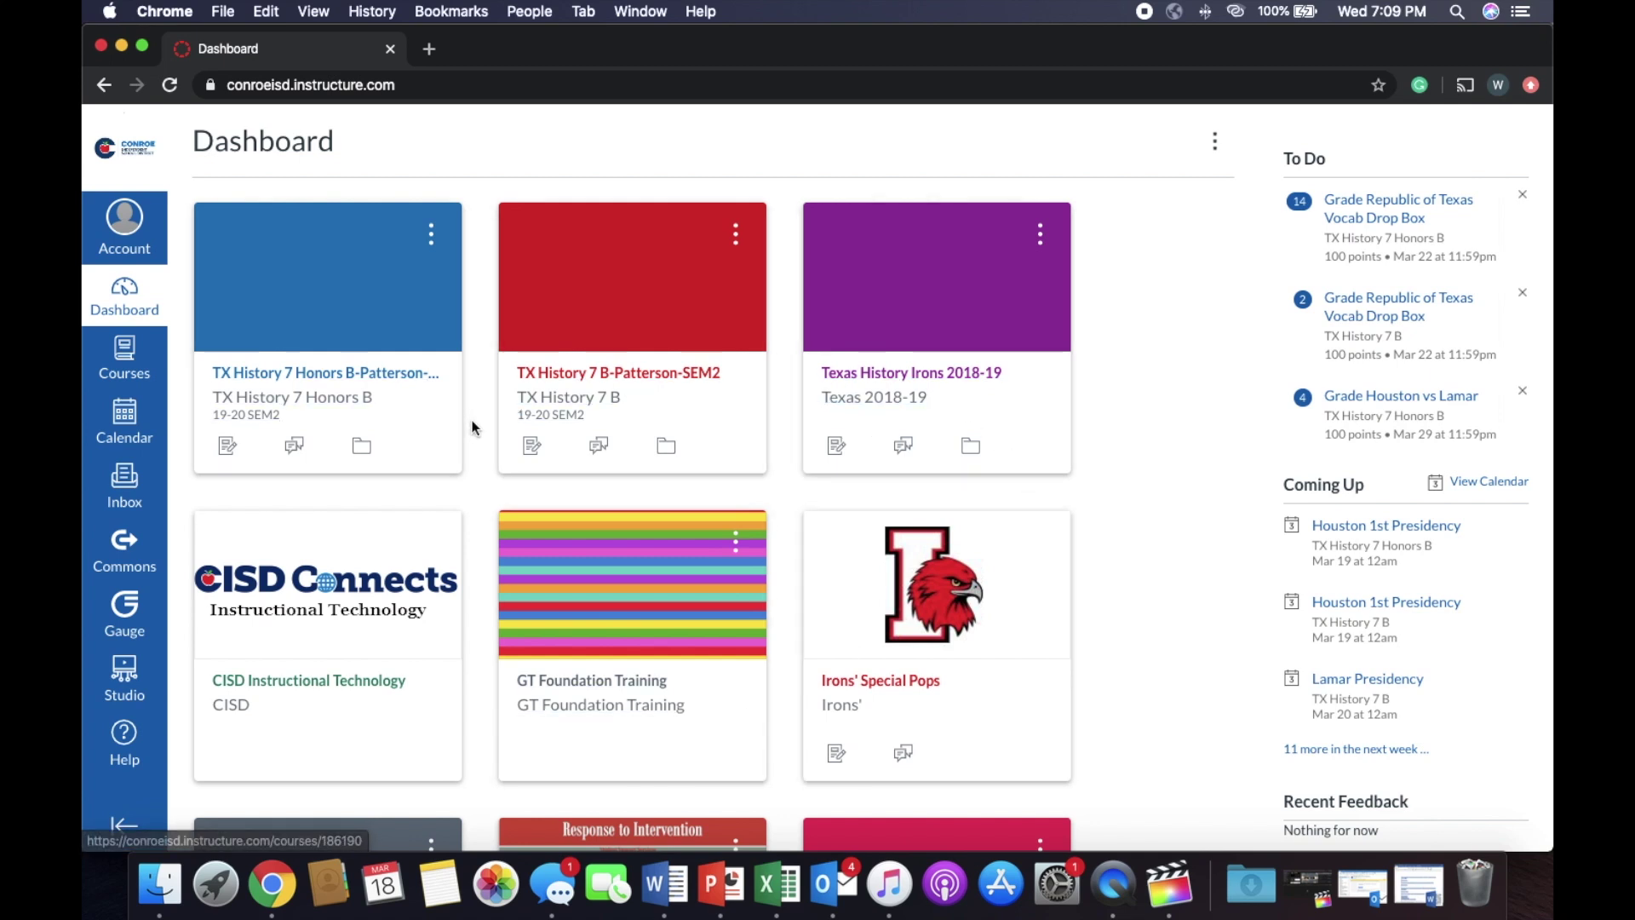
Open the TX History 7 Honors B course card, then go to its Modules page
click(409, 379)
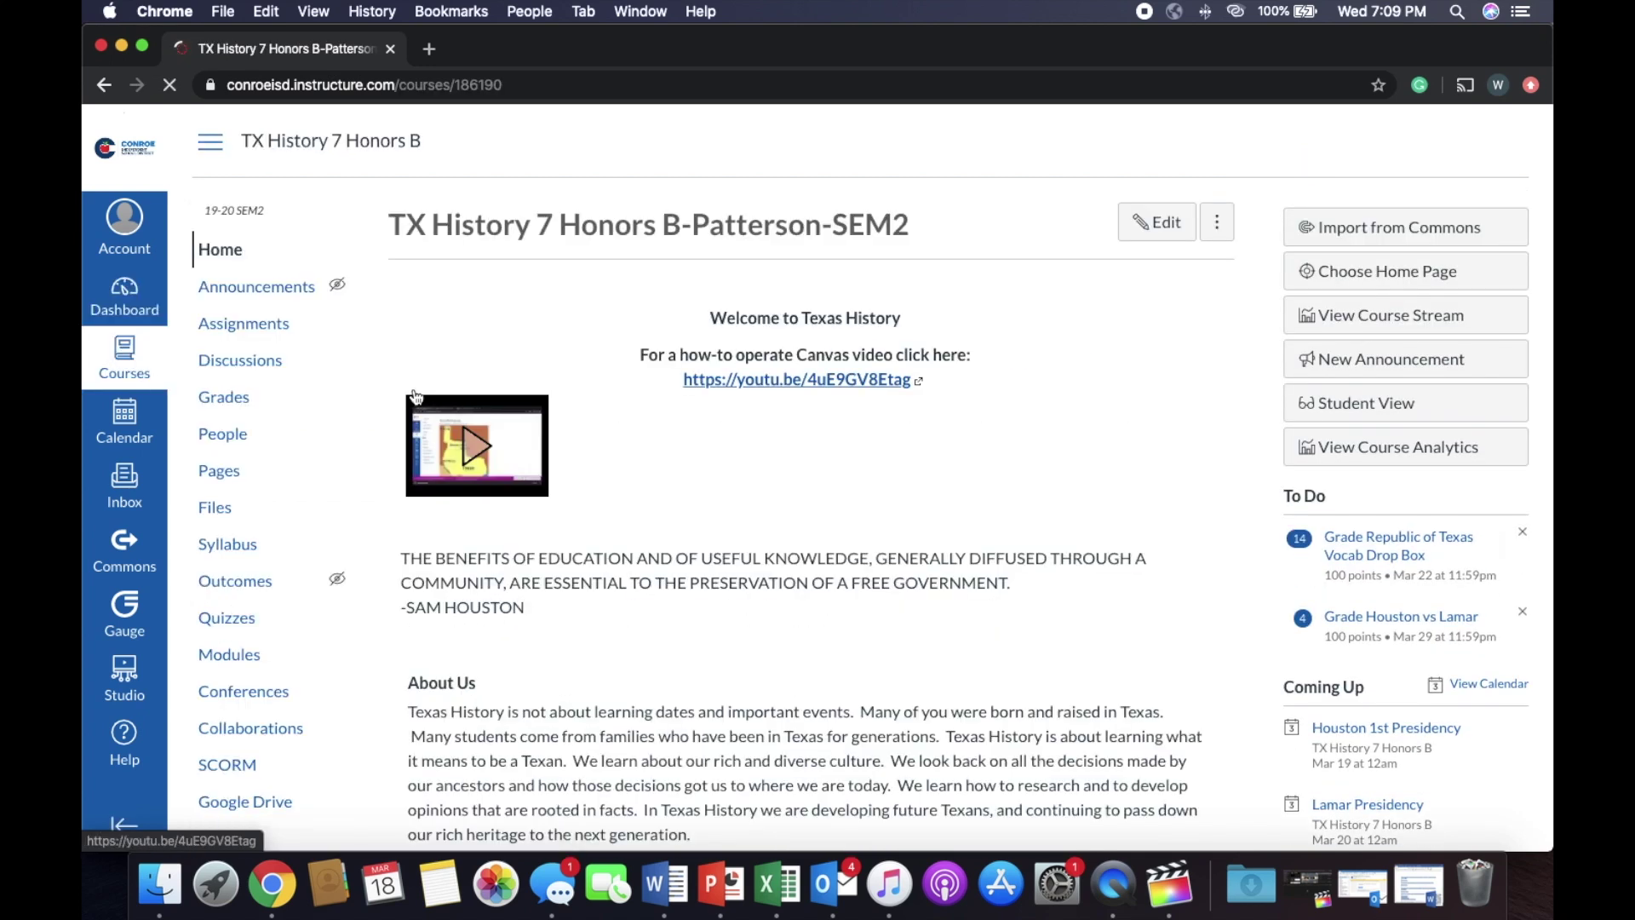
click(237, 662)
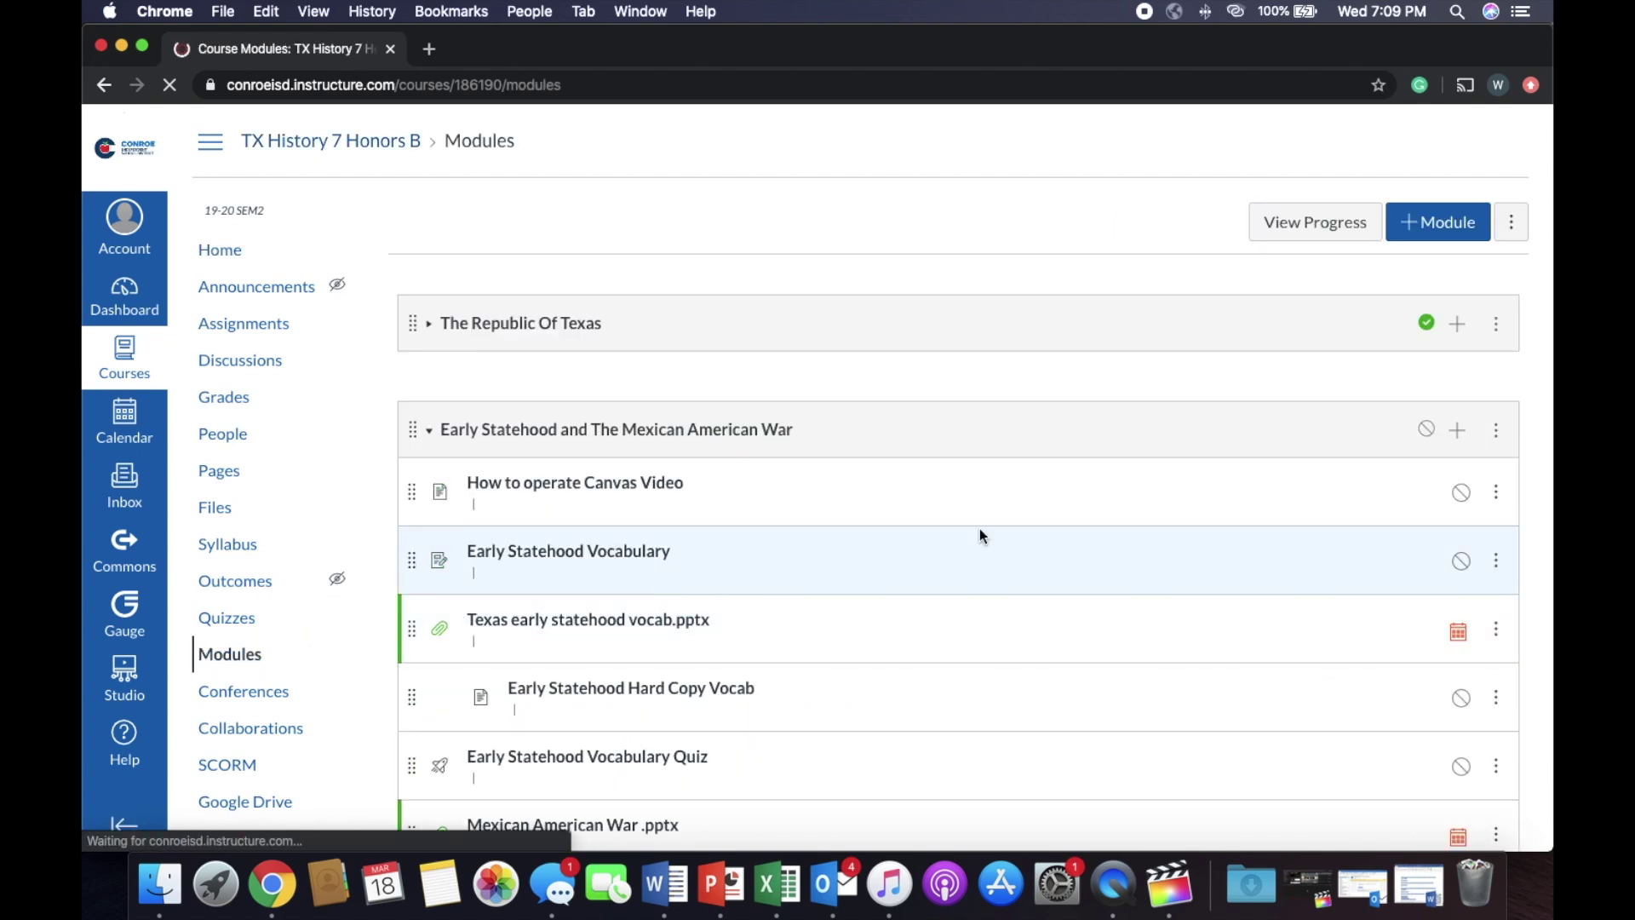
Collapse the Early Statehood module and start adding a new module
scroll(664, 435, down, 5)
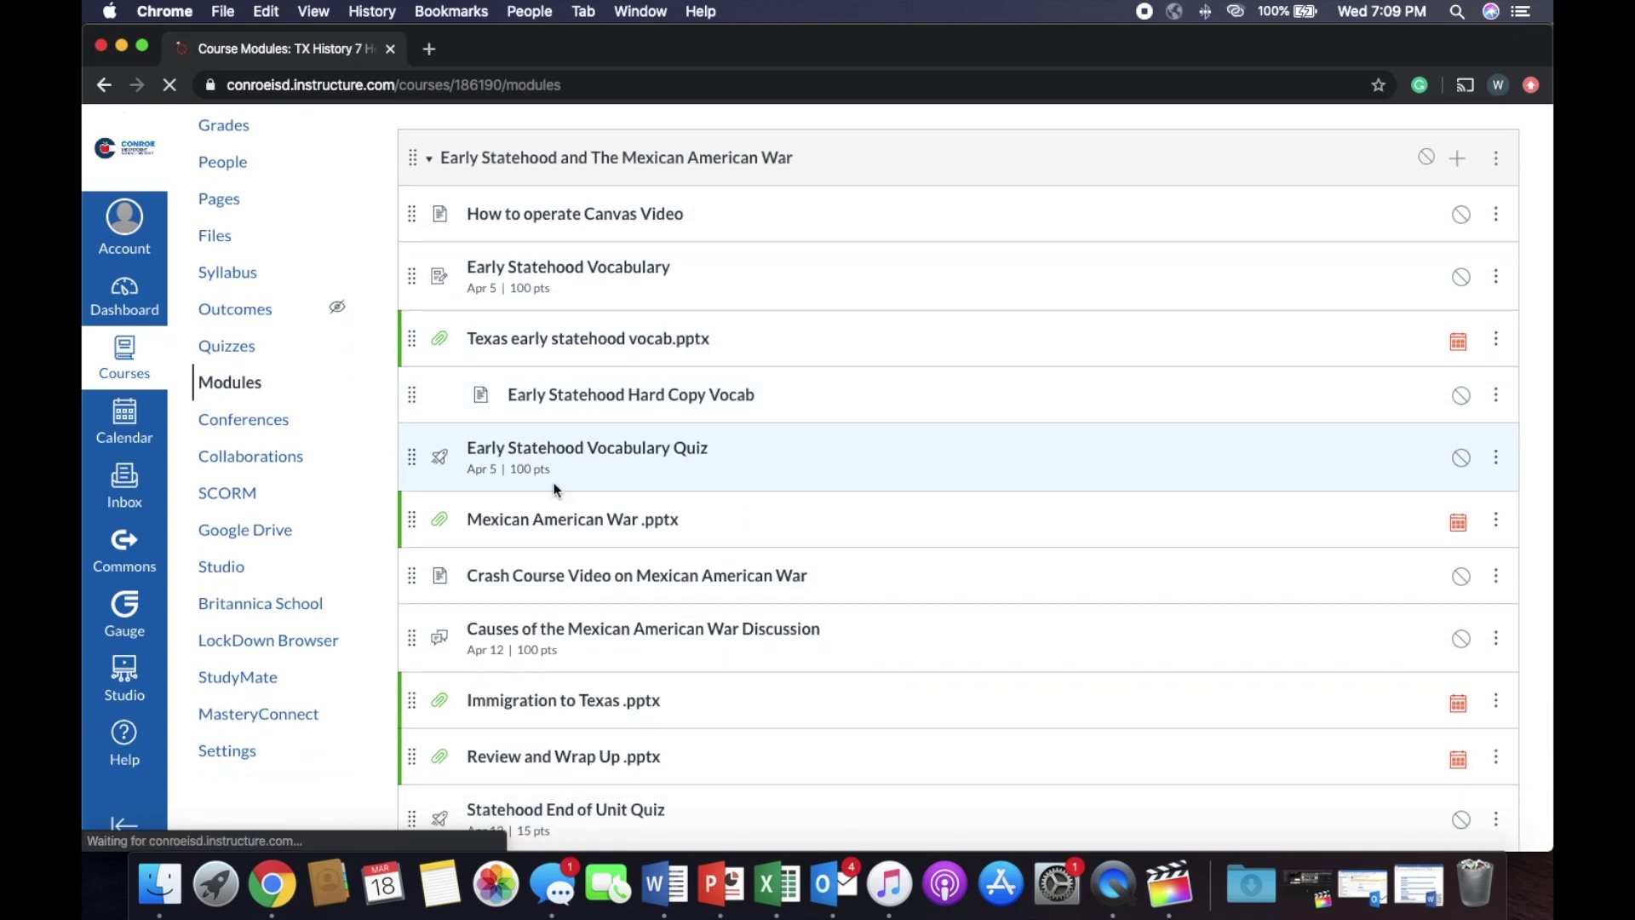
scroll(528, 473, up, 2)
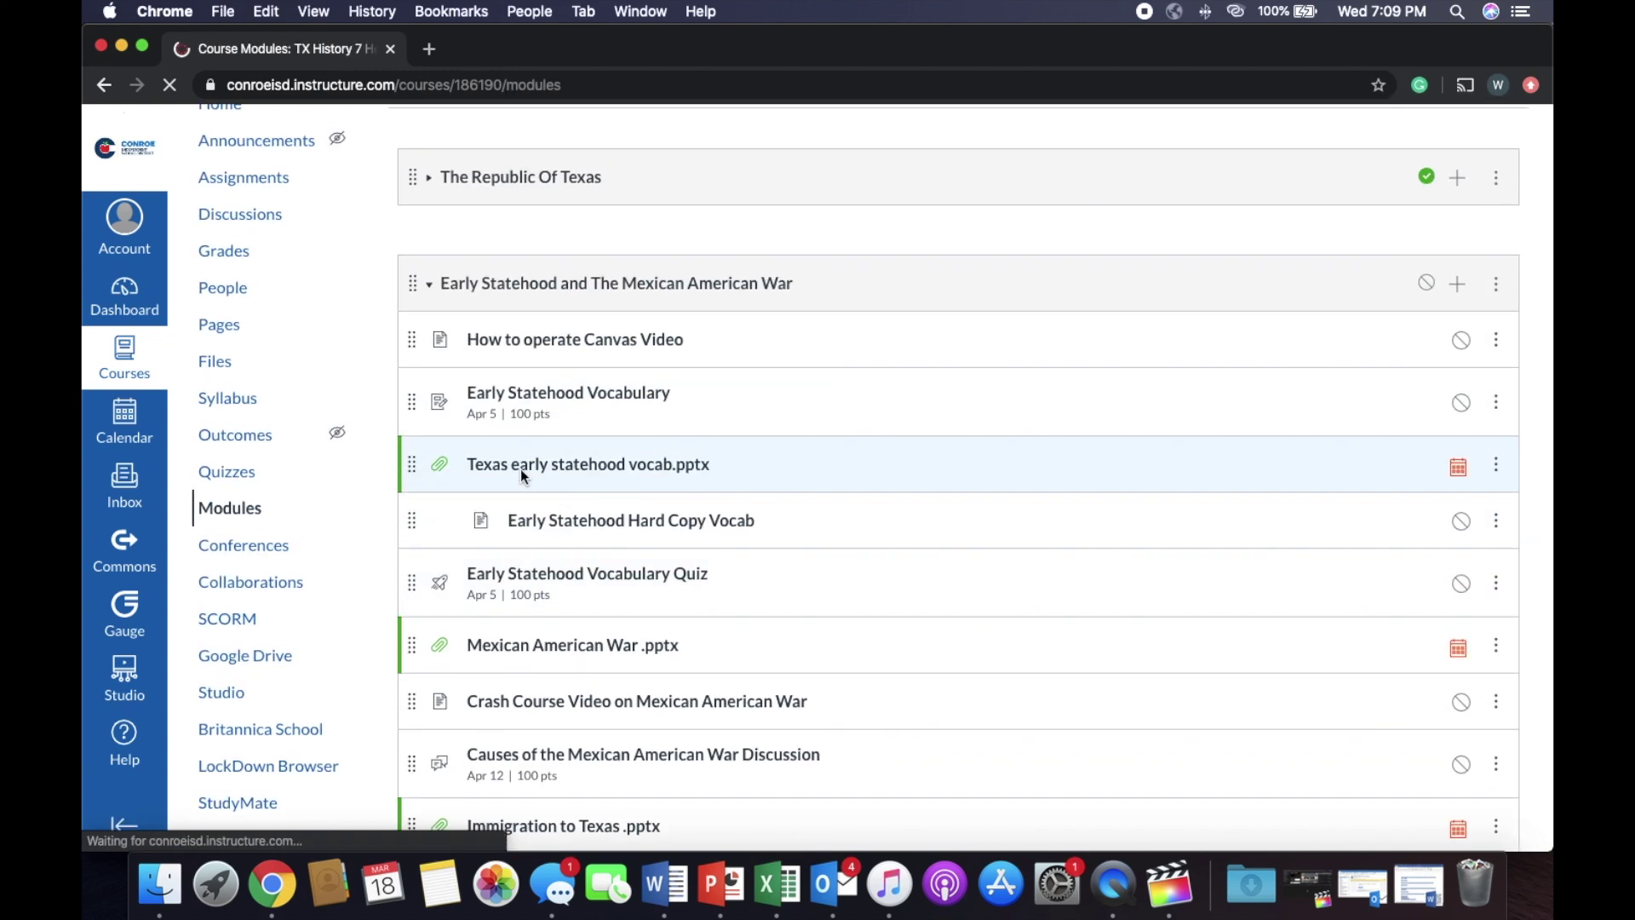
click(437, 290)
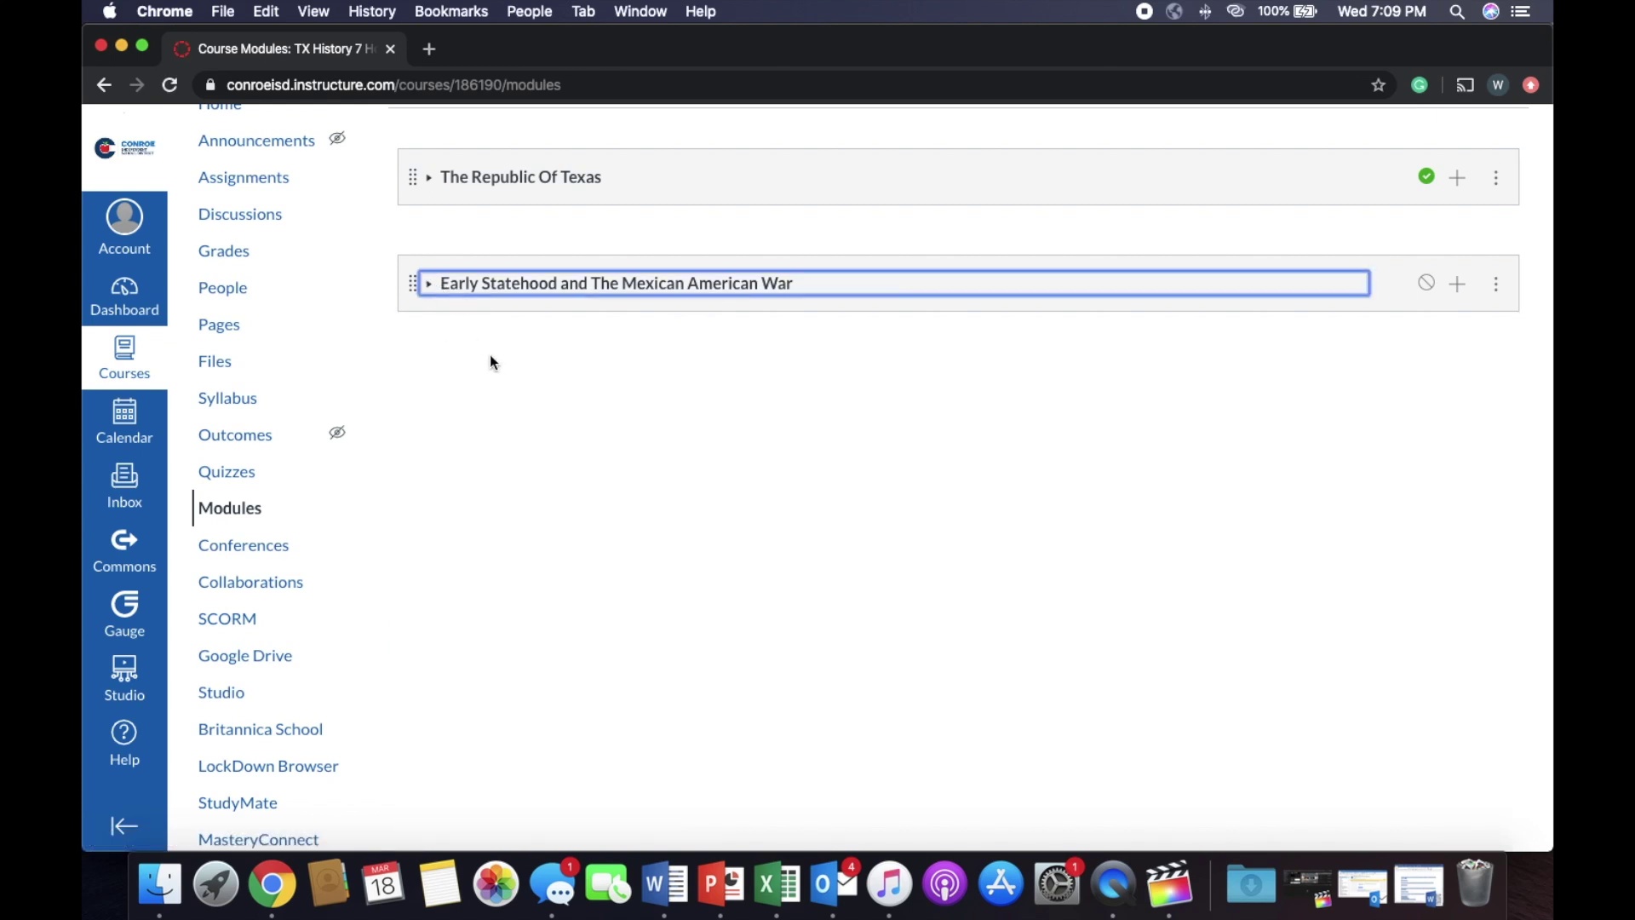
scroll(491, 358, up, 2)
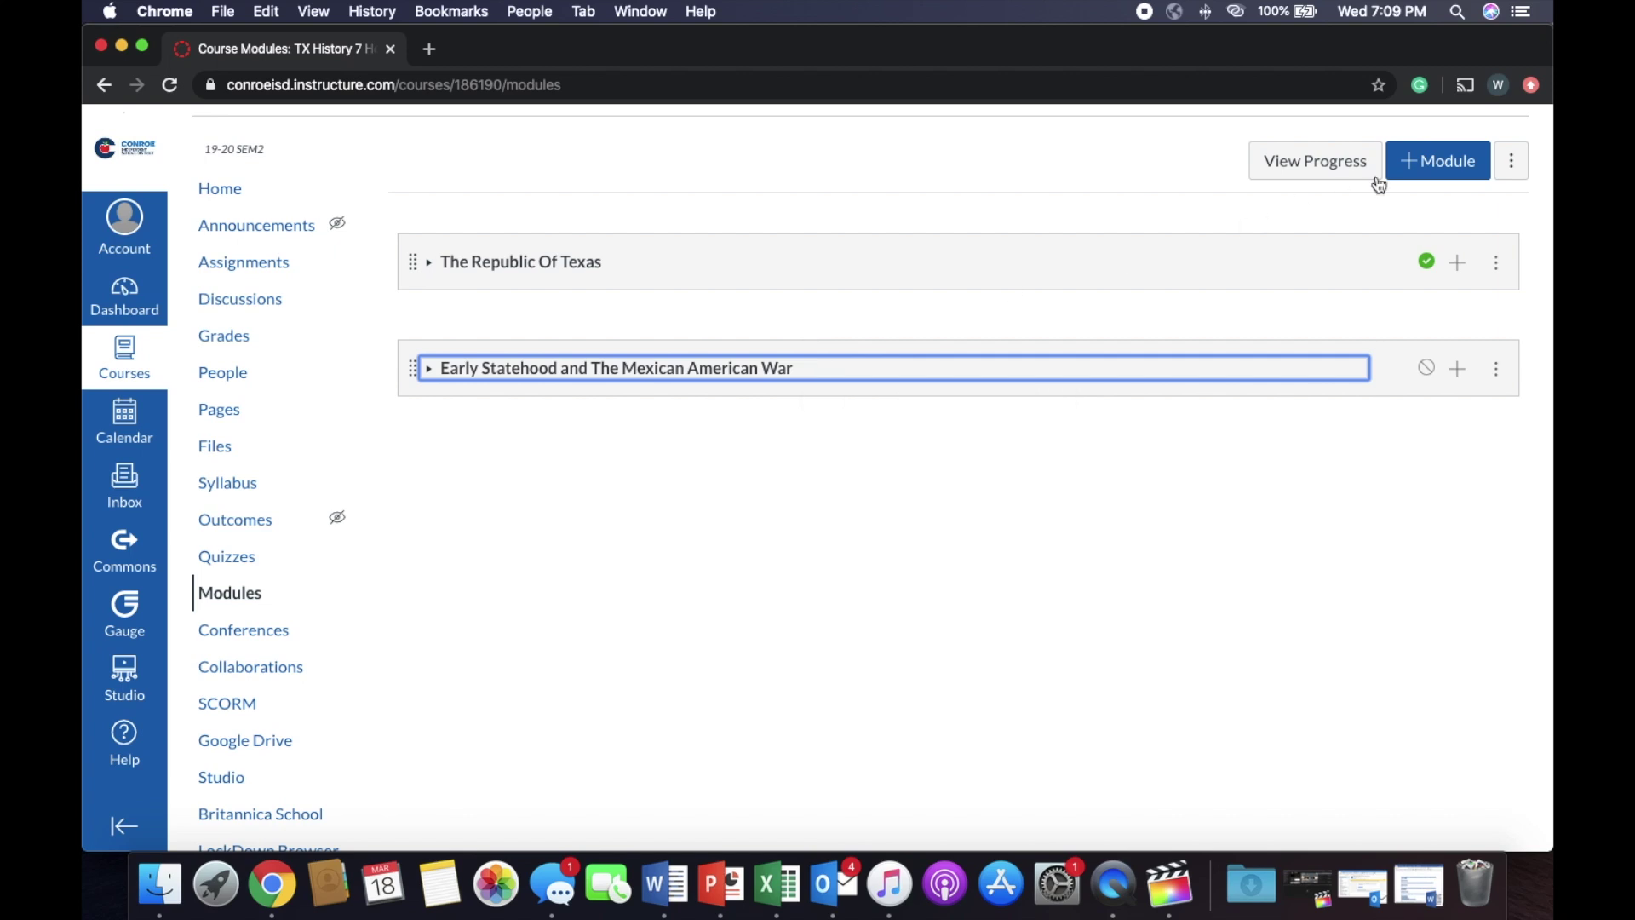
click(1420, 175)
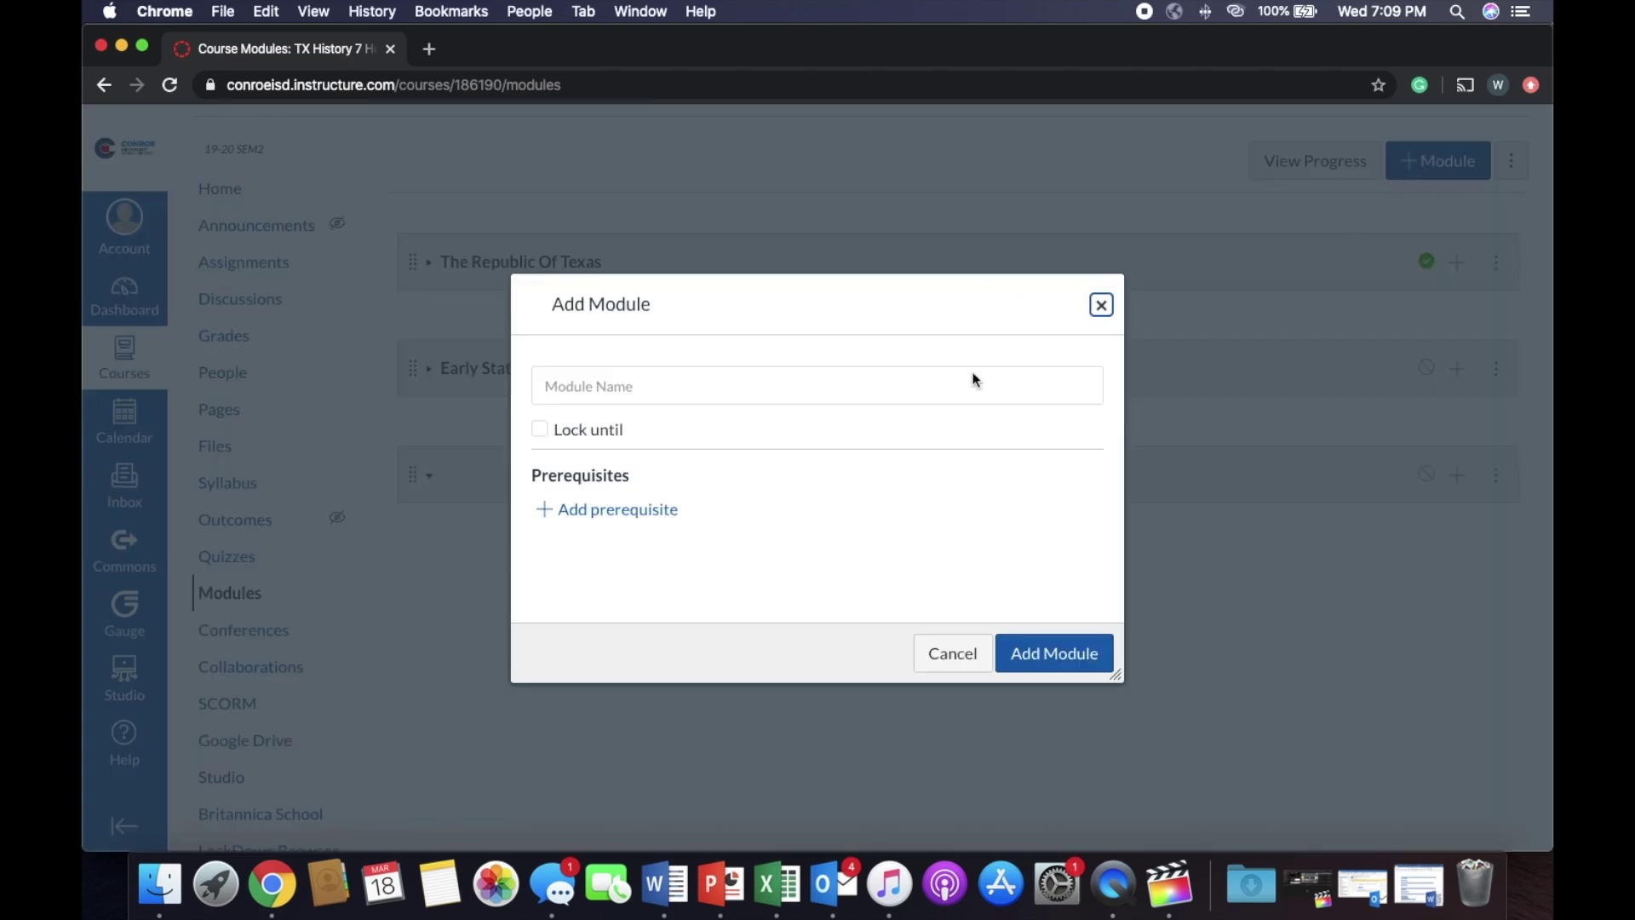
Add a module named 'Test' and toggle it open
click(942, 393)
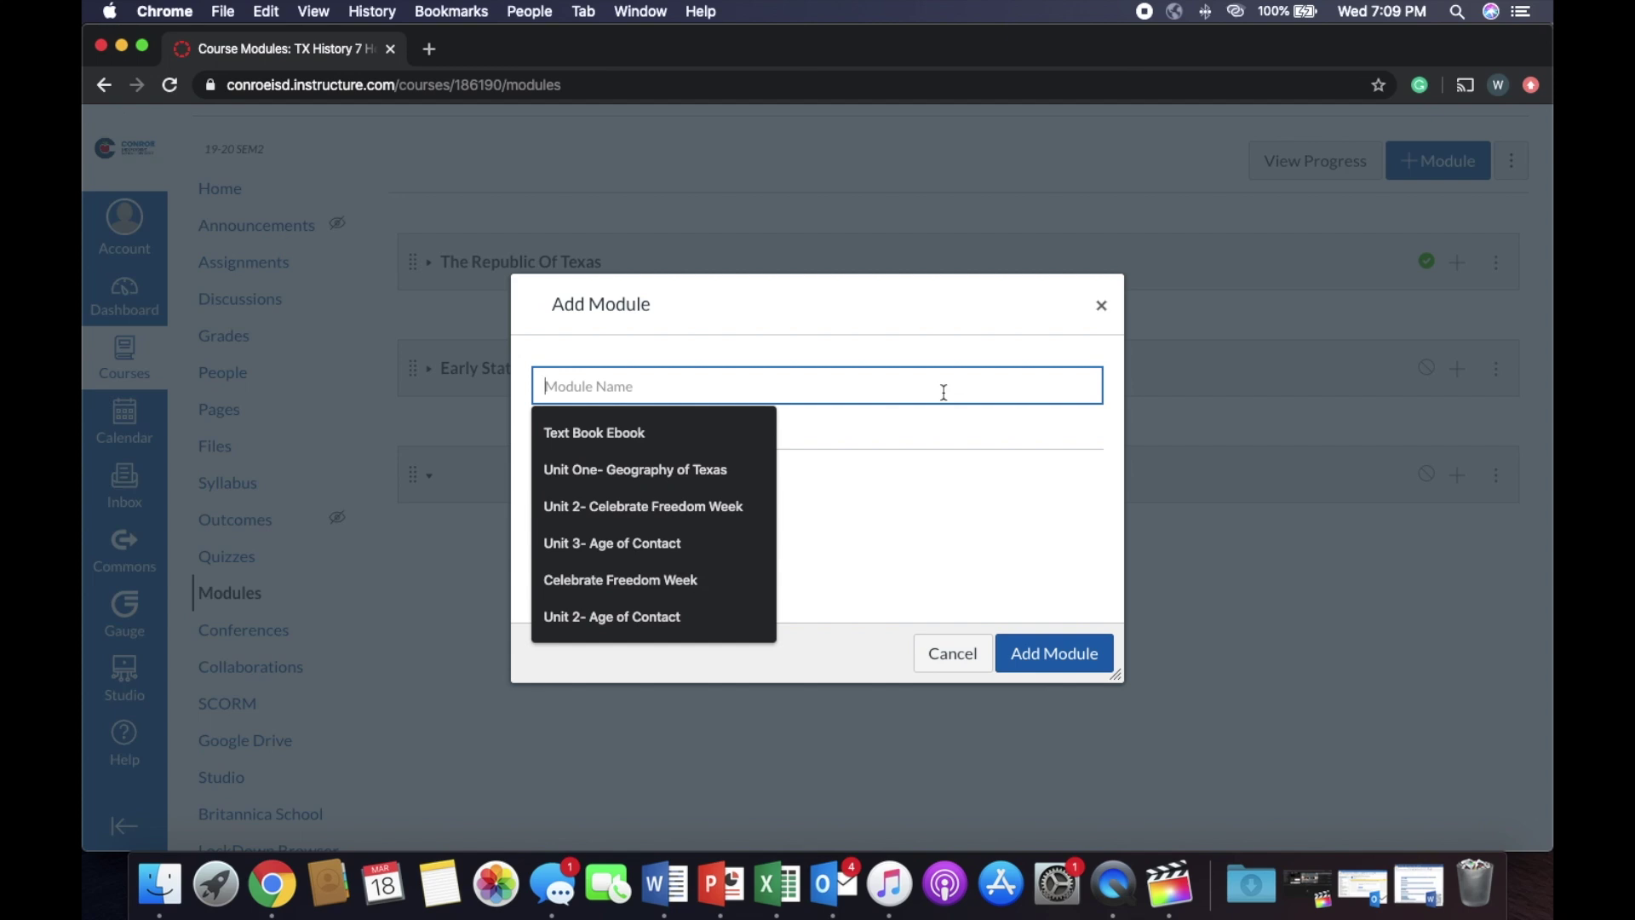
text(Test)
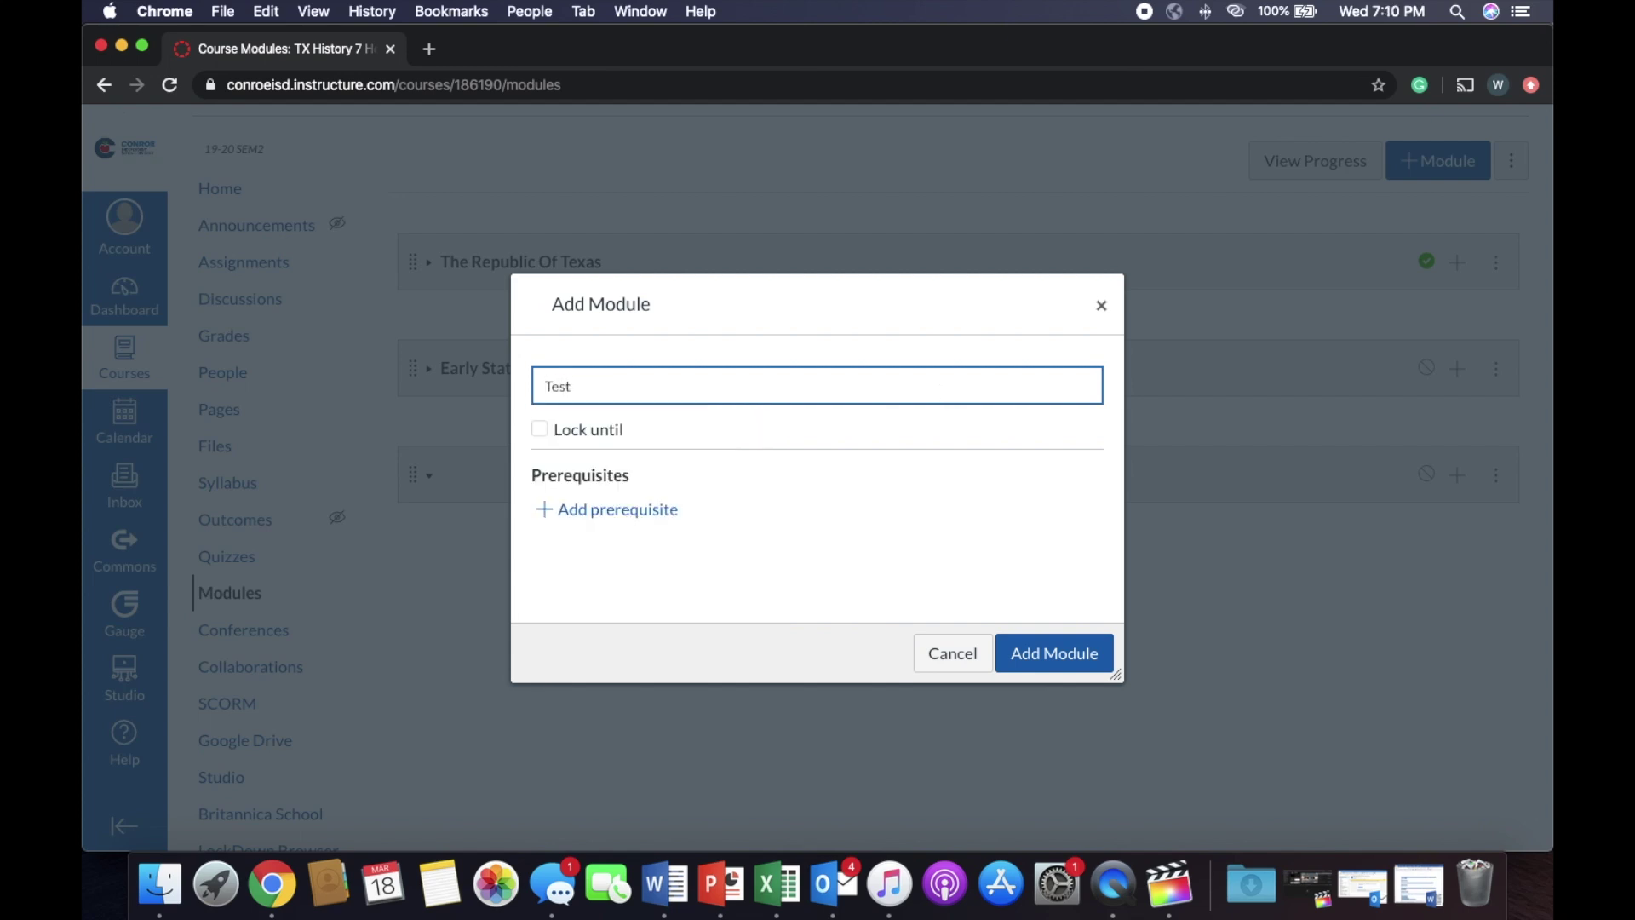
click(1098, 647)
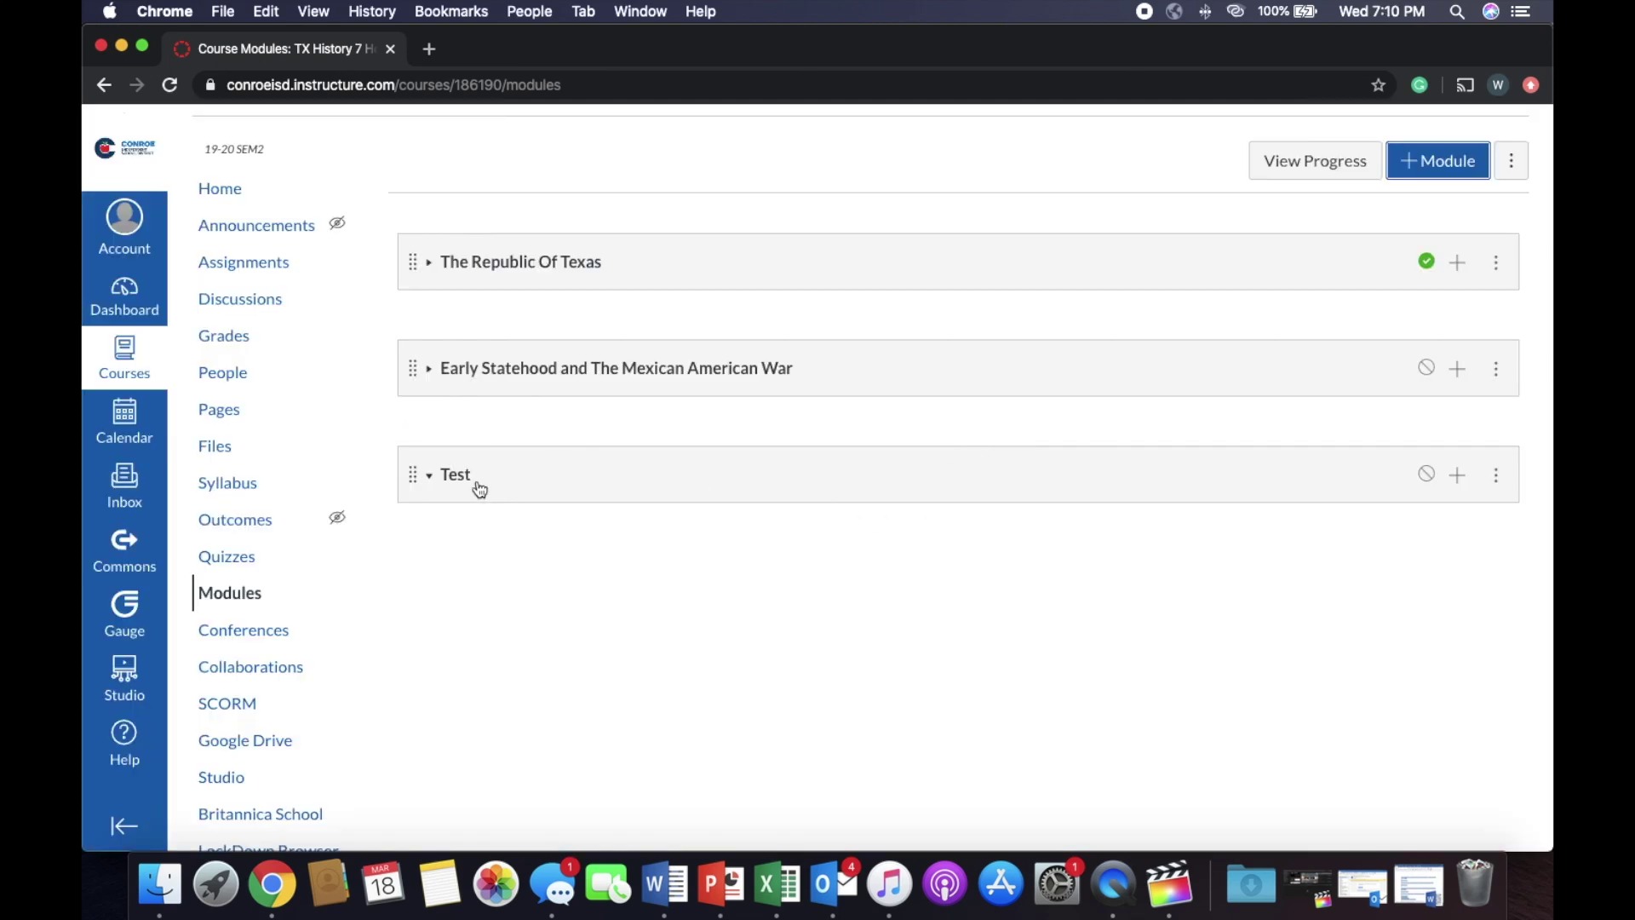
click(434, 479)
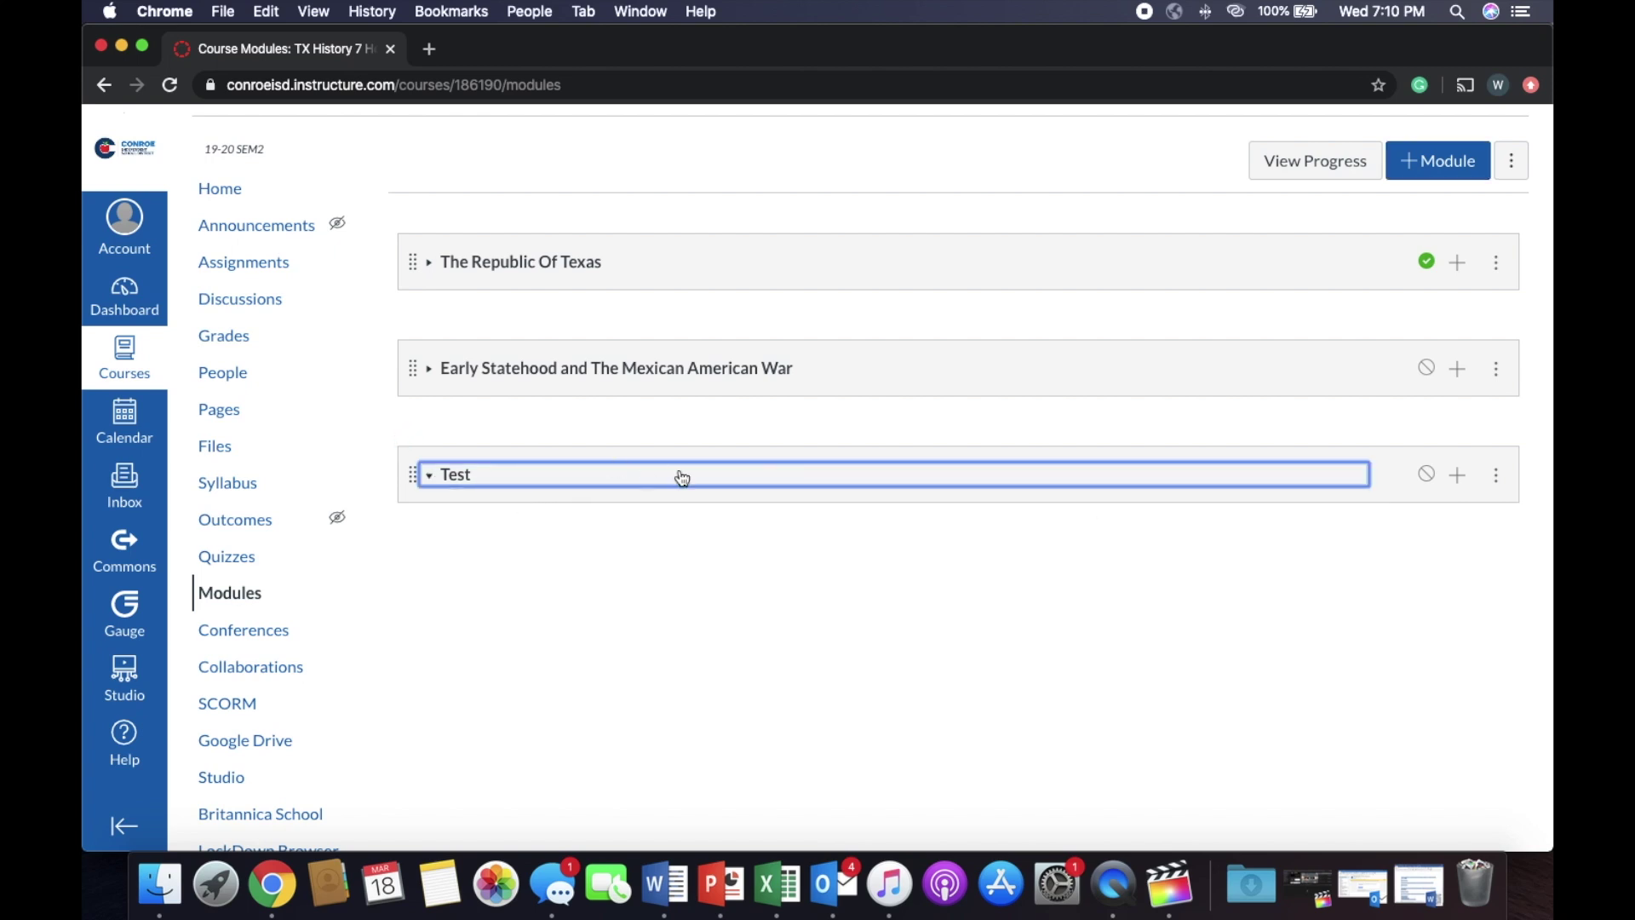
Expand and collapse The Republic Of Texas and Early Statehood modules to inspect their items
click(803, 272)
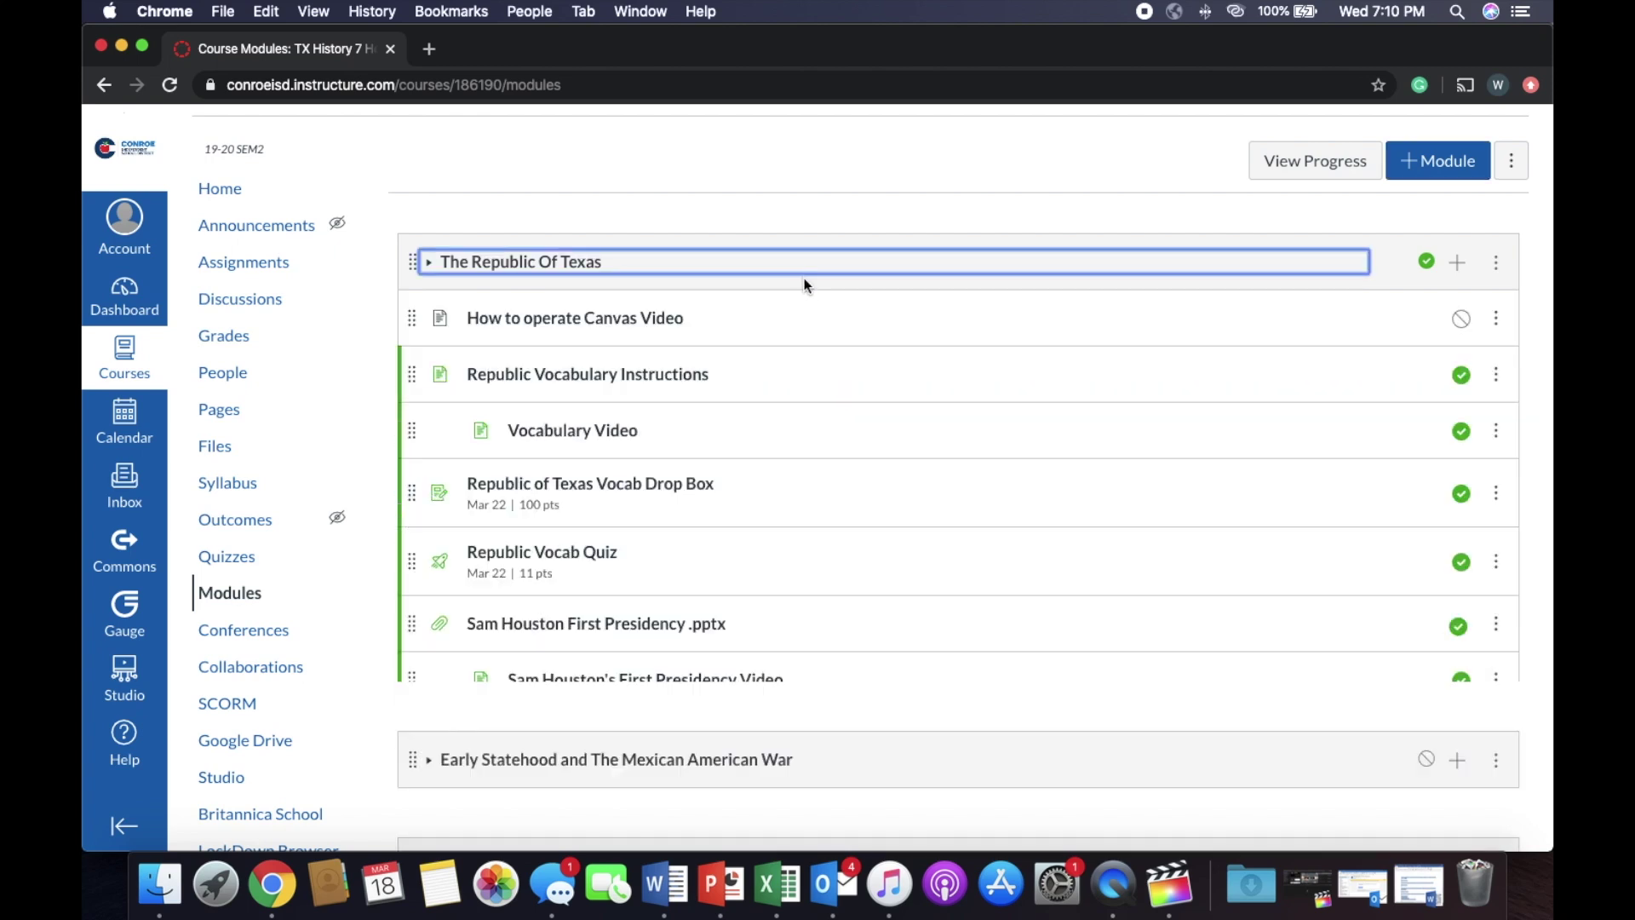
click(783, 270)
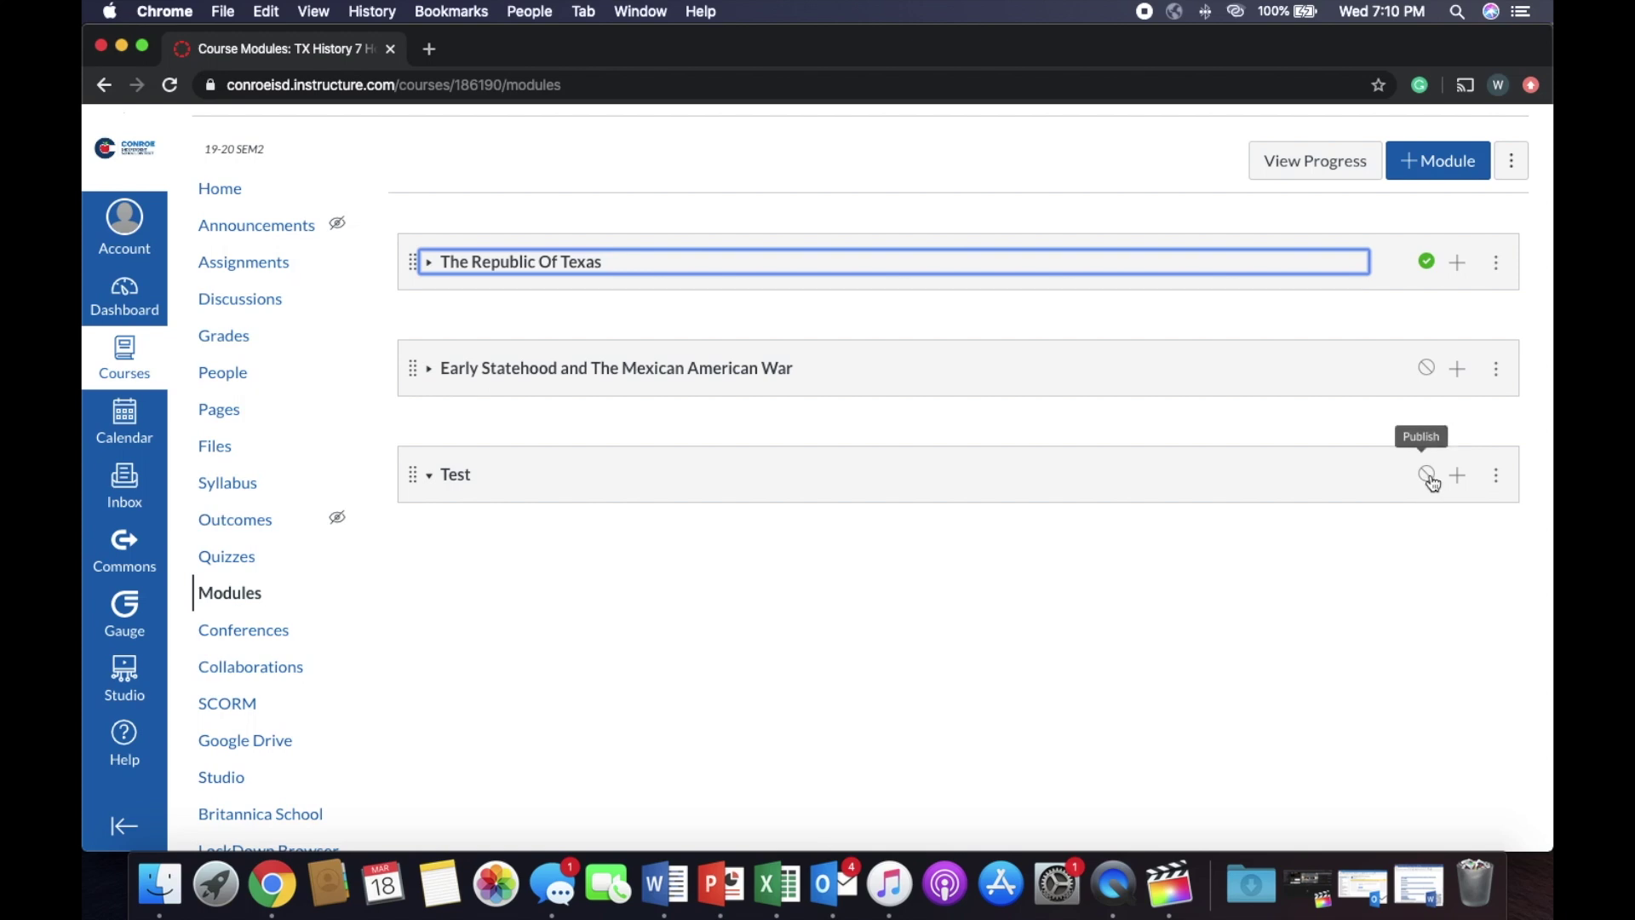
click(1150, 385)
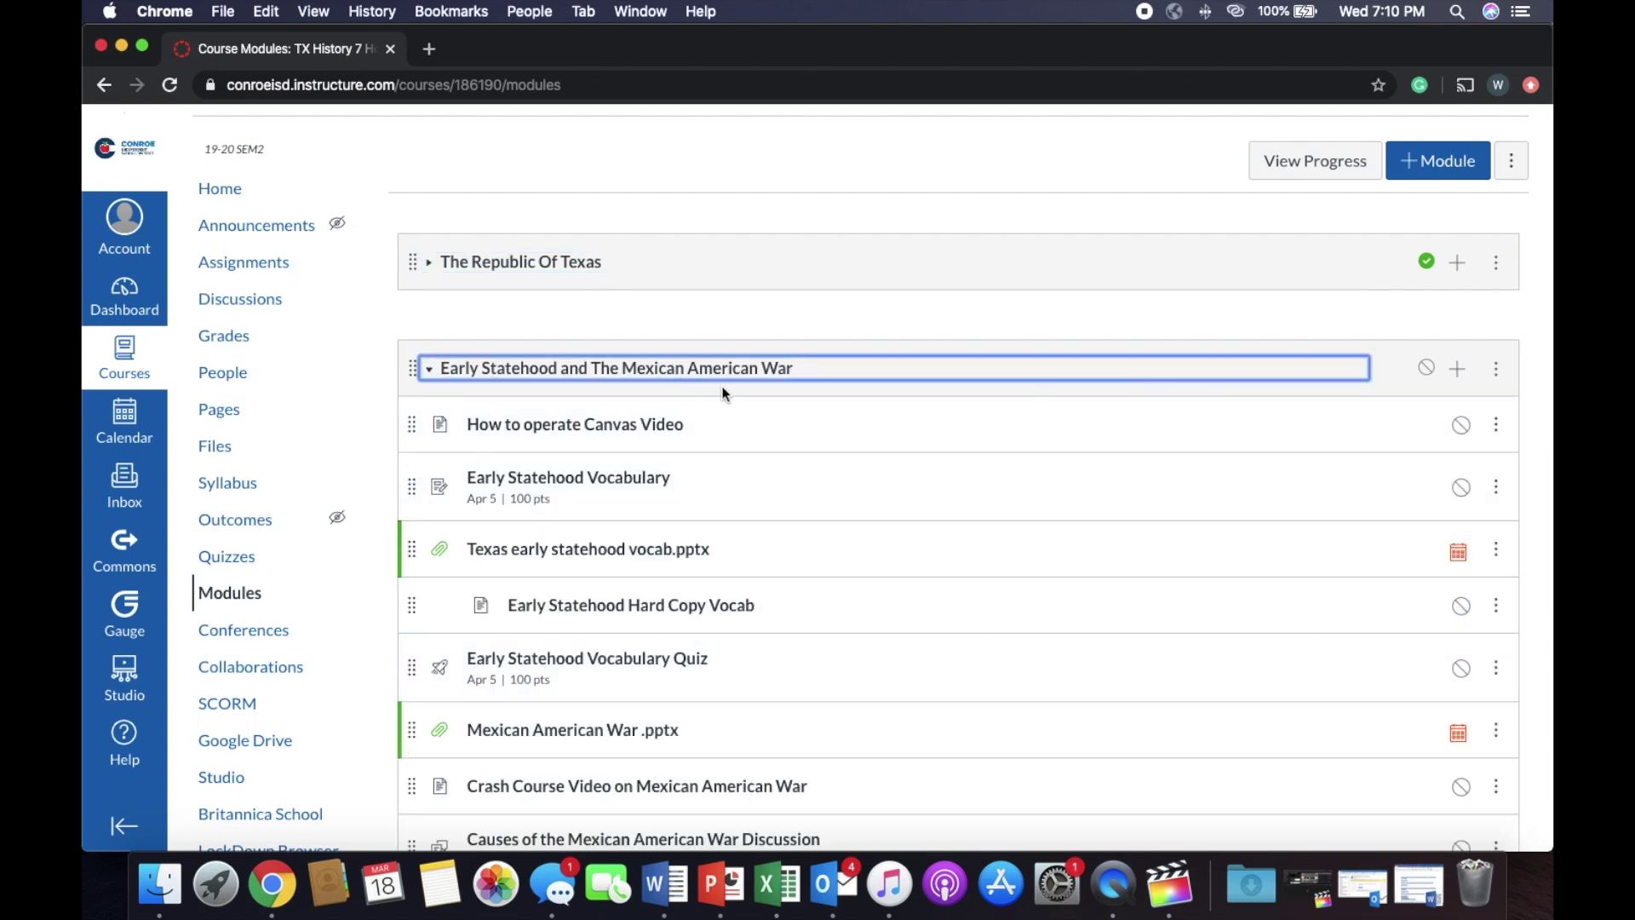
scroll(784, 428, down, 3)
scroll(784, 427, down, 2)
scroll(785, 425, up, 4)
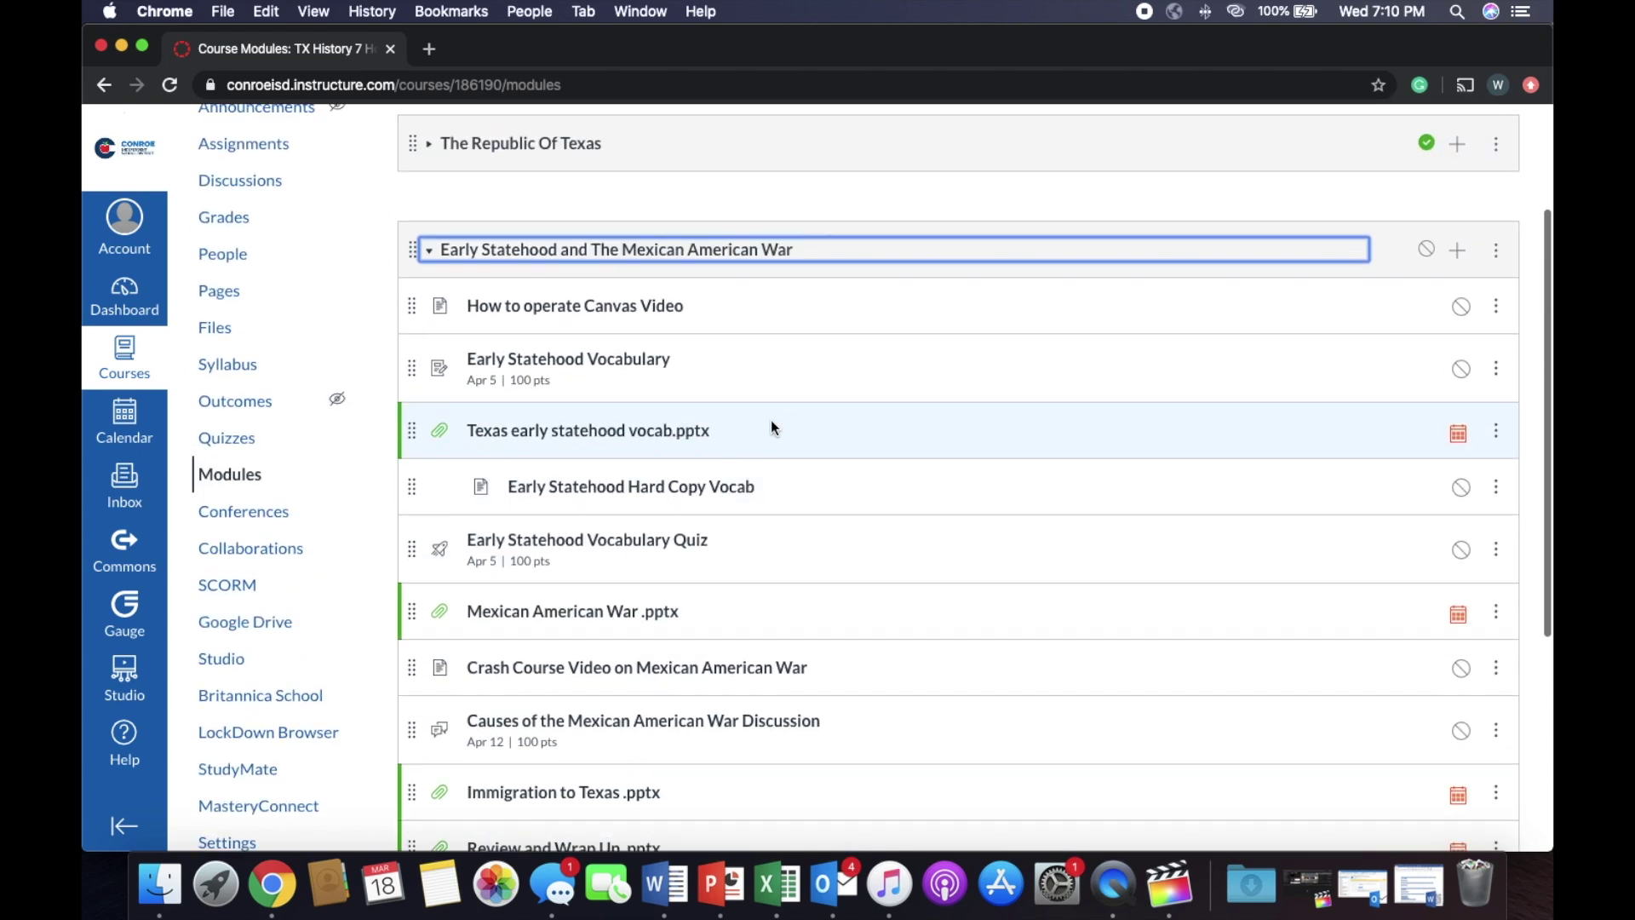
click(578, 253)
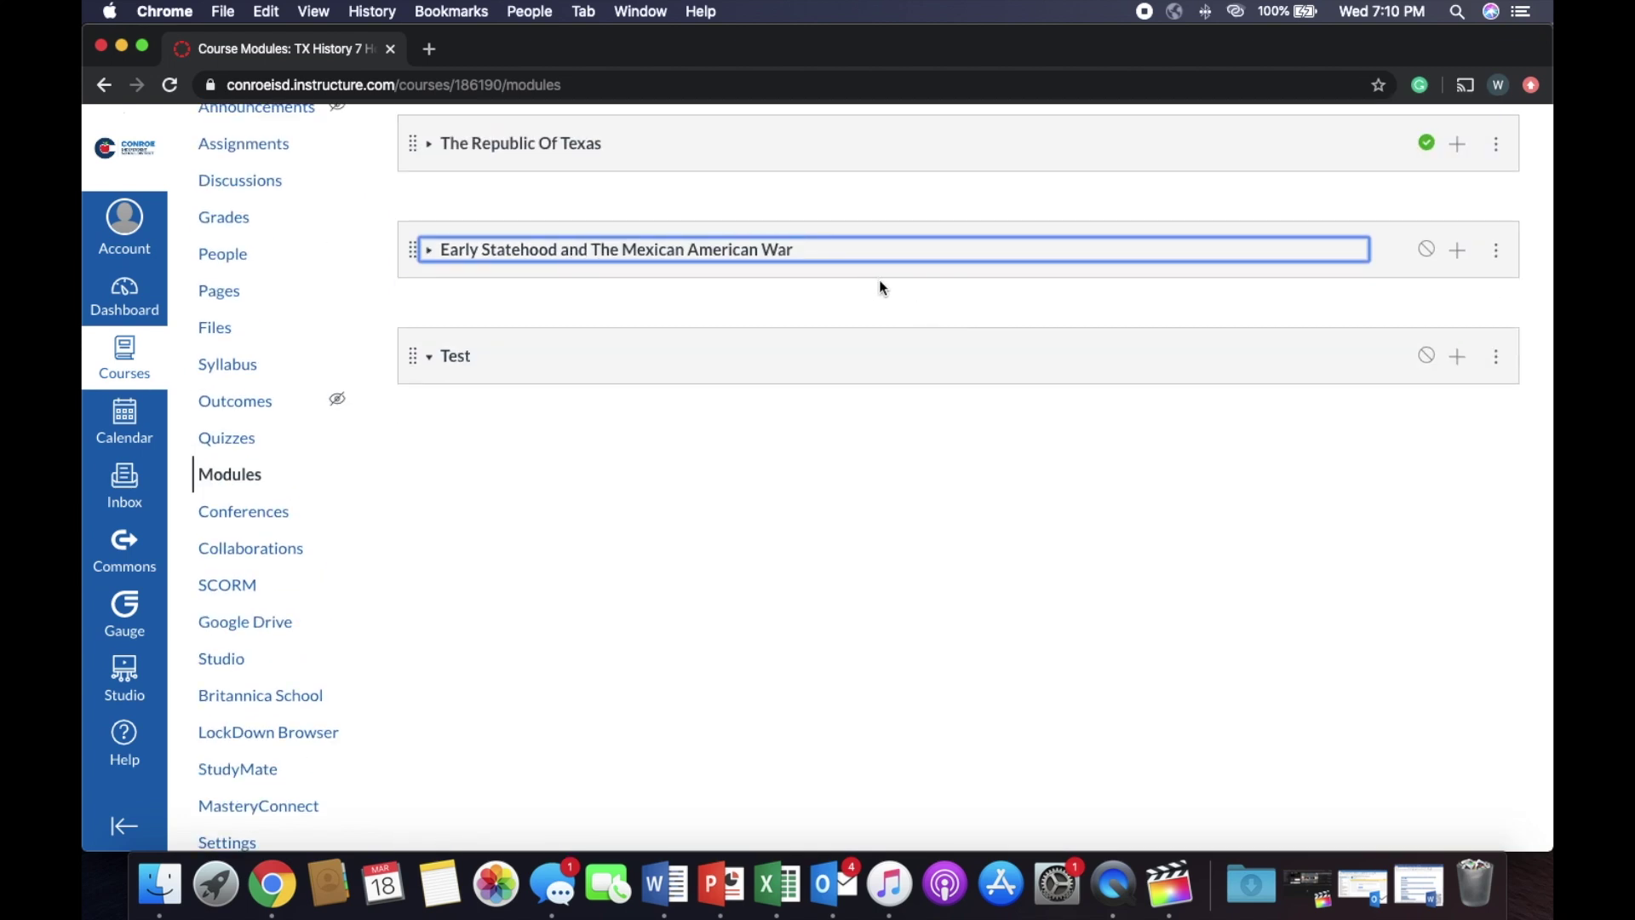
scroll(1436, 307, up, 2)
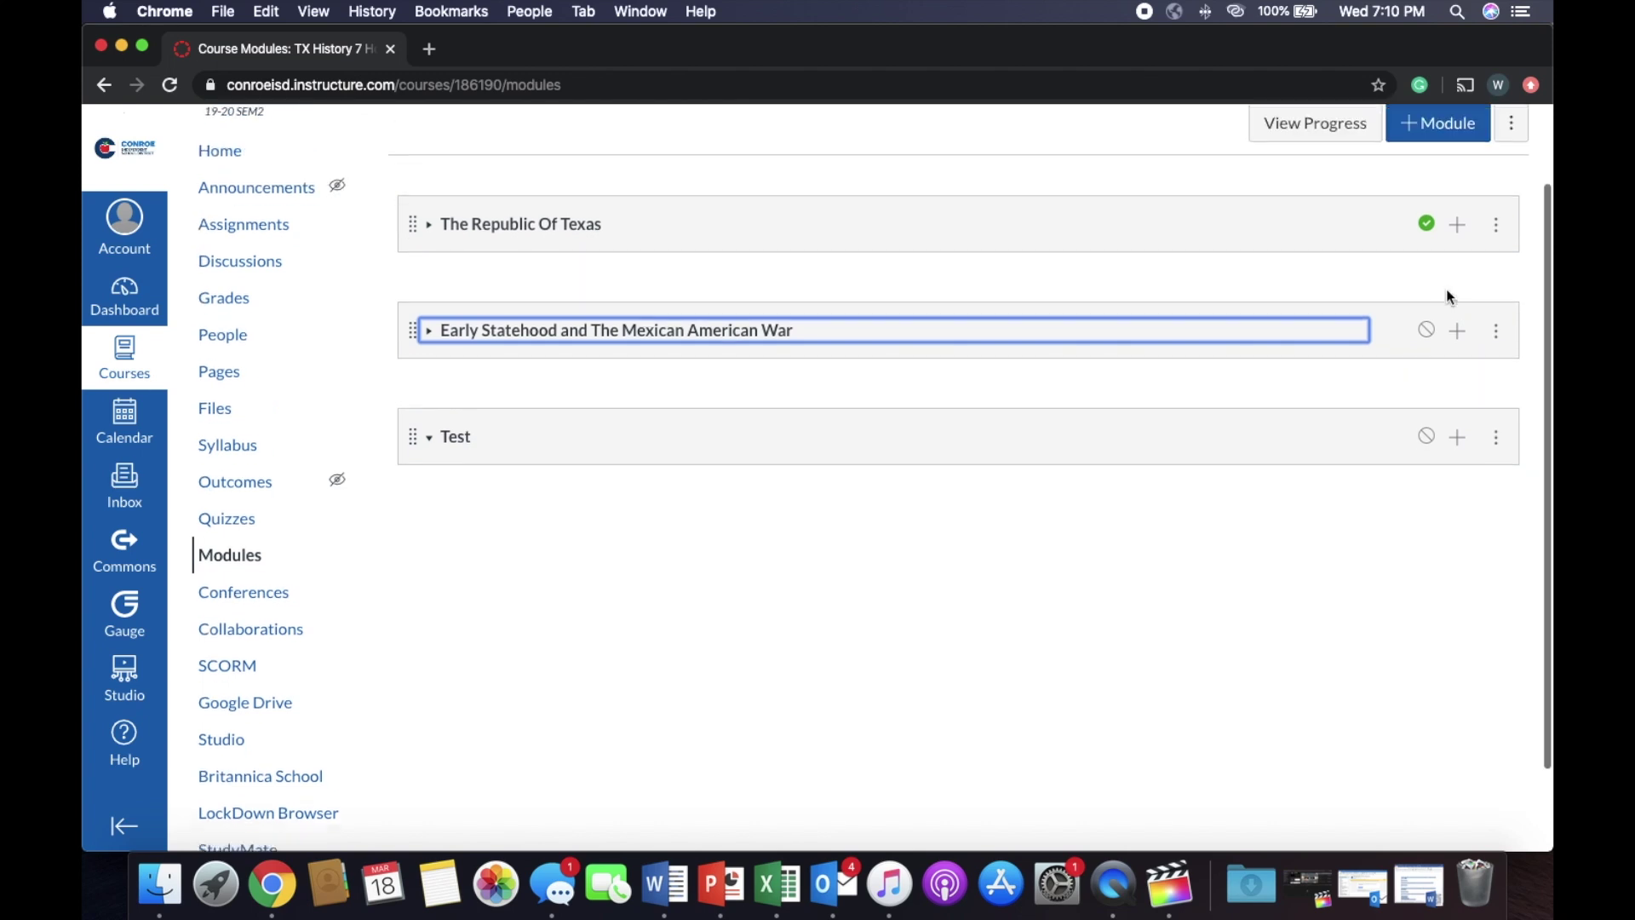
Publish The Republic Of Texas module, its How to operate Canvas Video item, and the Test module
click(1427, 235)
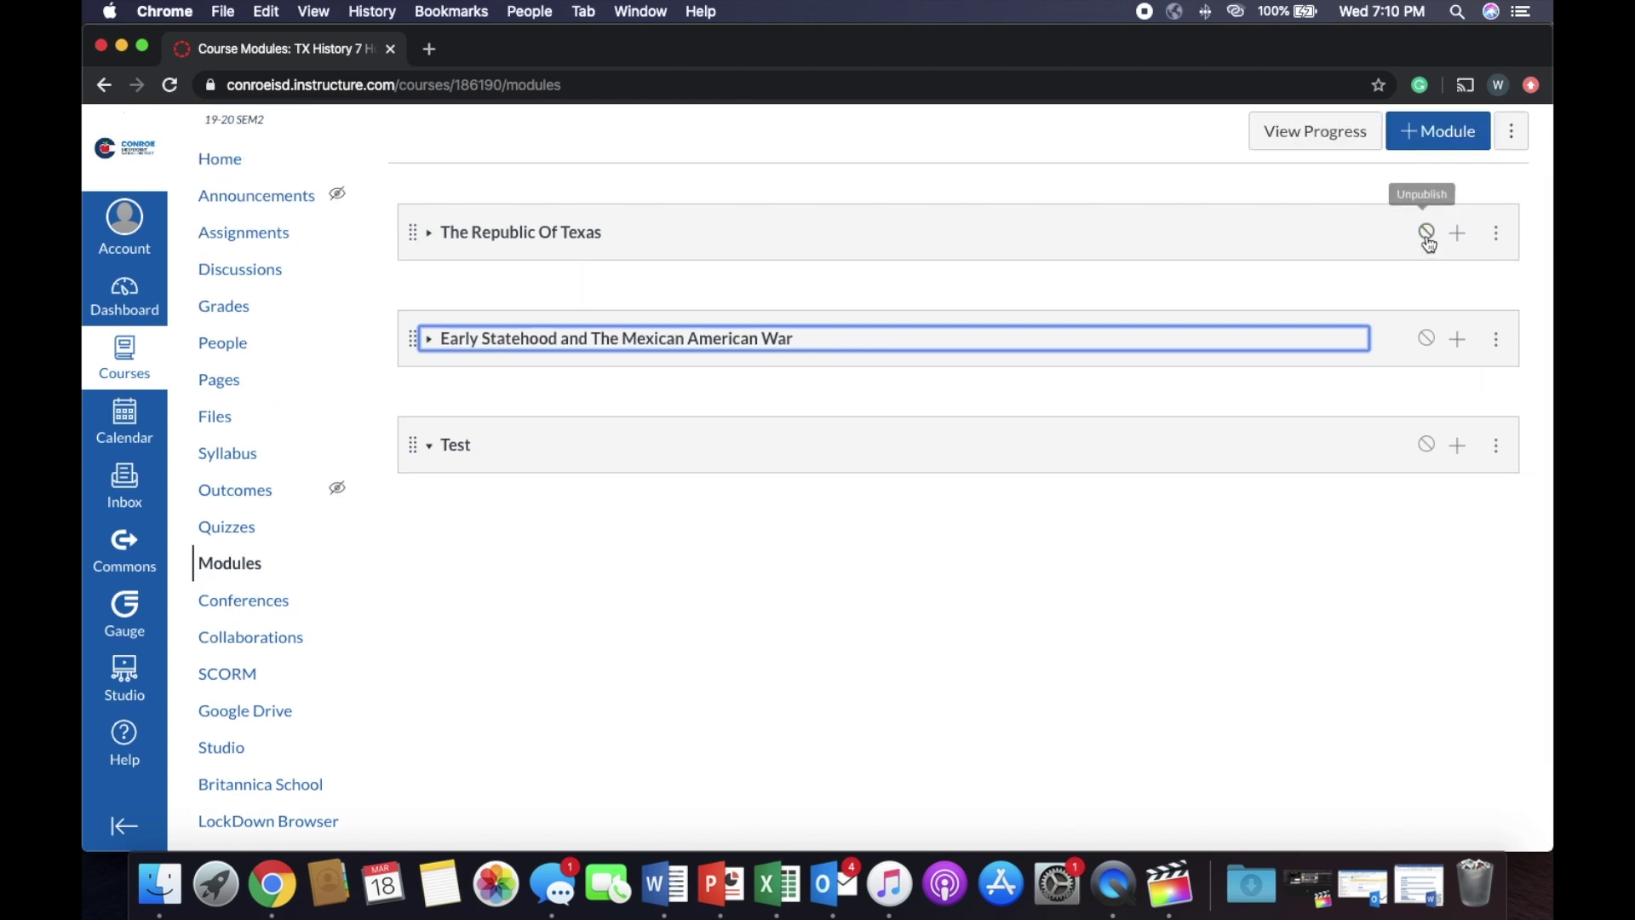
click(1332, 248)
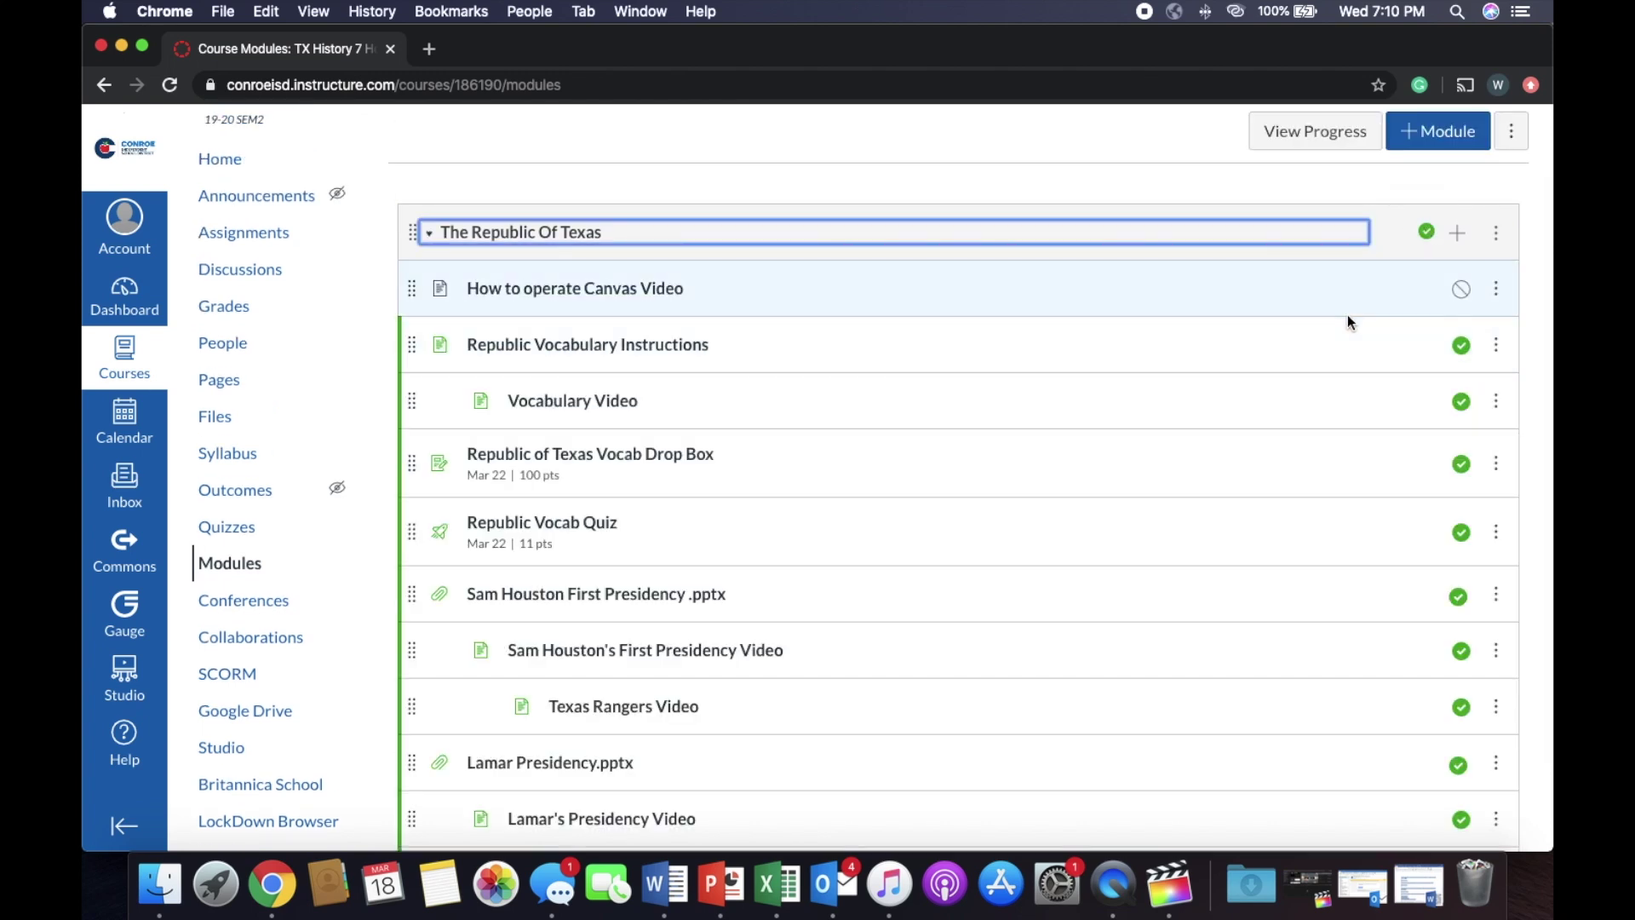
scroll(1346, 317, down, 3)
scroll(1346, 322, down, 6)
scroll(1347, 322, up, 6)
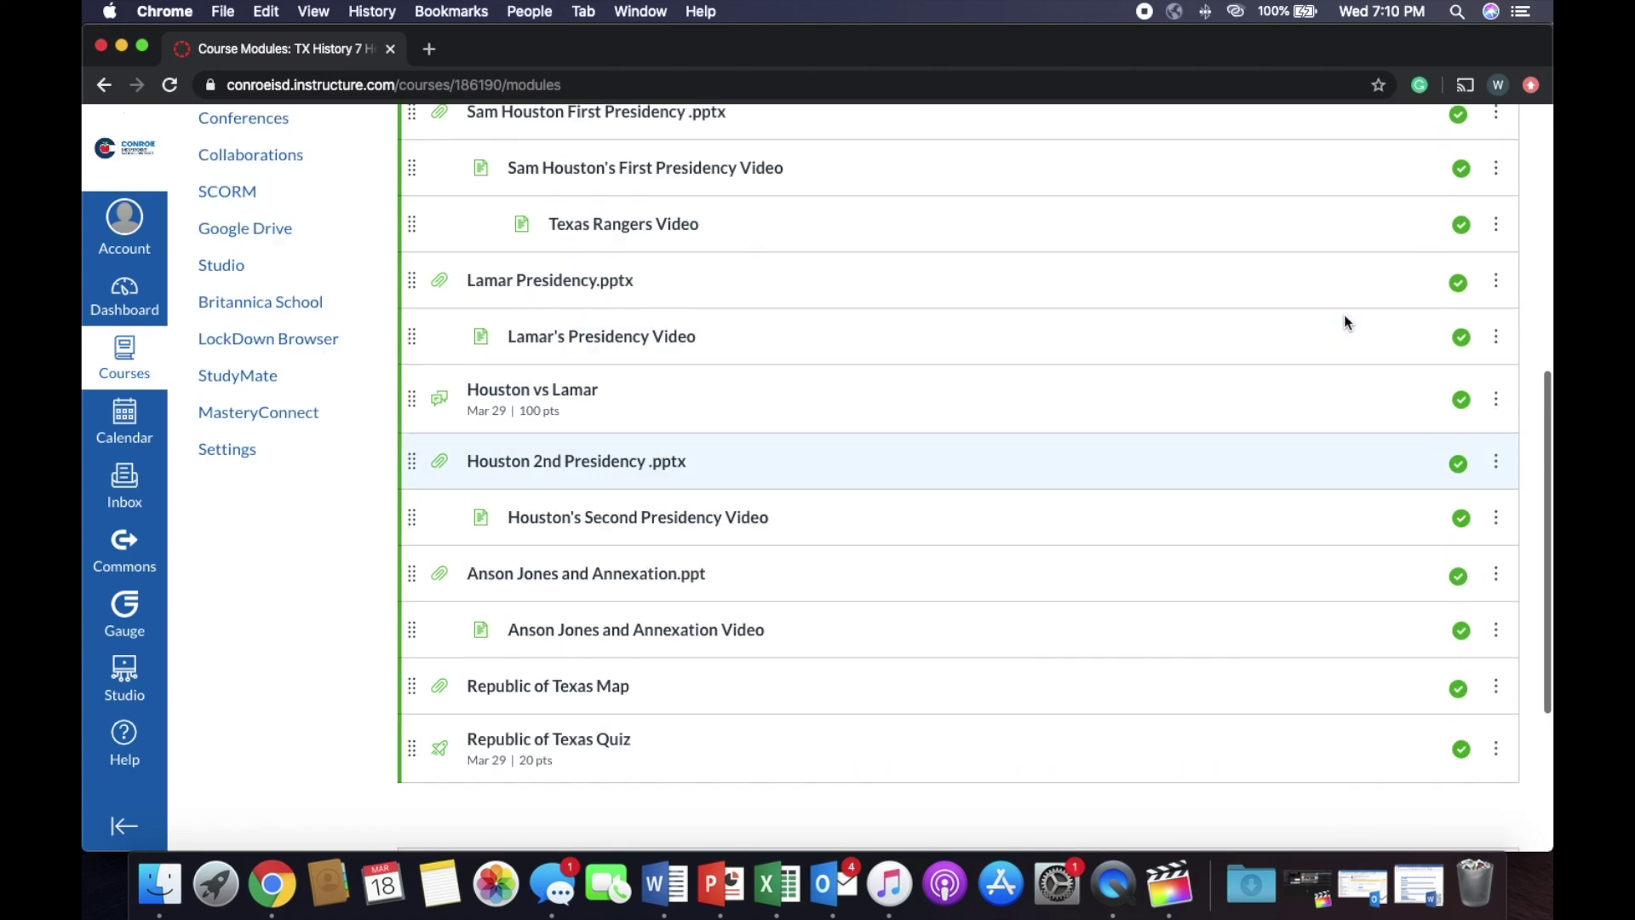
scroll(1344, 321, up, 3)
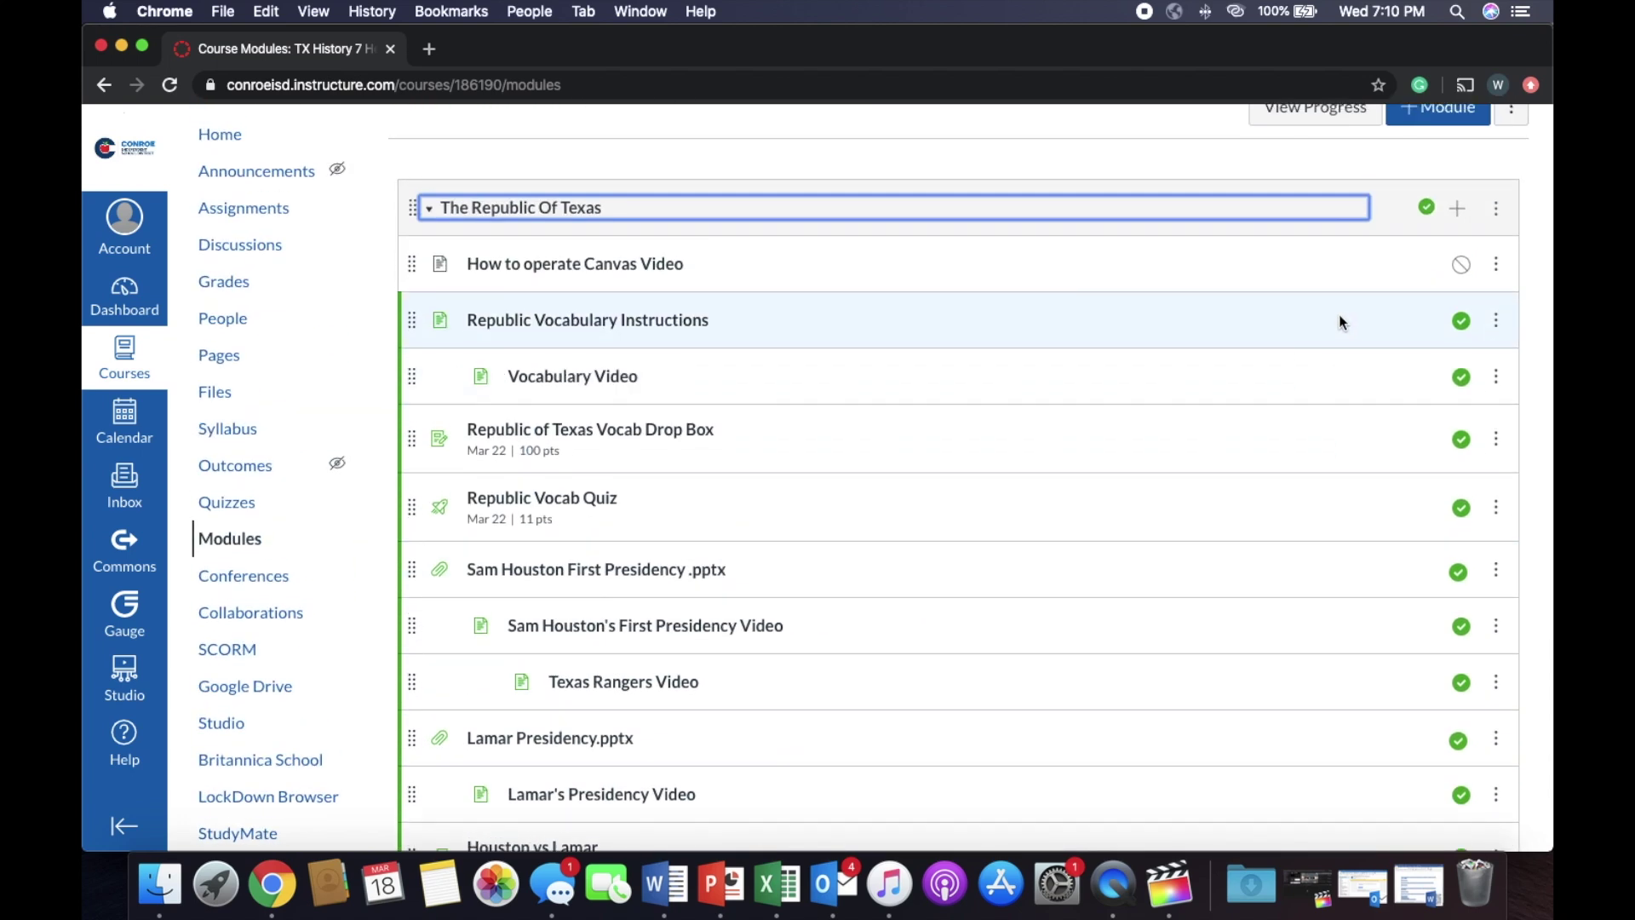
click(1458, 265)
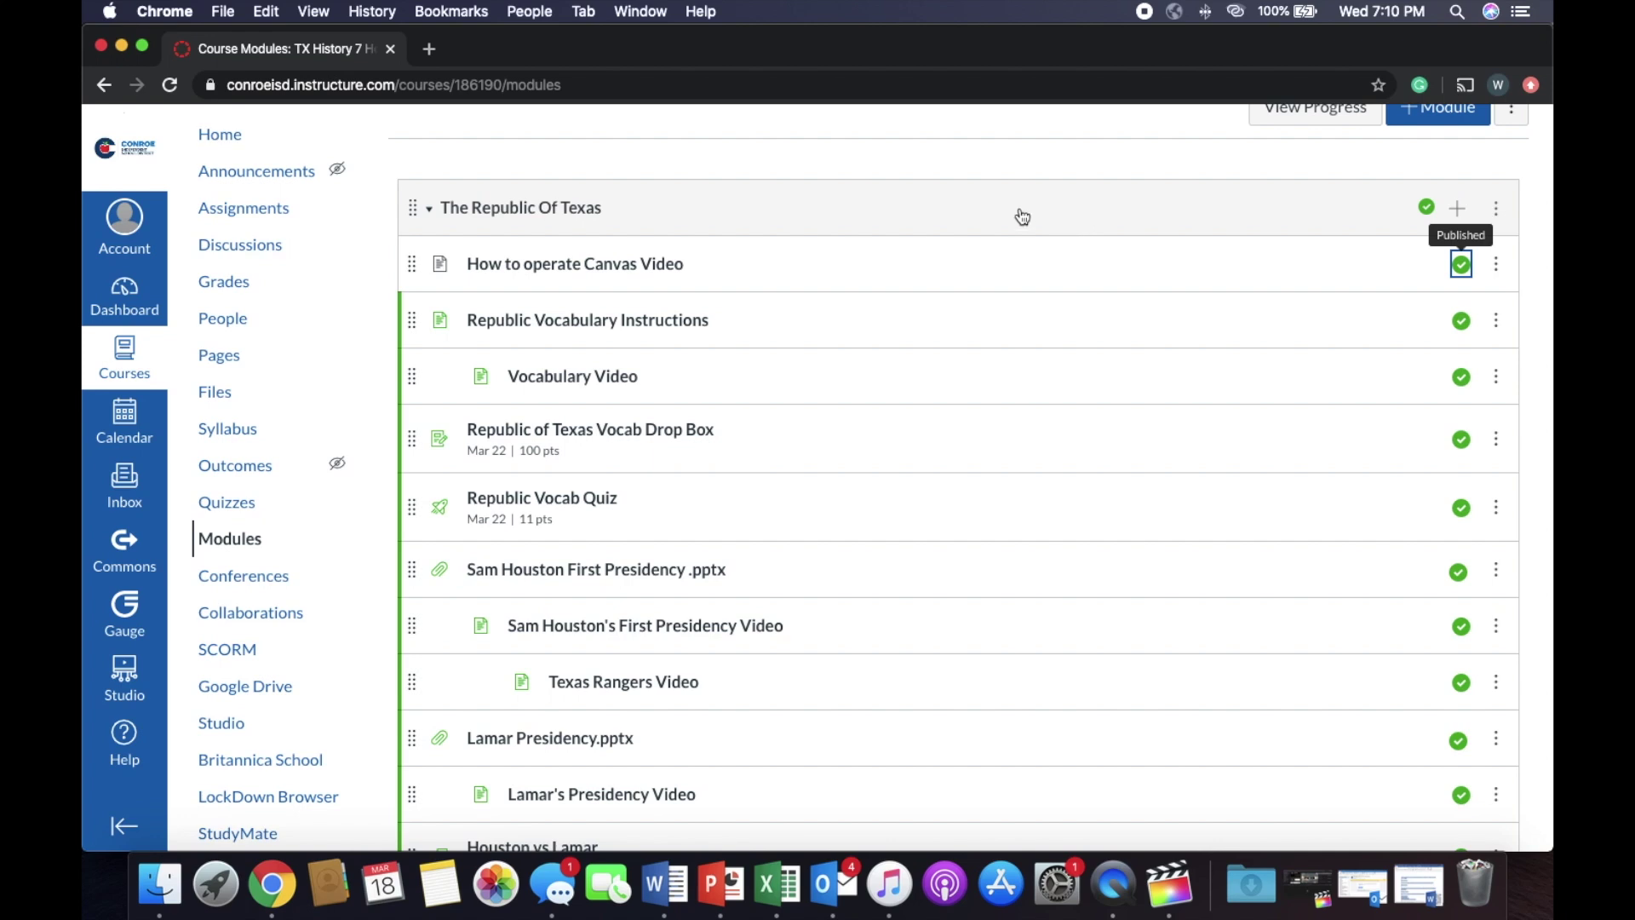
click(850, 224)
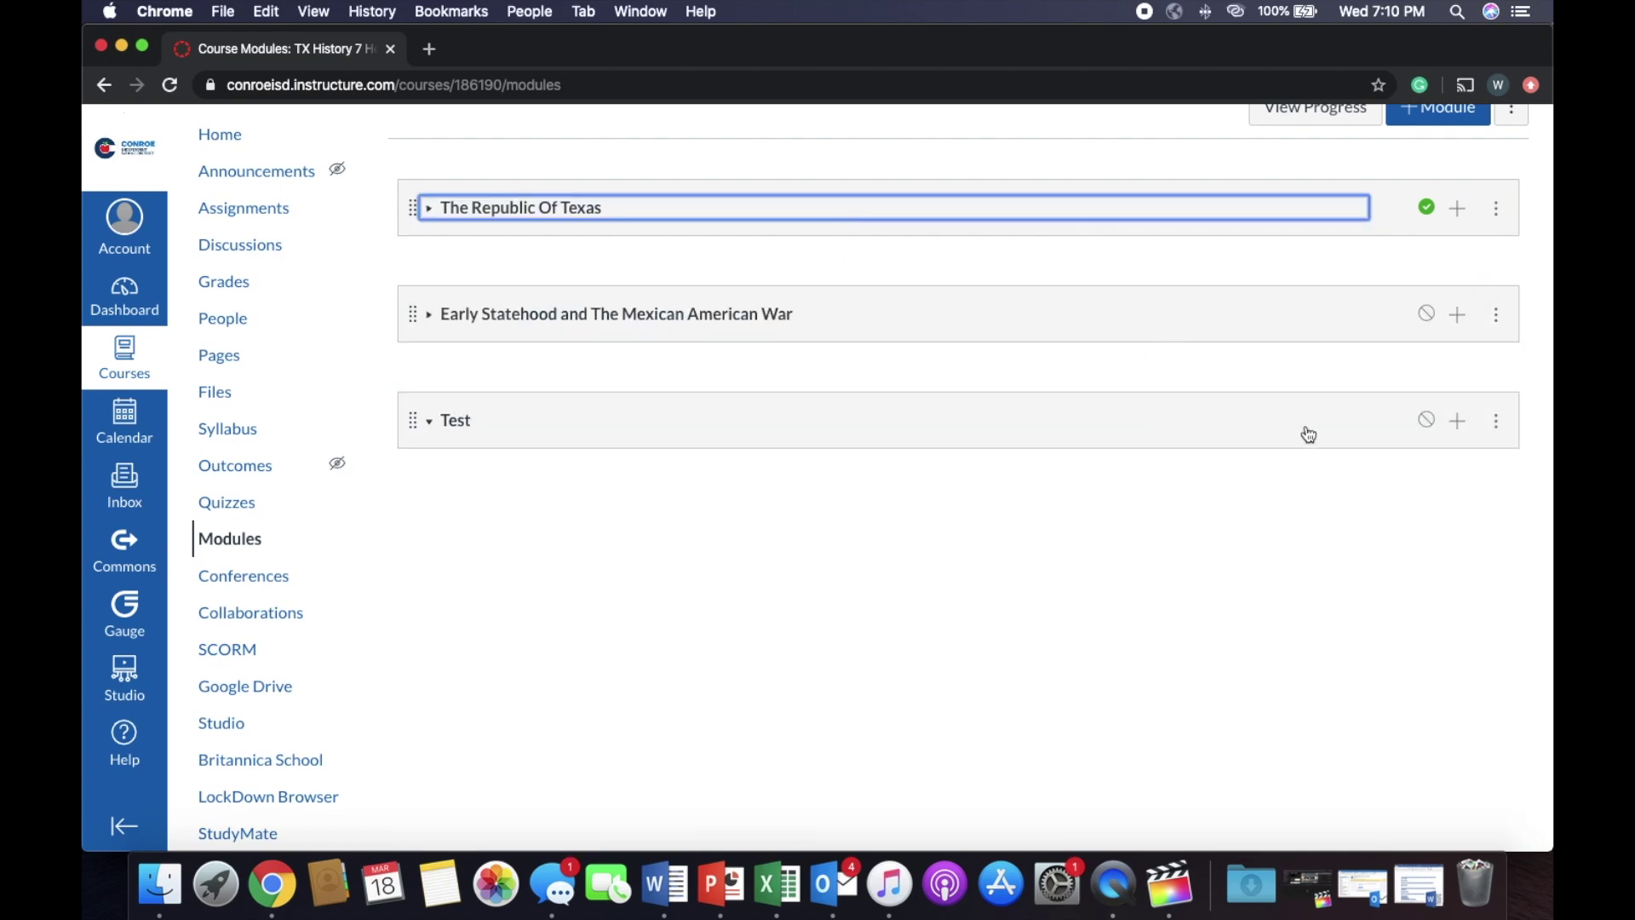
click(1427, 423)
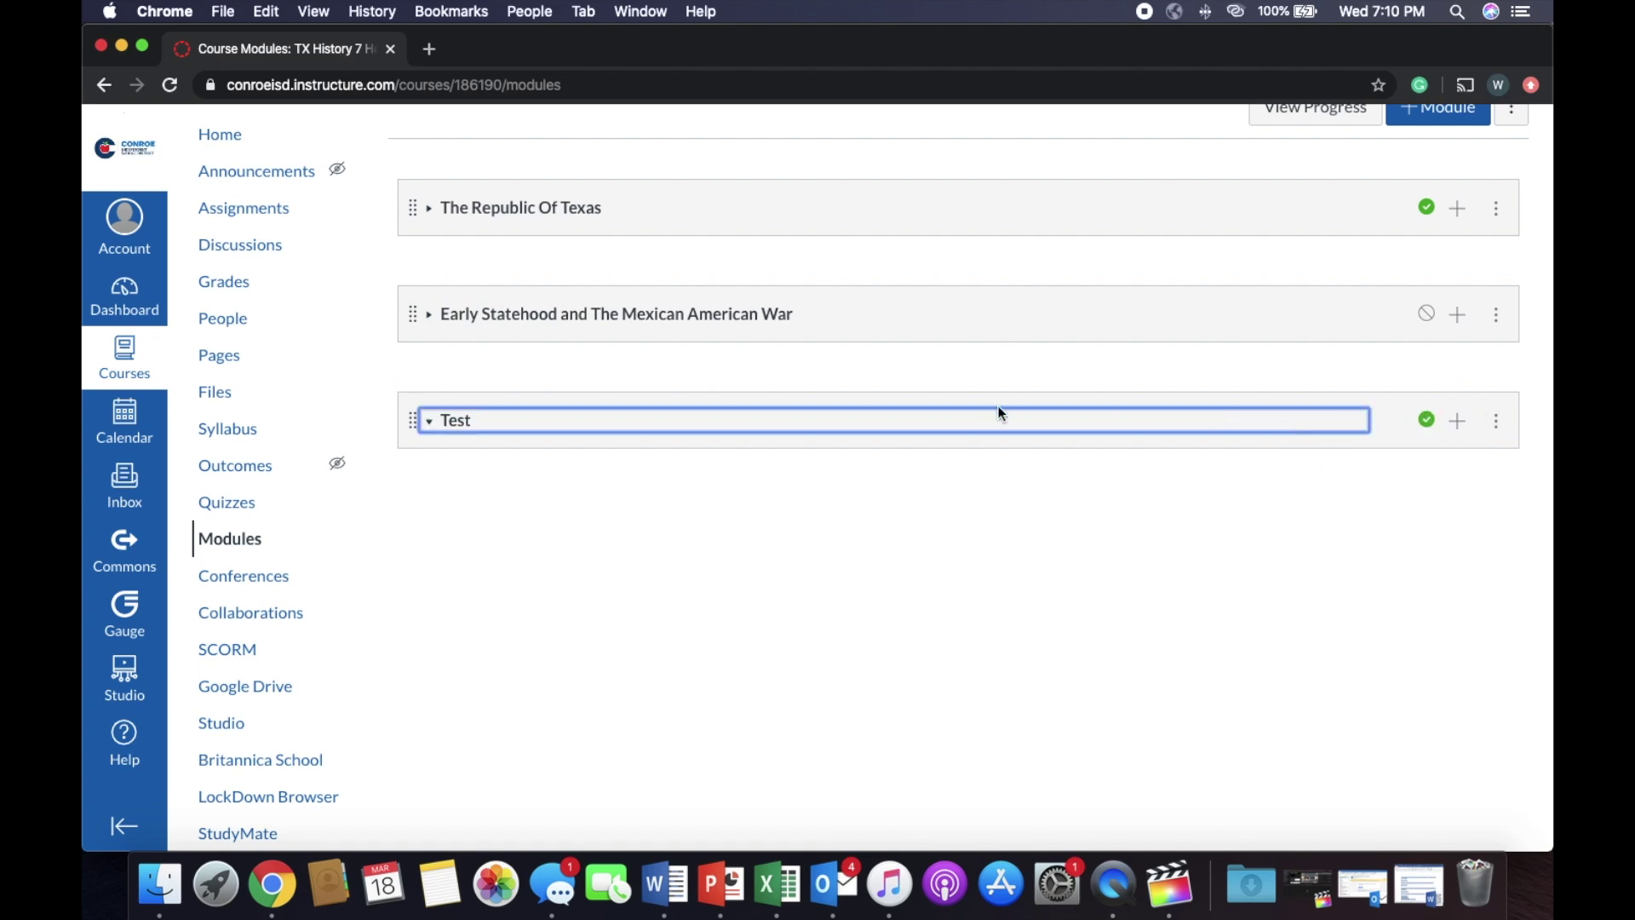
Unpublish the Test module and go to the course Assignments list
click(1421, 417)
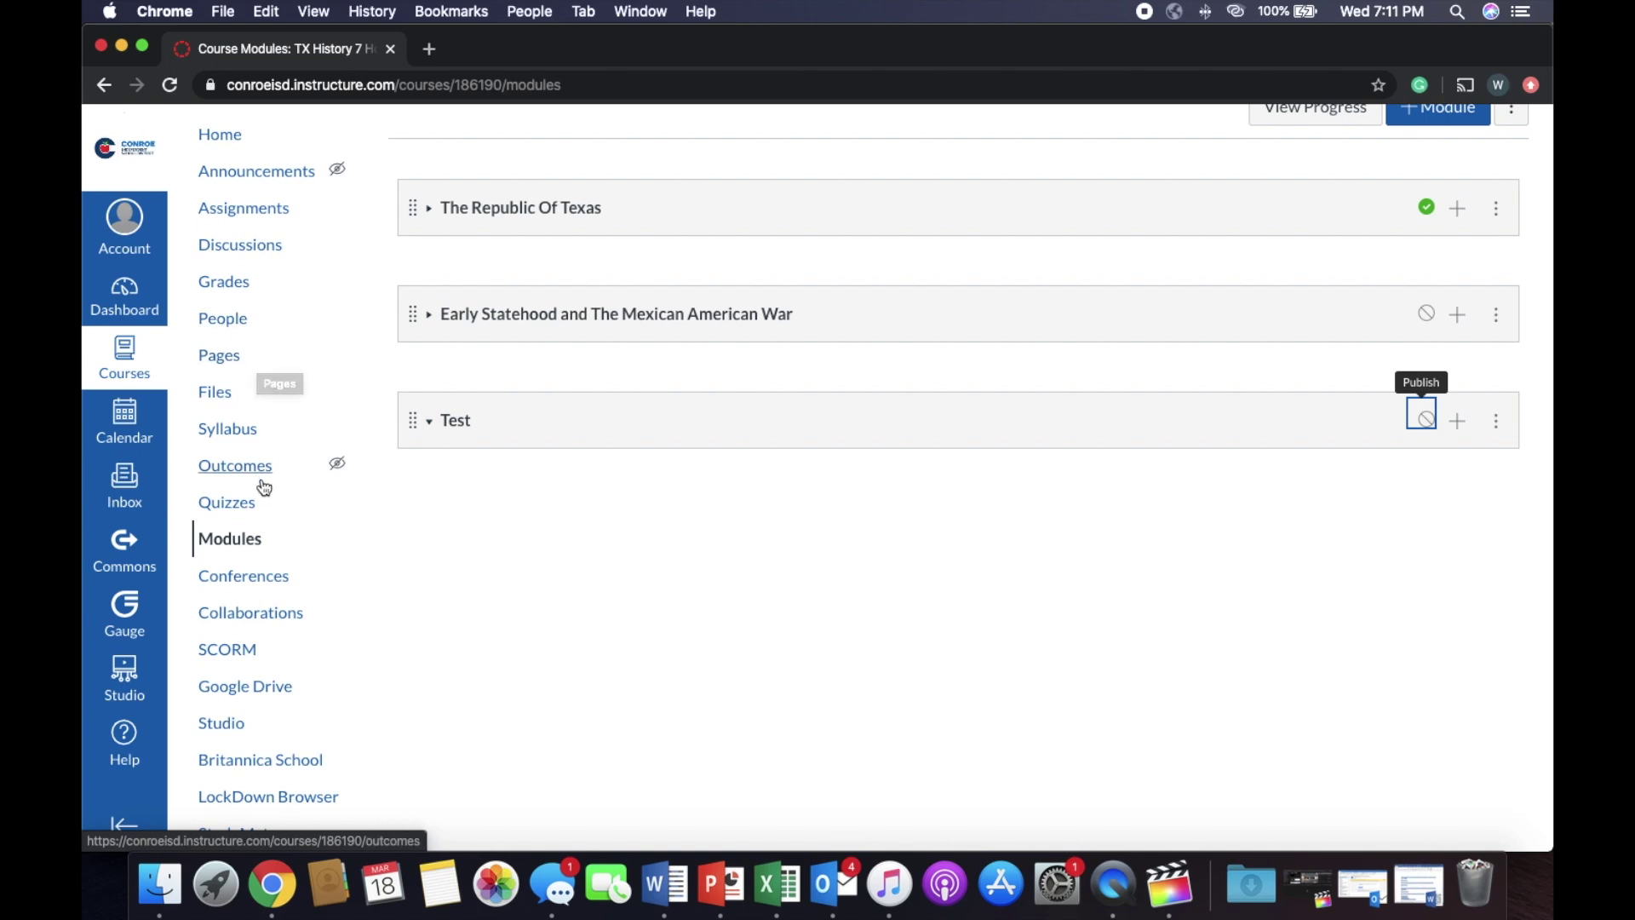
click(270, 219)
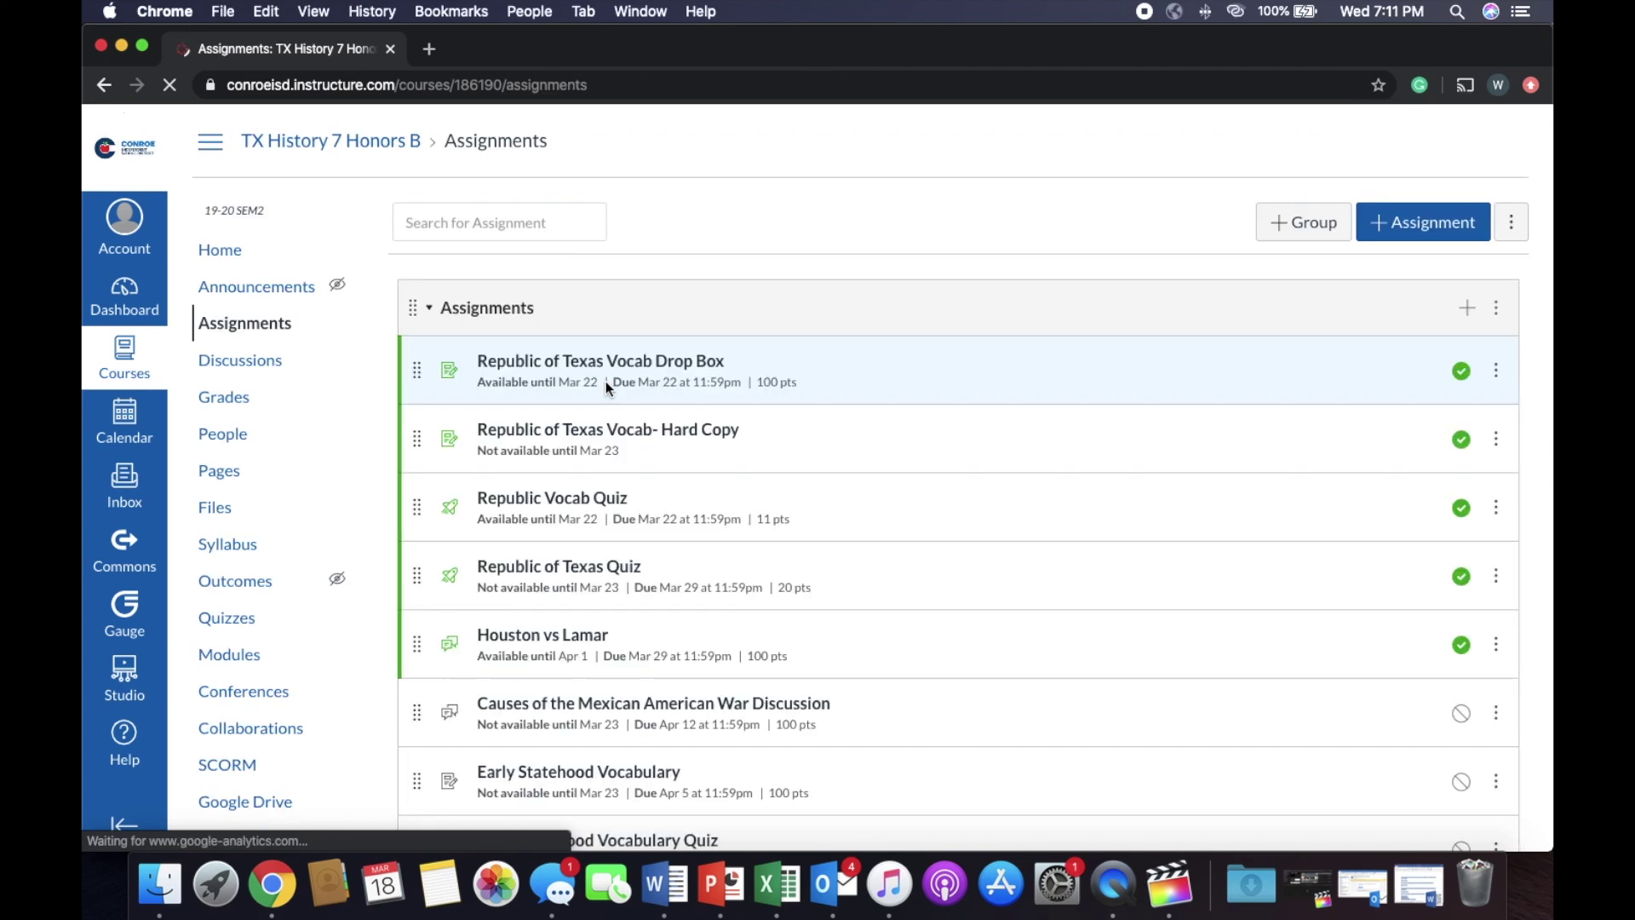
Scroll through the assignments list and start creating a new assignment
scroll(606, 381, down, 3)
scroll(605, 381, down, 1)
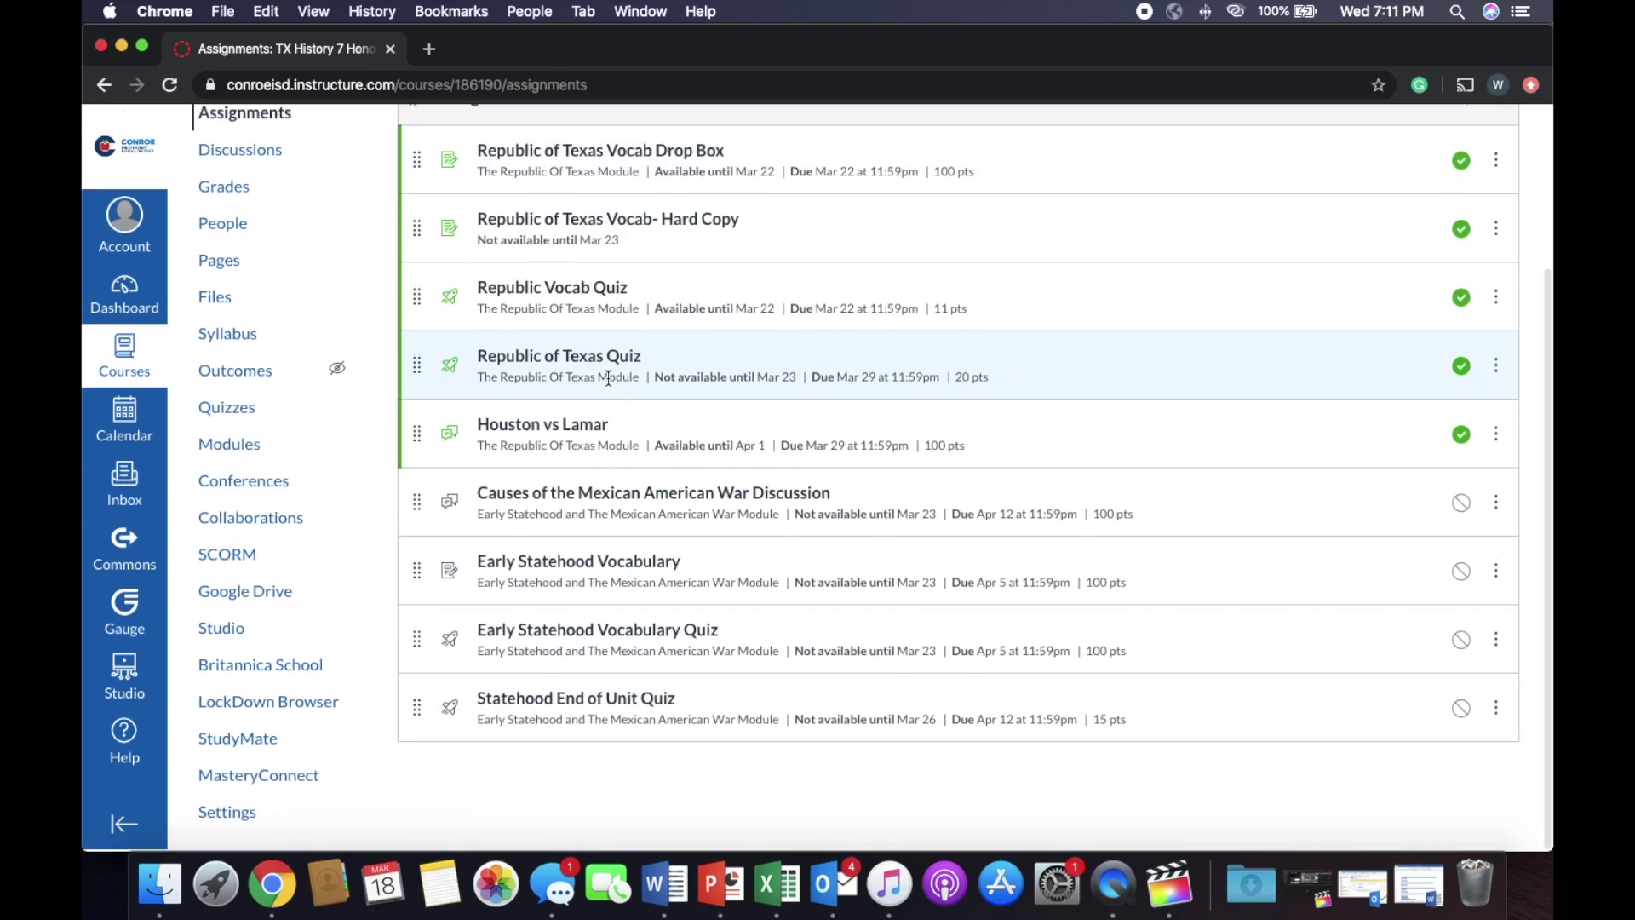
scroll(610, 381, up, 5)
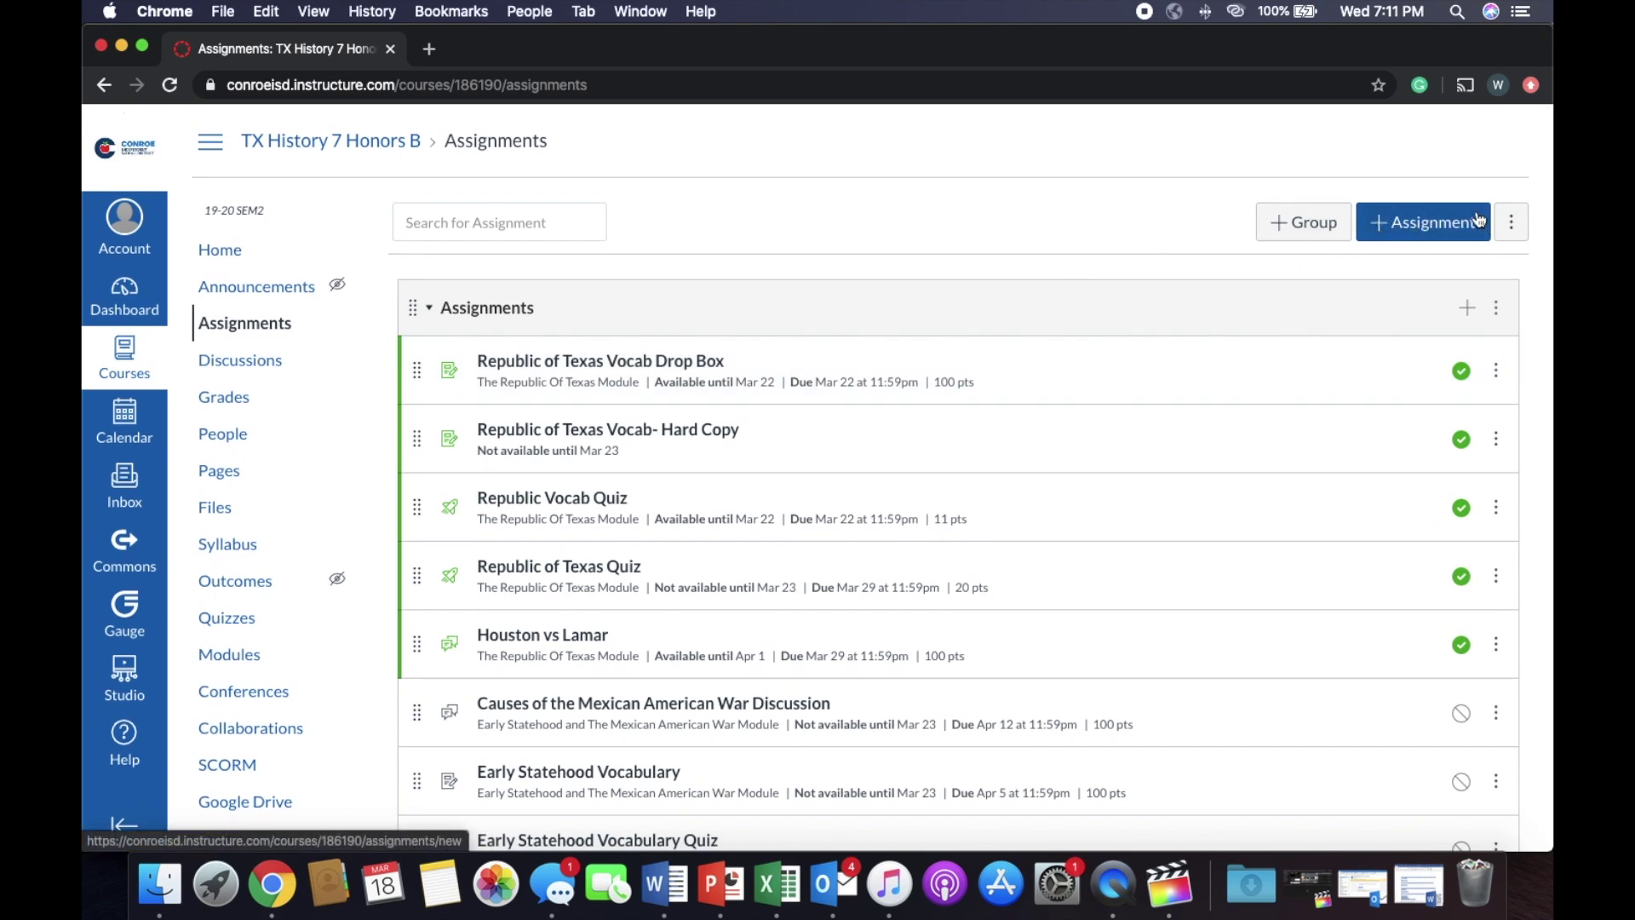
click(1431, 229)
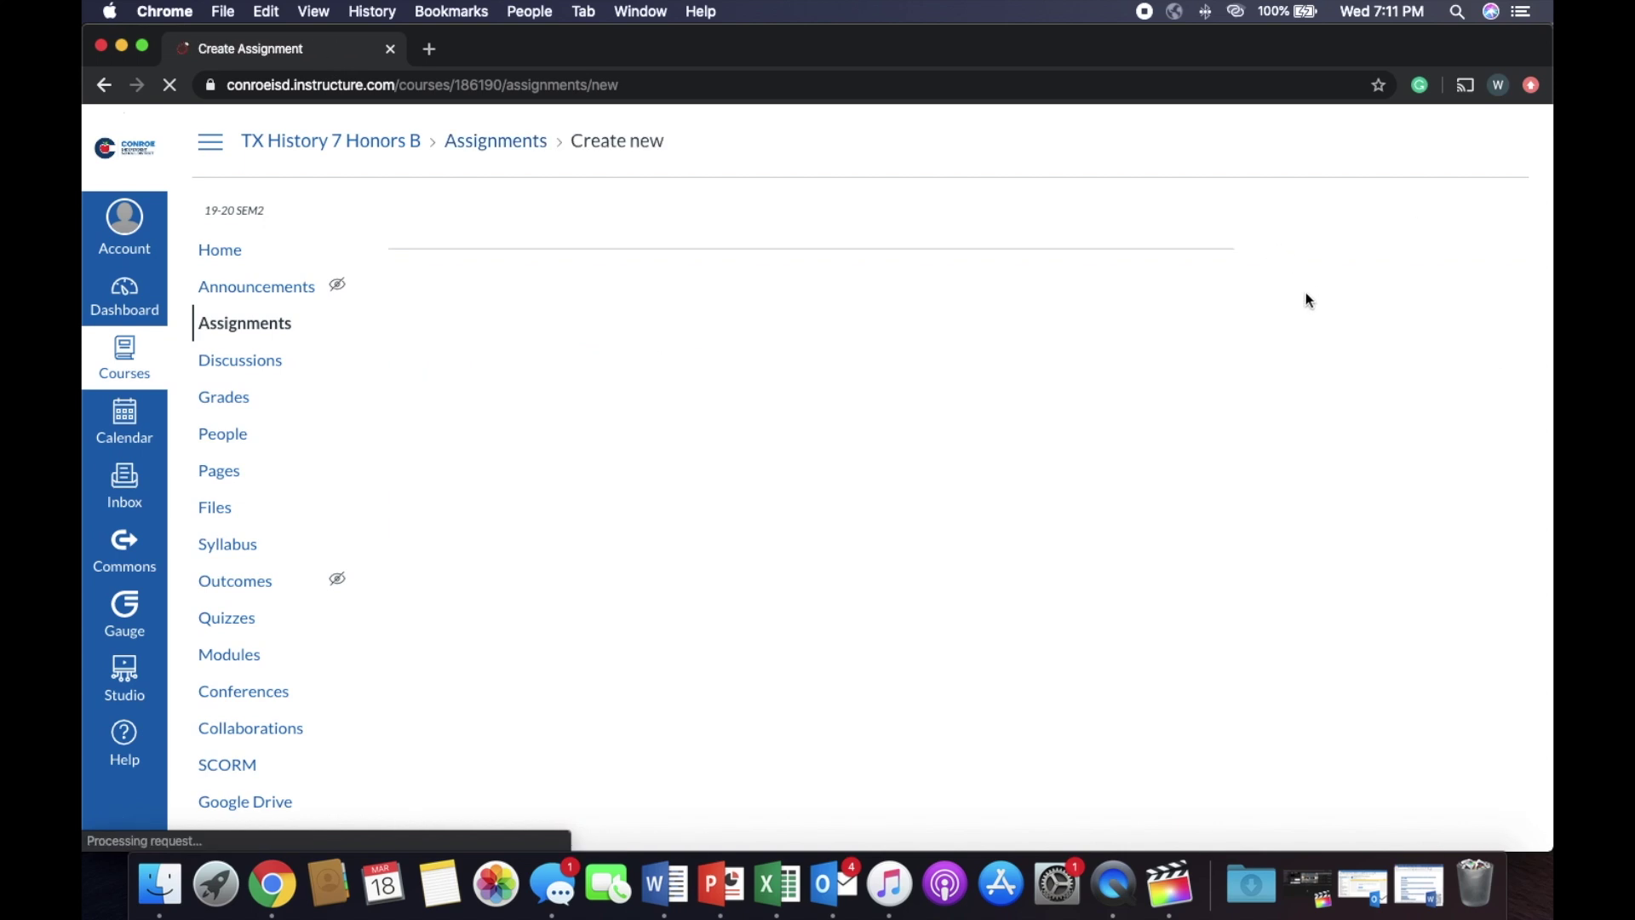
Name the new assignment 'Test'
scroll(1069, 396, down, 1)
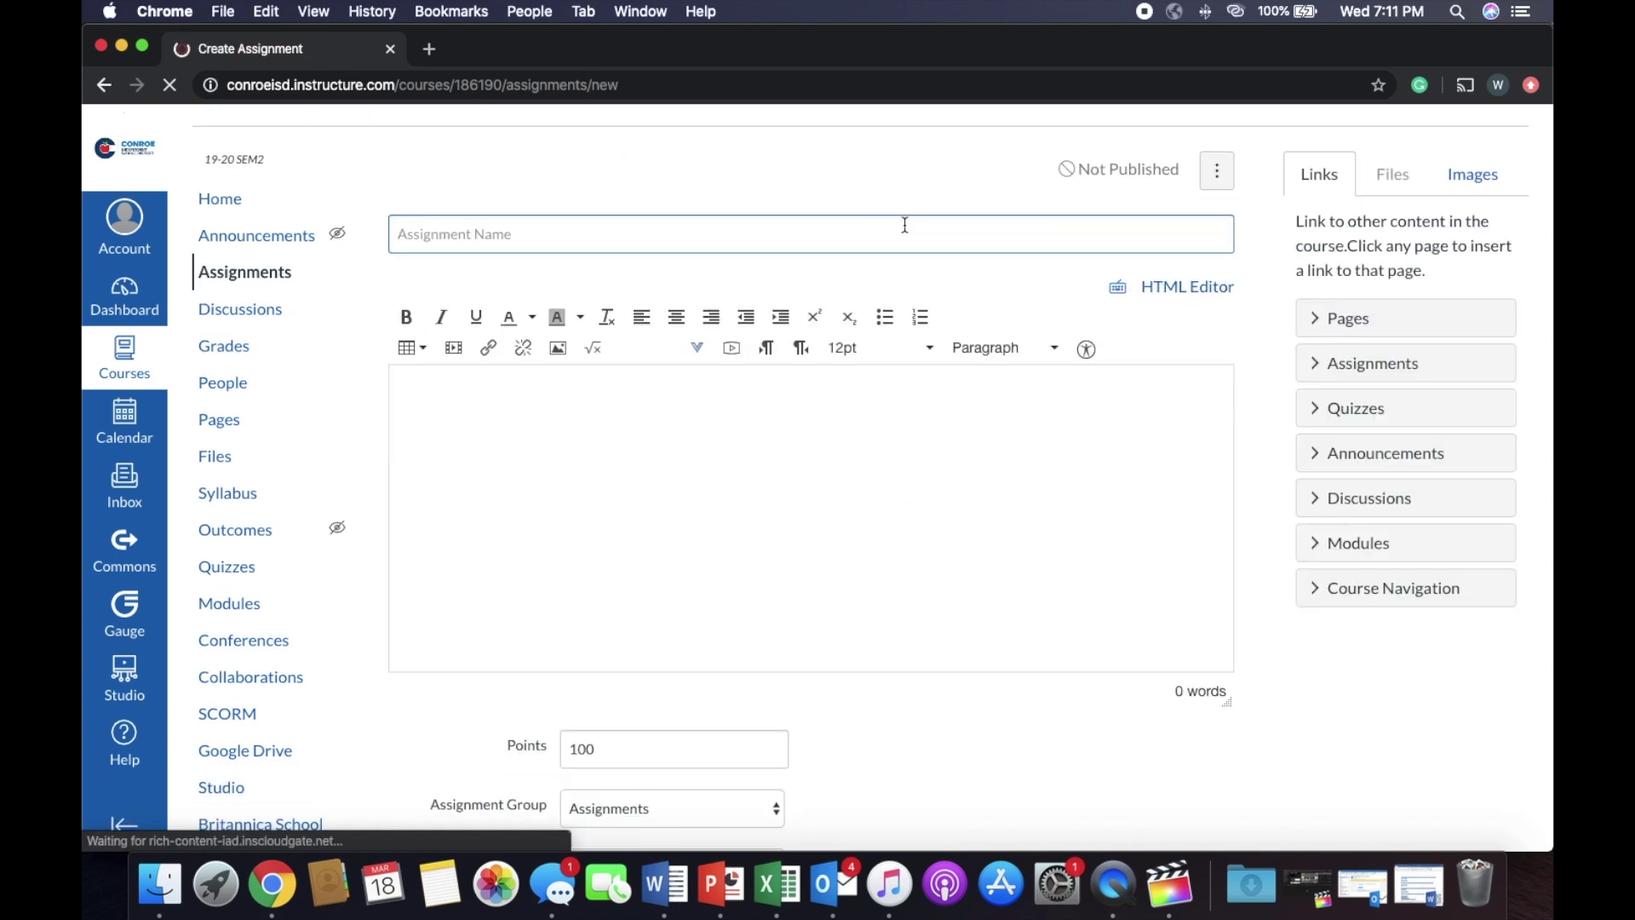
scroll(872, 398, down, 3)
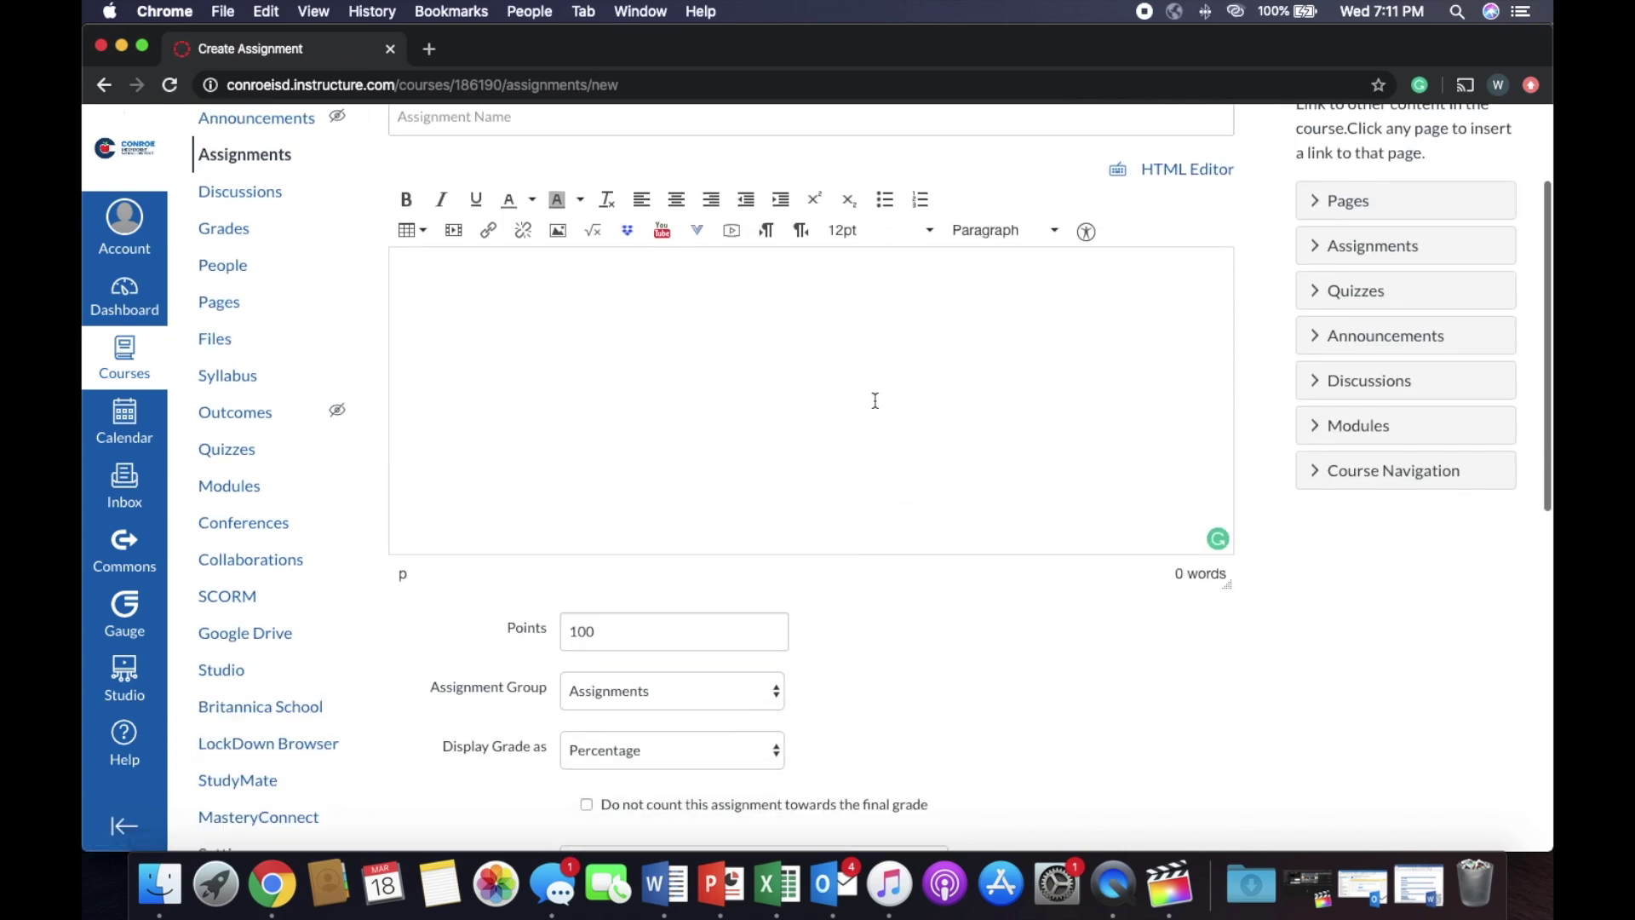
scroll(872, 397, up, 4)
click(895, 292)
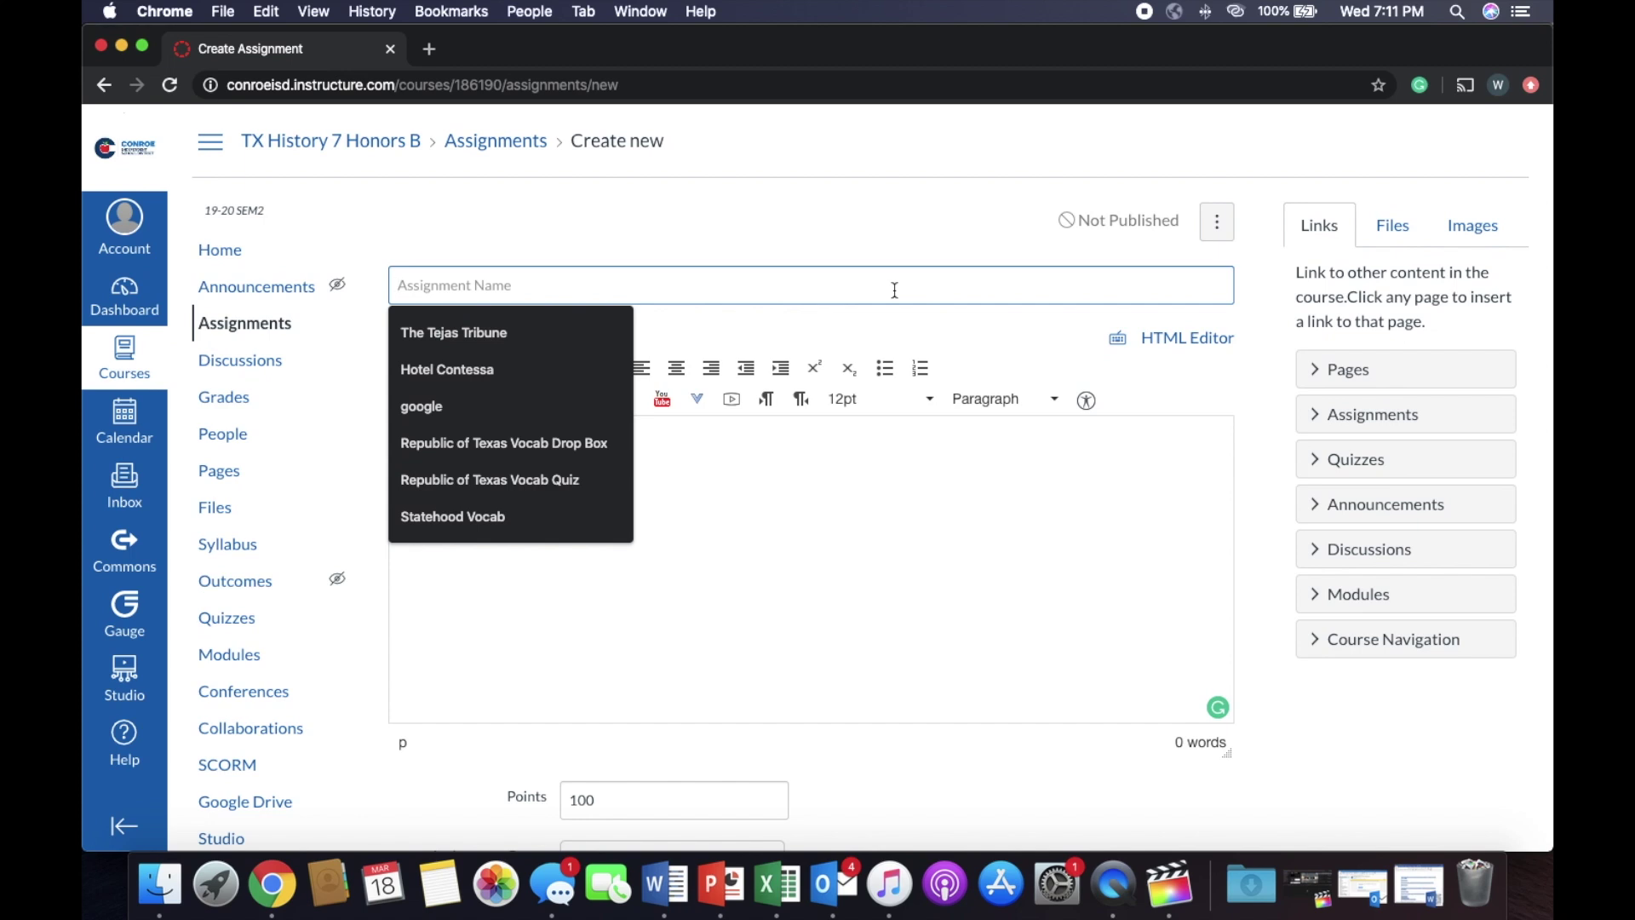
text(Test)
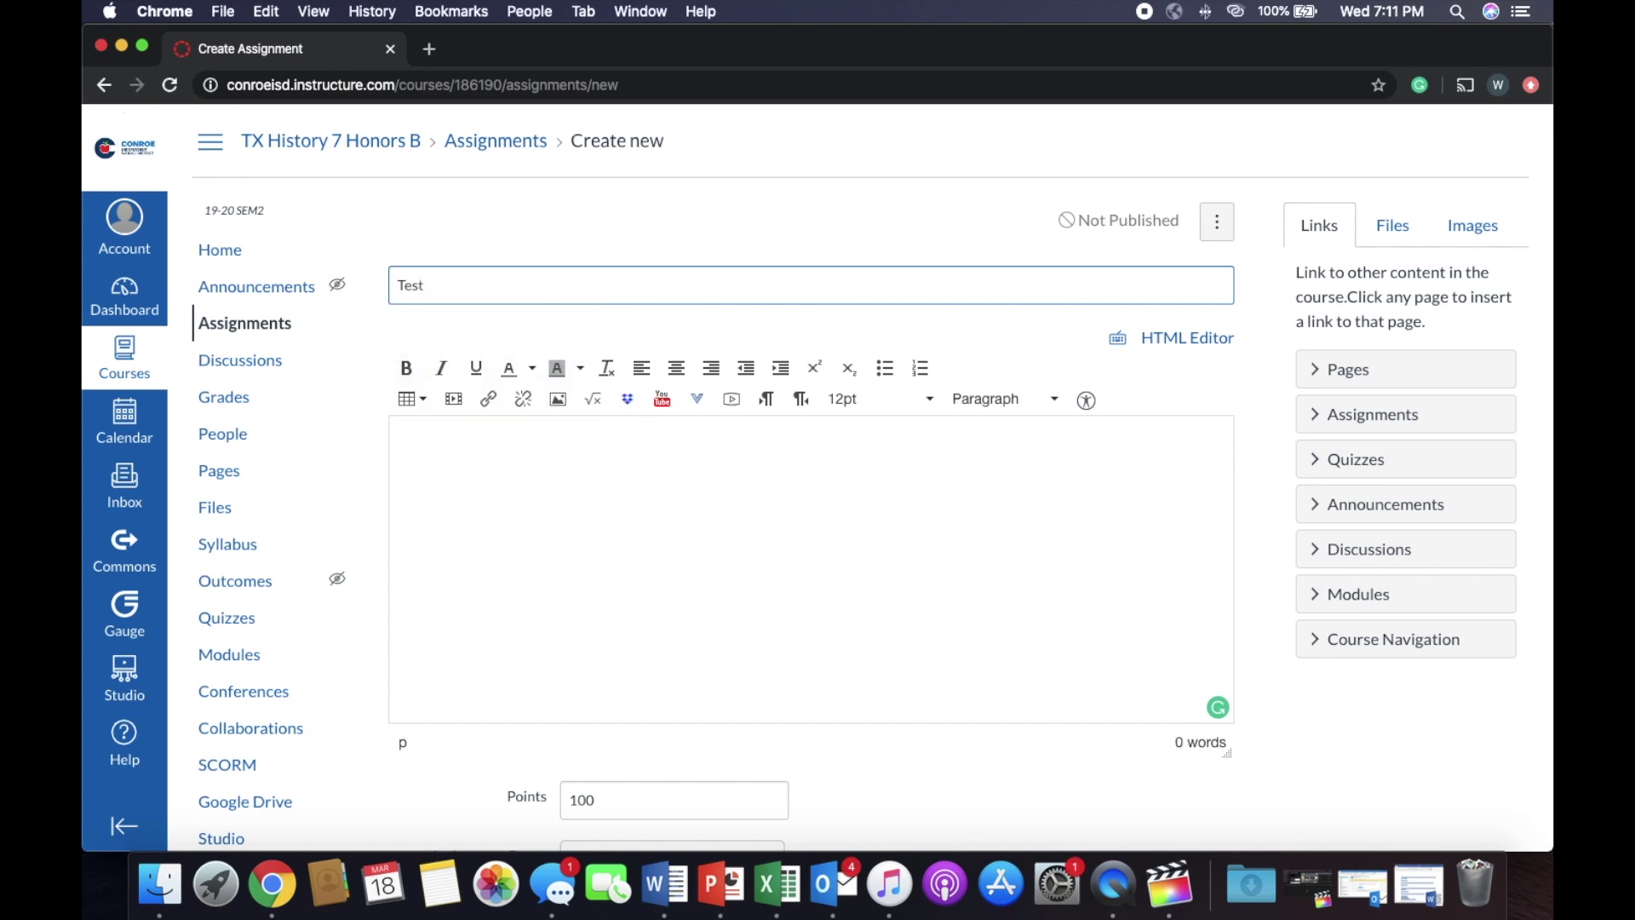
Enter the description 'Today you will be testing how to make an assignment in canvas', correcting the misspelling
key(Tab)
key(Tab)
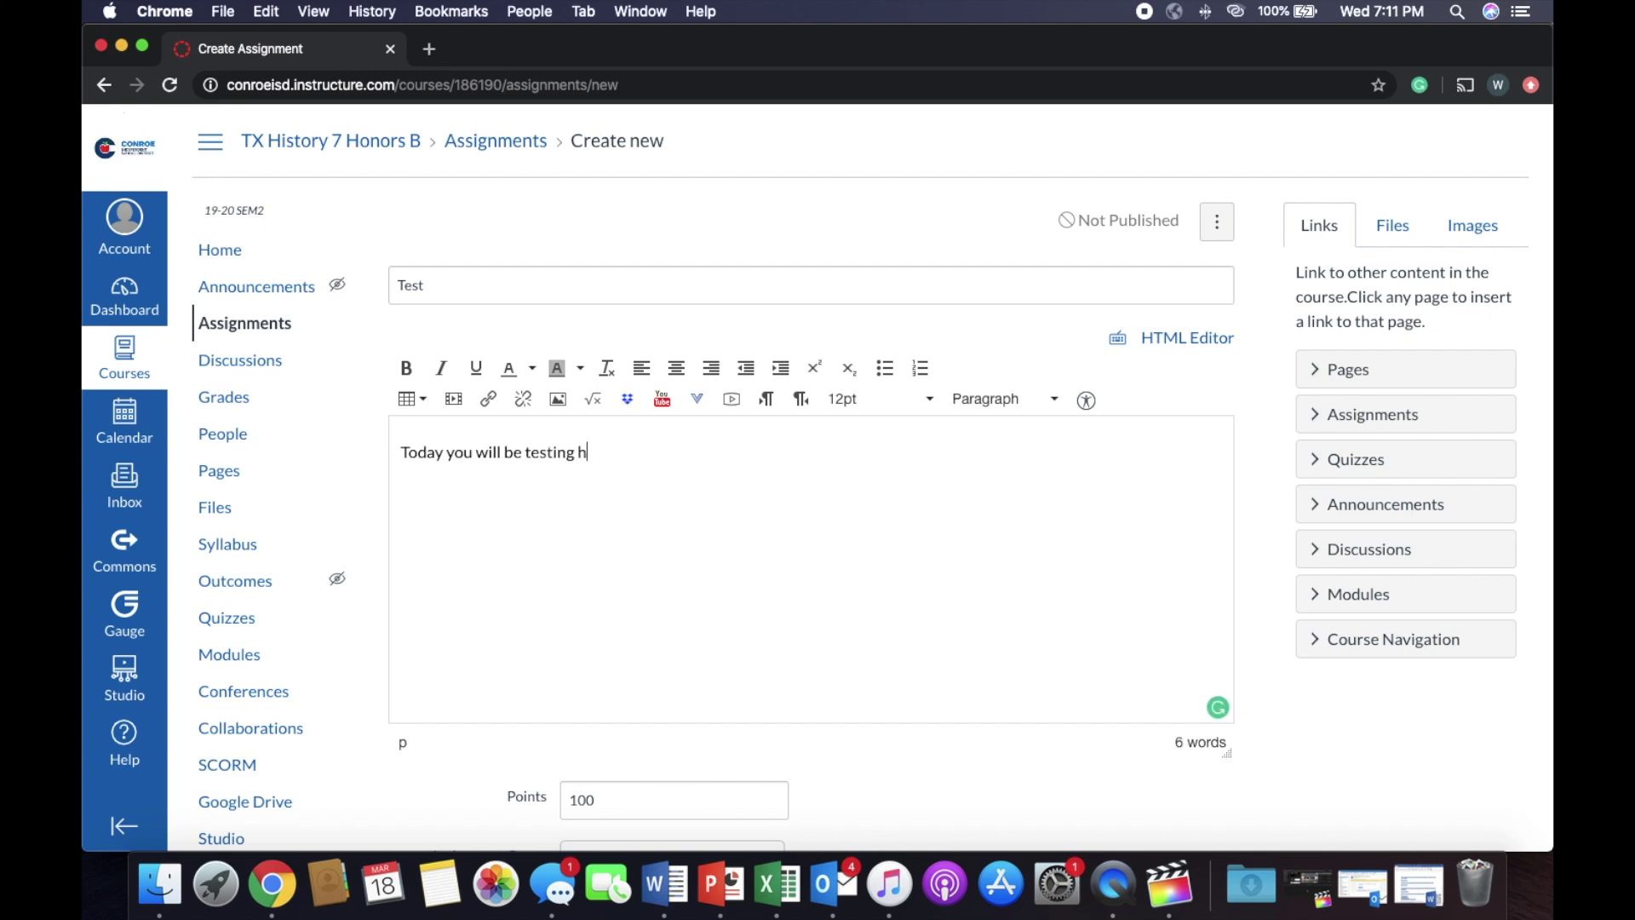
text(ow to make and)
text(itn)
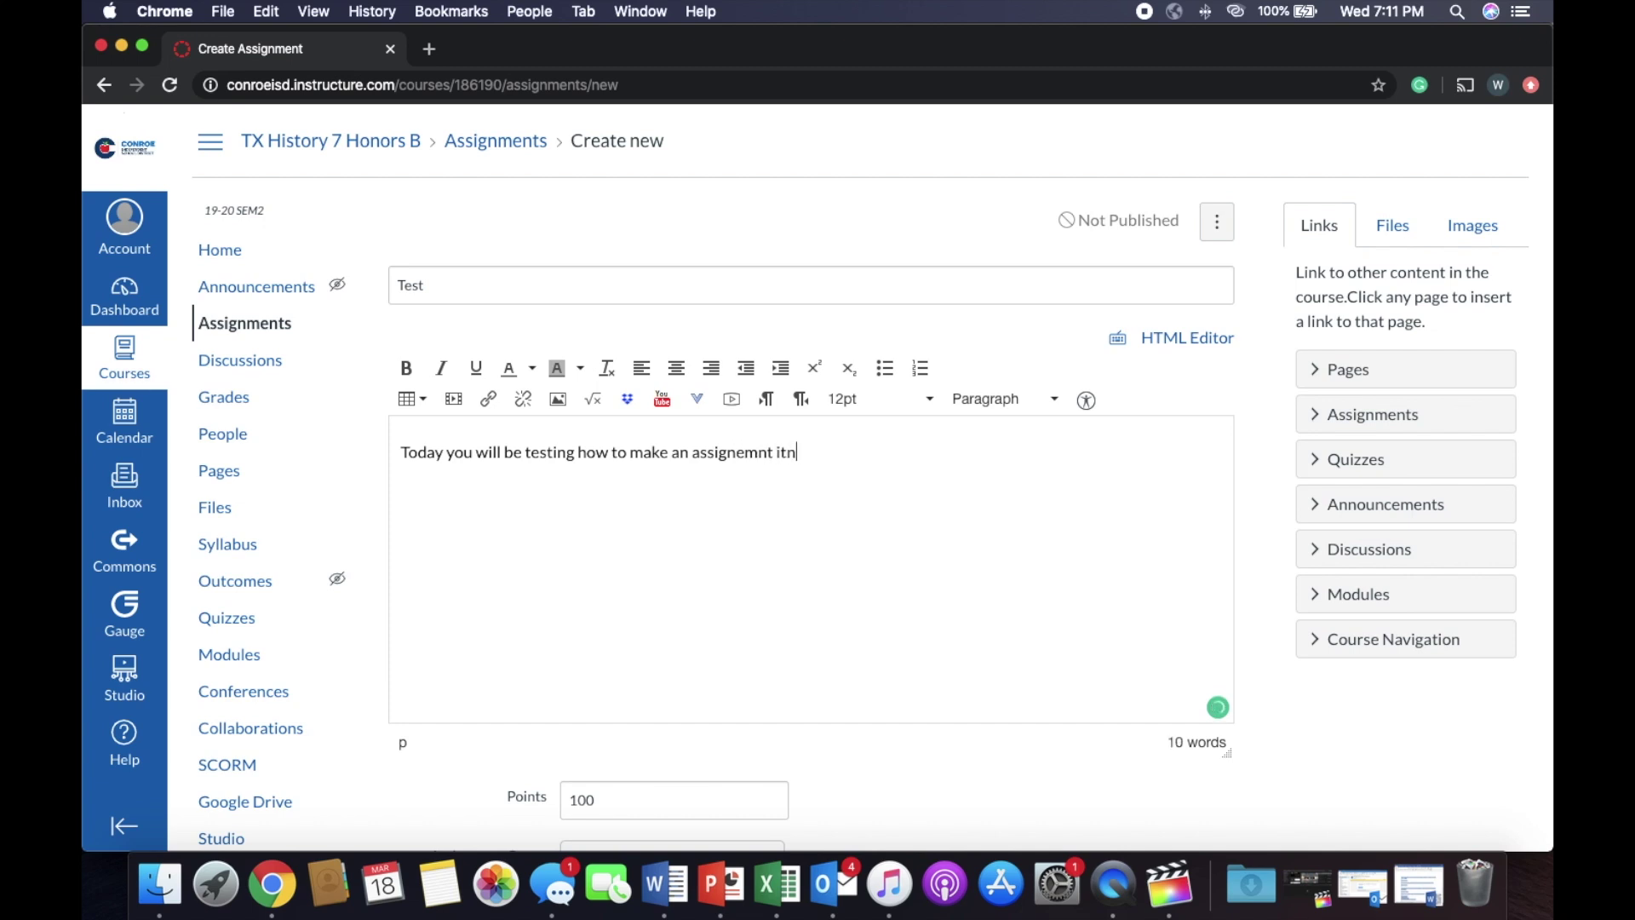
key(BackSpace)
key(BackSpace)
mouse_move(735, 461)
click(777, 492)
scroll(892, 486, down, 5)
right_click(704, 556)
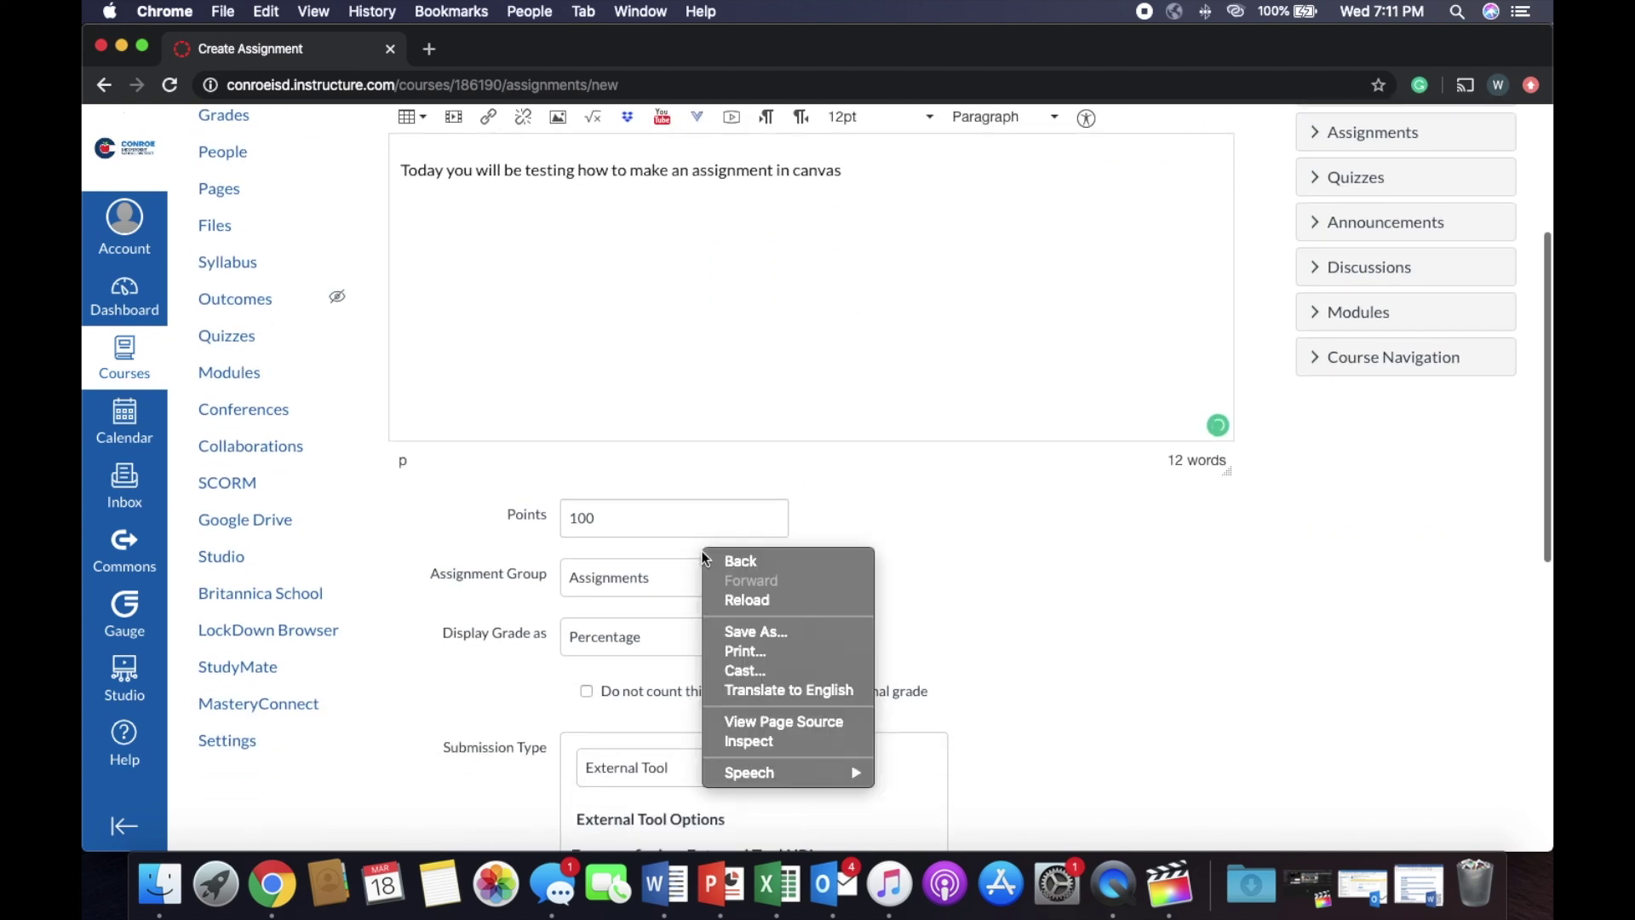
click(700, 530)
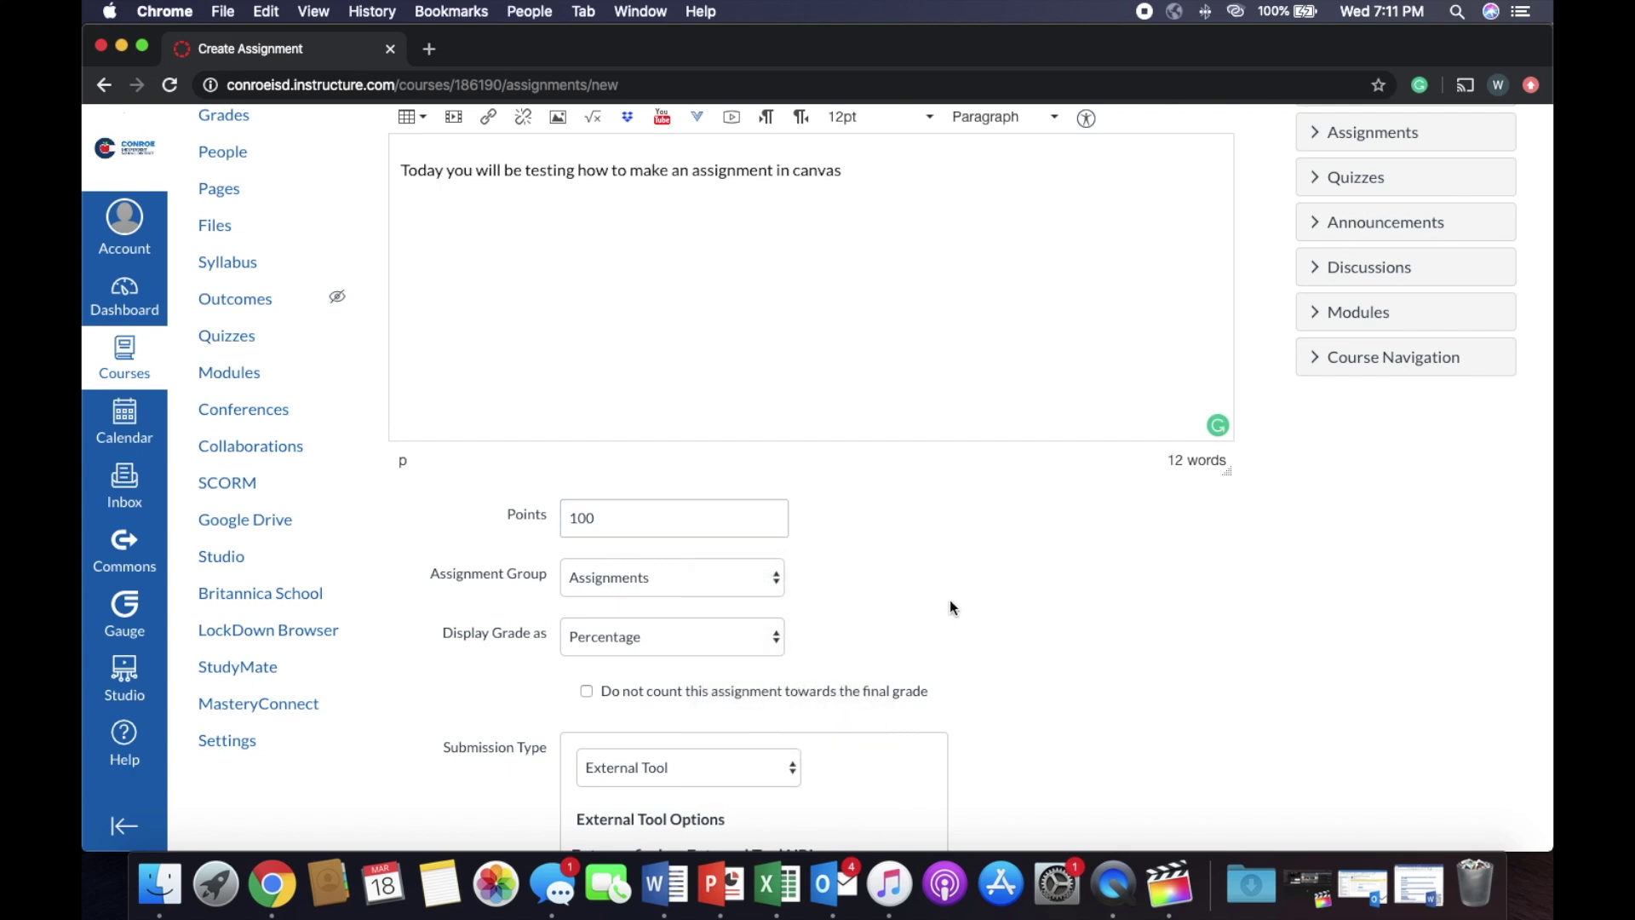
click(775, 588)
click(748, 575)
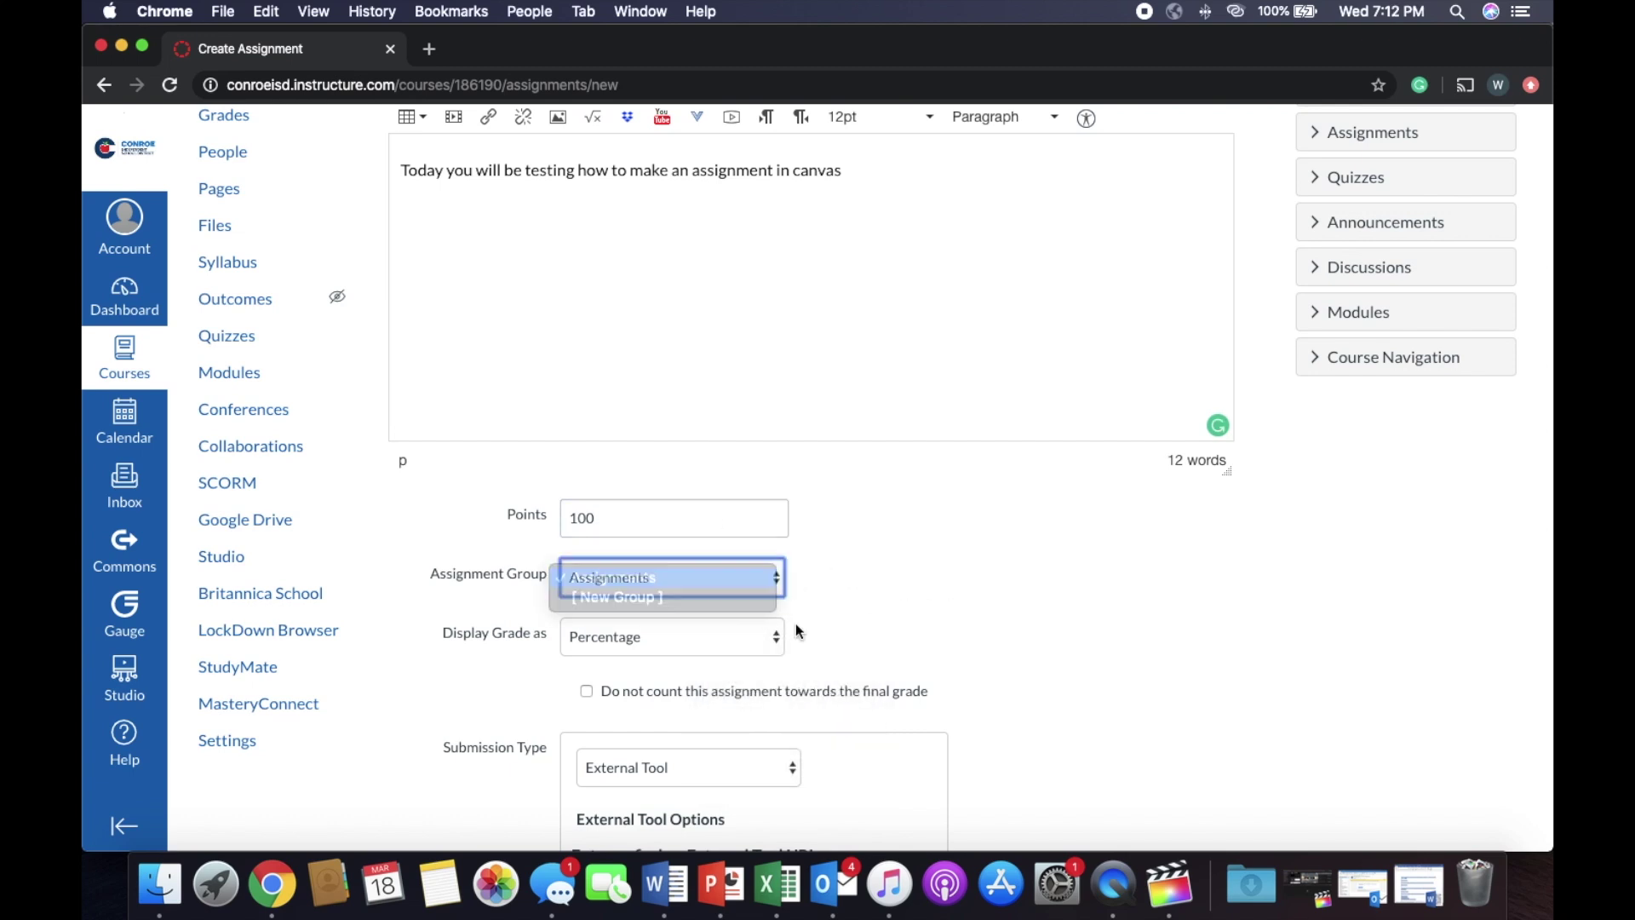
click(728, 635)
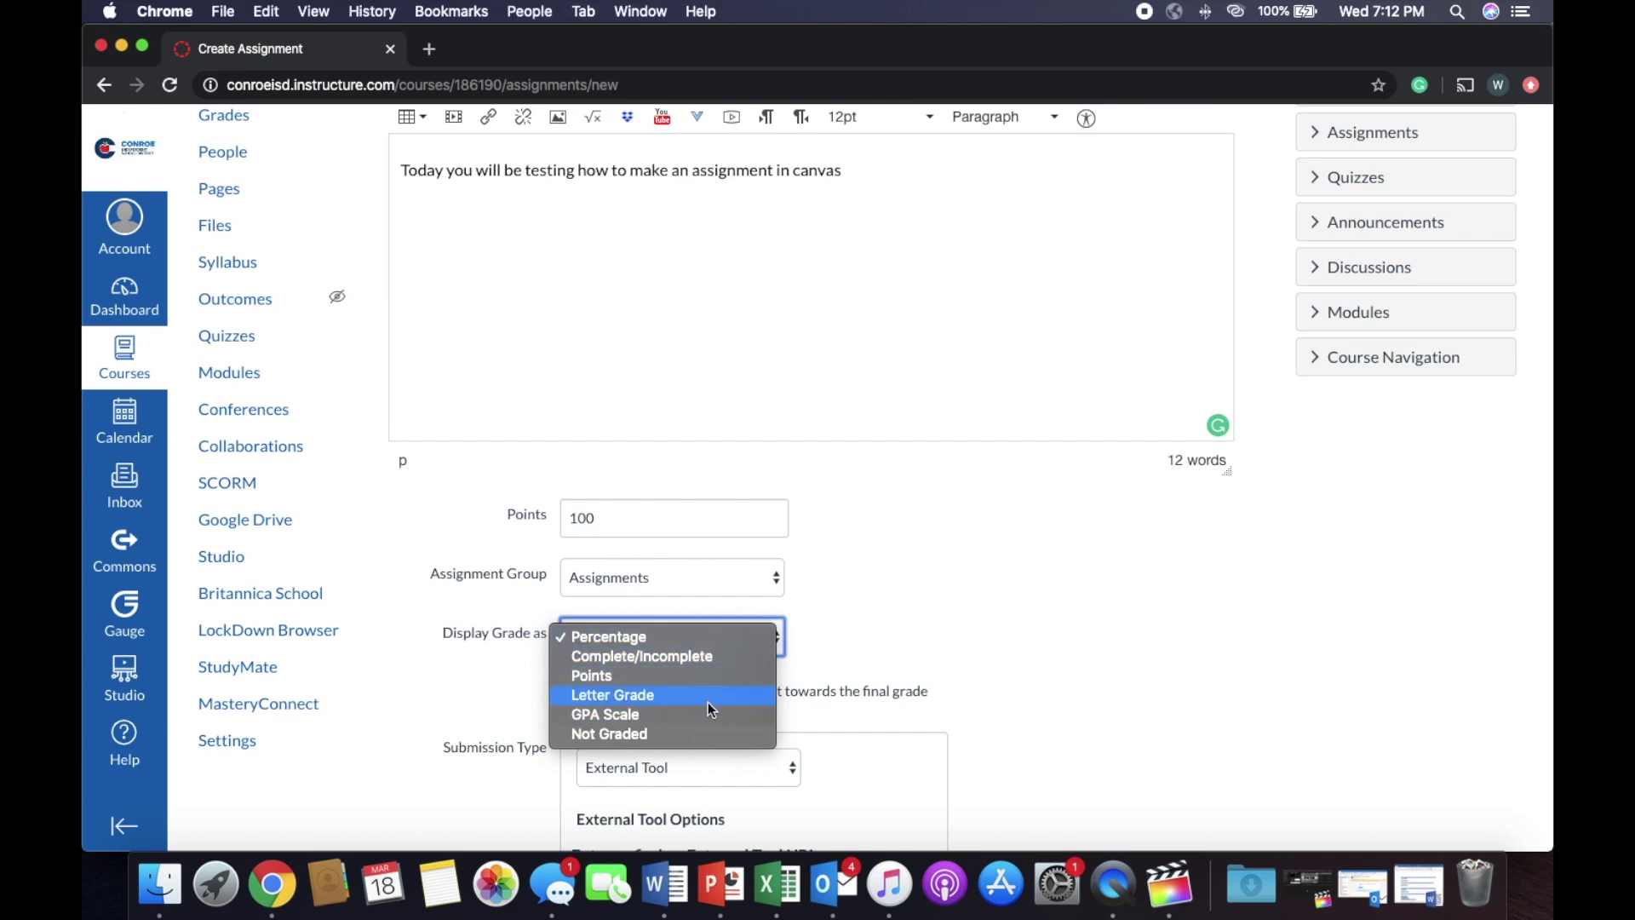
click(910, 617)
scroll(873, 615, down, 7)
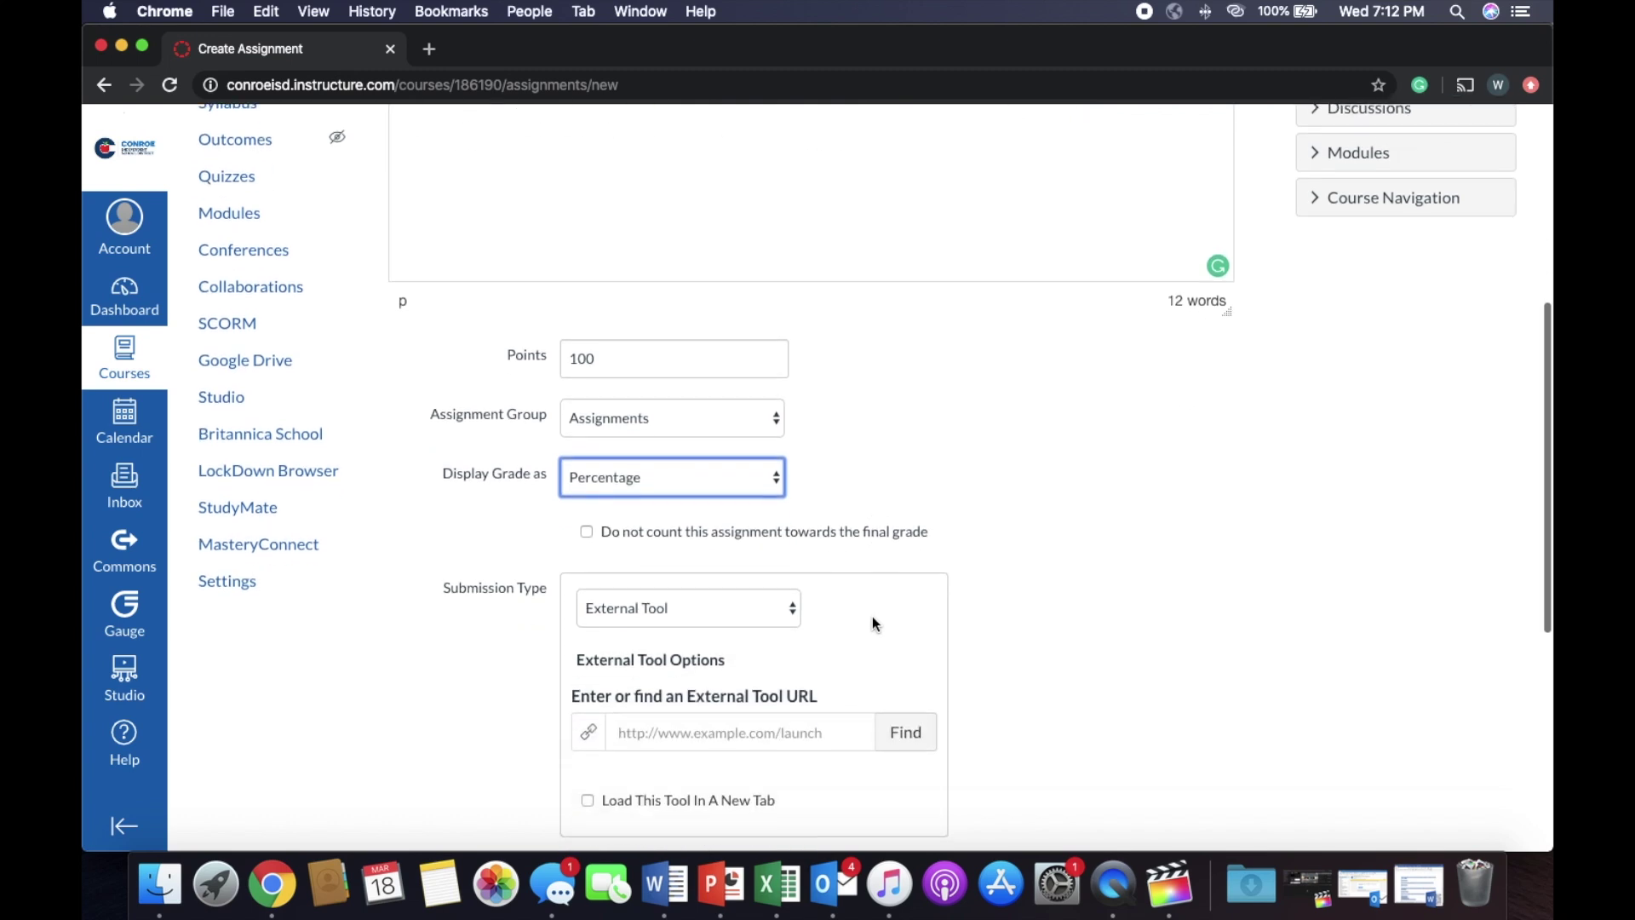
click(725, 462)
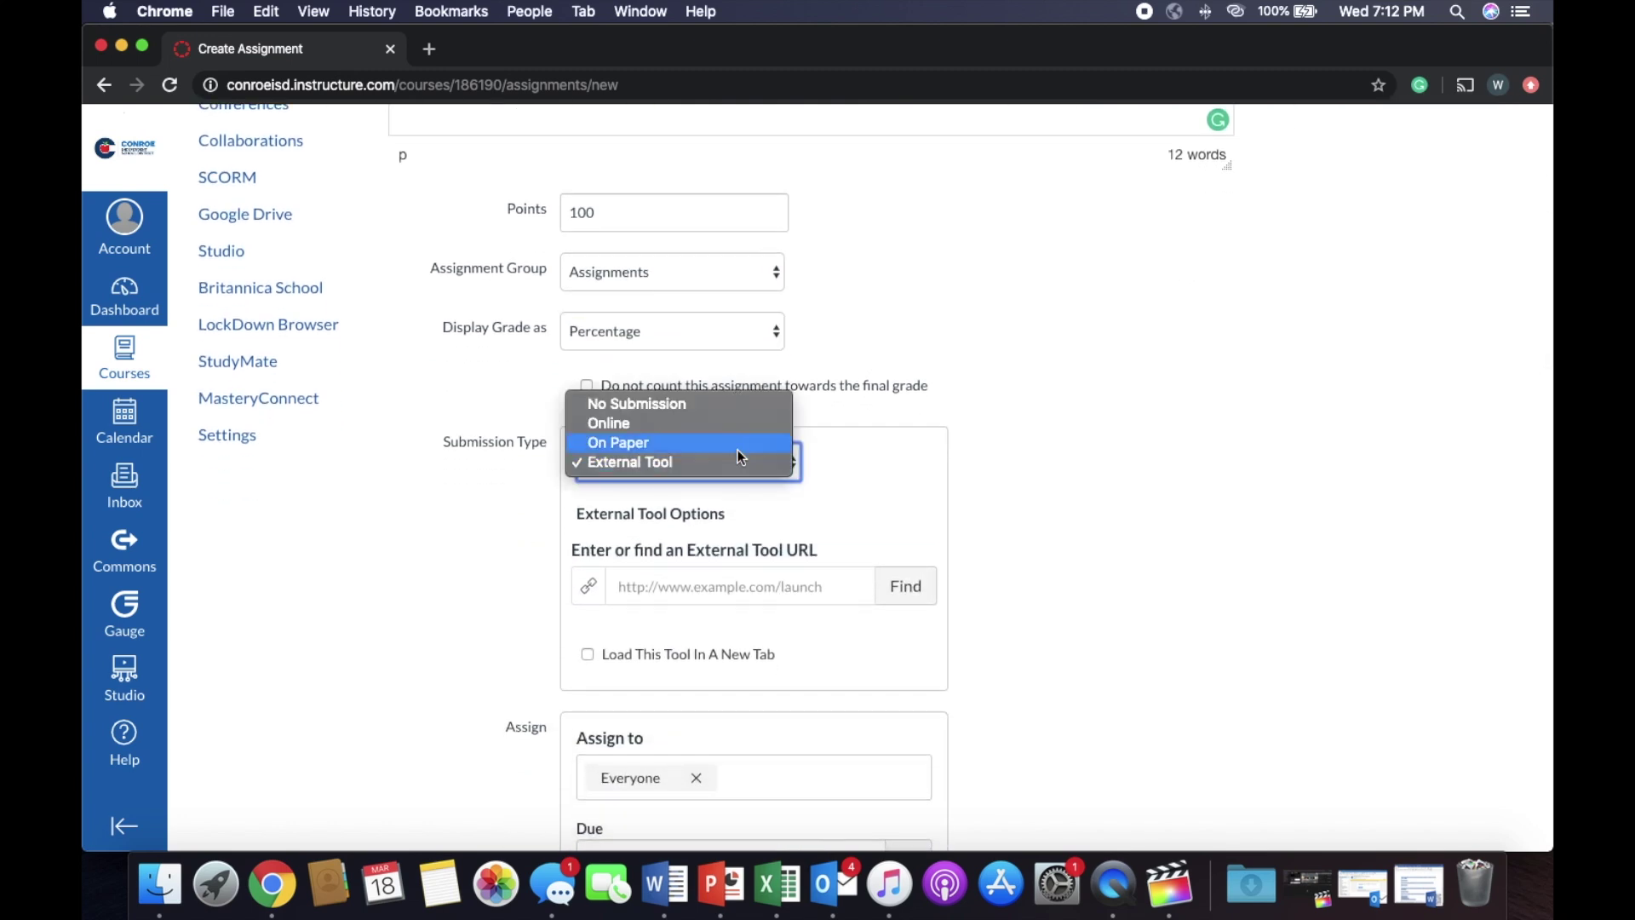
Set submission type to Online, allowing Text Entry, Website URL and File Uploads
click(742, 423)
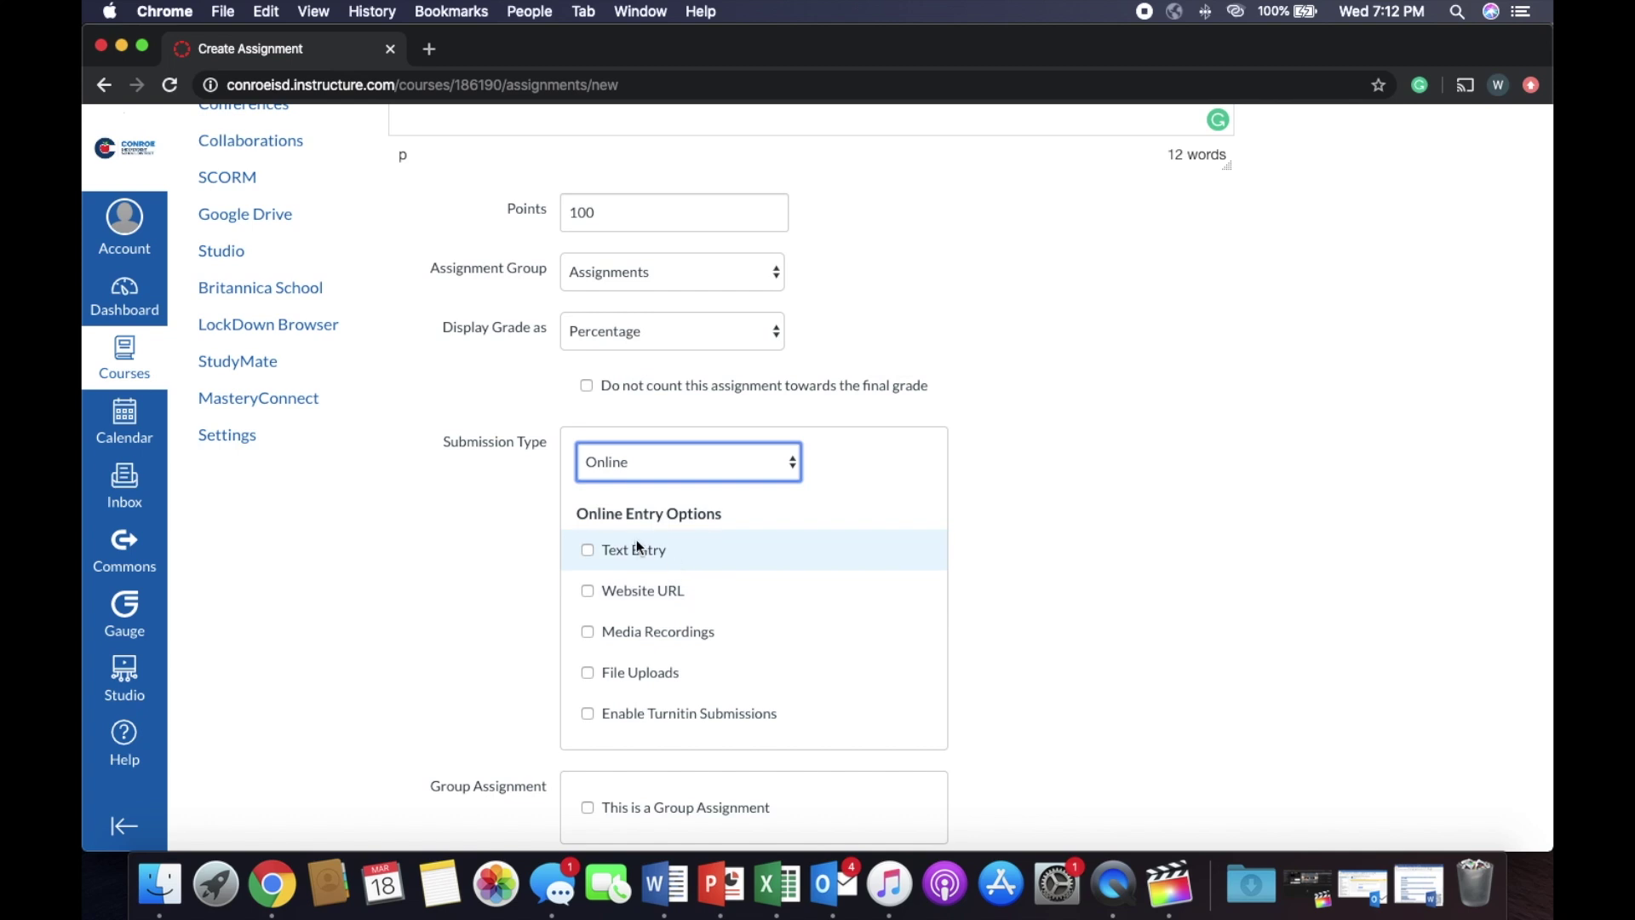
click(595, 548)
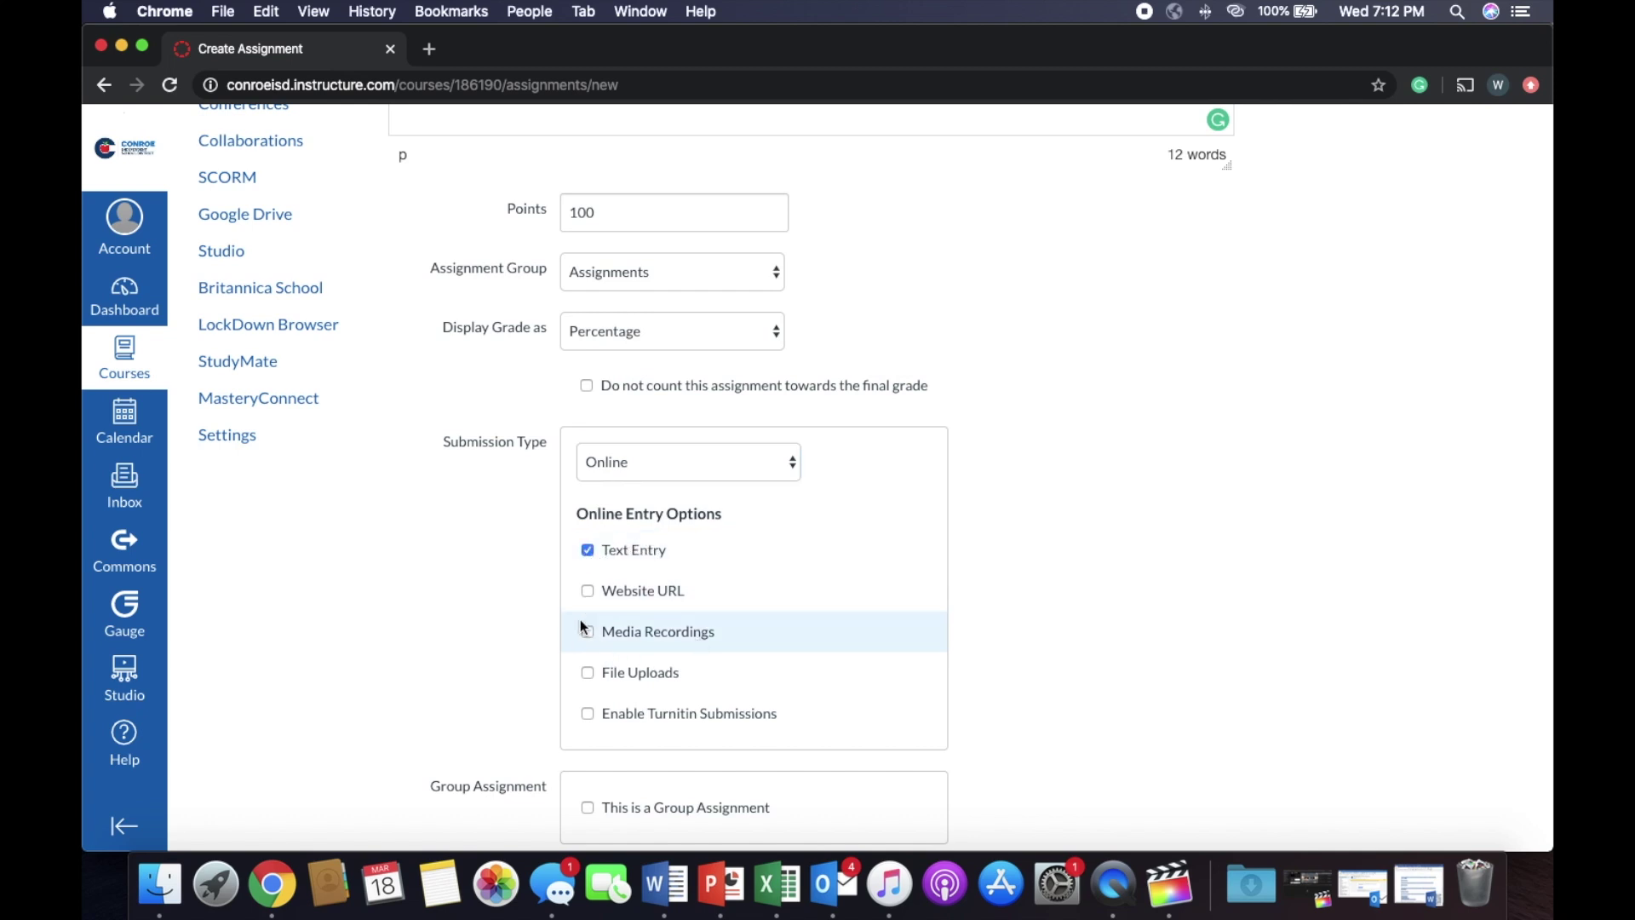
click(587, 594)
click(587, 631)
scroll(607, 640, down, 1)
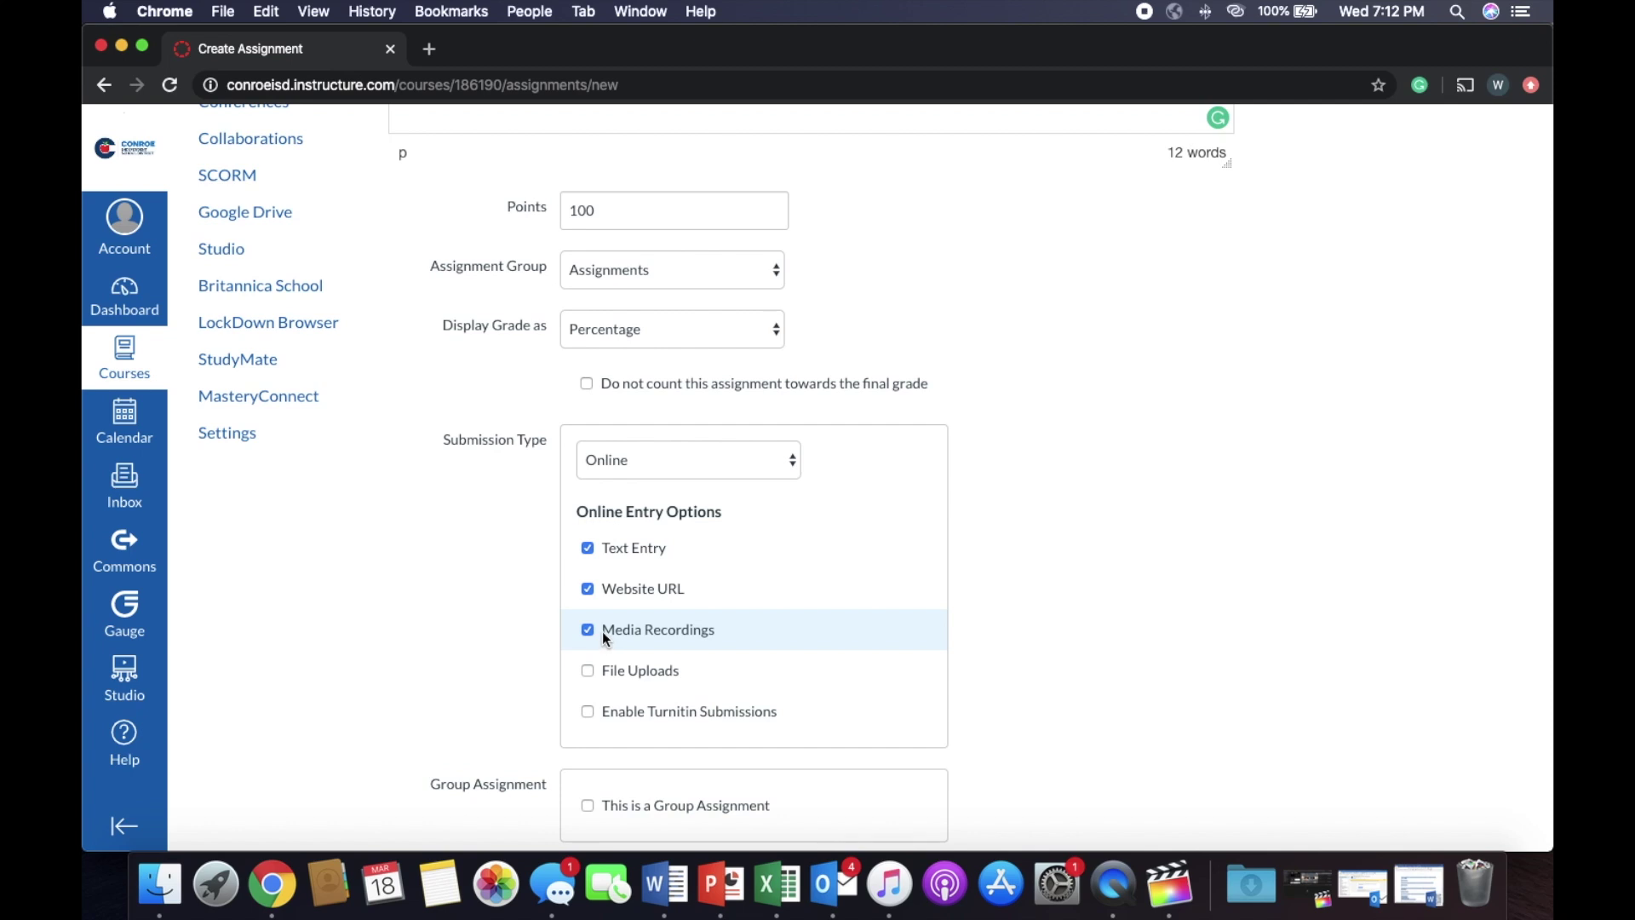
click(588, 631)
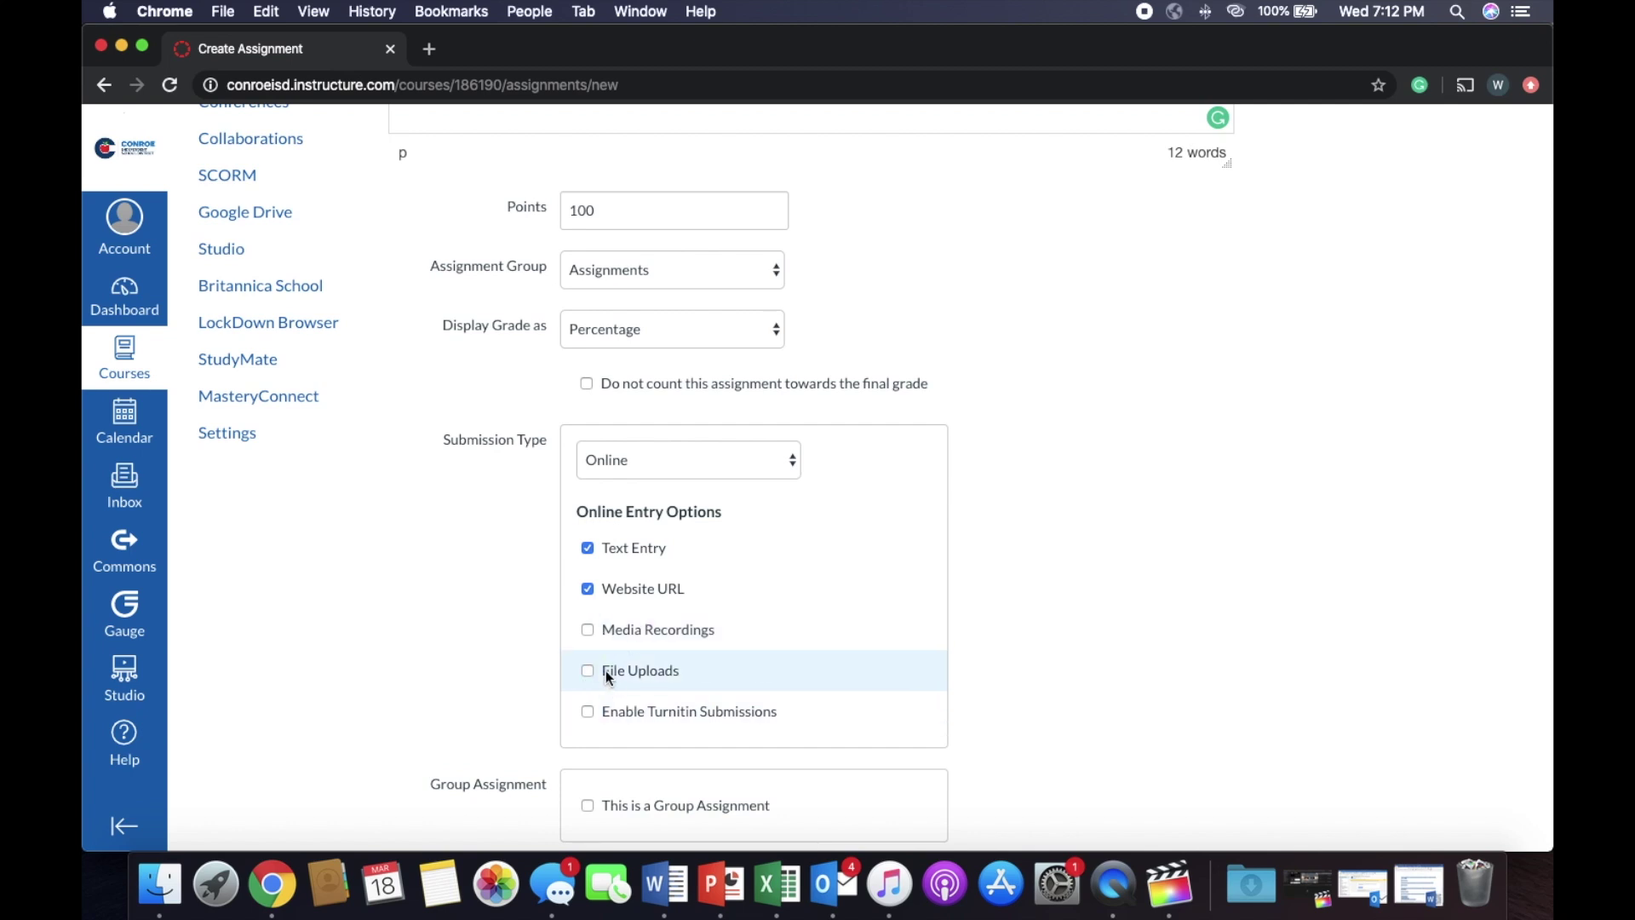
click(596, 672)
click(592, 671)
click(588, 548)
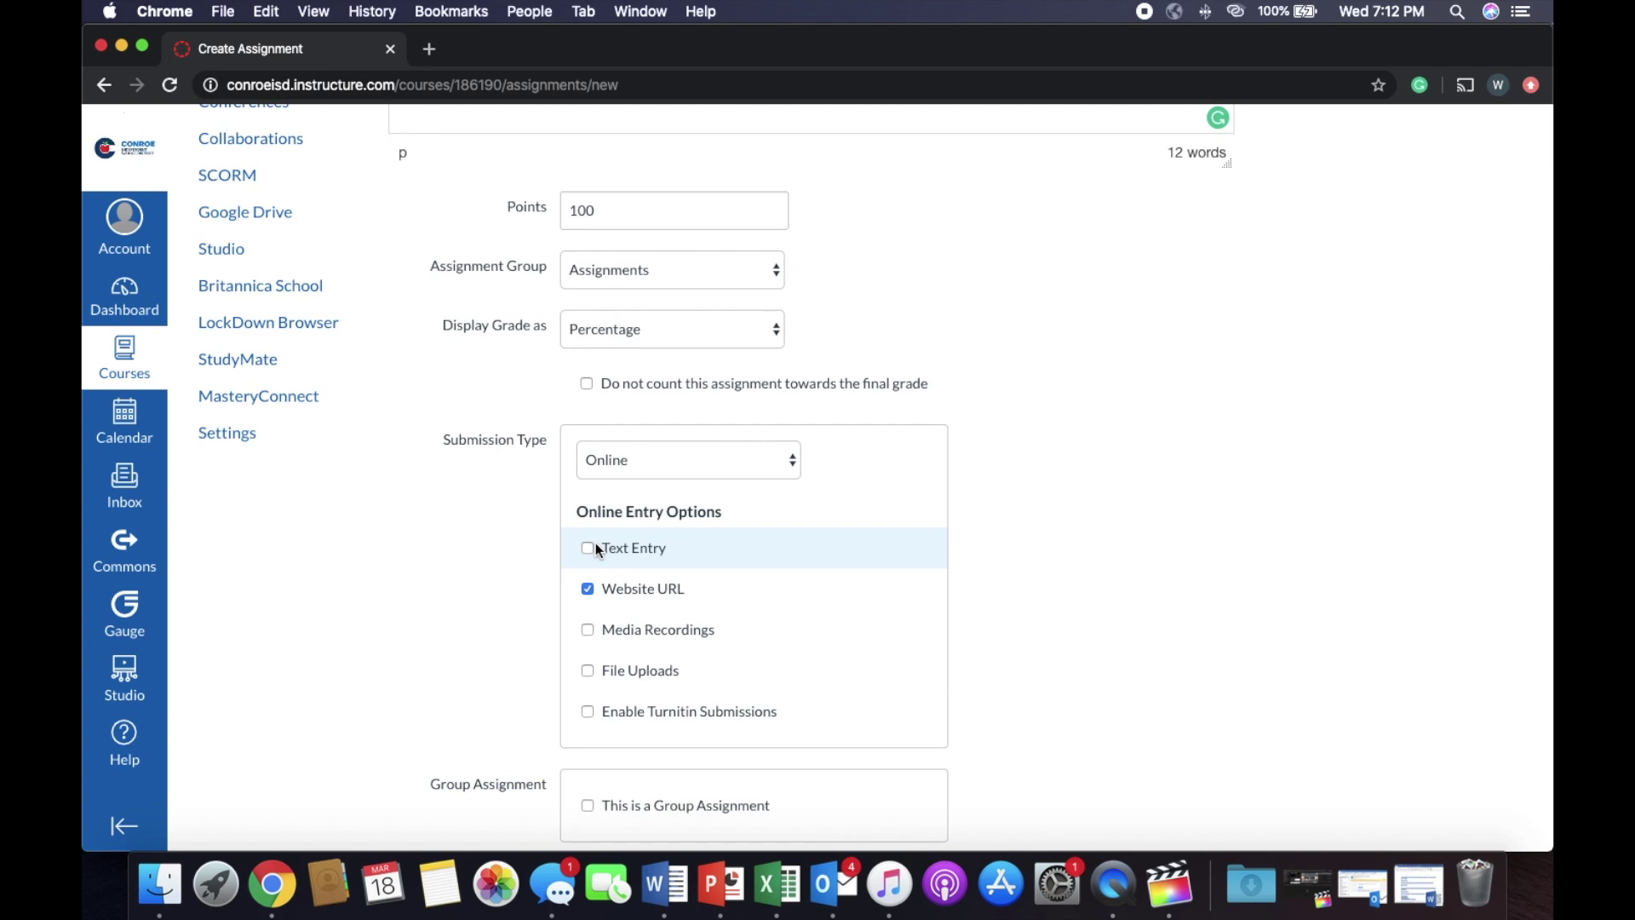
click(589, 547)
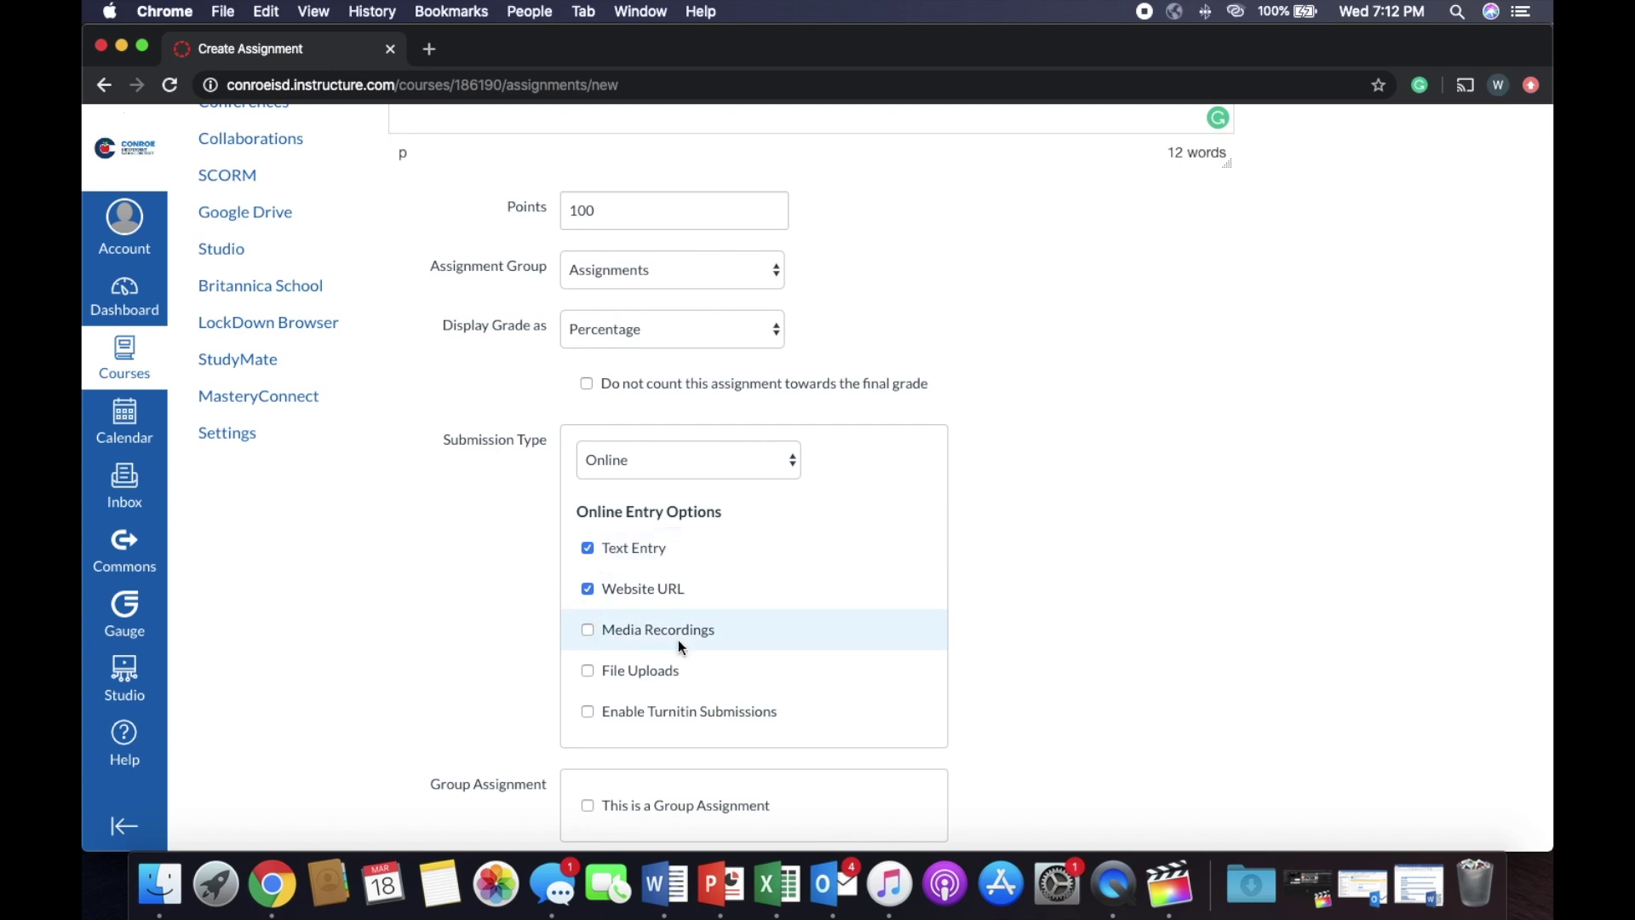
click(596, 669)
scroll(817, 675, down, 3)
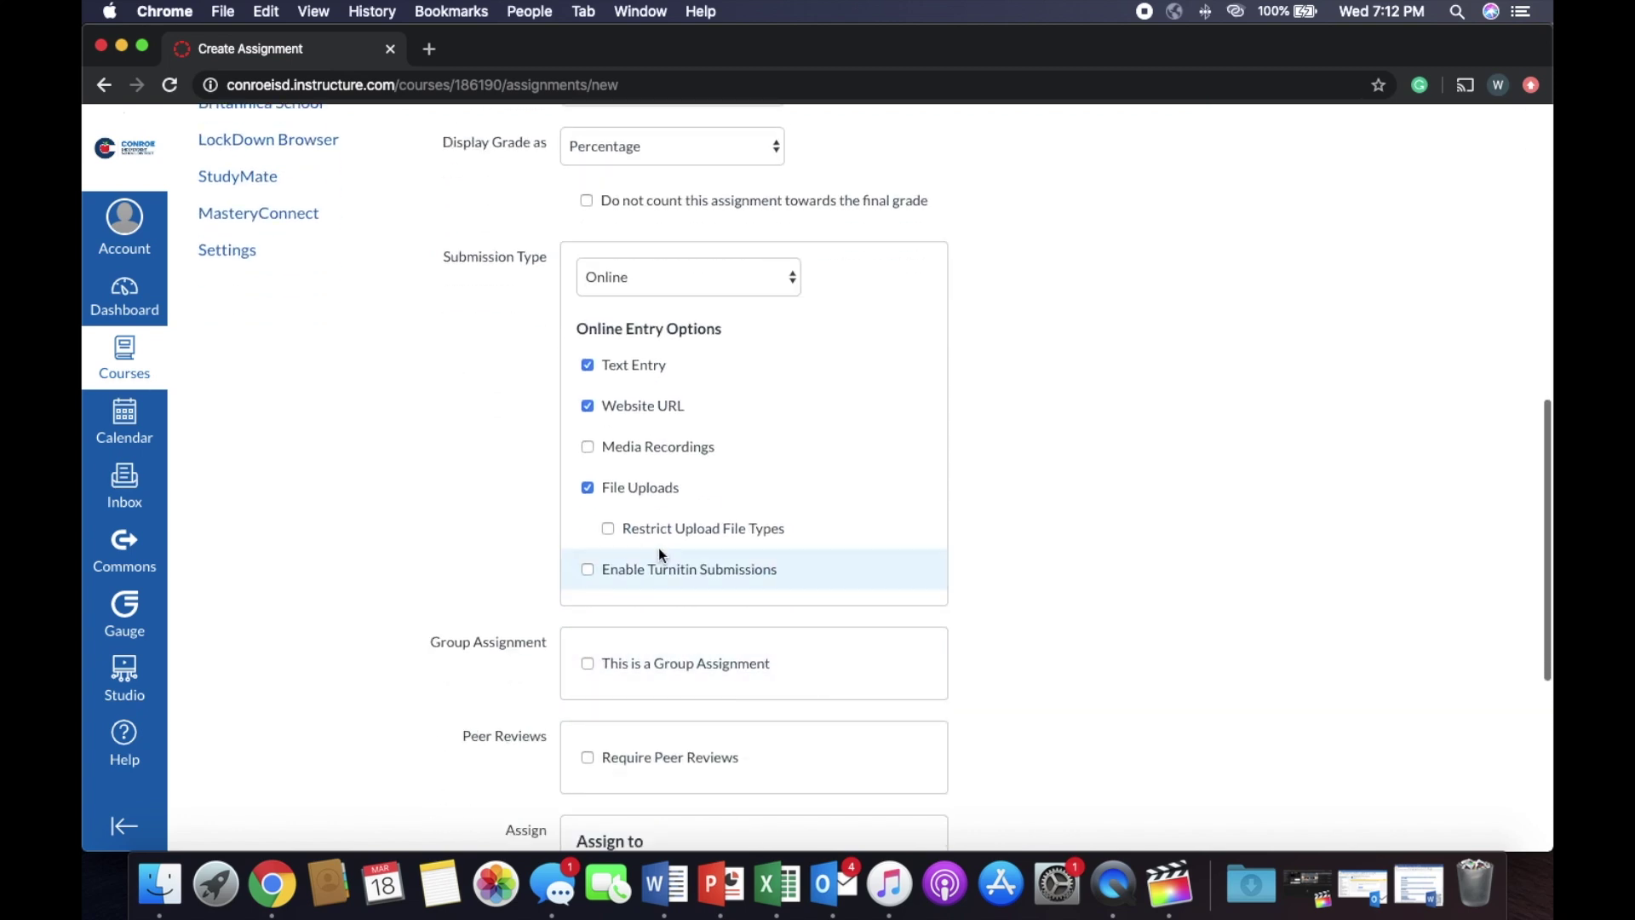
Leave file uploads unrestricted, removing the briefly added file-type restriction
click(609, 530)
click(713, 569)
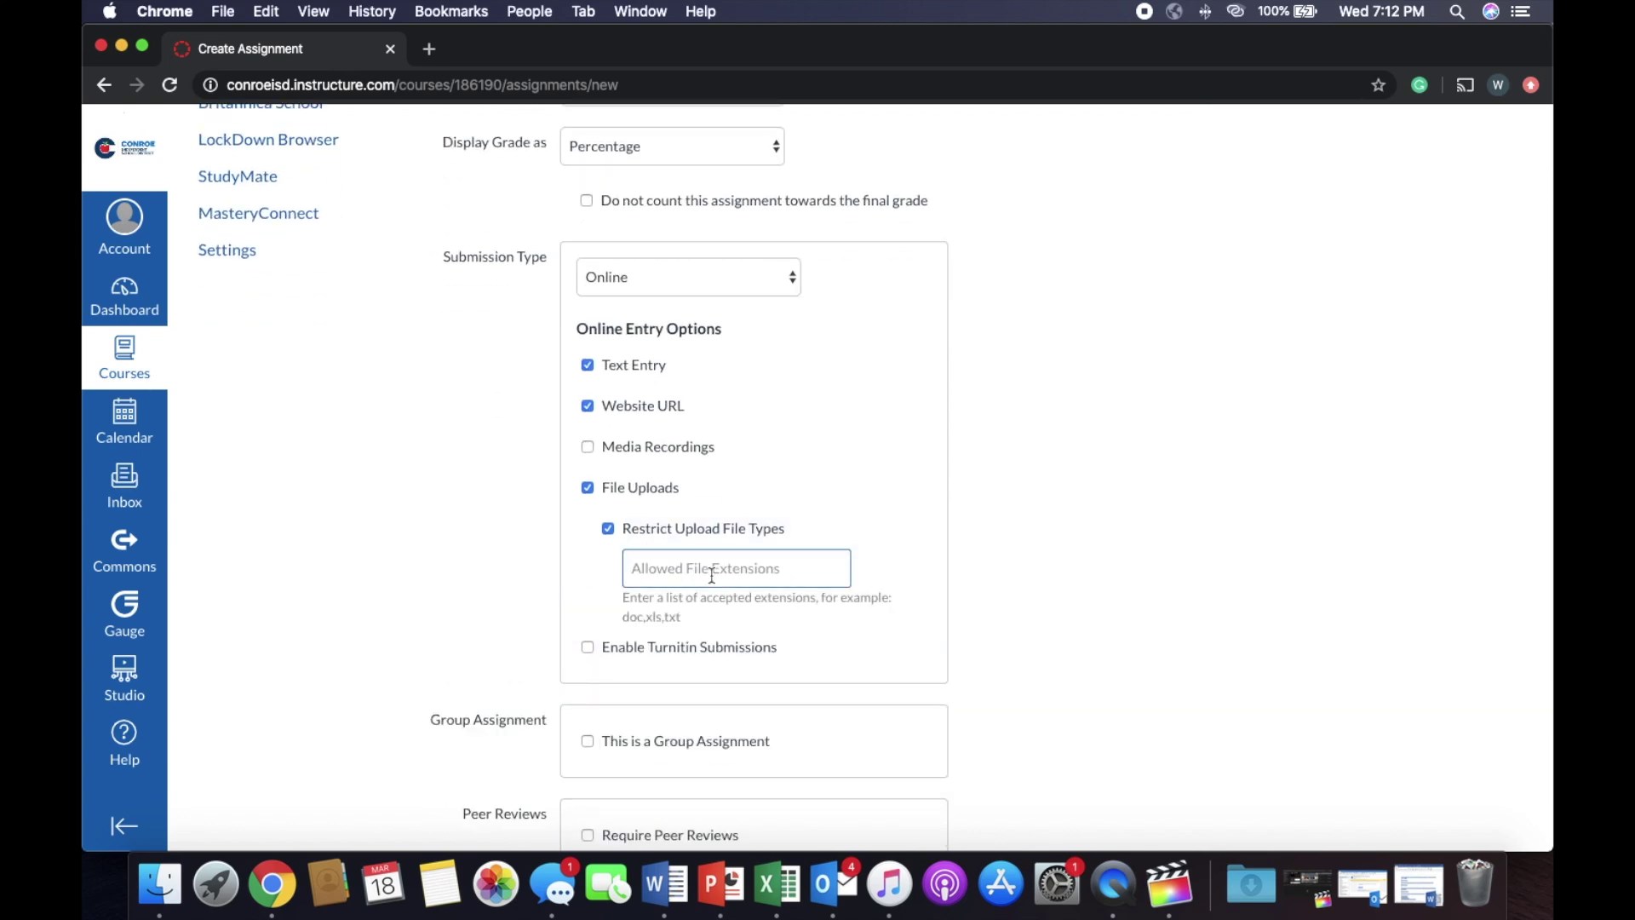
text(doc .docx)
scroll(785, 565, down, 5)
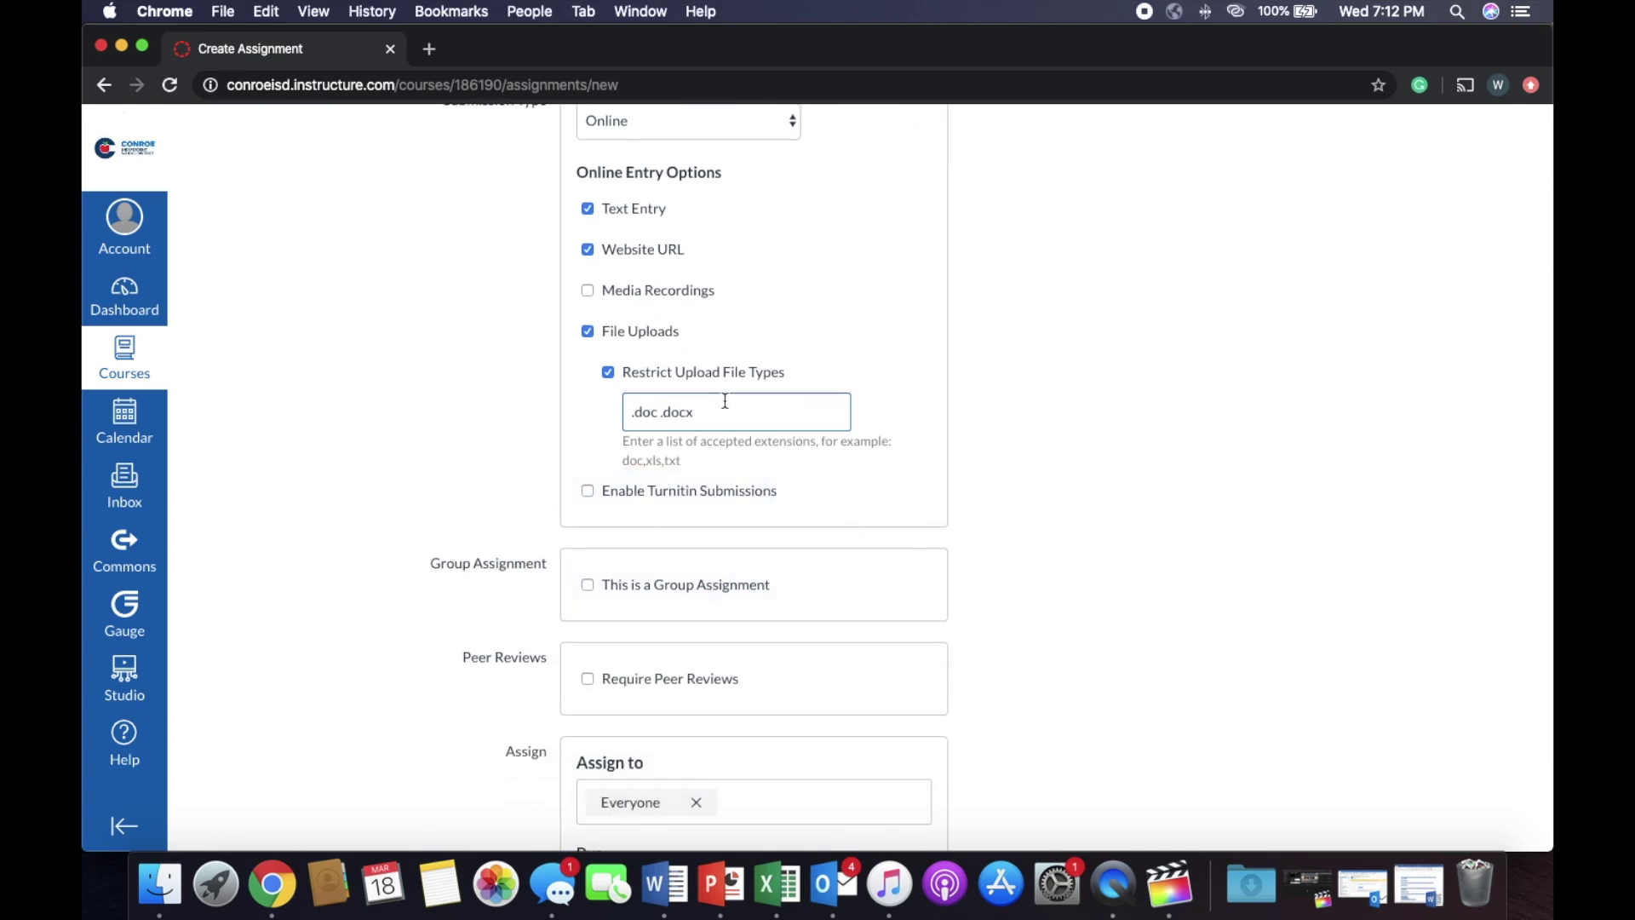
click(613, 373)
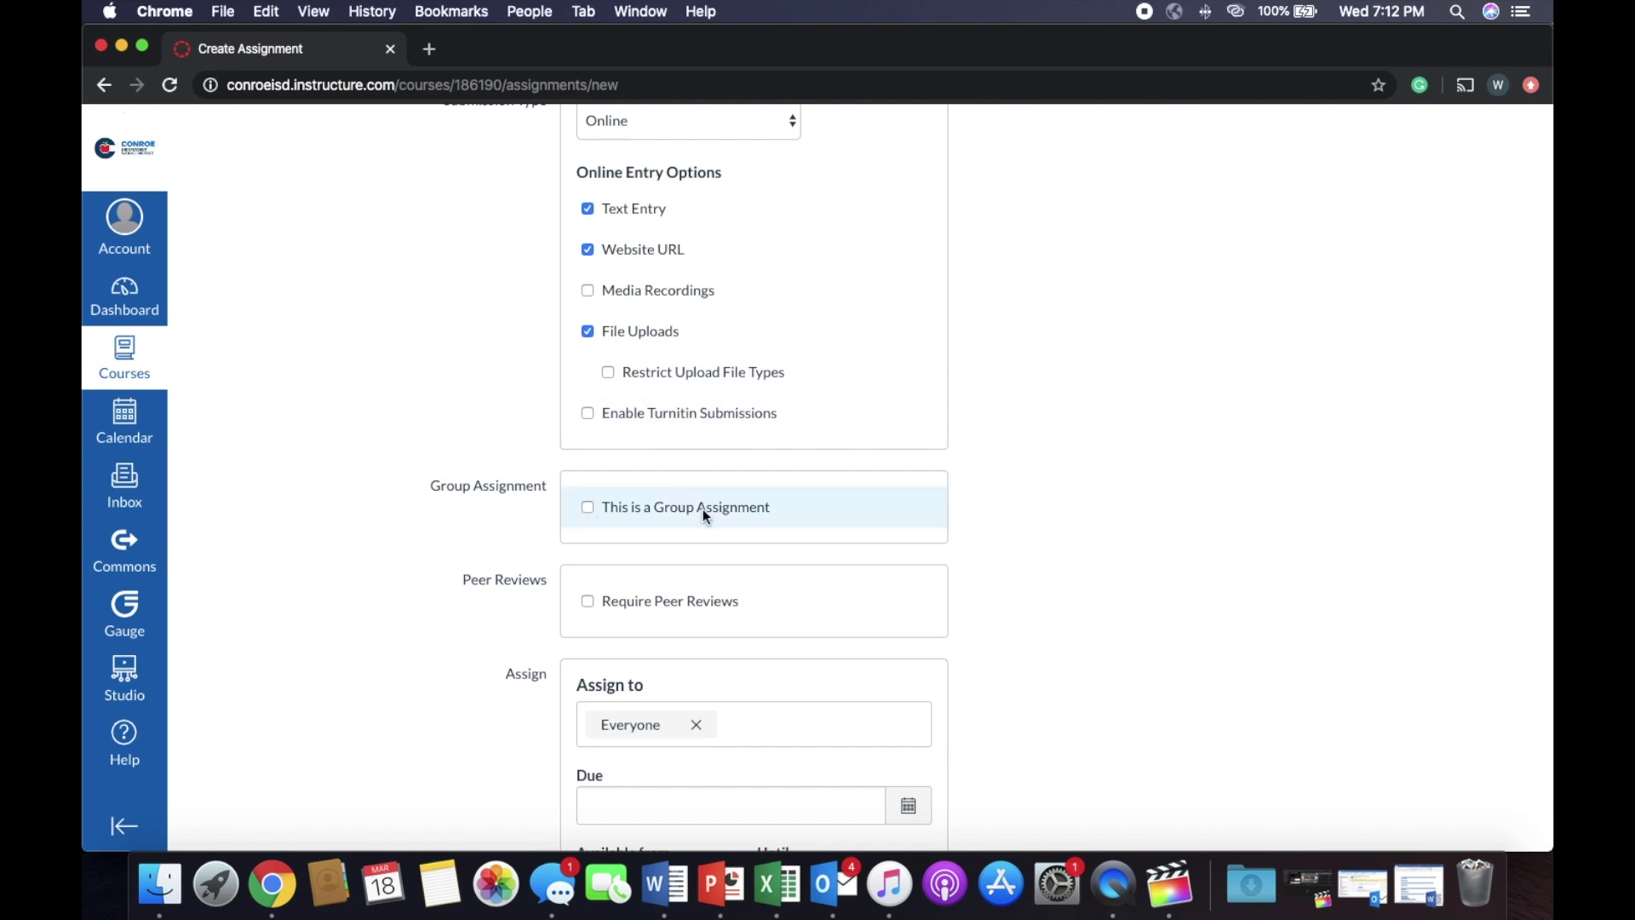
scroll(703, 509, down, 4)
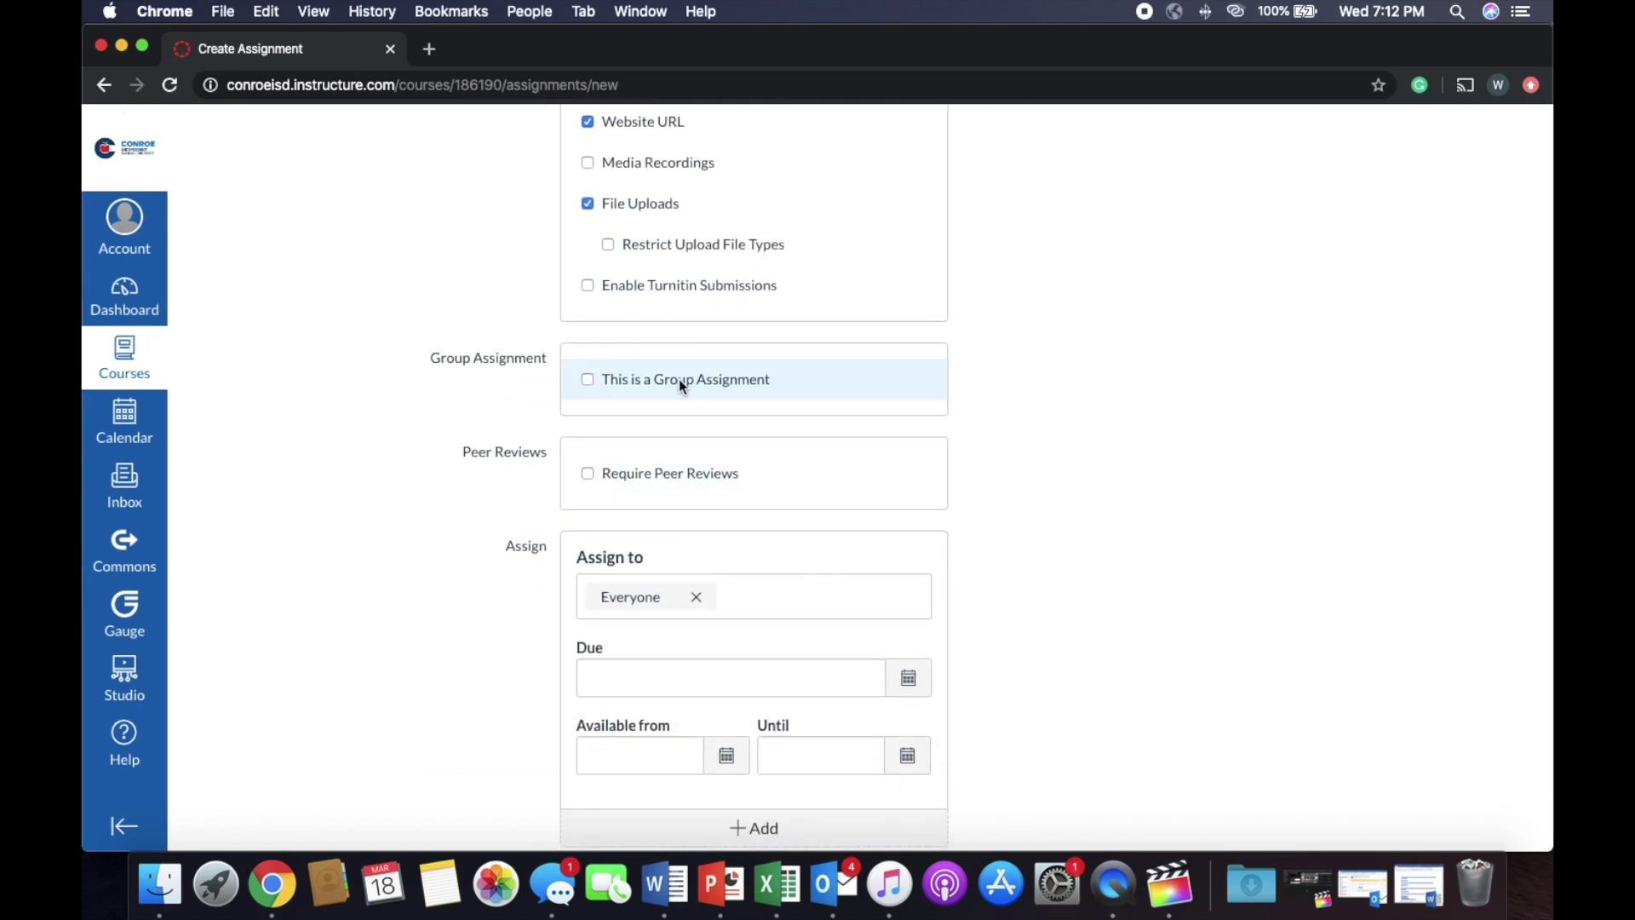
scroll(722, 425, down, 3)
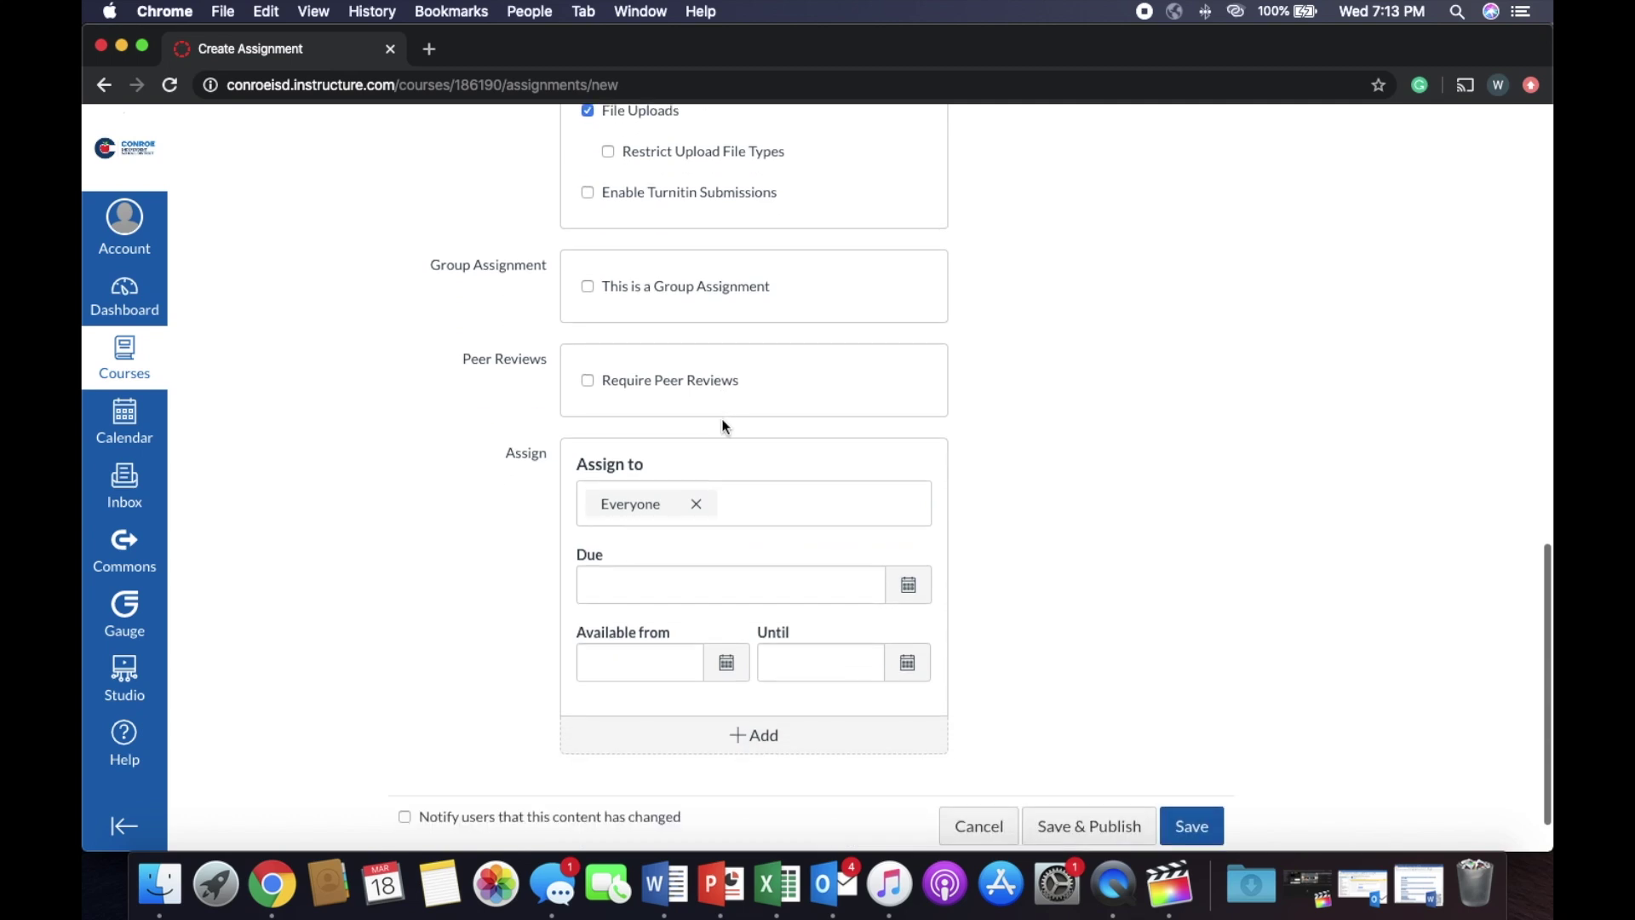
scroll(761, 523, down, 2)
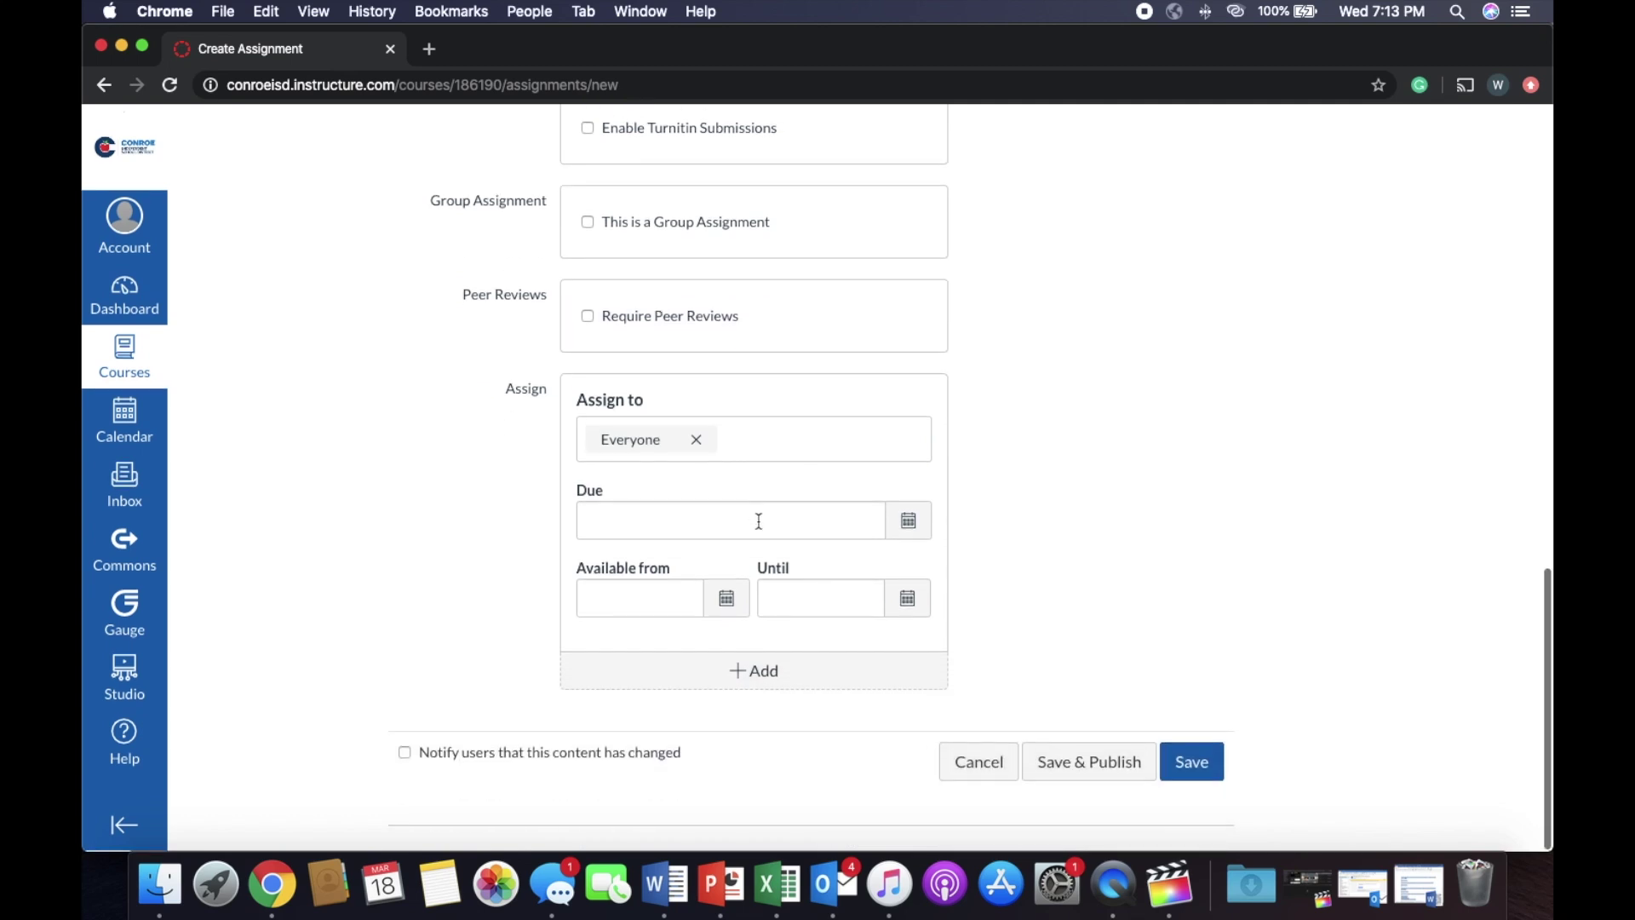
click(909, 521)
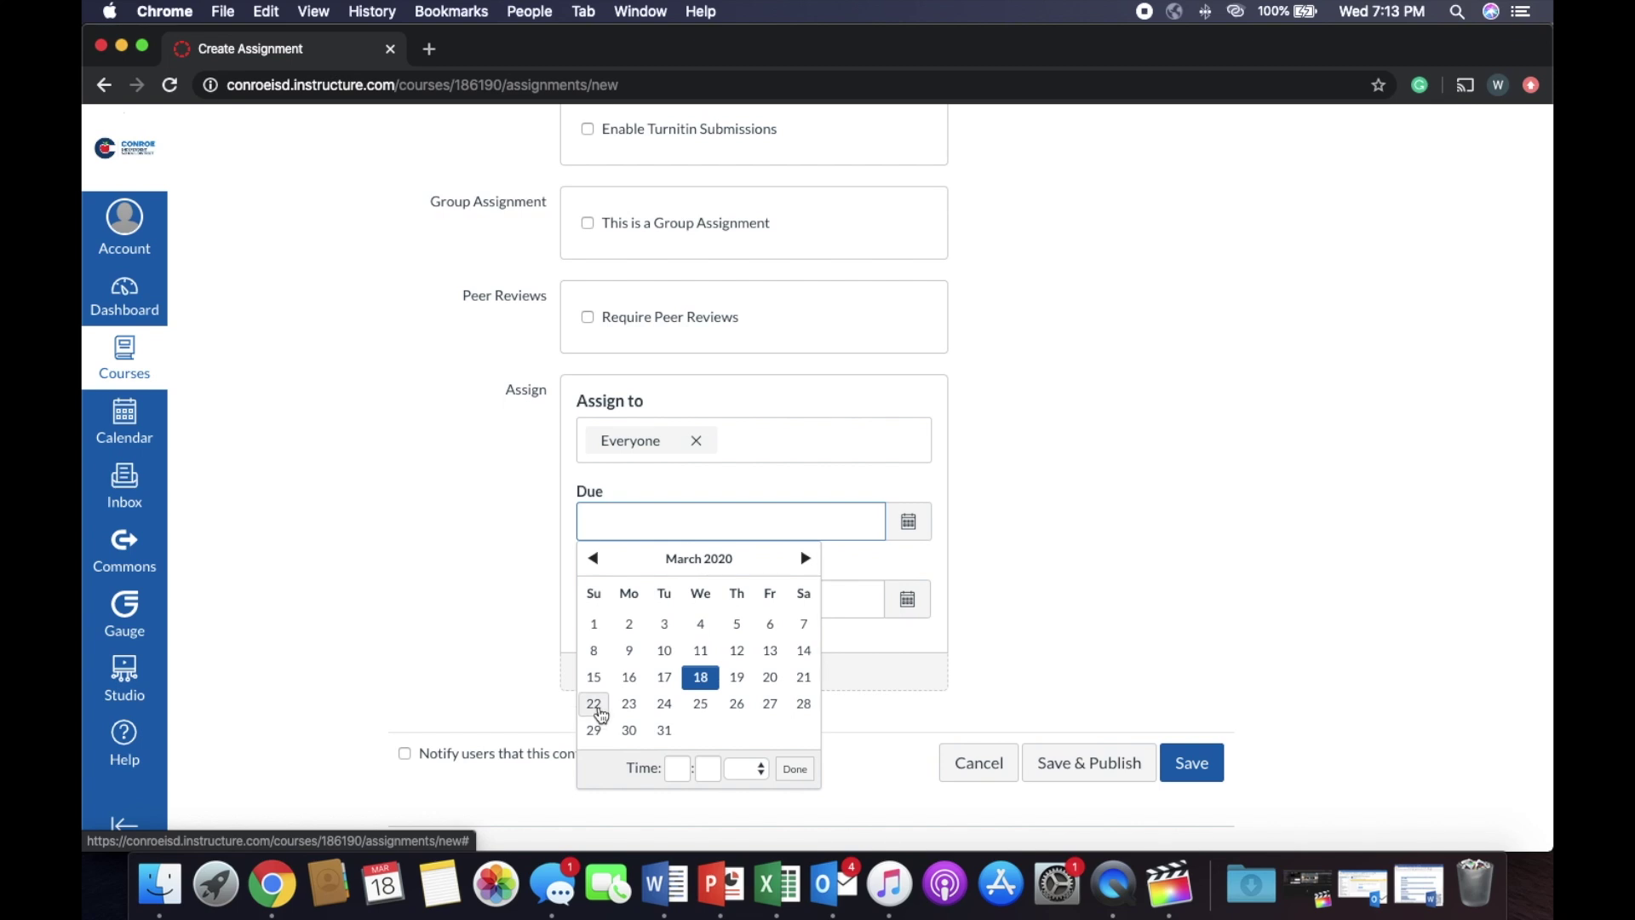
Set the assignment's due date to March 22
click(598, 710)
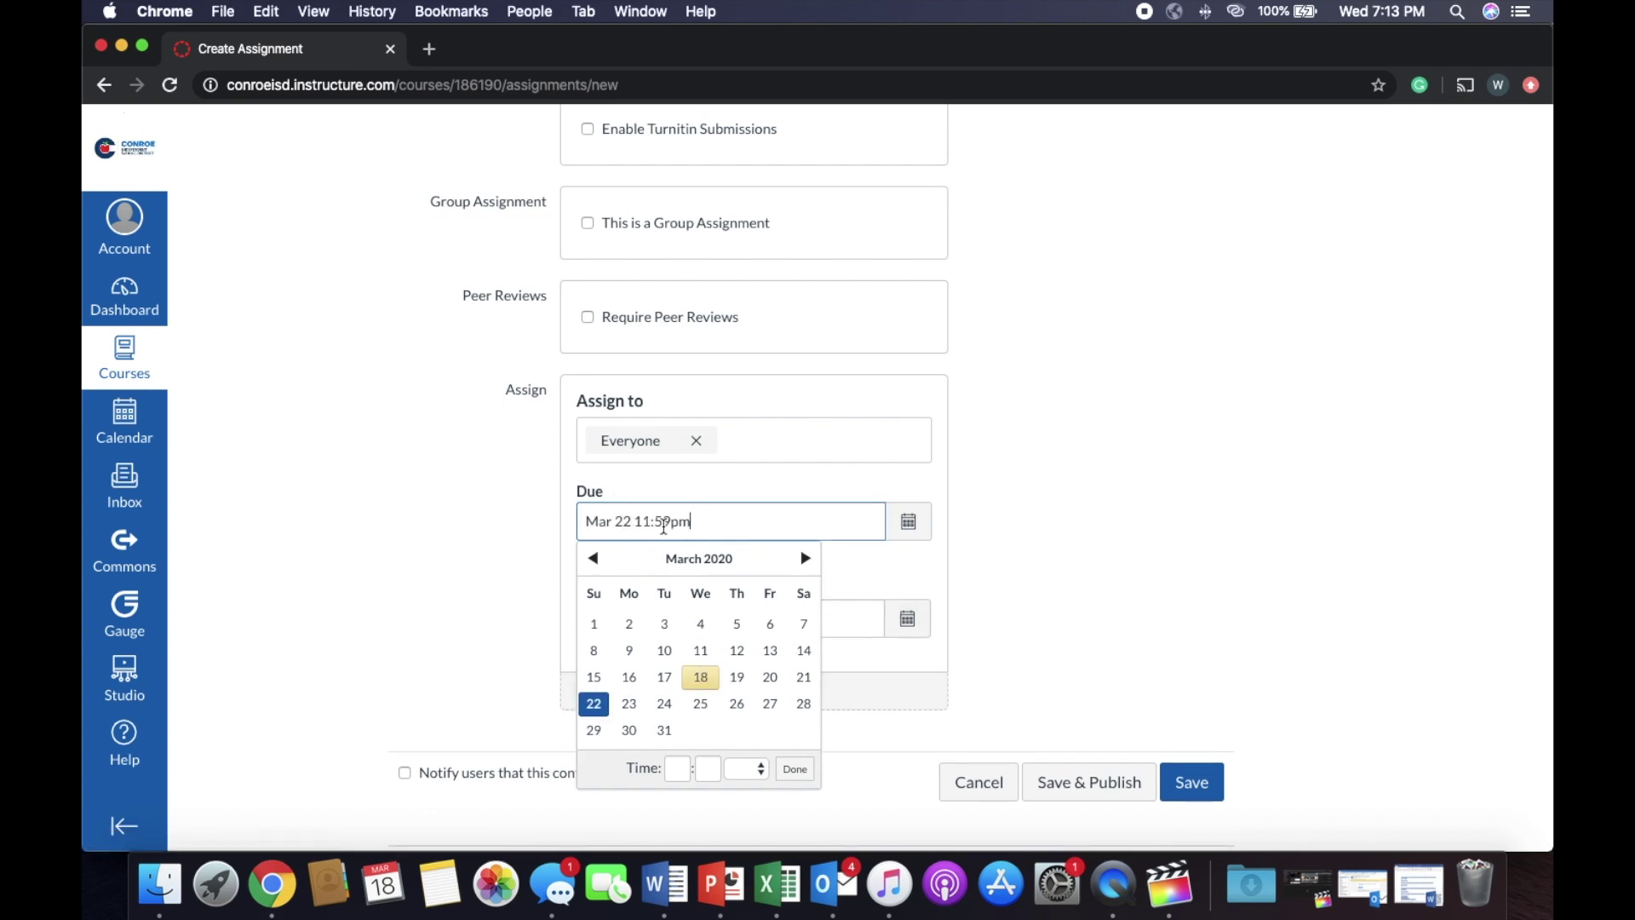
click(843, 559)
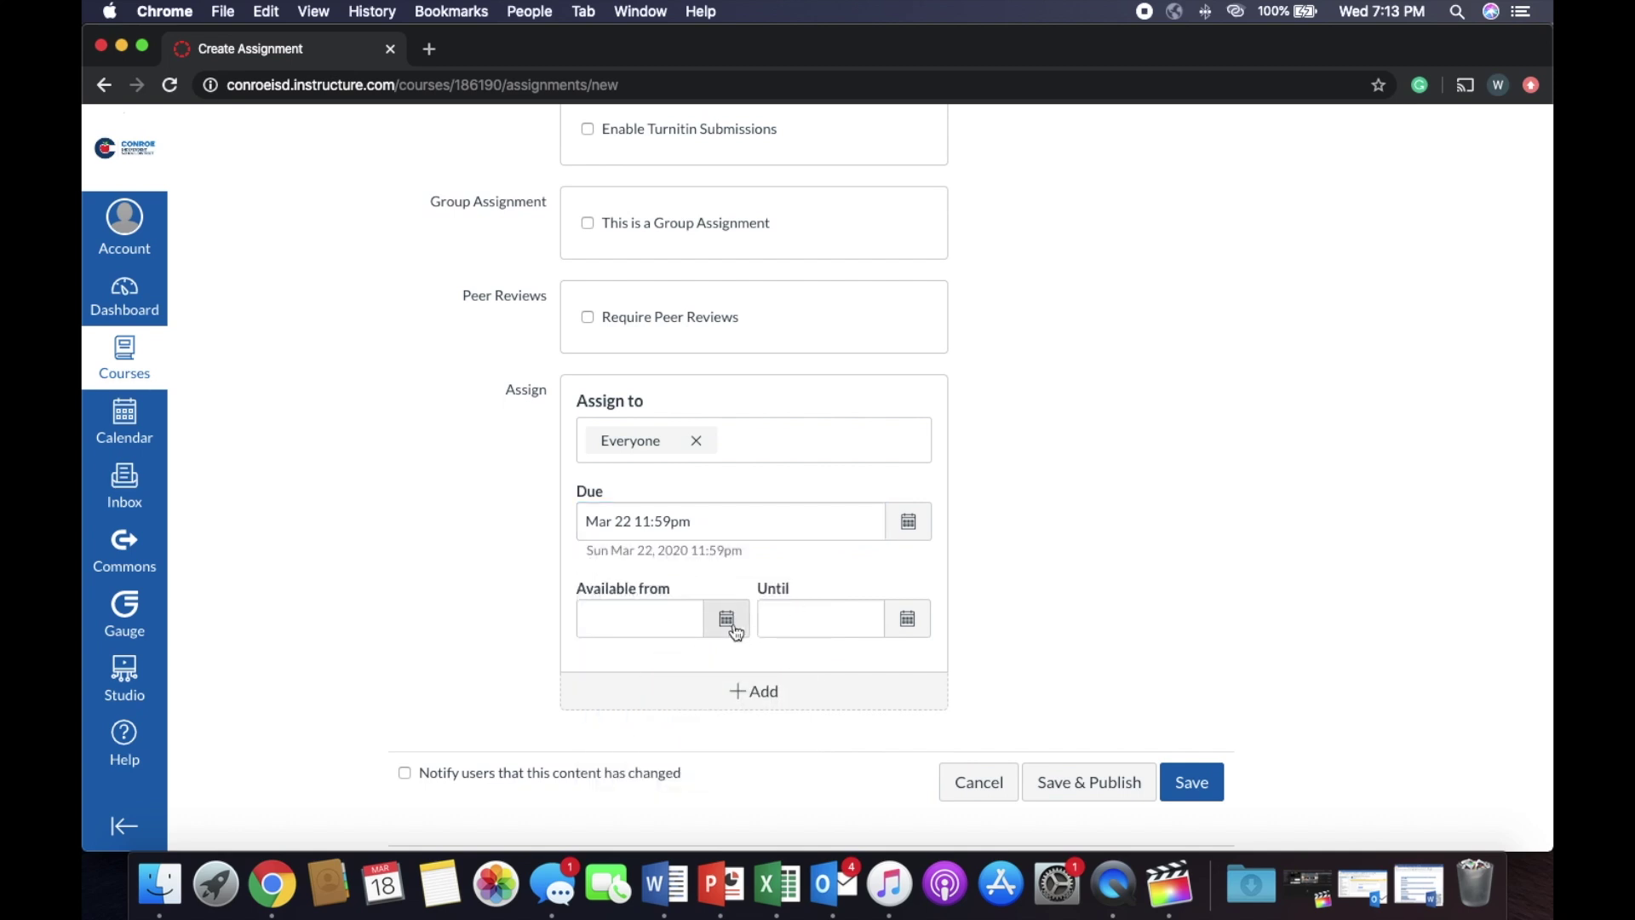
click(908, 521)
scroll(716, 733, down, 1)
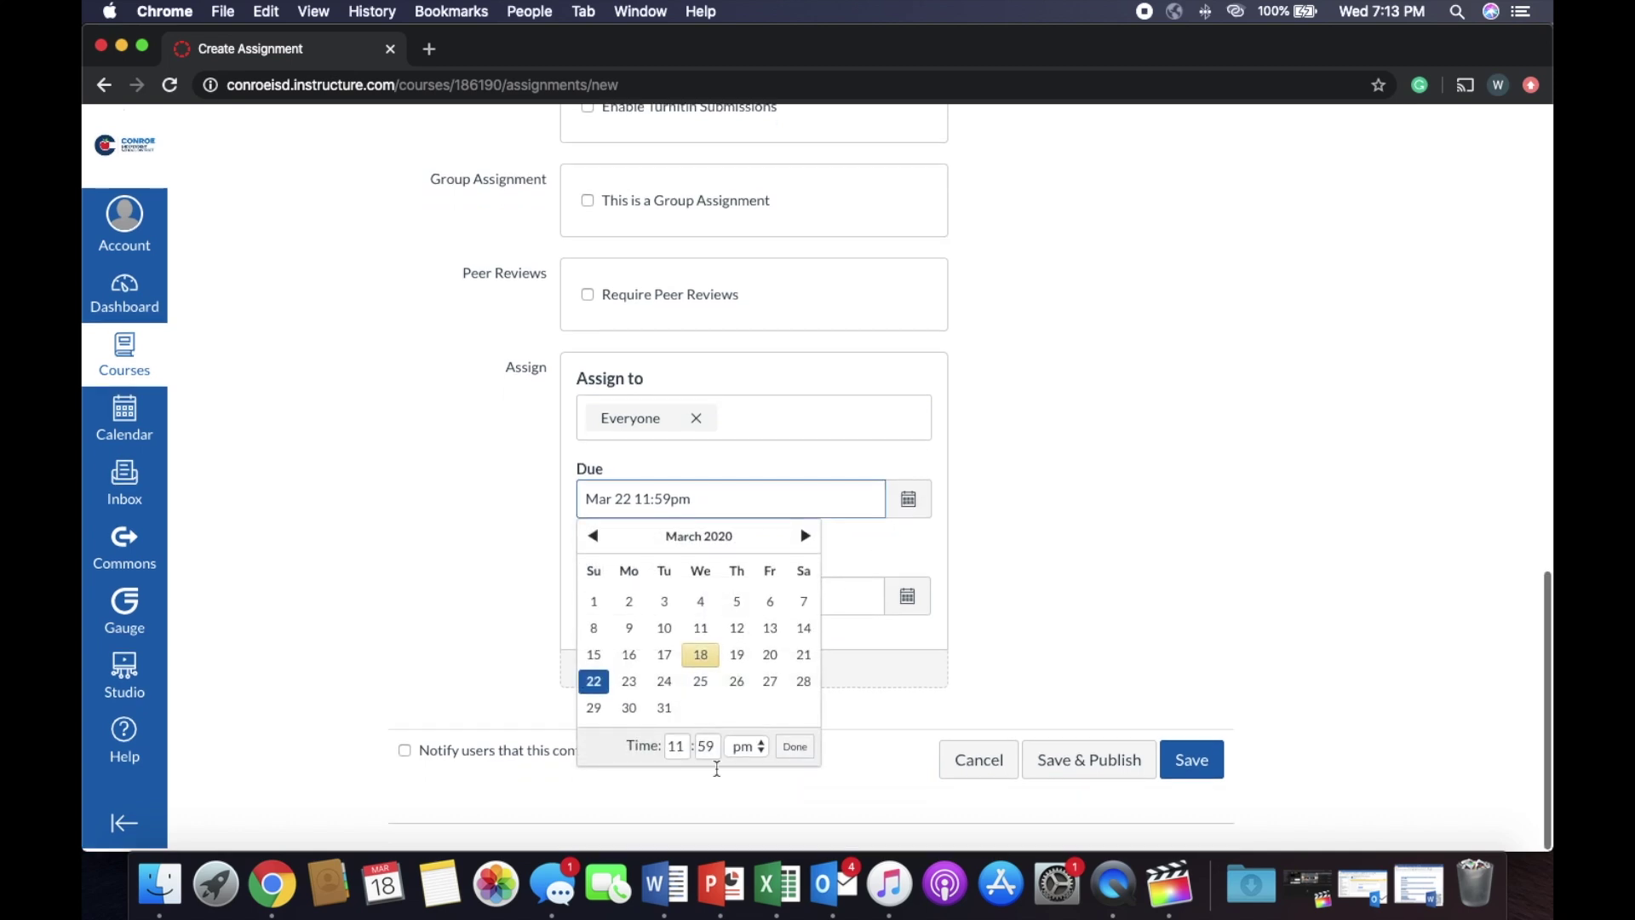
click(798, 750)
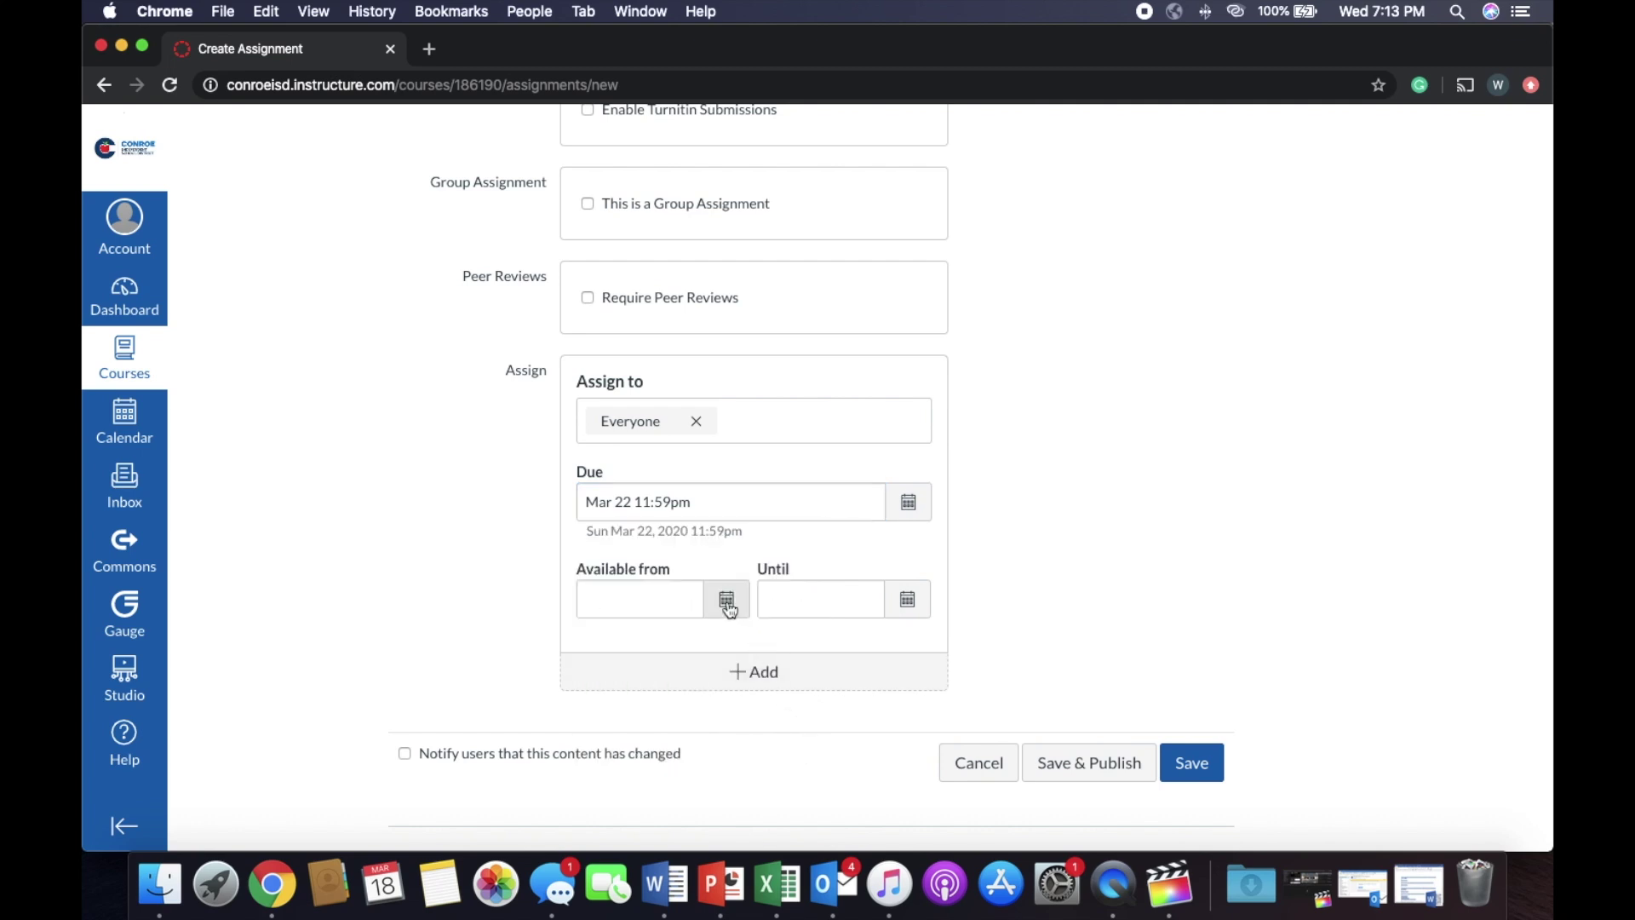
Set availability from March 23 until April 5 and attempt to save
click(726, 600)
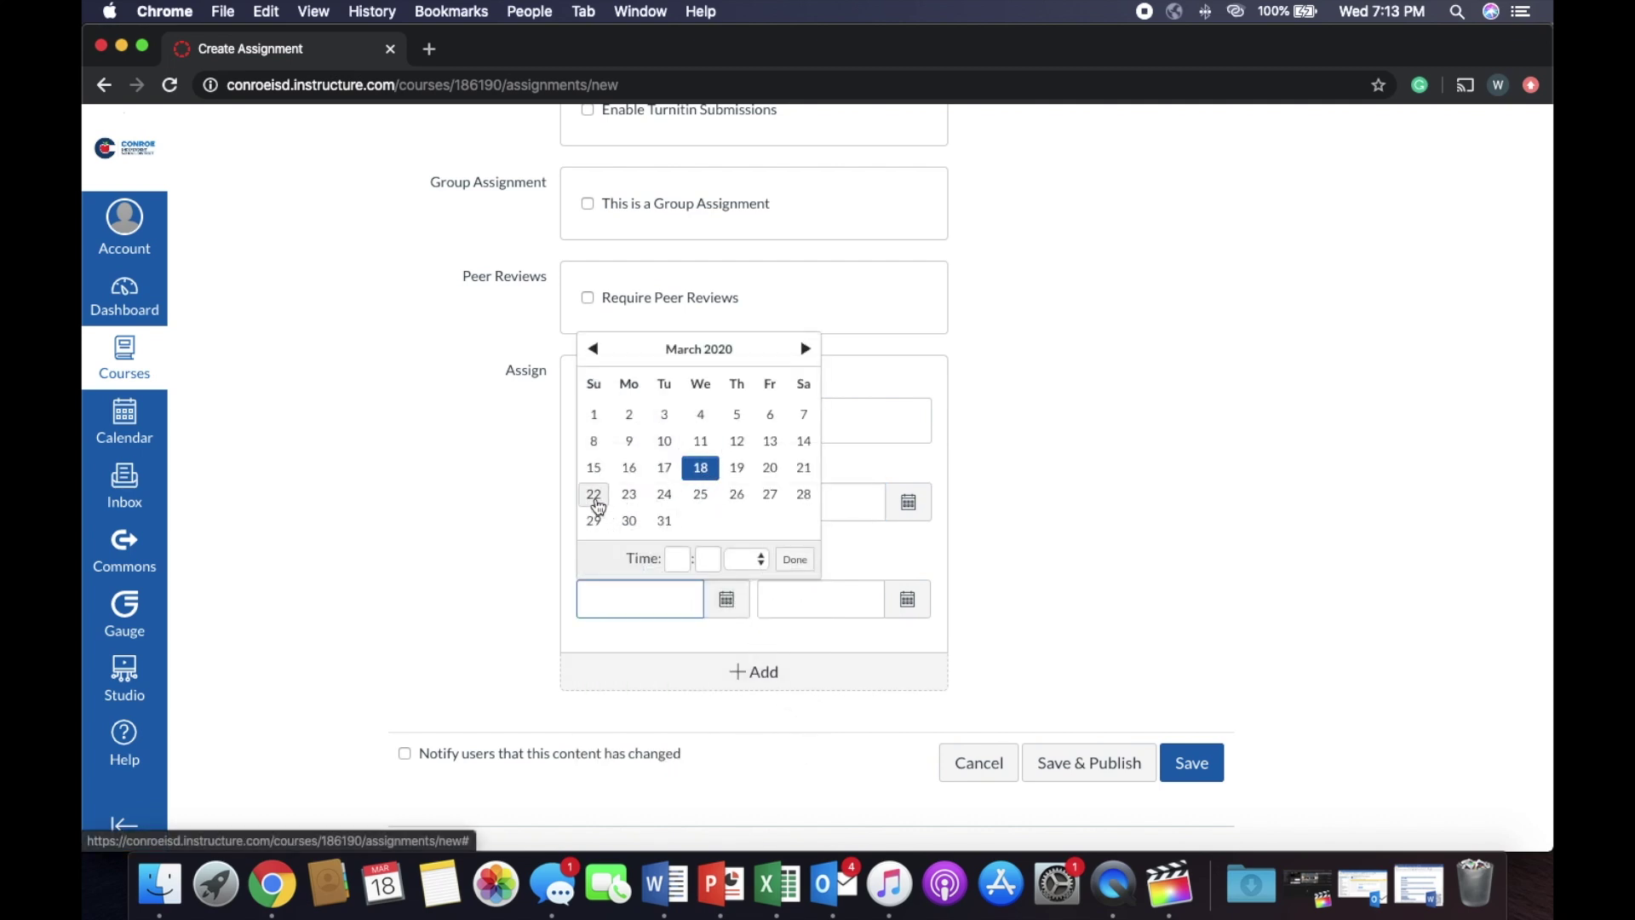
click(629, 495)
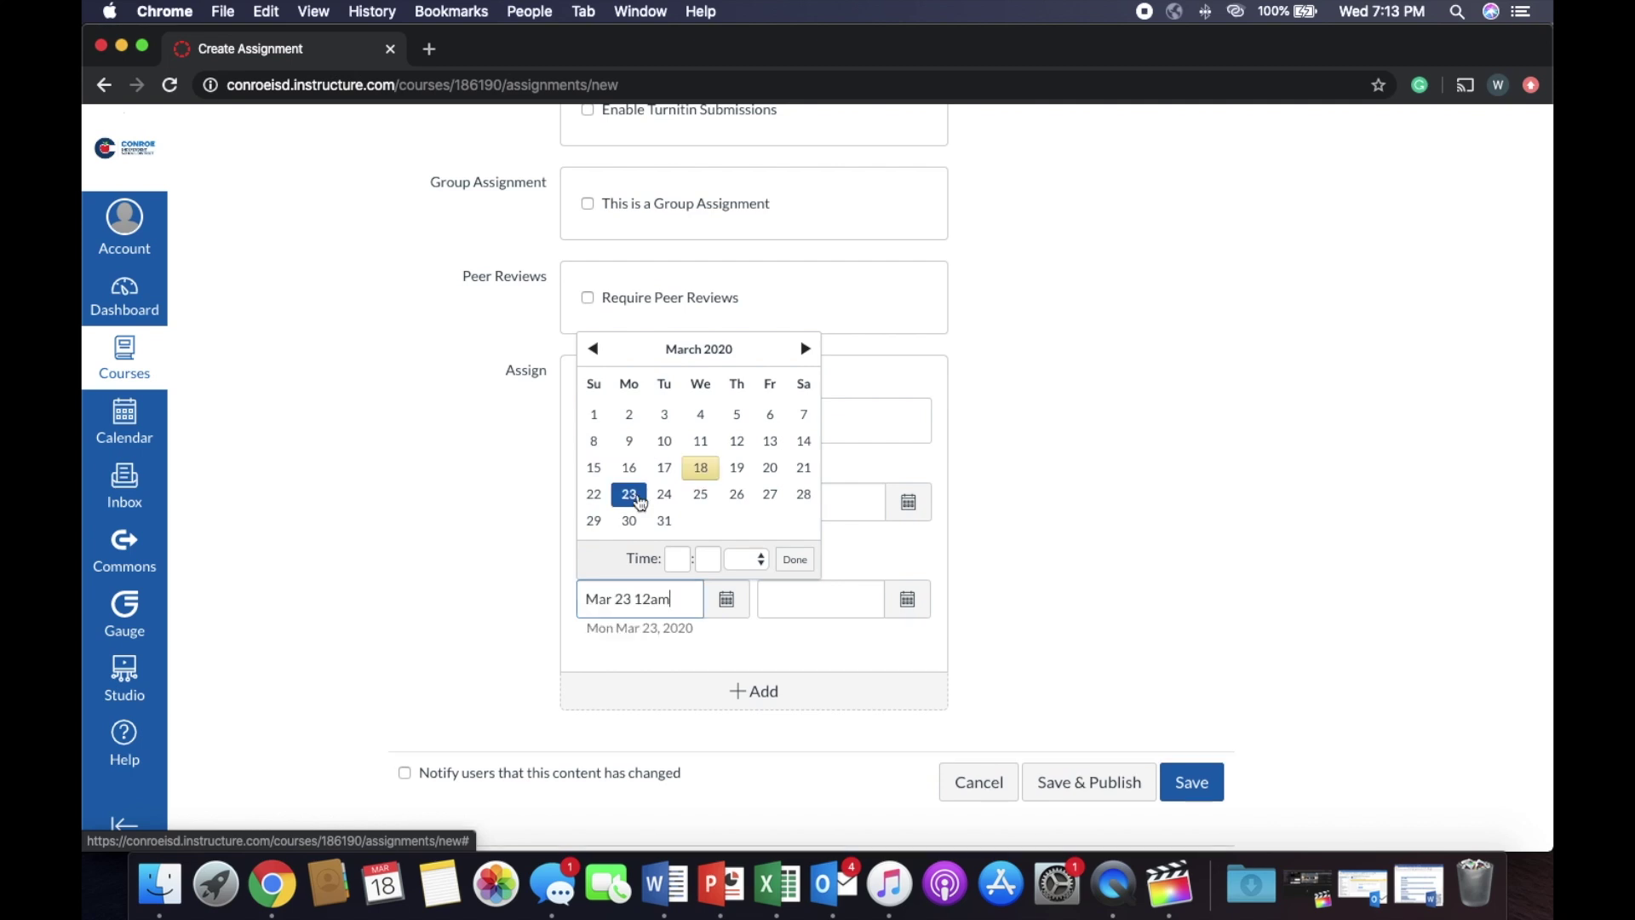
click(908, 599)
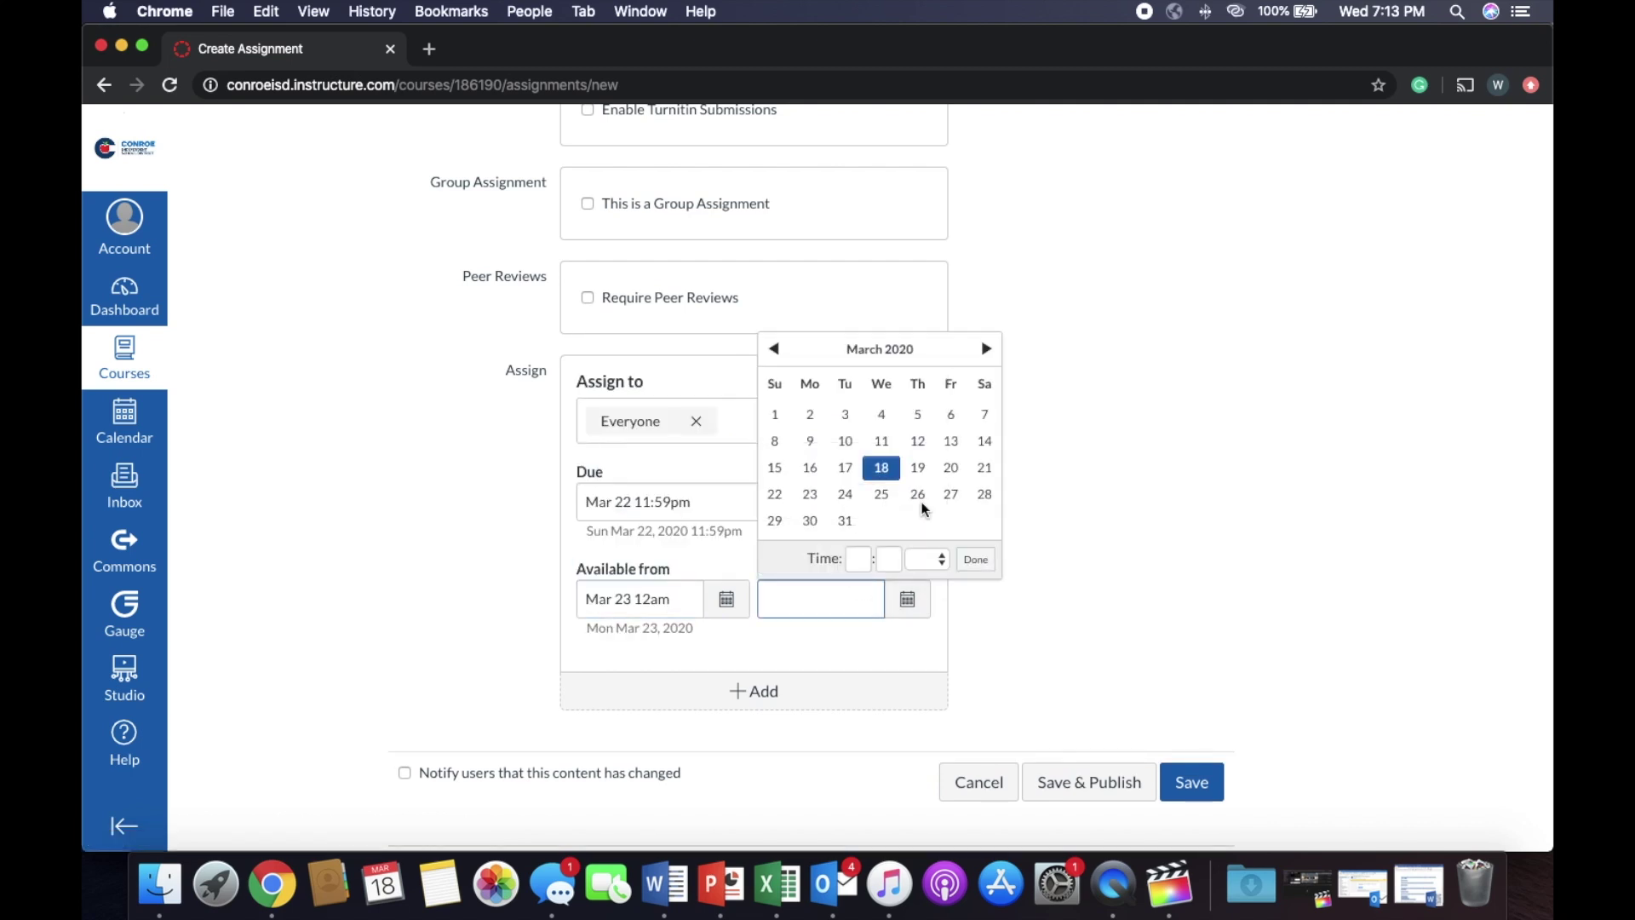
click(985, 349)
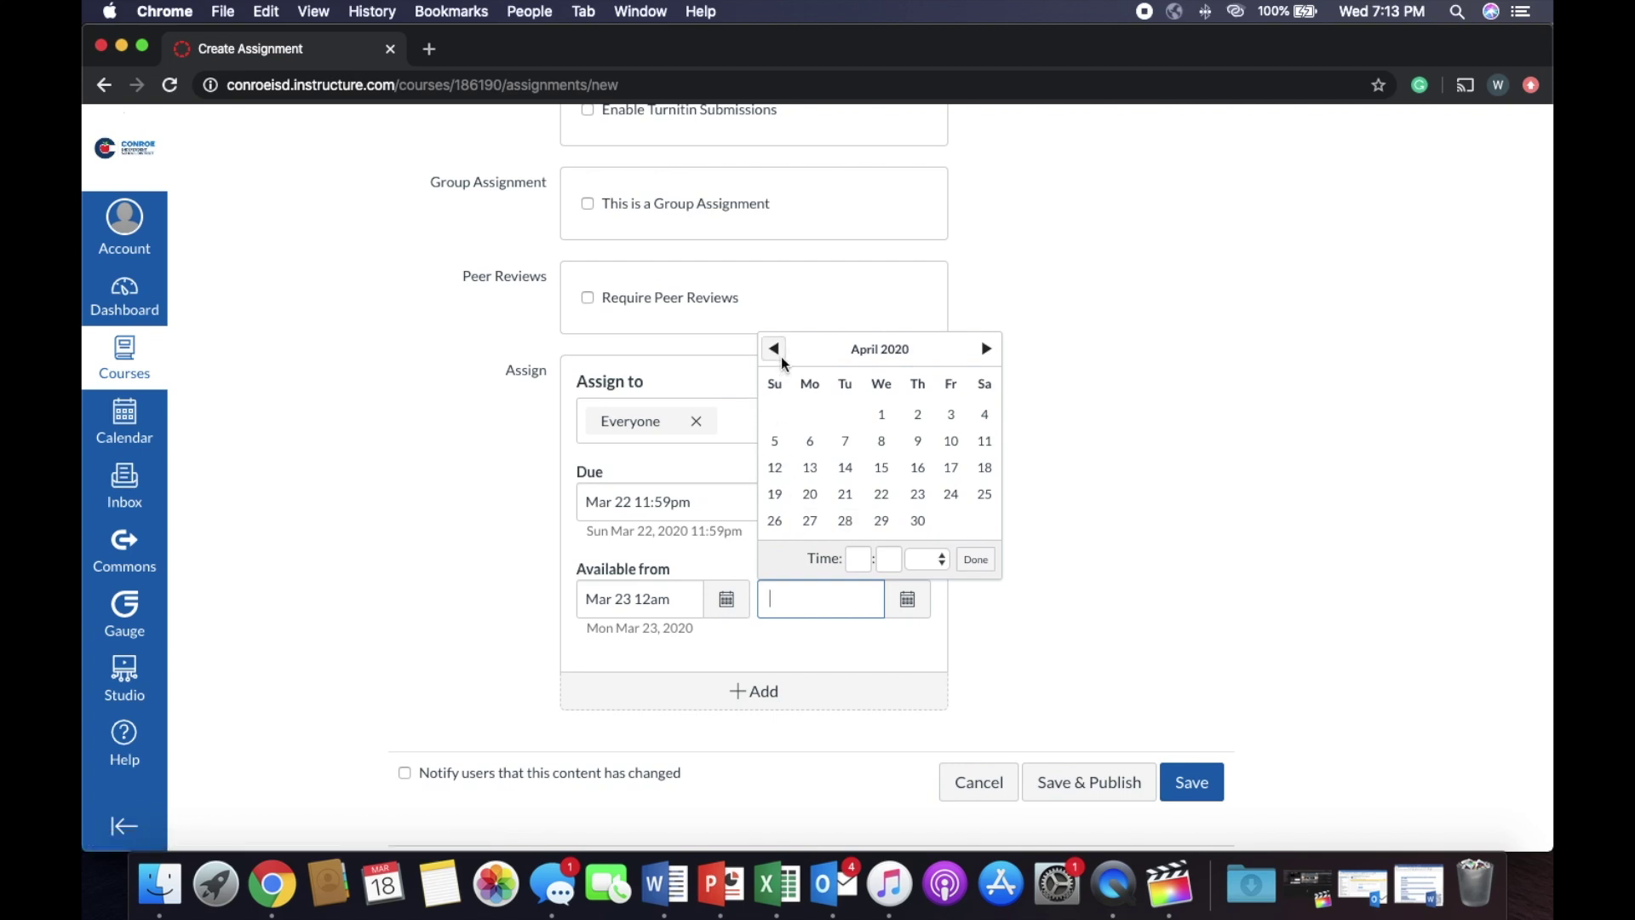
click(777, 442)
click(908, 599)
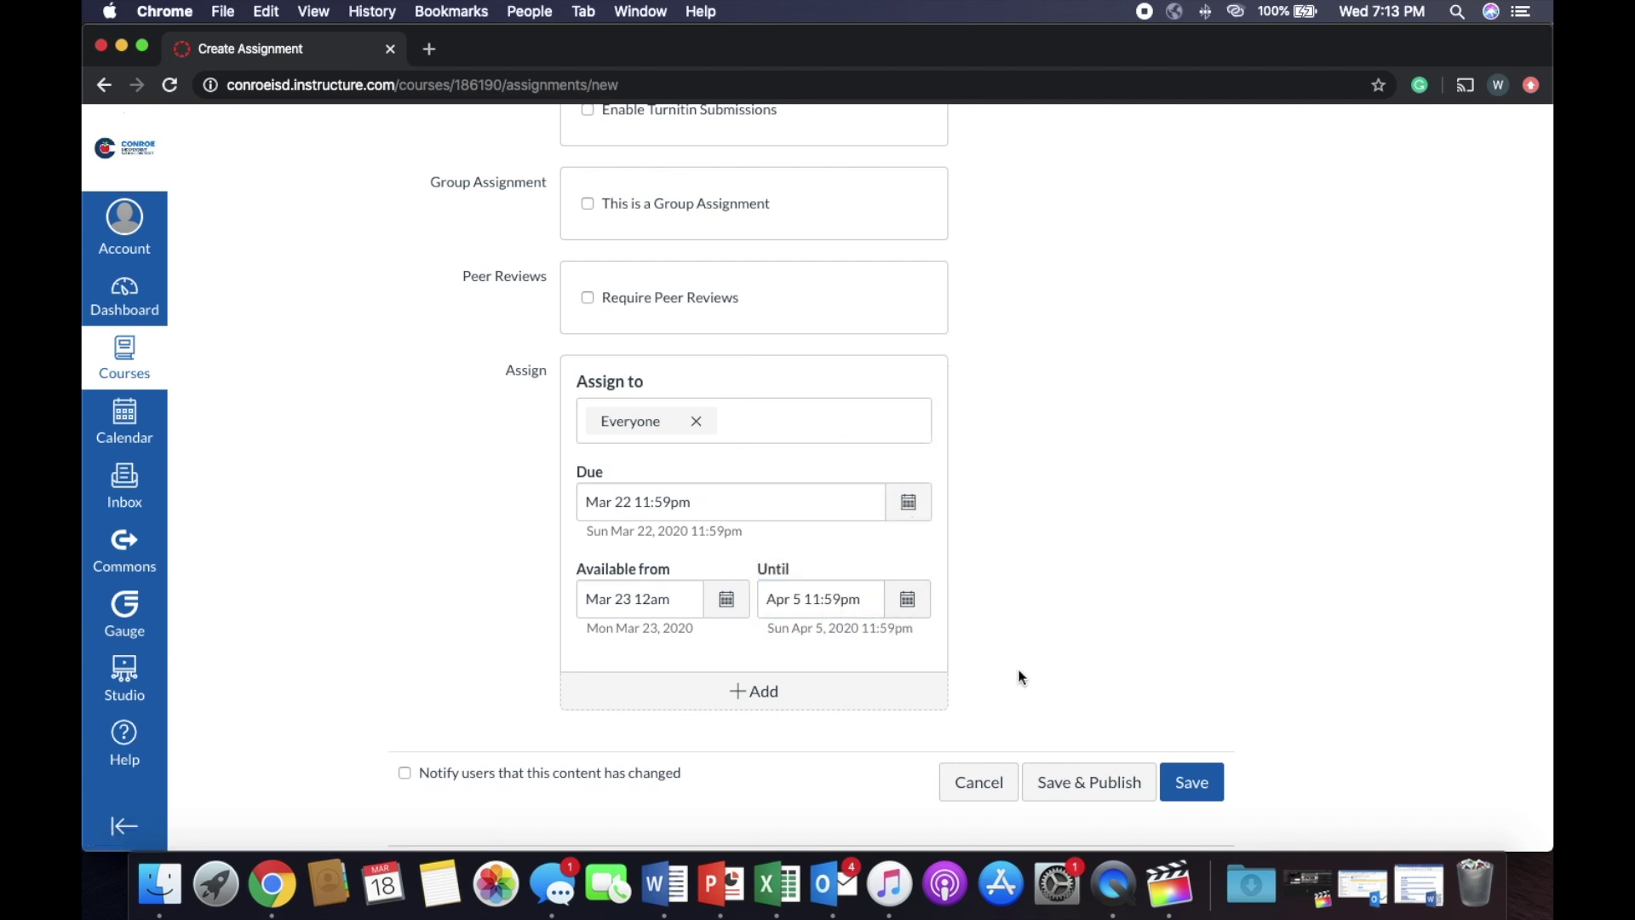
click(1186, 794)
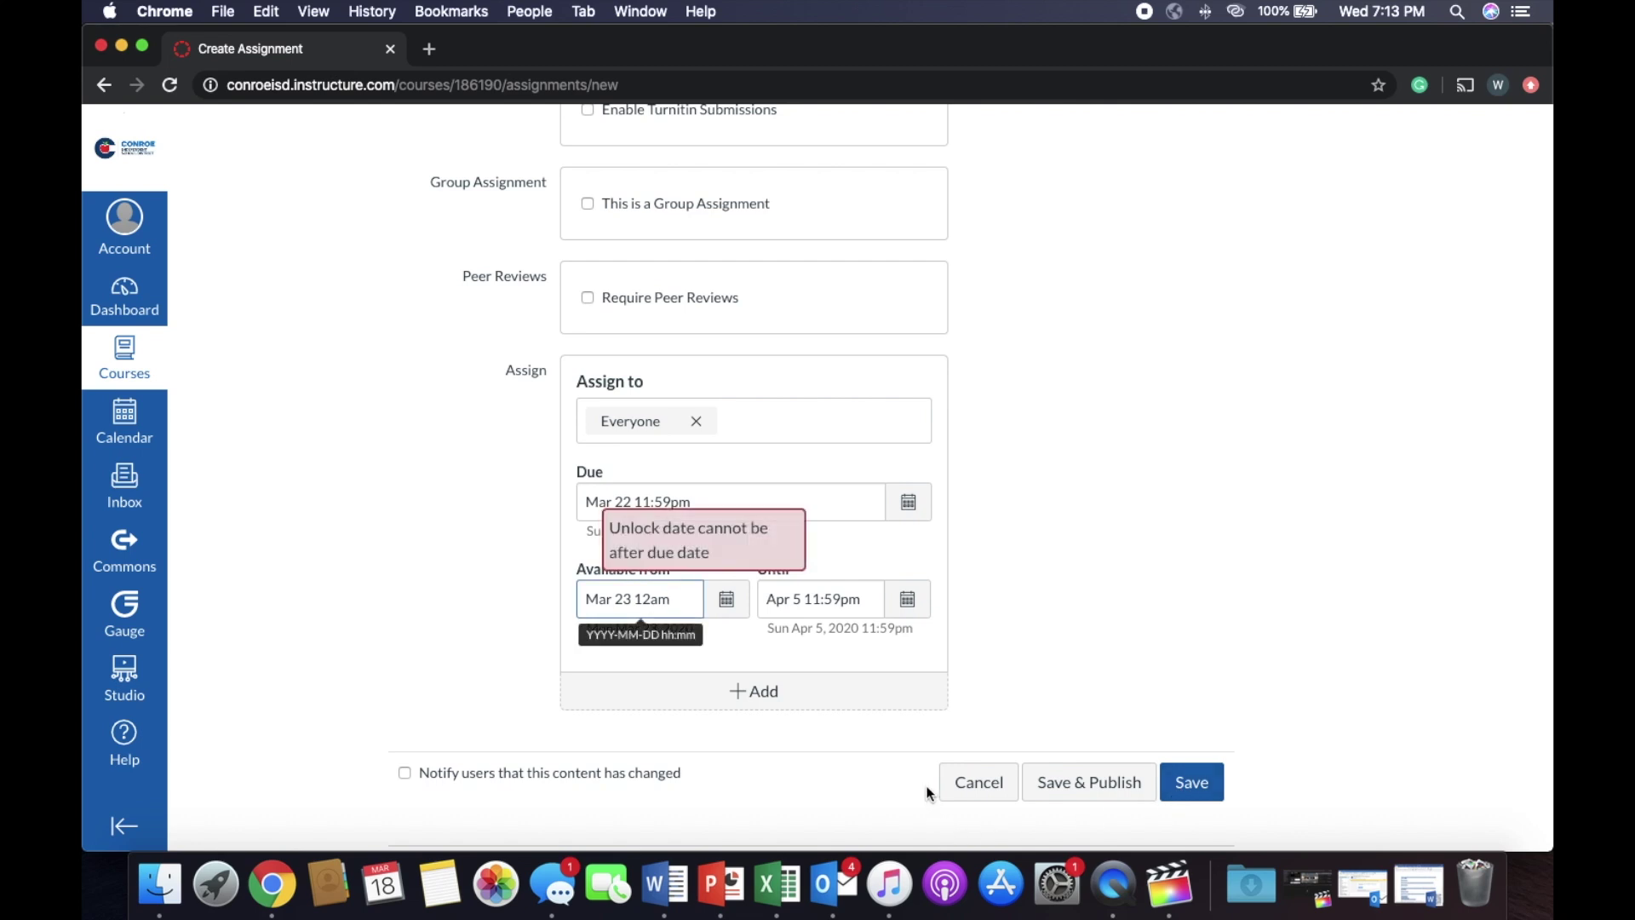
Change the available-from date to March 16 and save the assignment
click(729, 607)
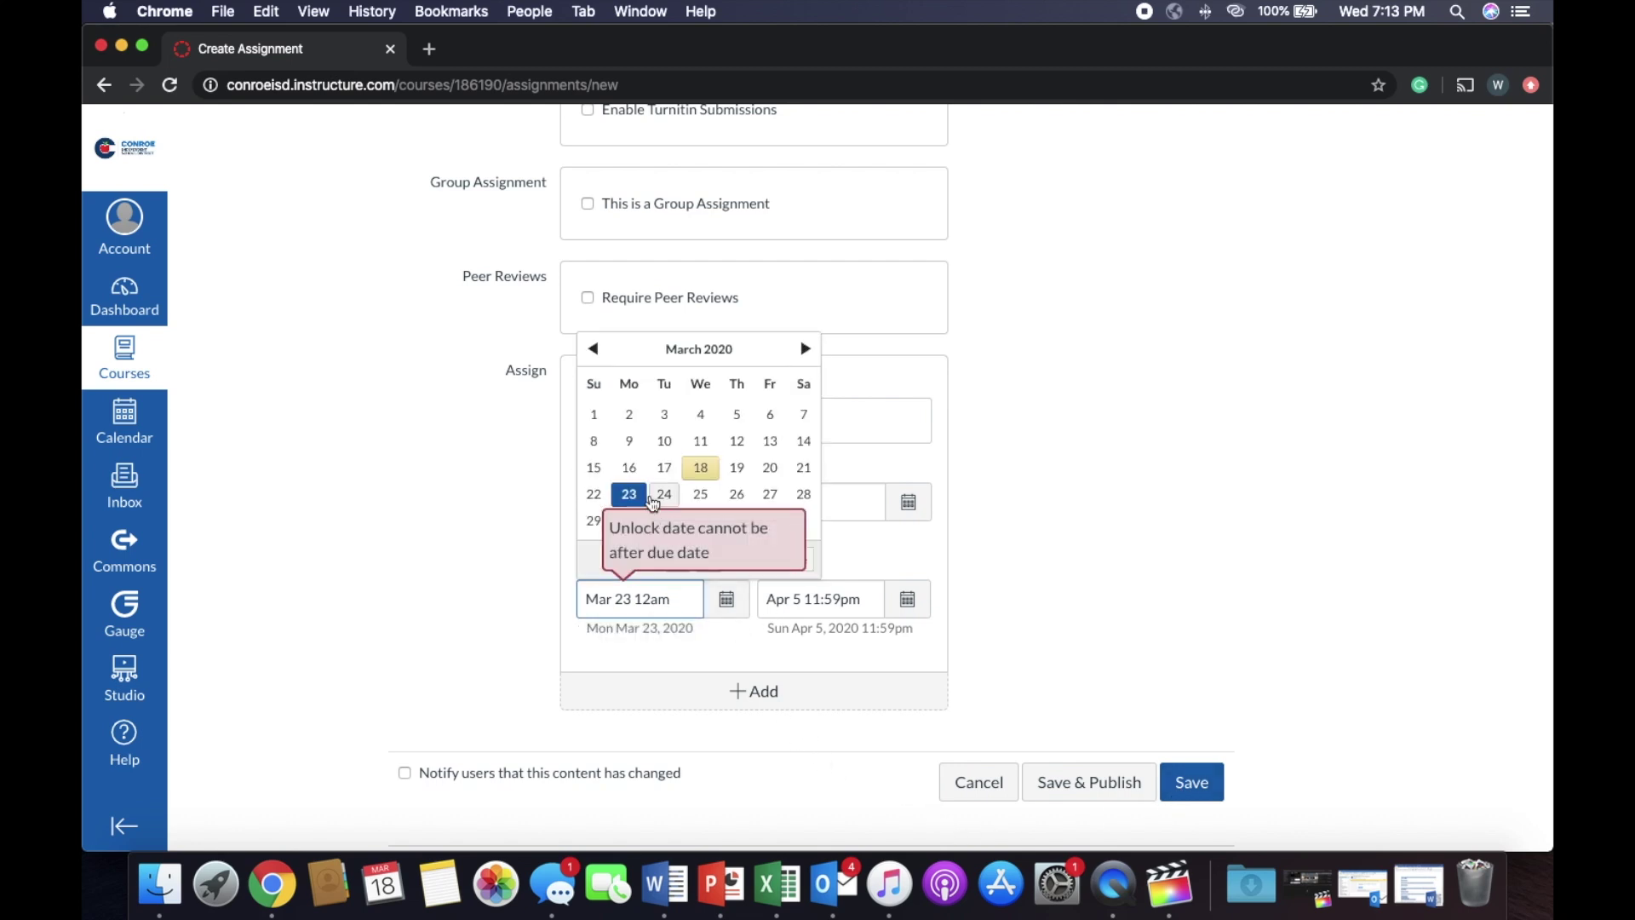
click(630, 468)
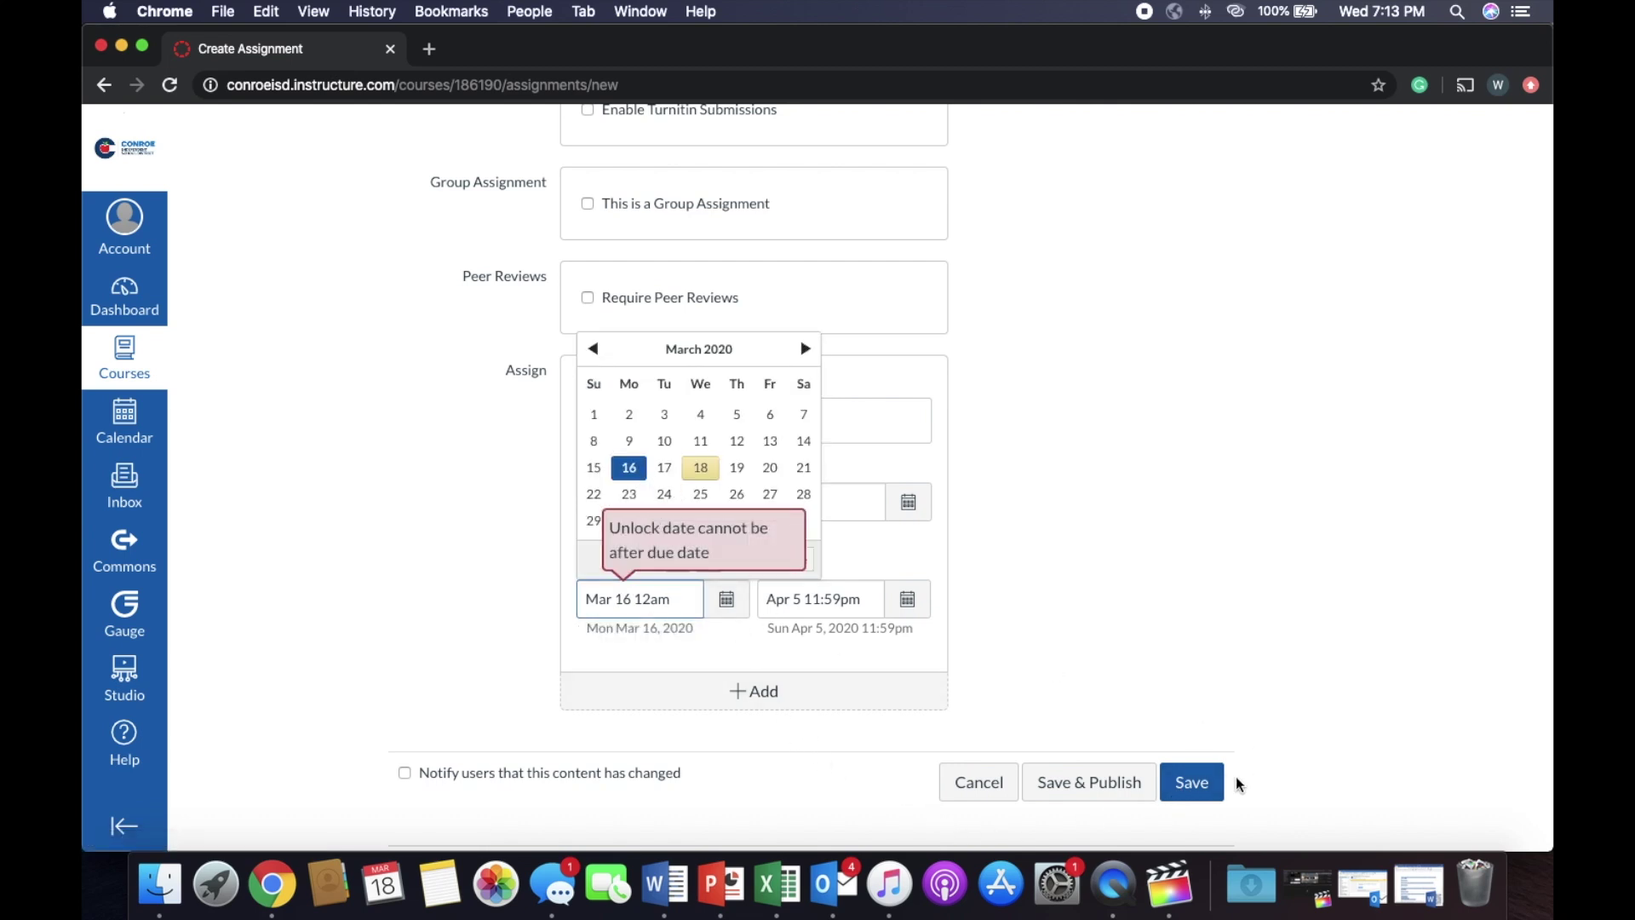
click(1201, 782)
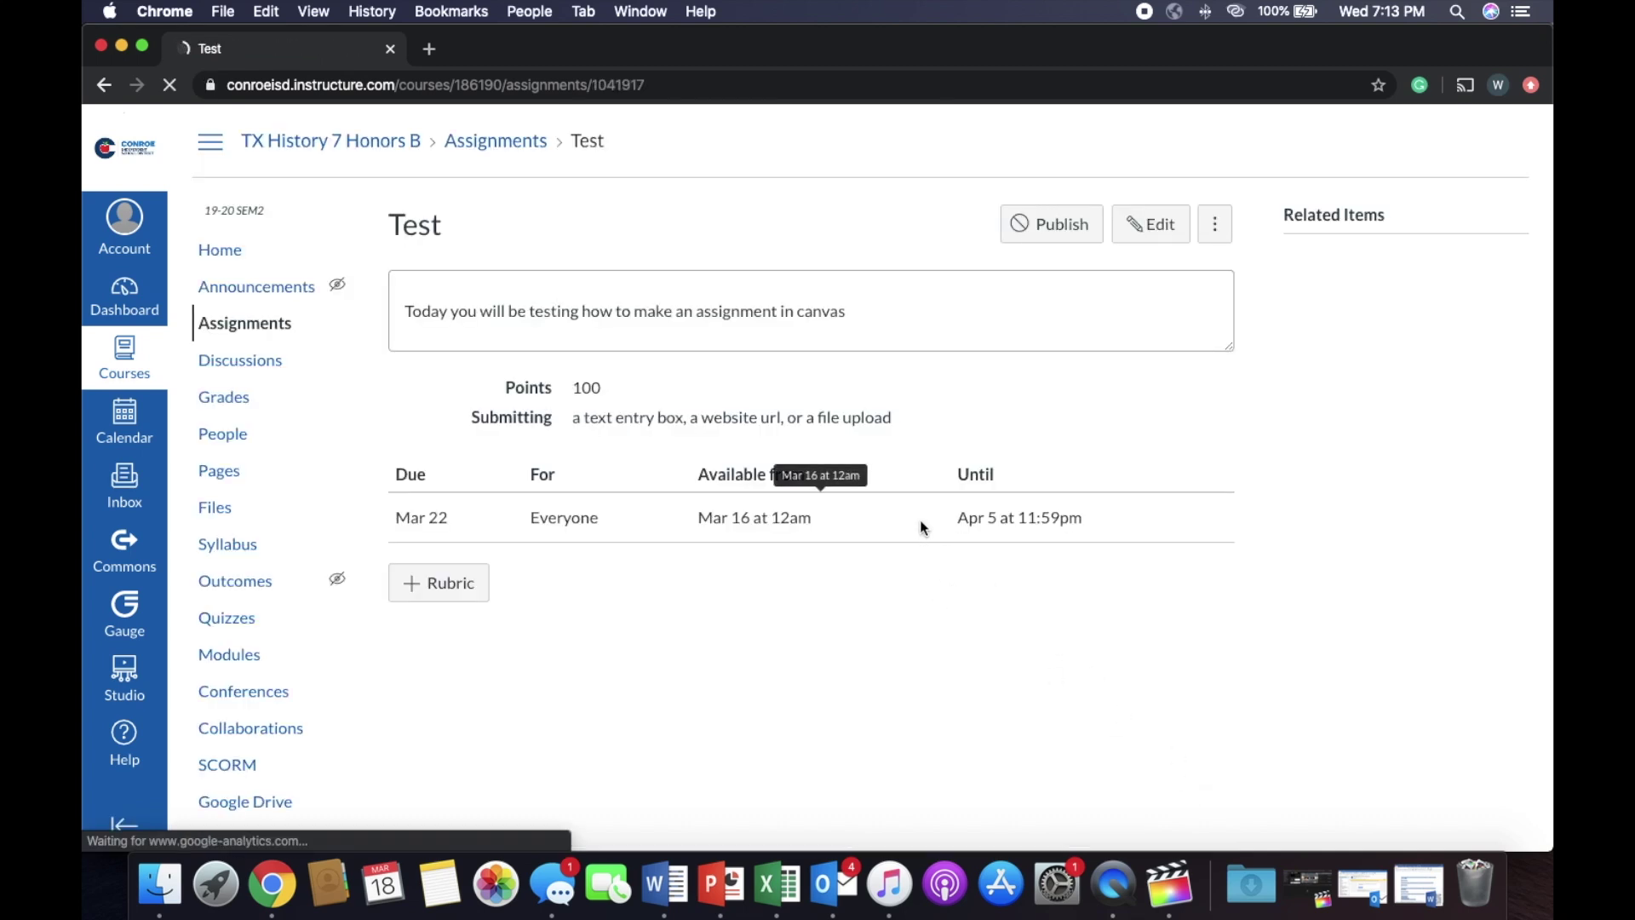
Open the saved Test assignment's edit form
click(1171, 220)
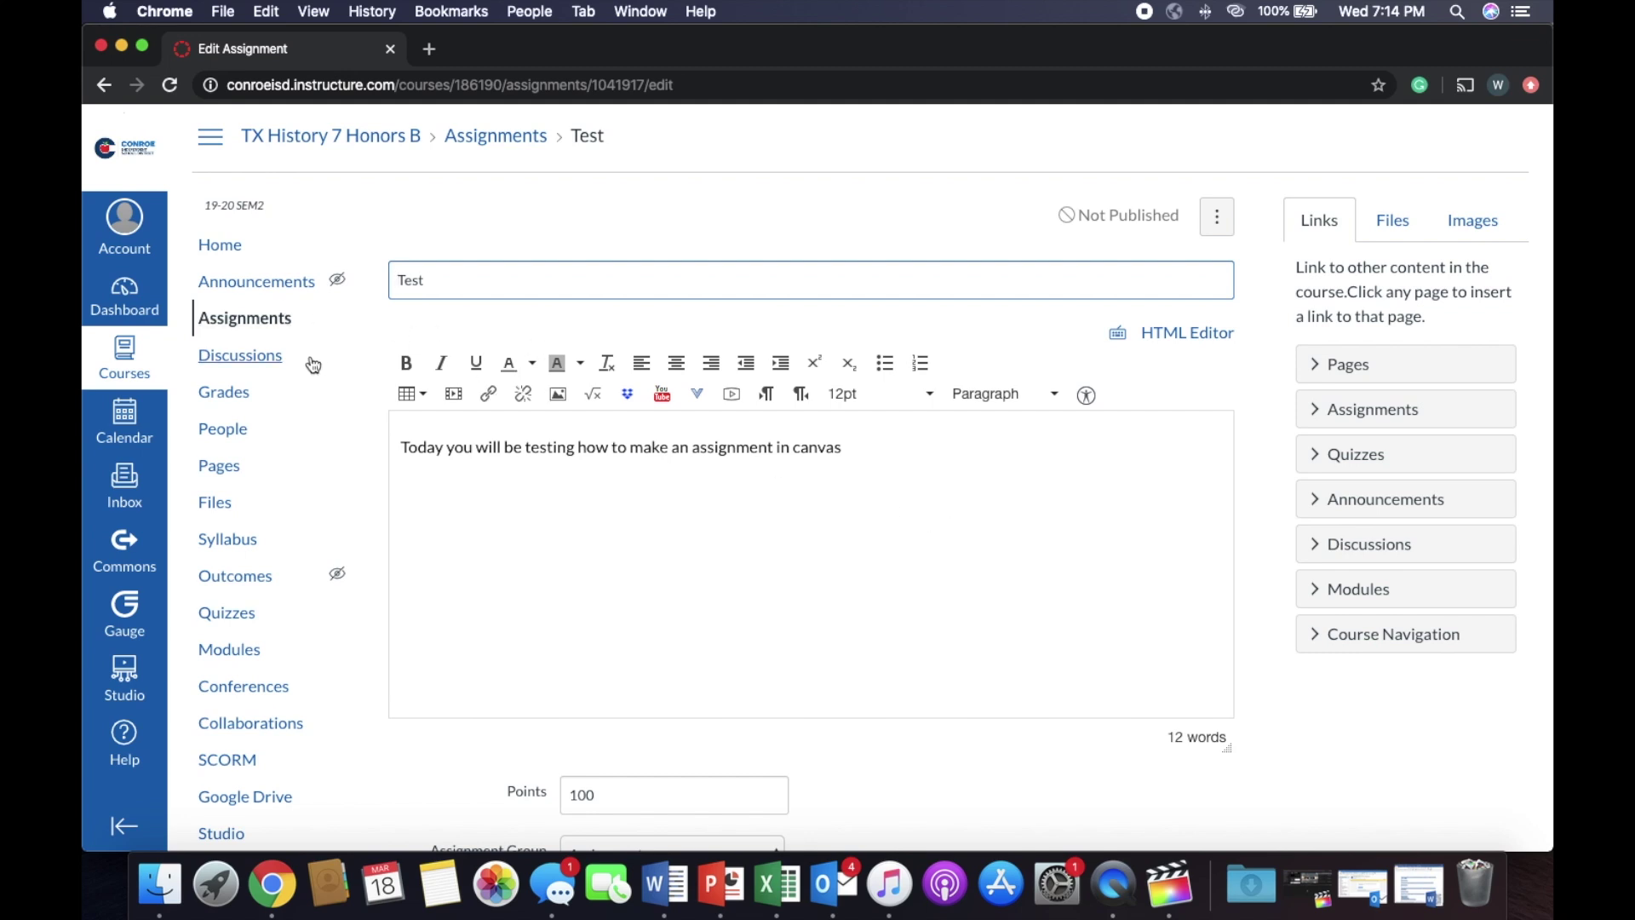
scroll(290, 431, down, 1)
Start a new discussion from the course's Discussions page
click(266, 326)
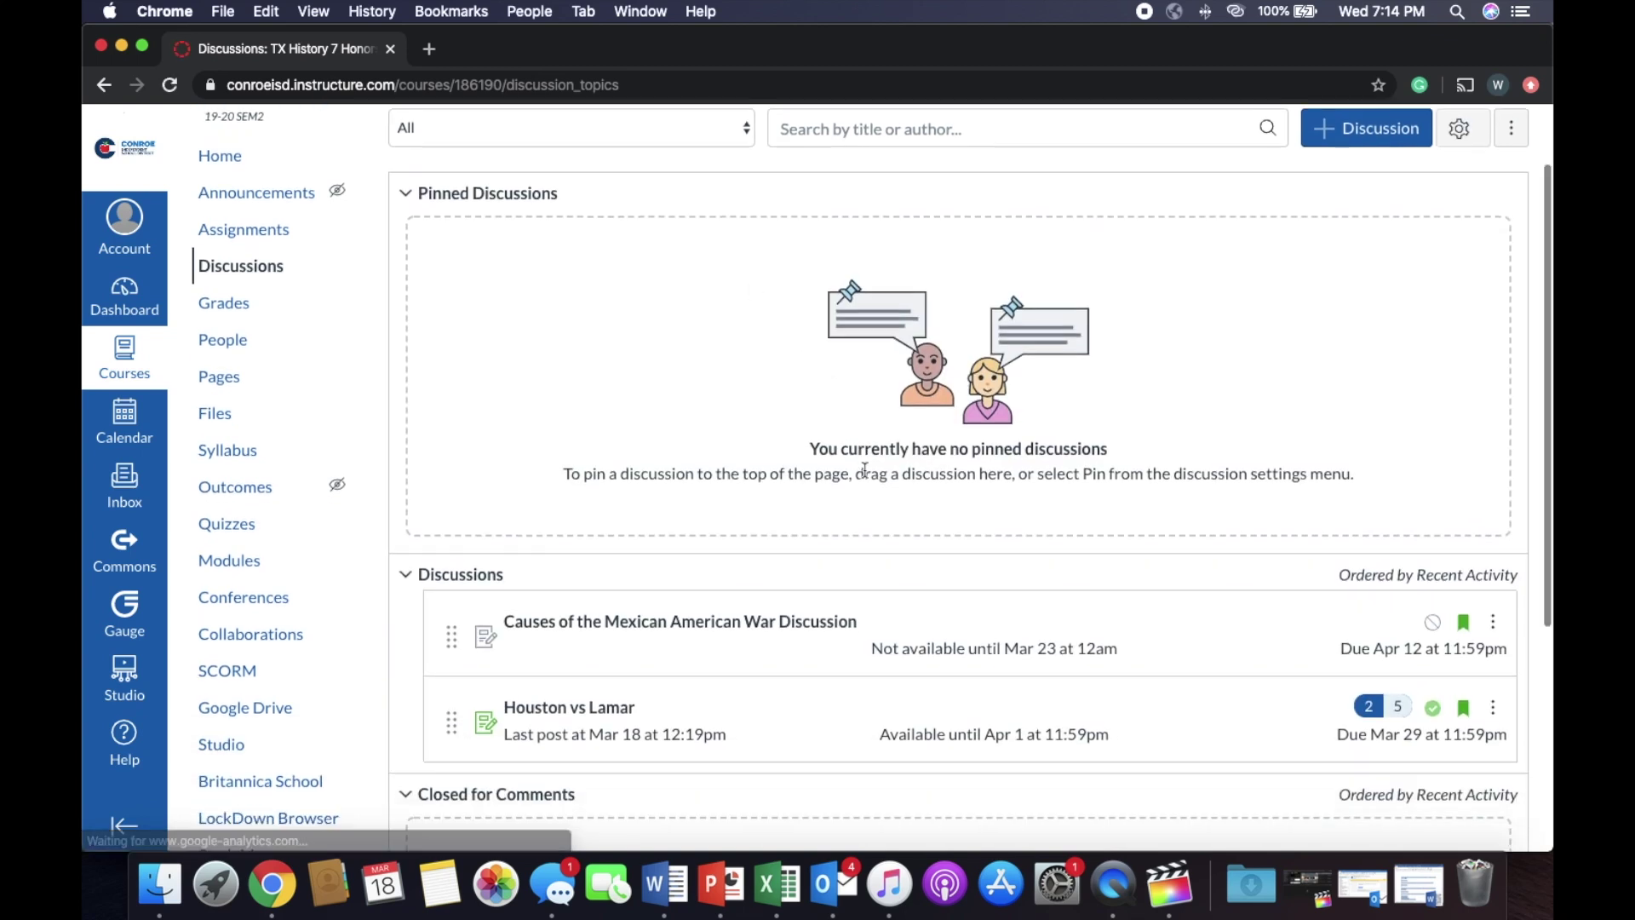
click(1371, 213)
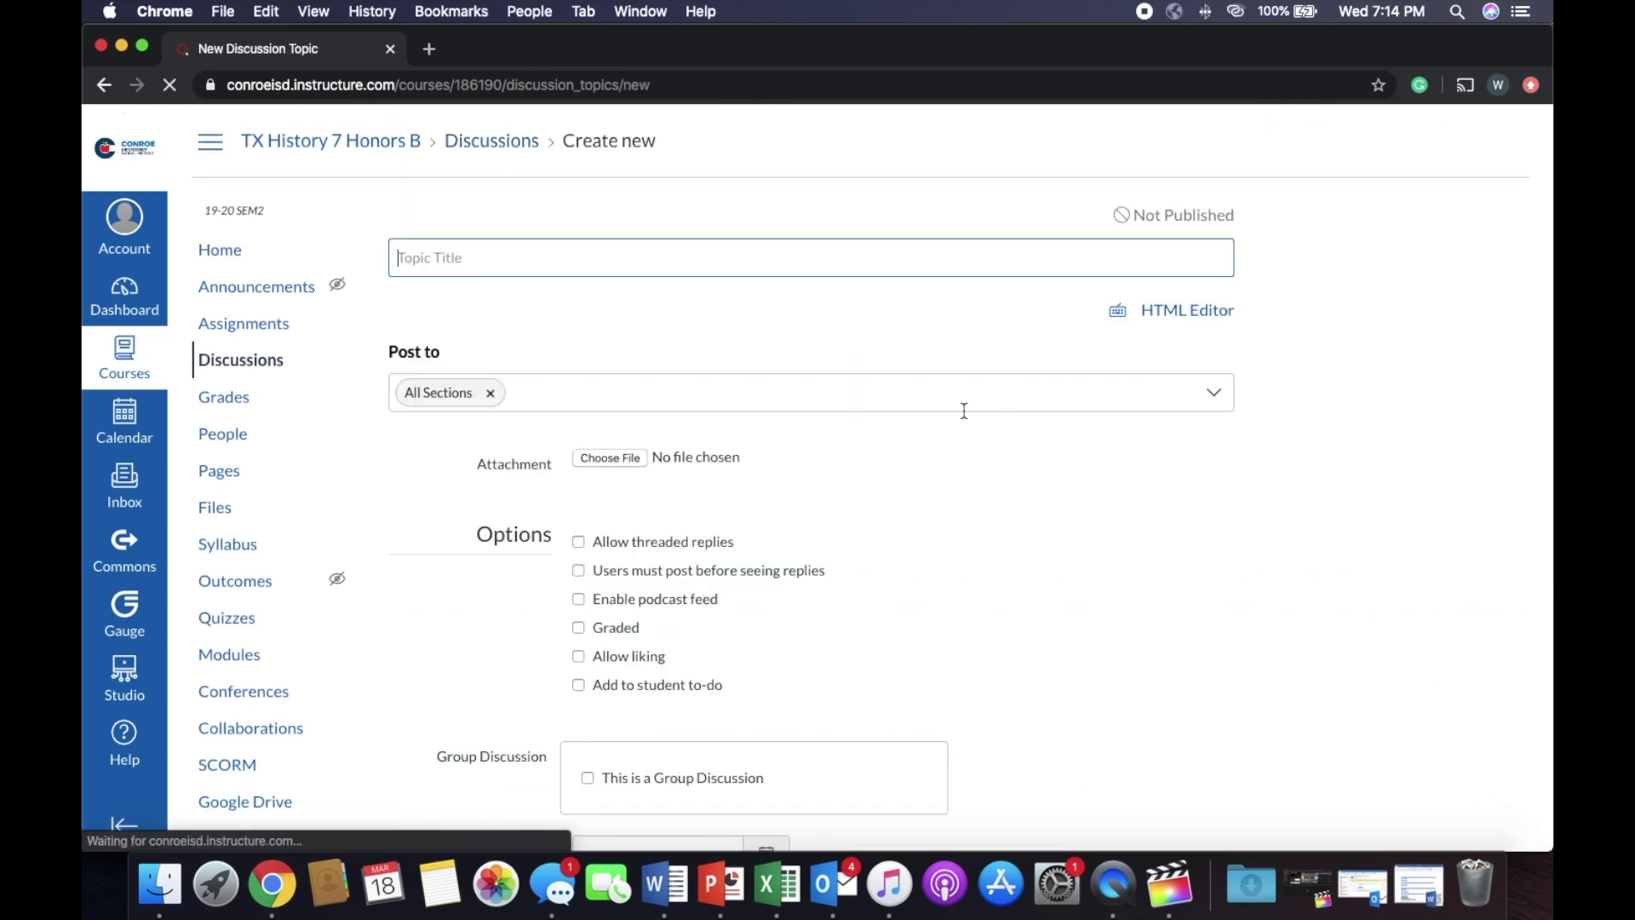
scroll(966, 408, down, 3)
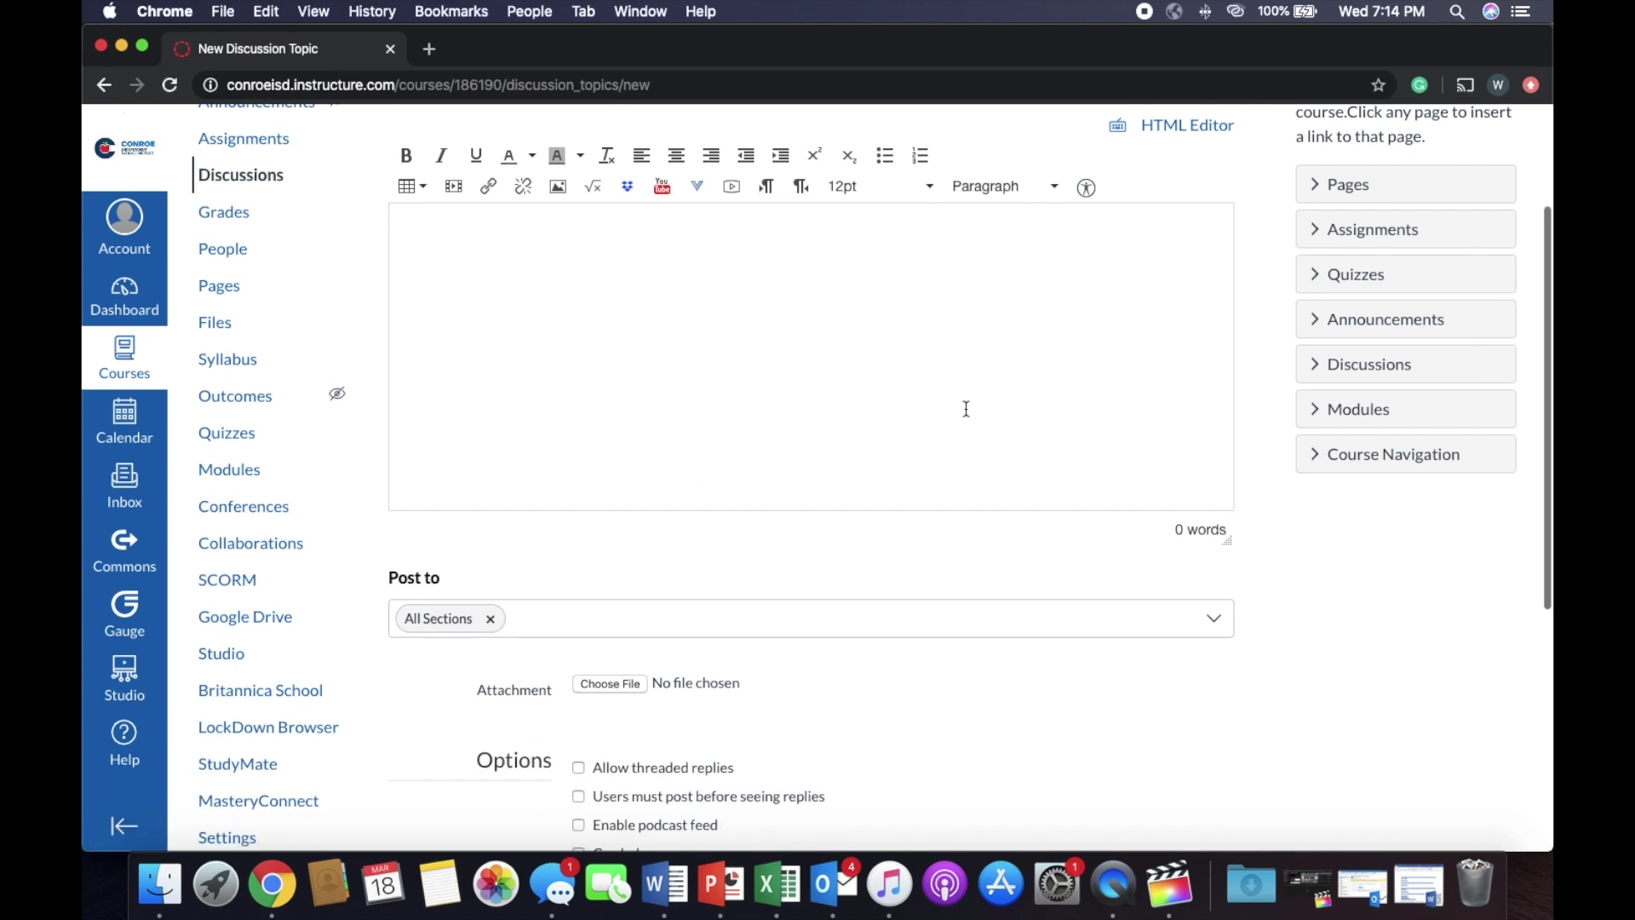
scroll(965, 409, down, 2)
scroll(966, 409, down, 3)
scroll(965, 409, up, 1)
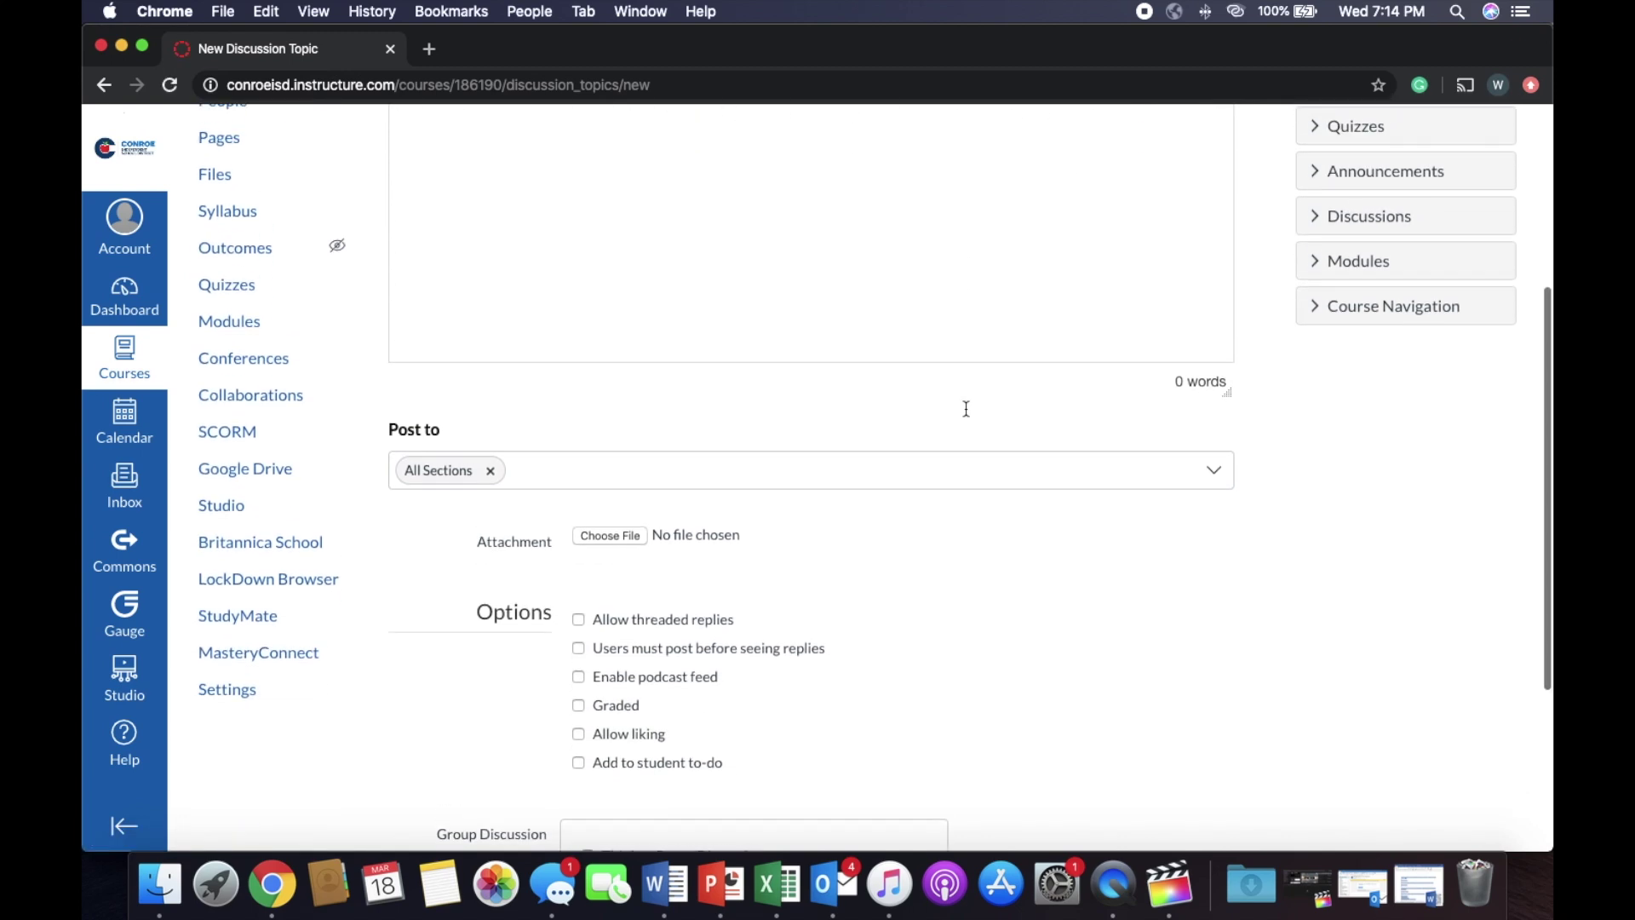
scroll(966, 408, down, 5)
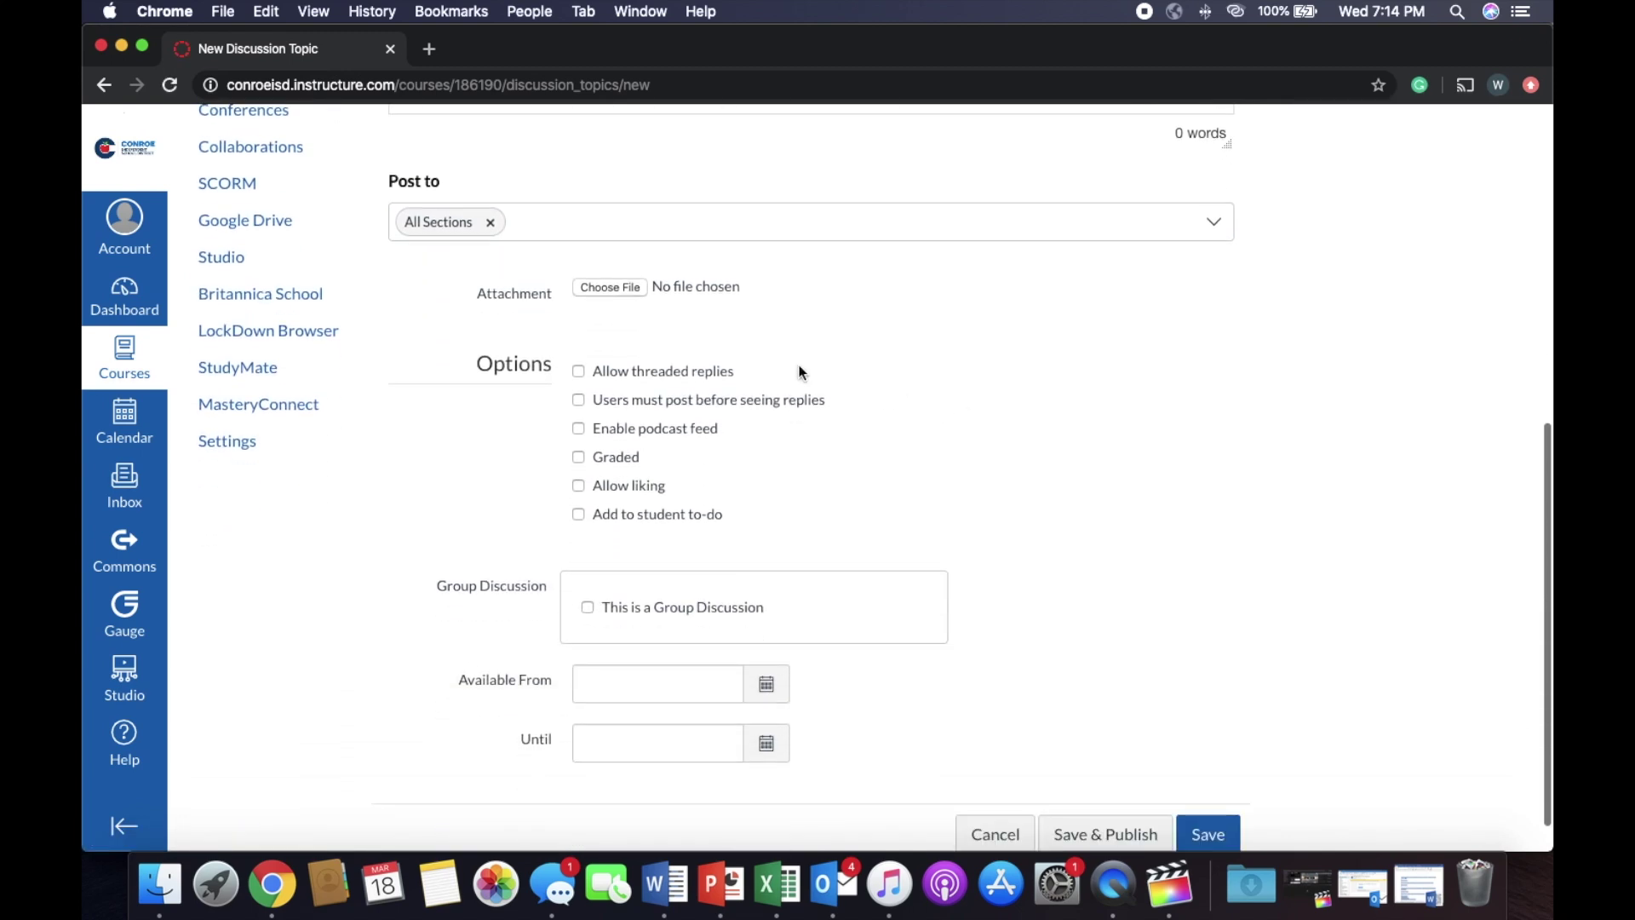
Make the discussion graded, with users required to post before seeing replies
click(580, 459)
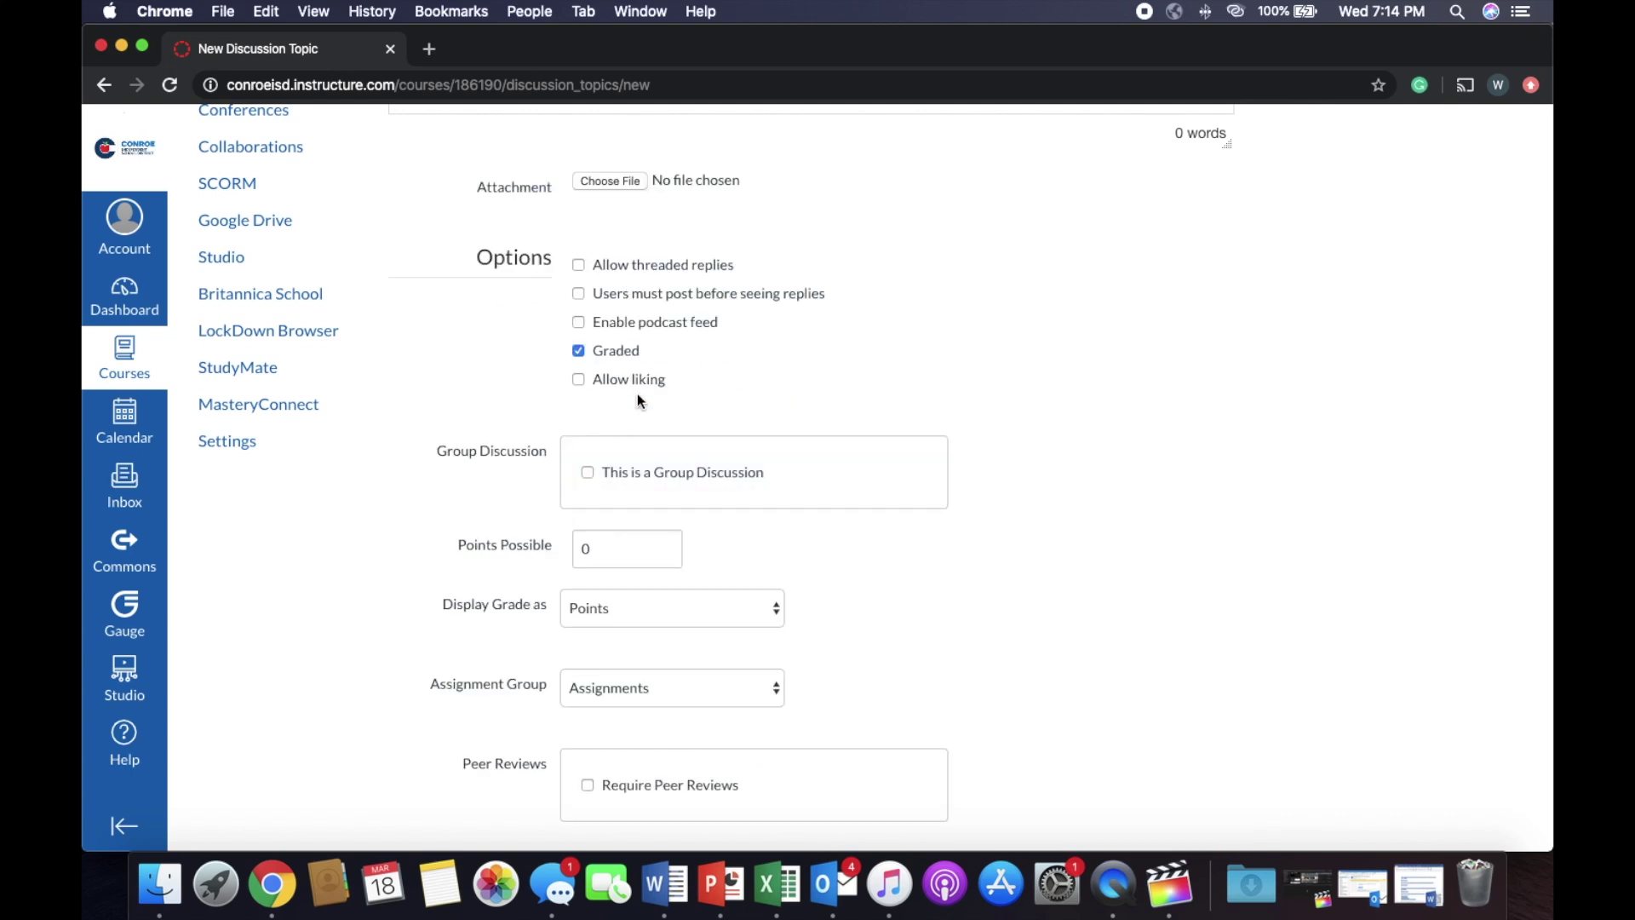
scroll(637, 393, down, 1)
scroll(637, 395, up, 3)
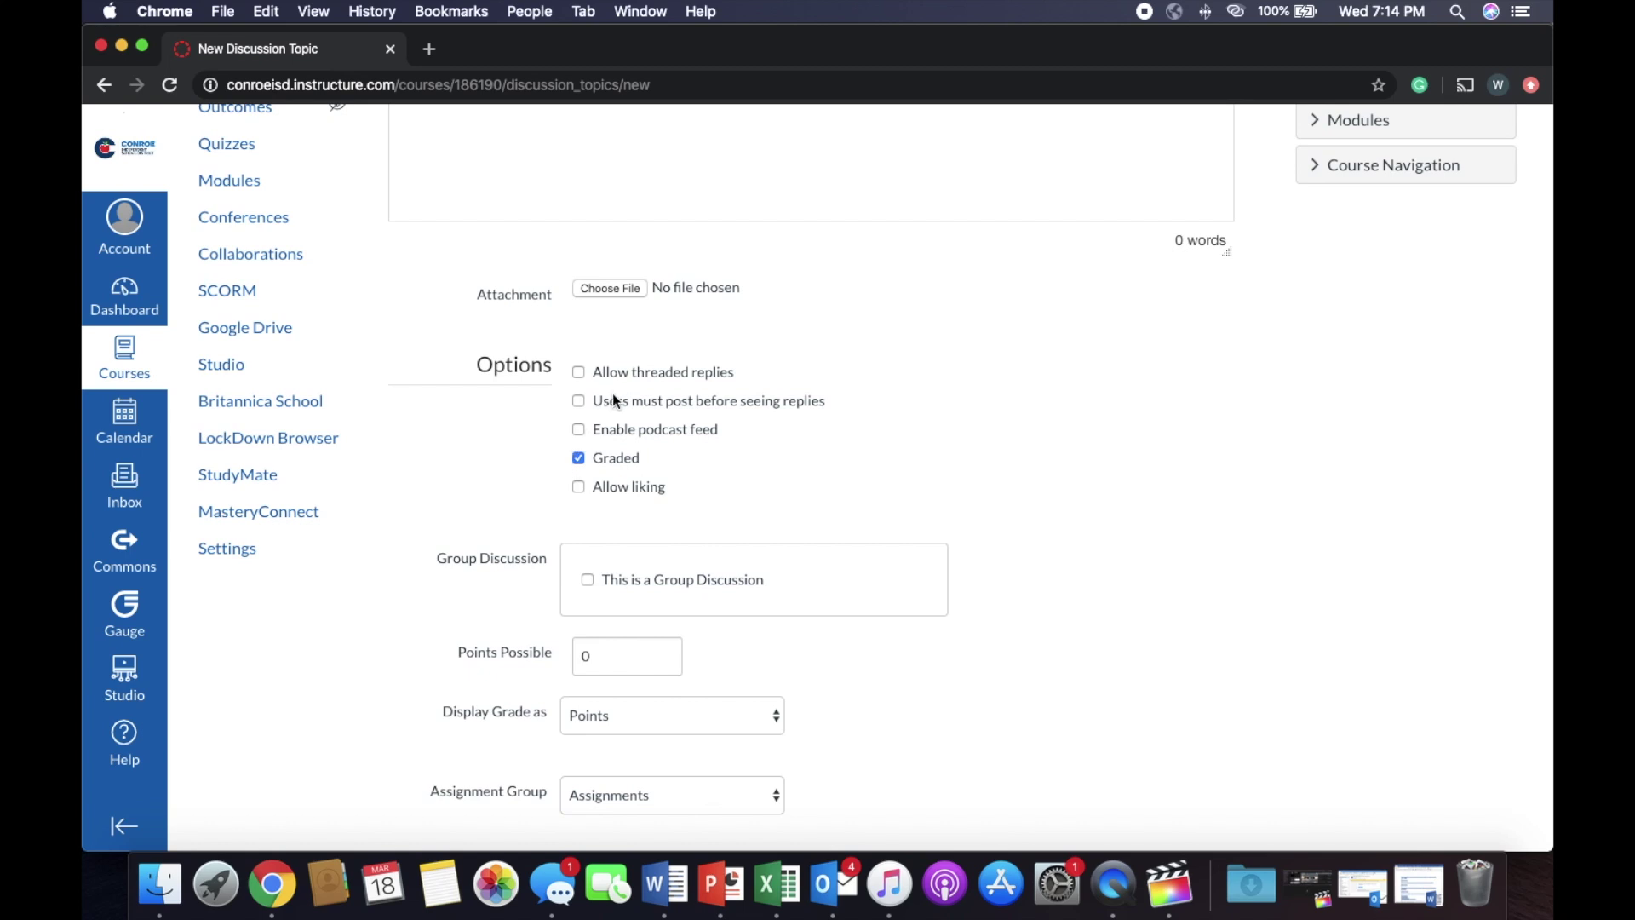
scroll(613, 399, down, 3)
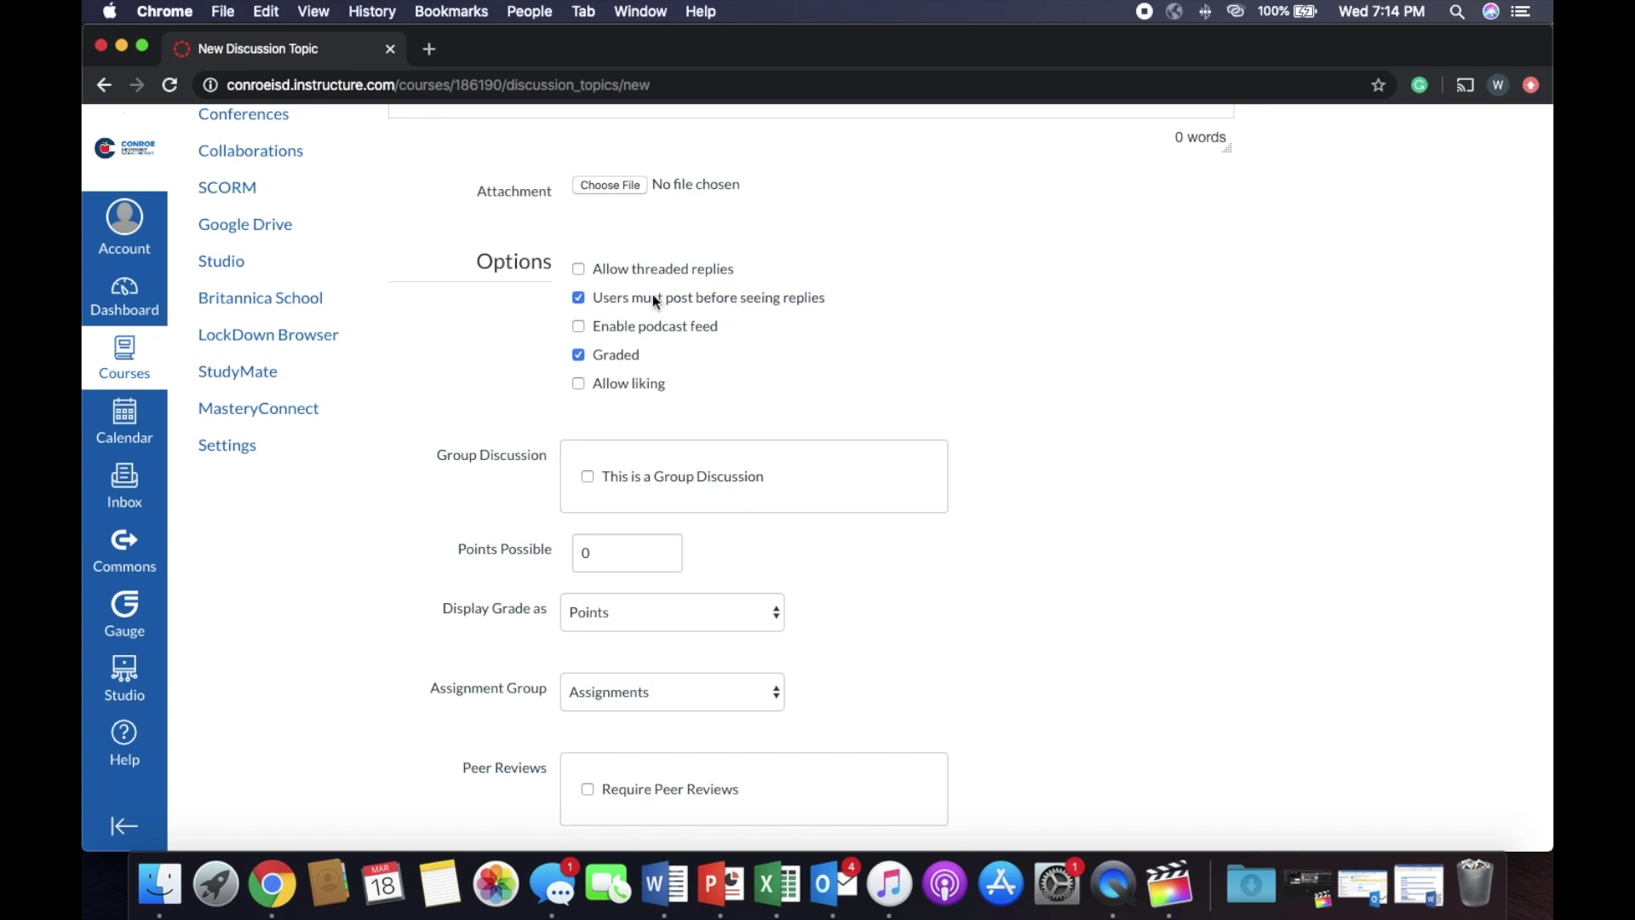
scroll(353, 370, up, 5)
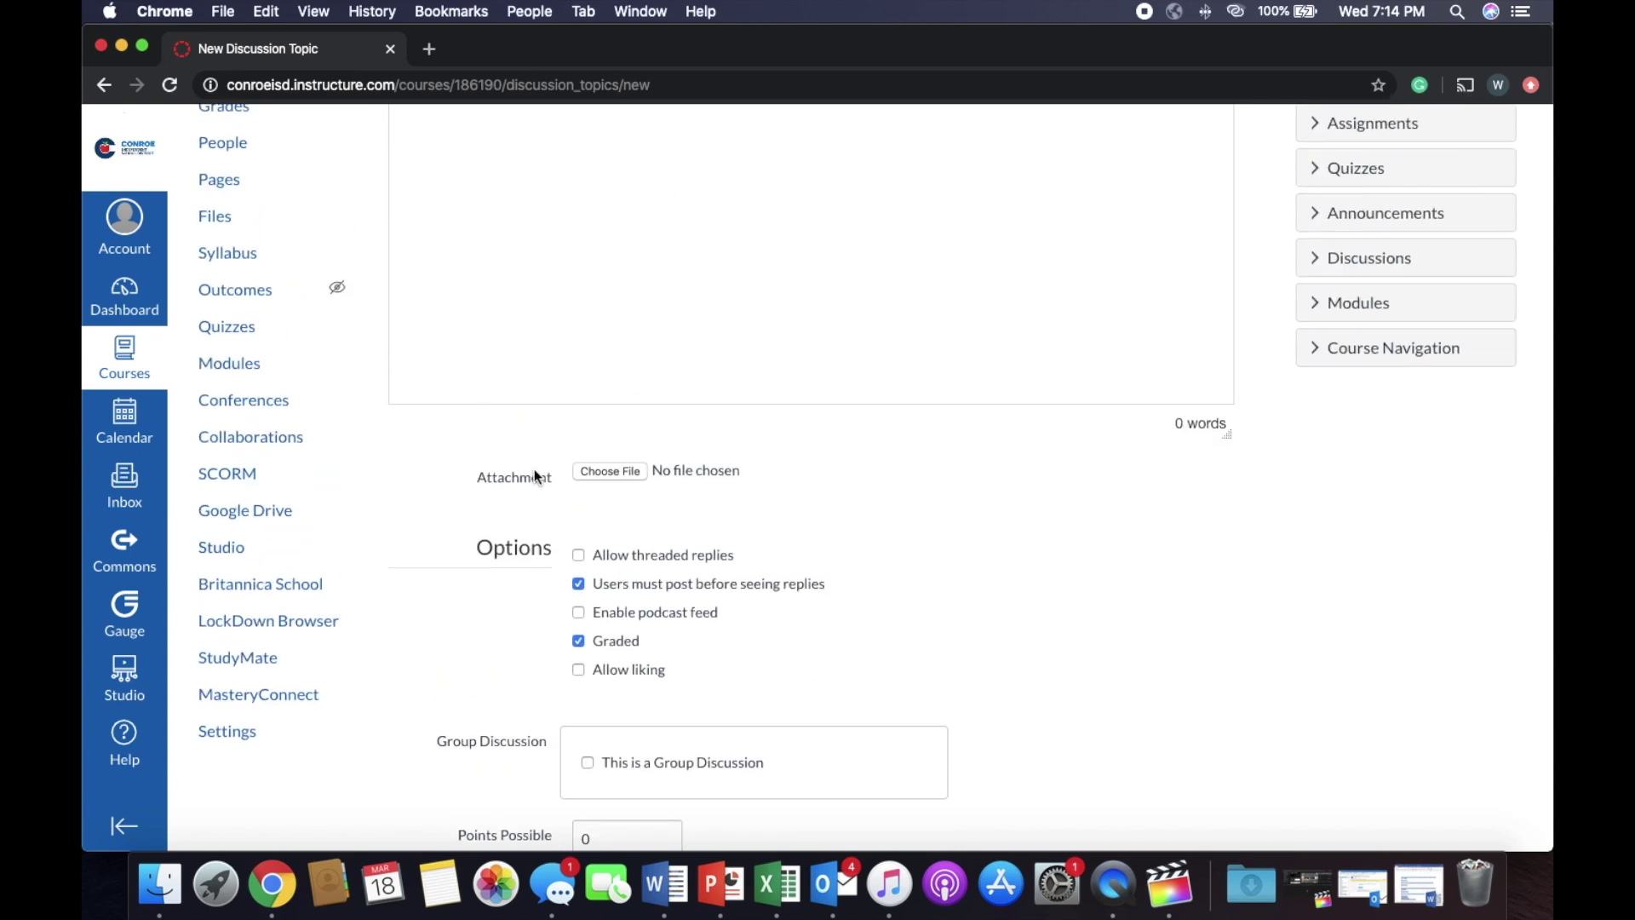
scroll(550, 484, down, 8)
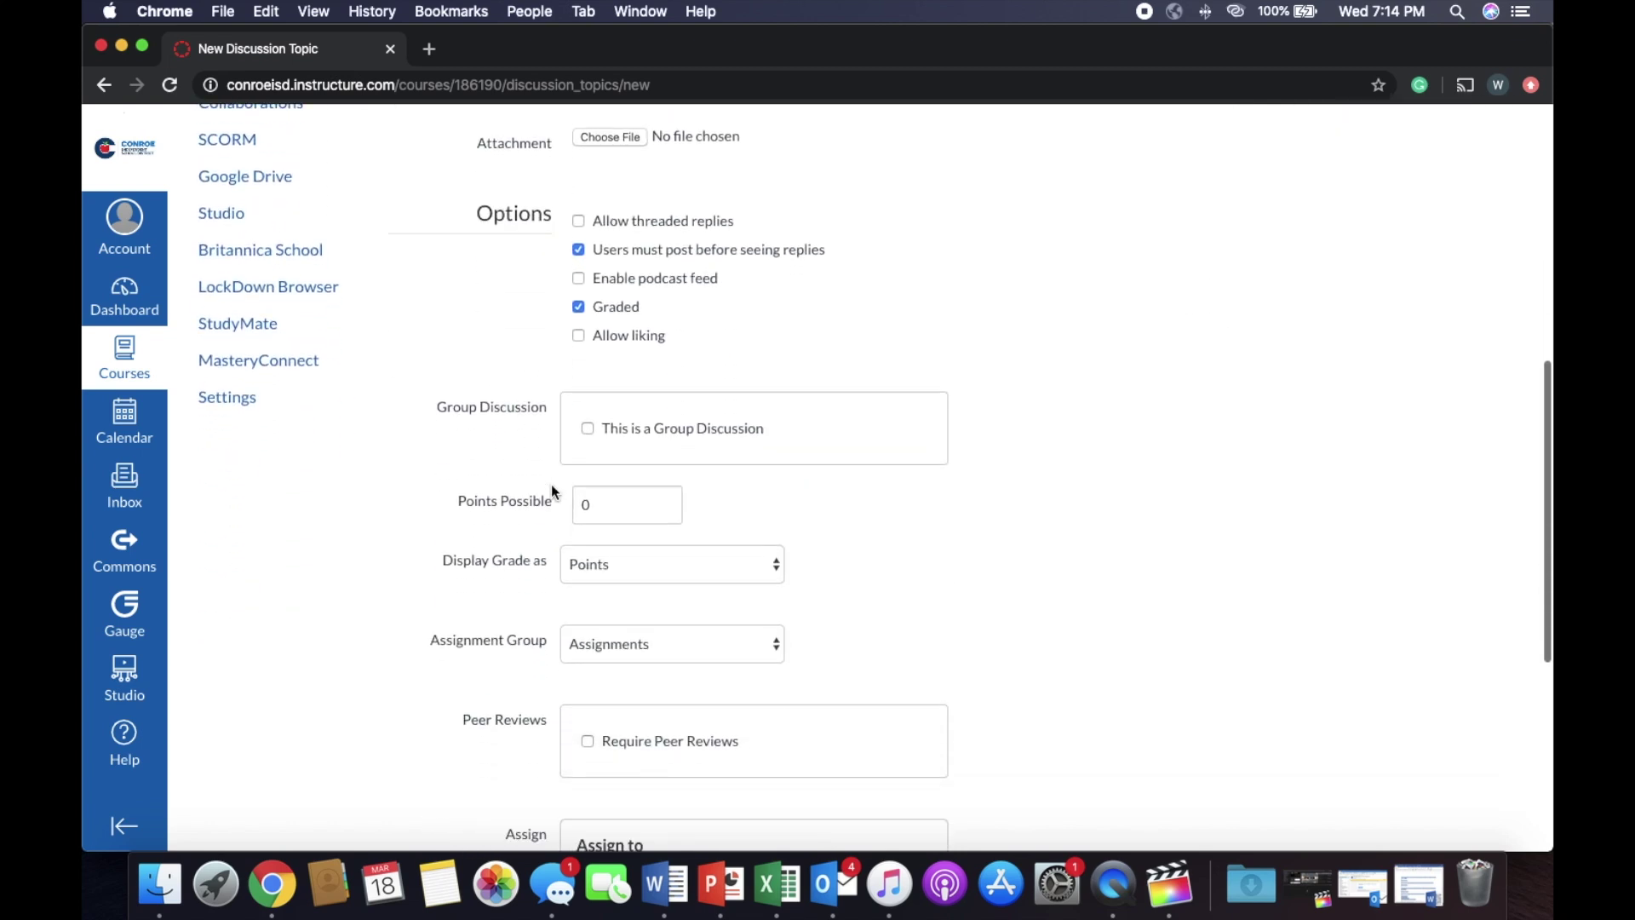
scroll(550, 483, up, 10)
Title the discussion 'Test', due Mar 23, available Mar 19 to Mar 25, and save it
click(512, 254)
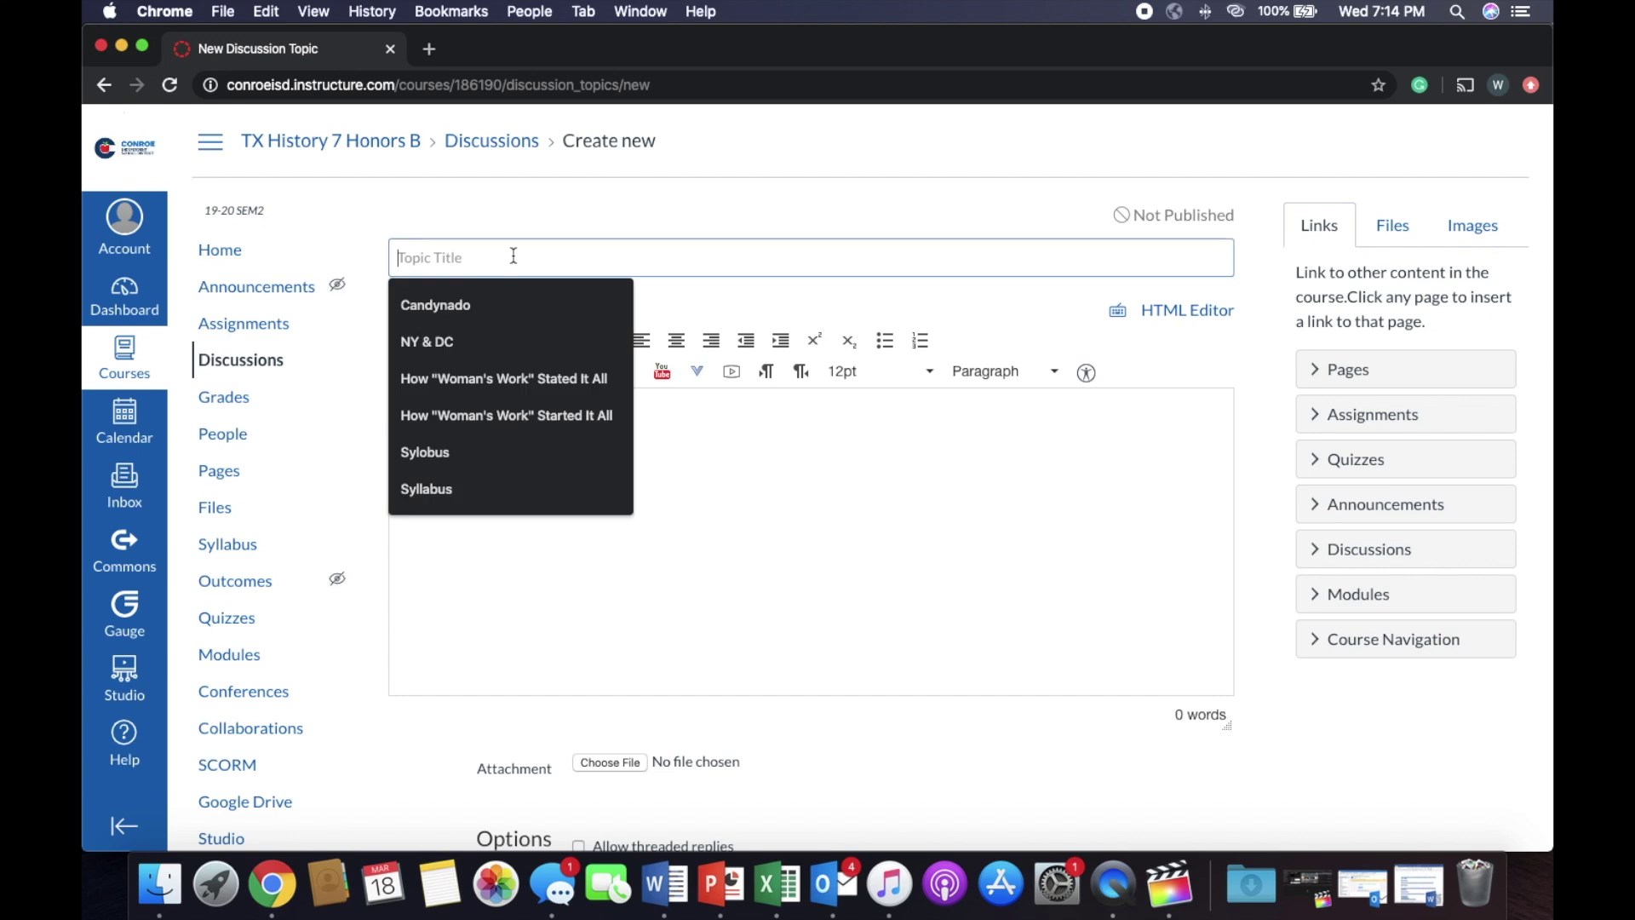
text(Test)
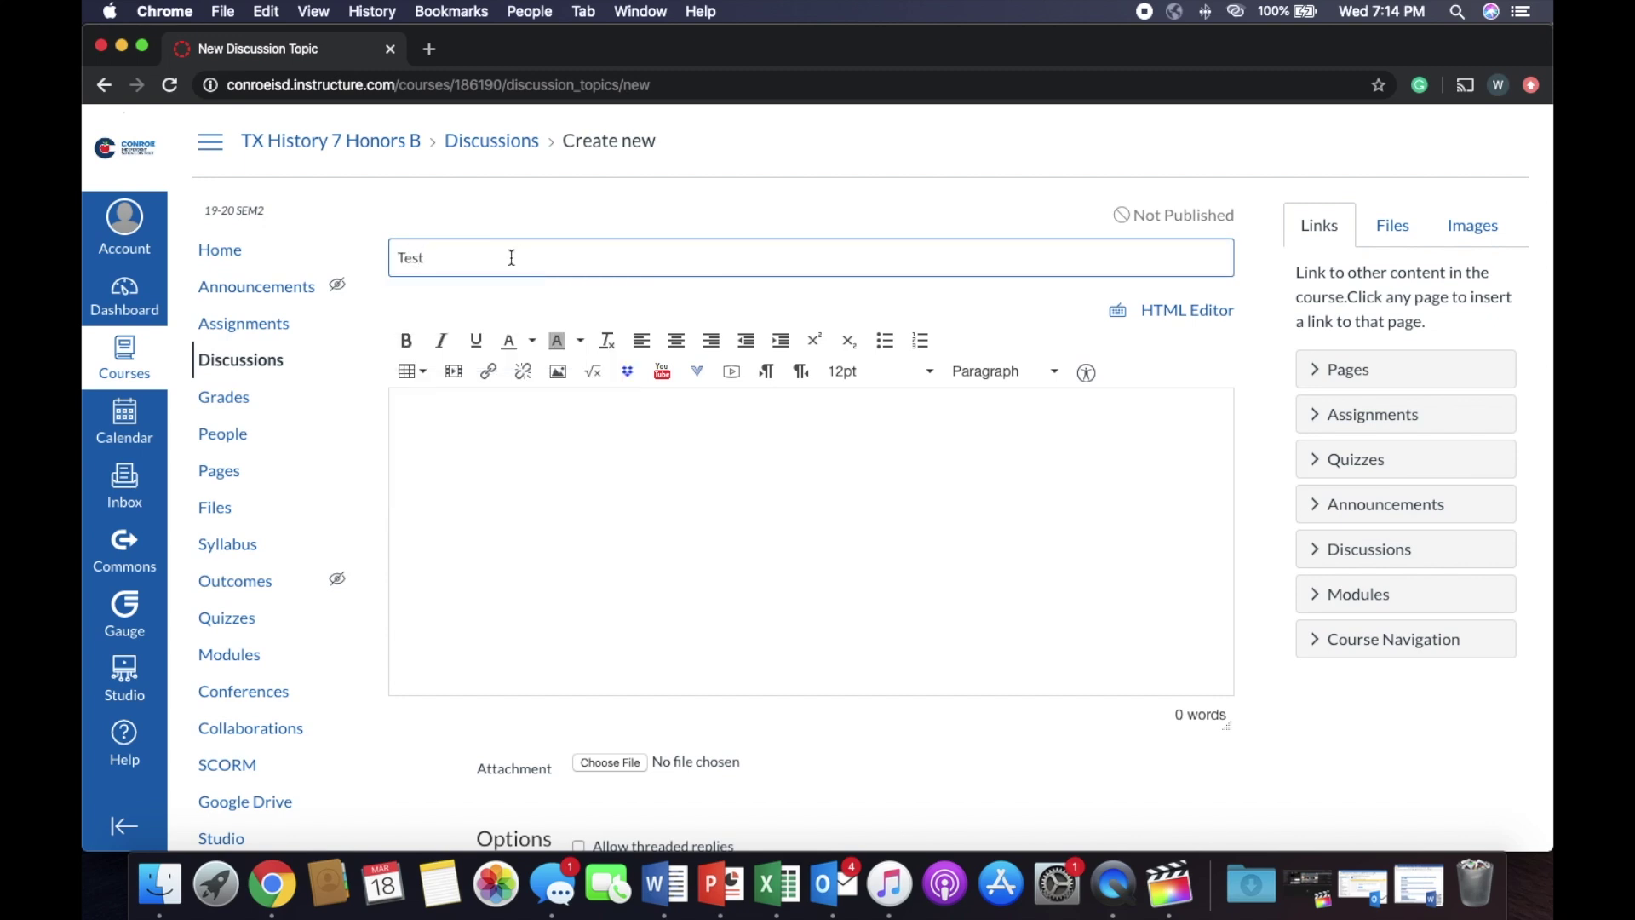
scroll(603, 437, down, 15)
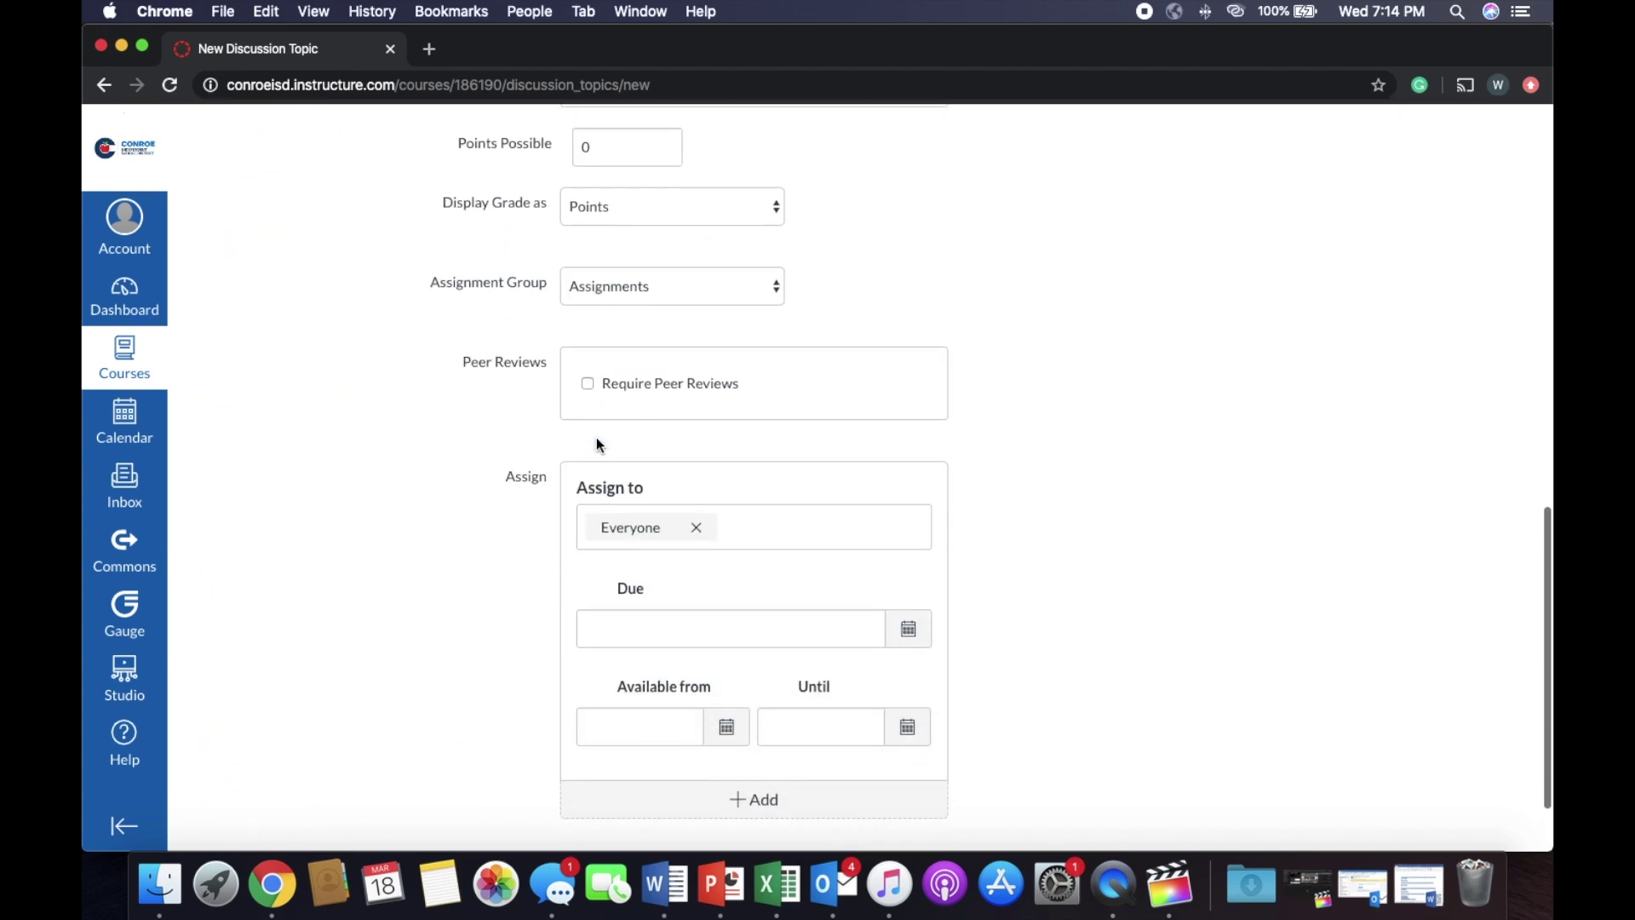
click(908, 534)
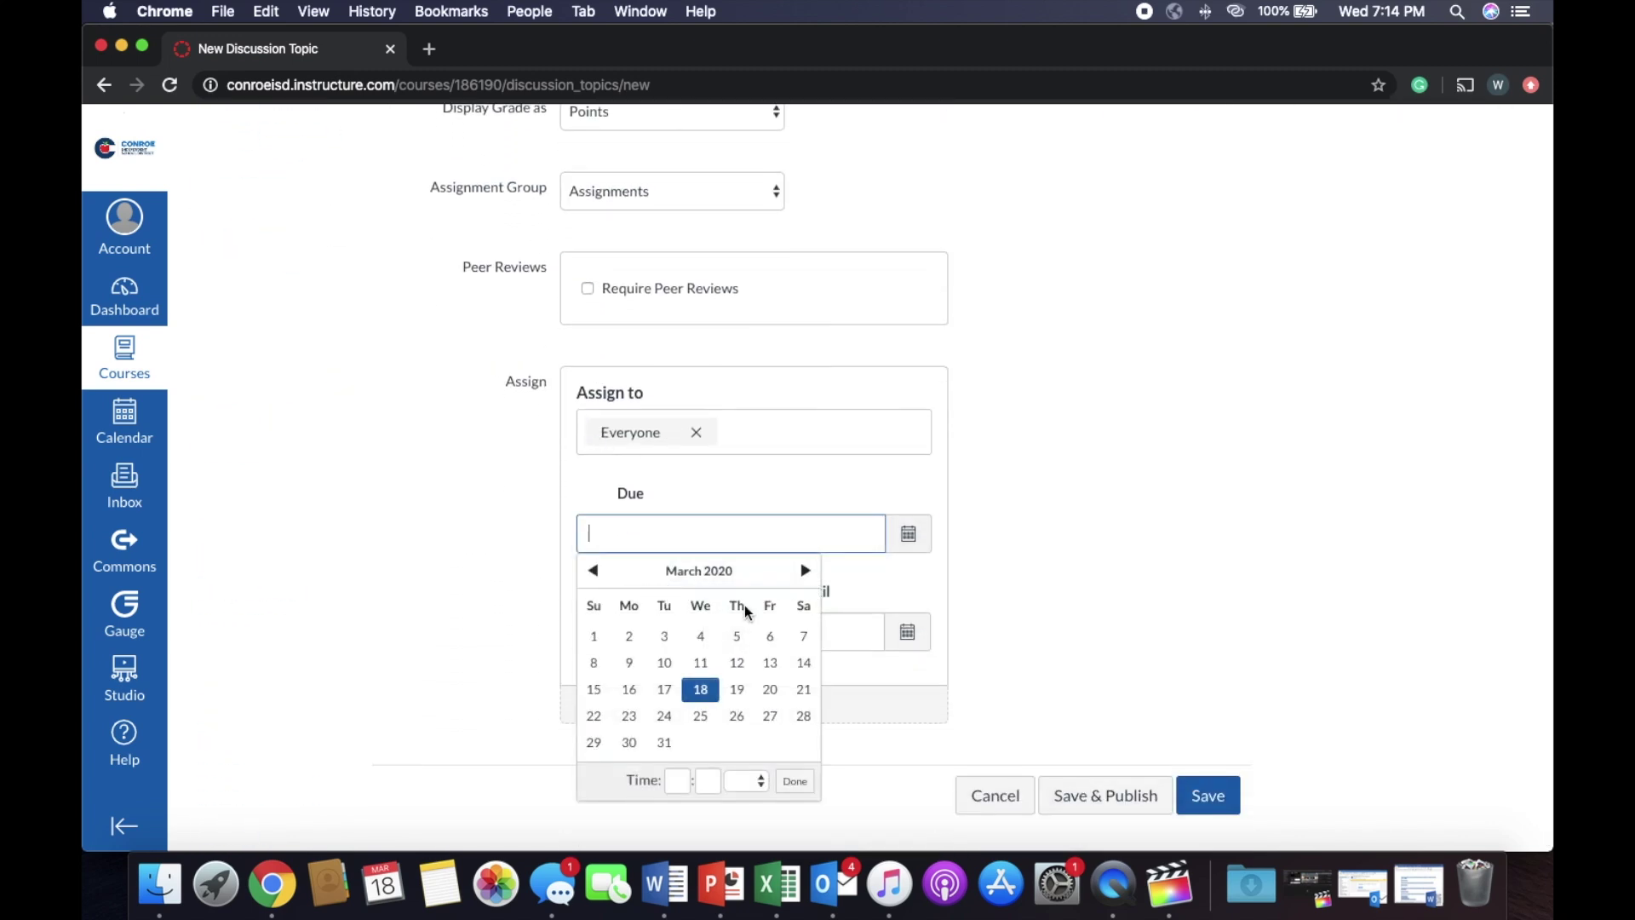
click(629, 718)
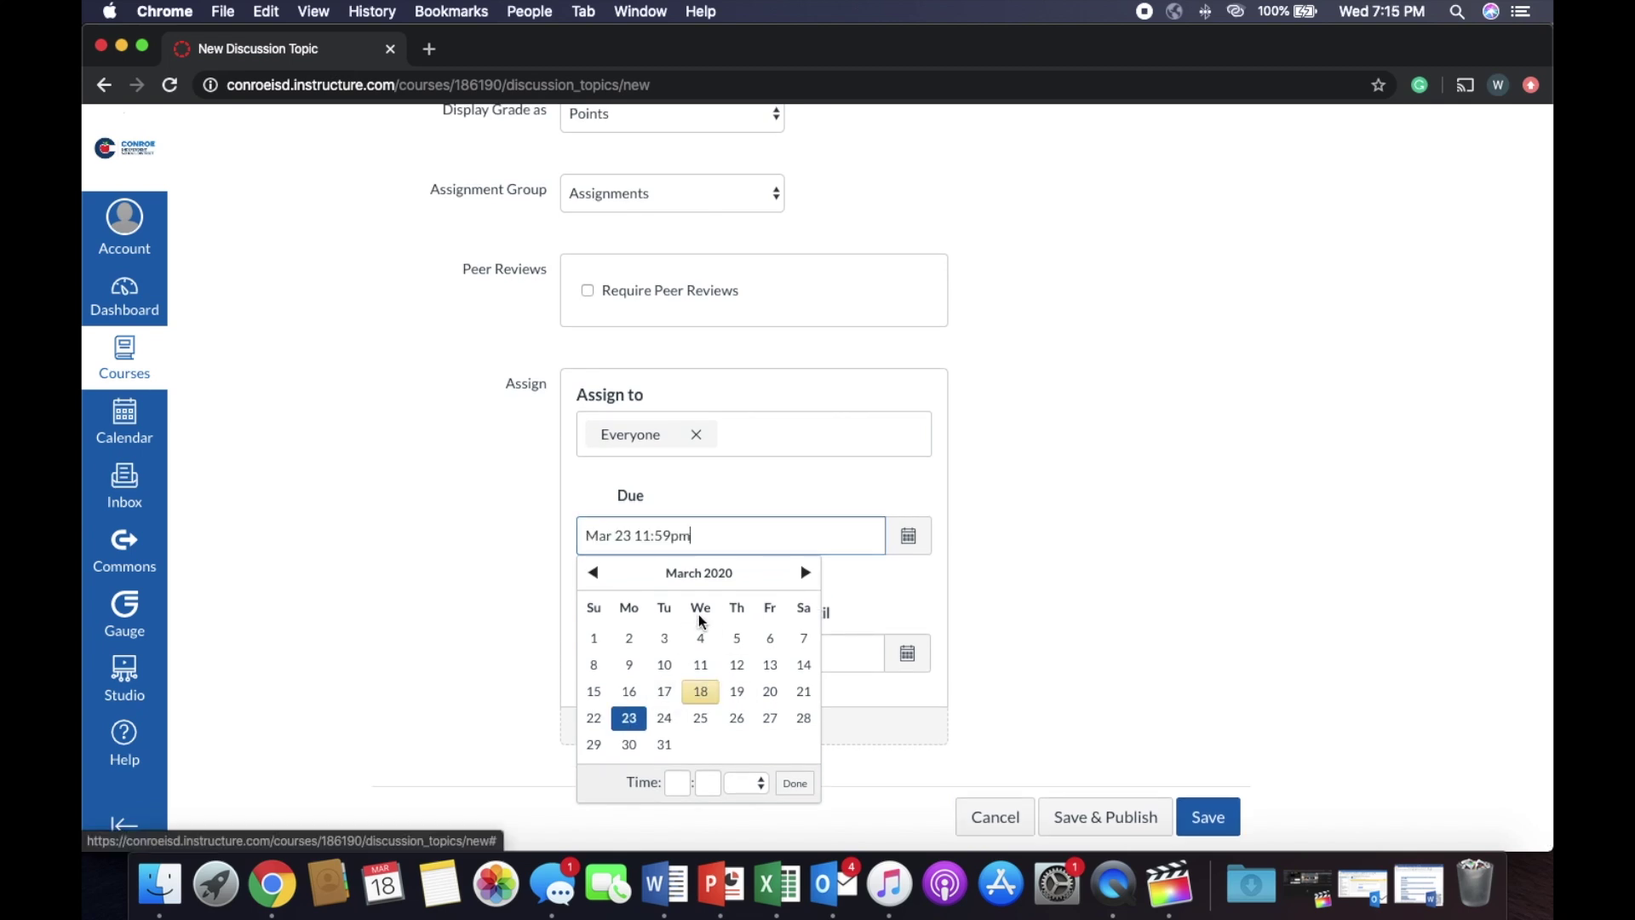
click(848, 641)
click(727, 654)
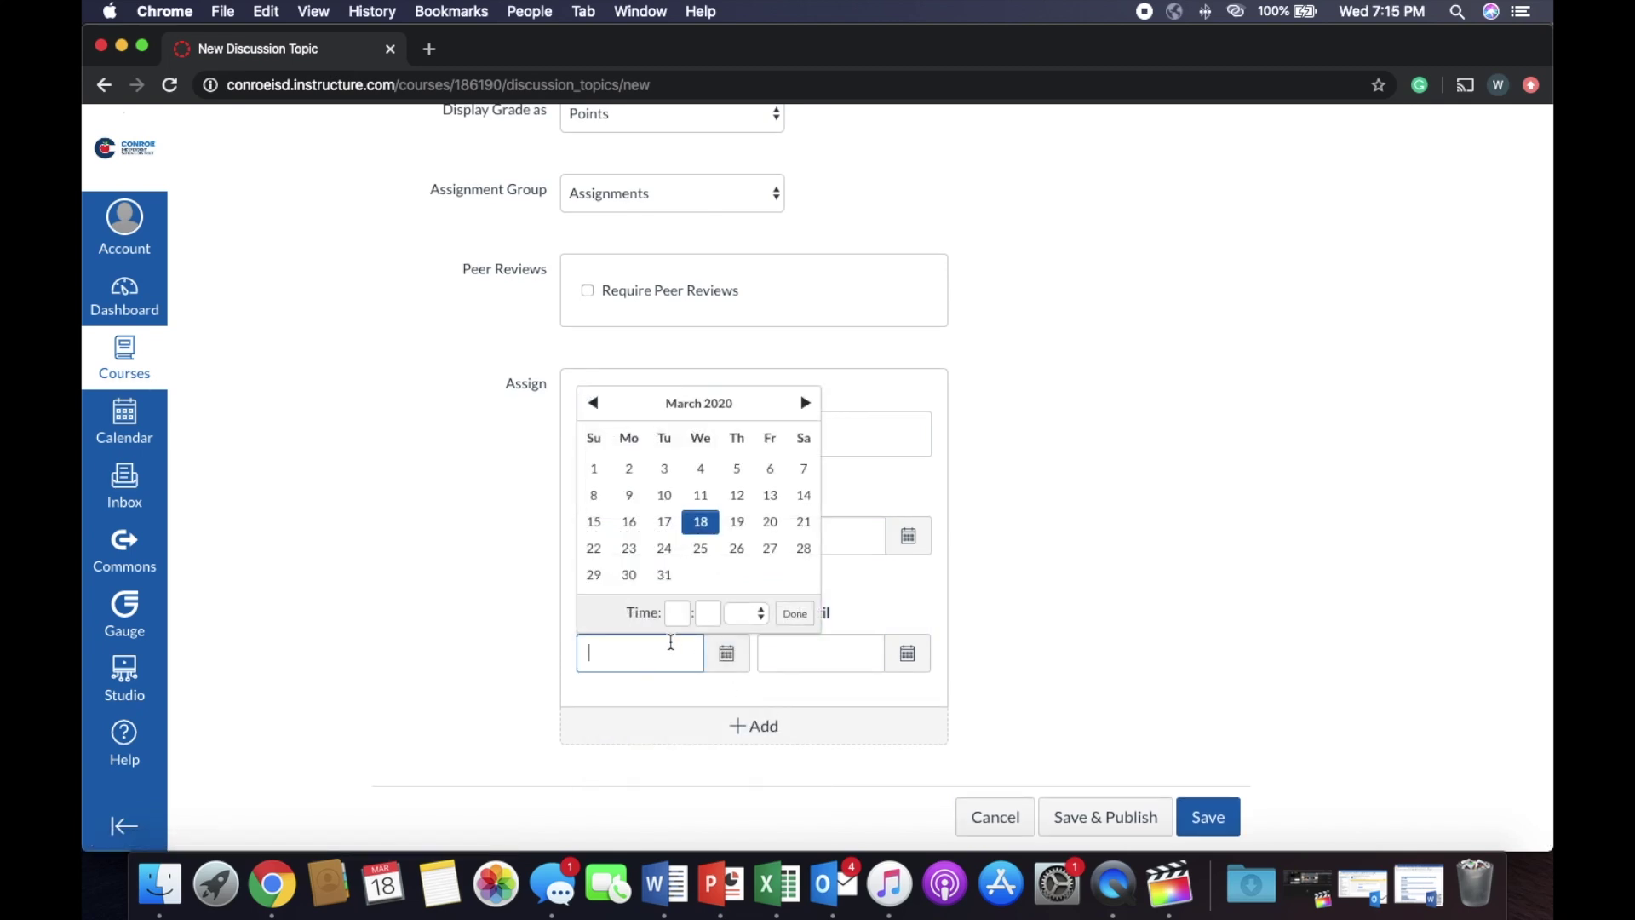
click(725, 527)
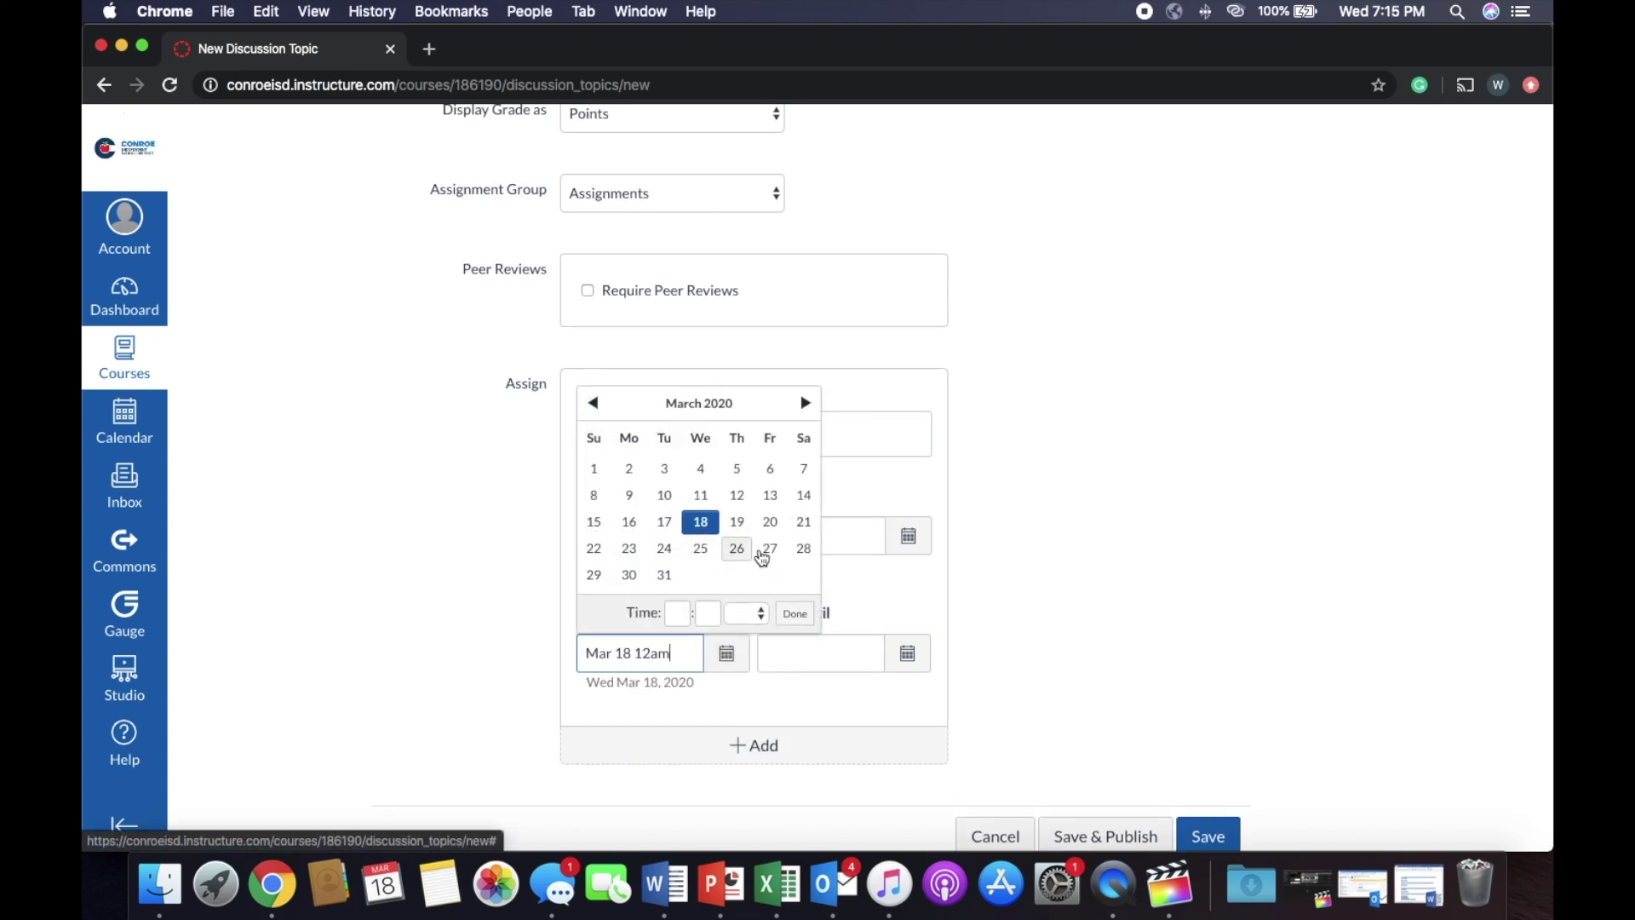
click(909, 654)
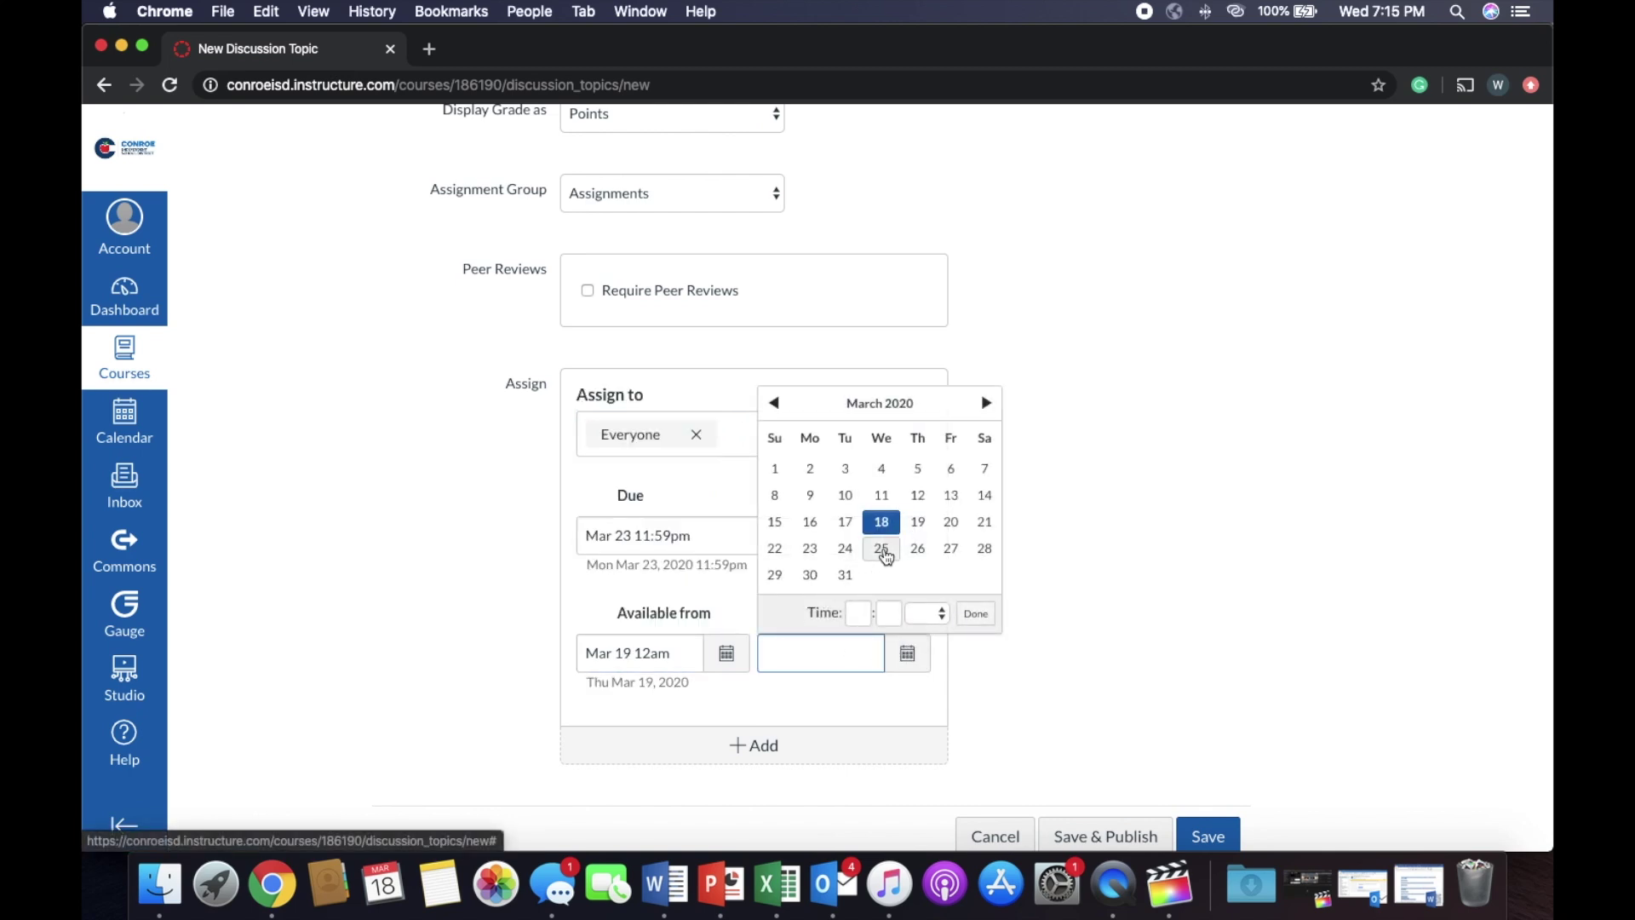
click(883, 550)
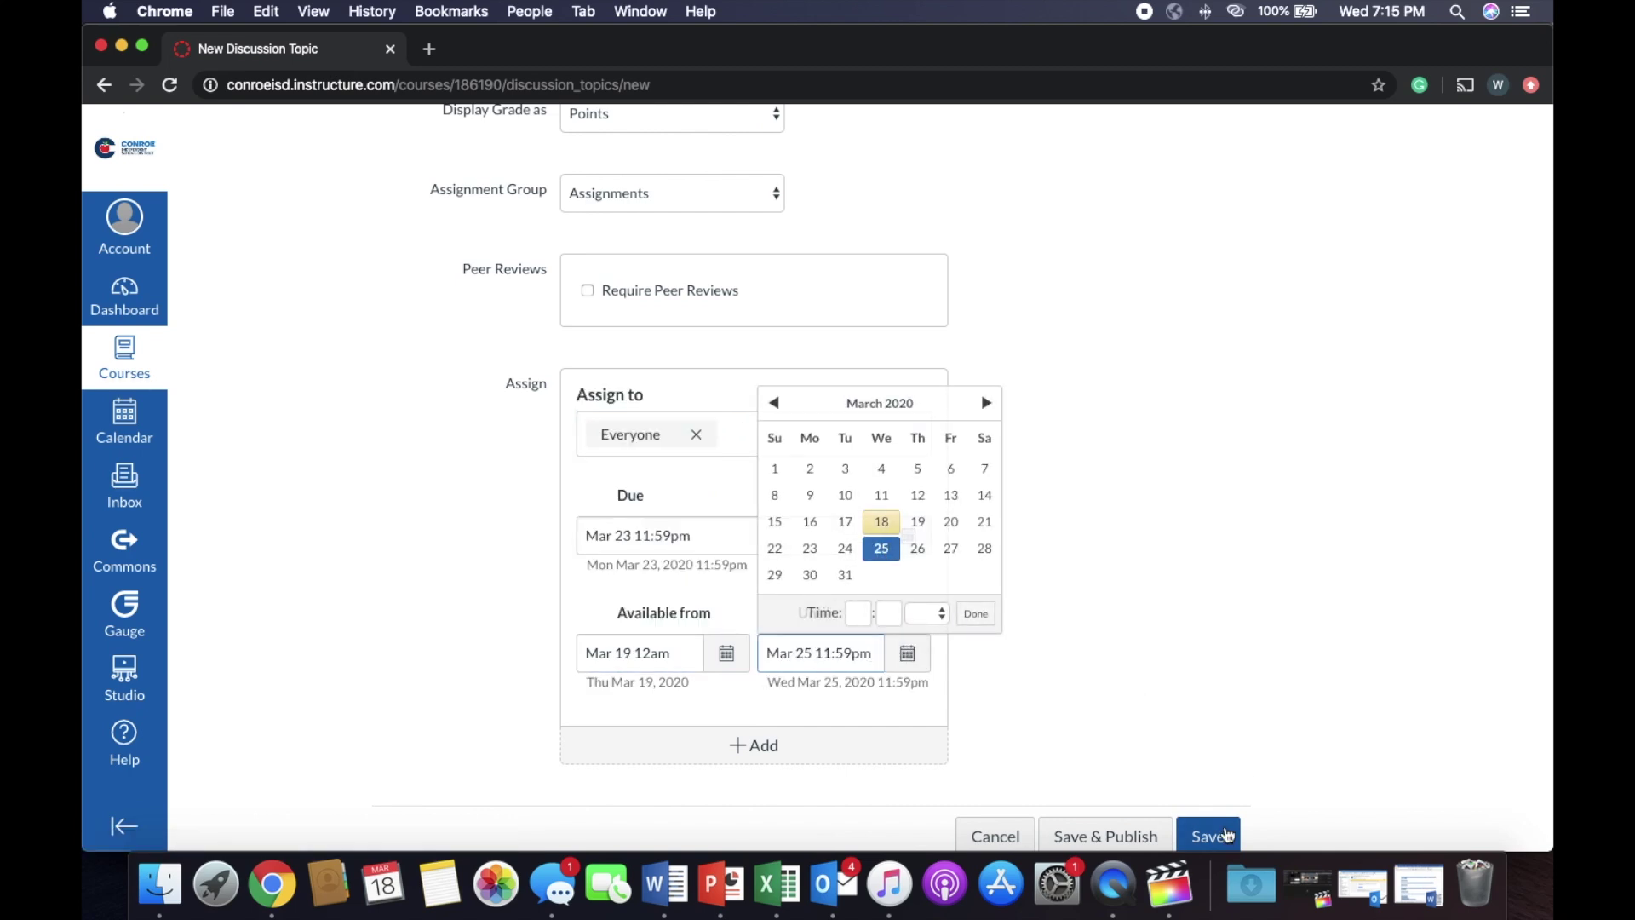
click(1227, 835)
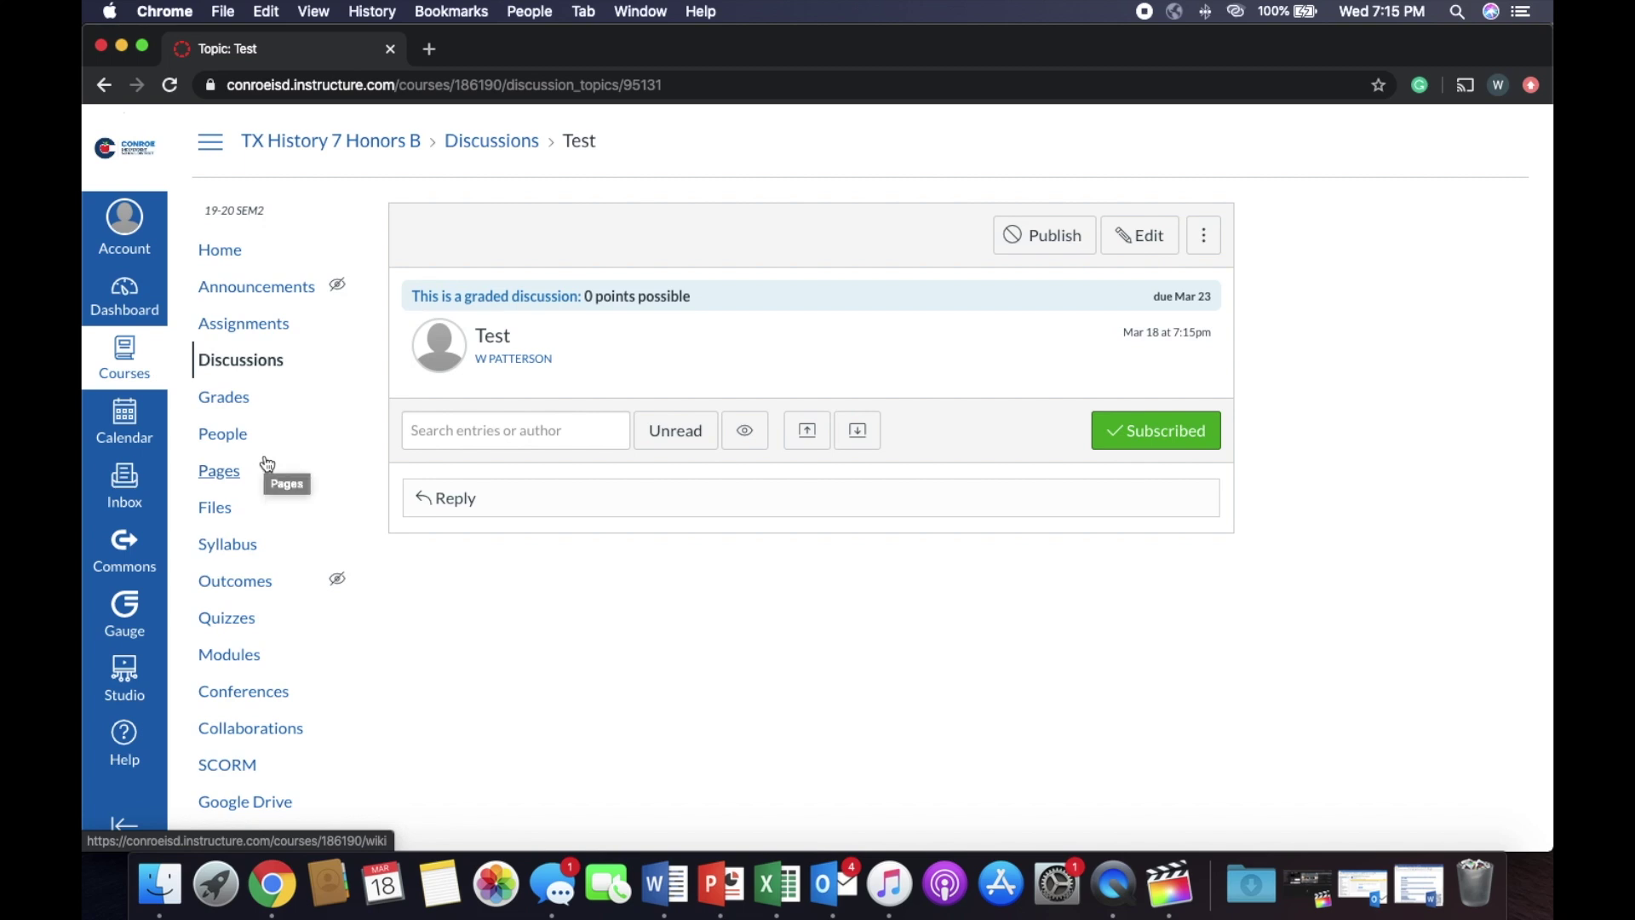
Browse the list of all course pages
scroll(267, 463, down, 1)
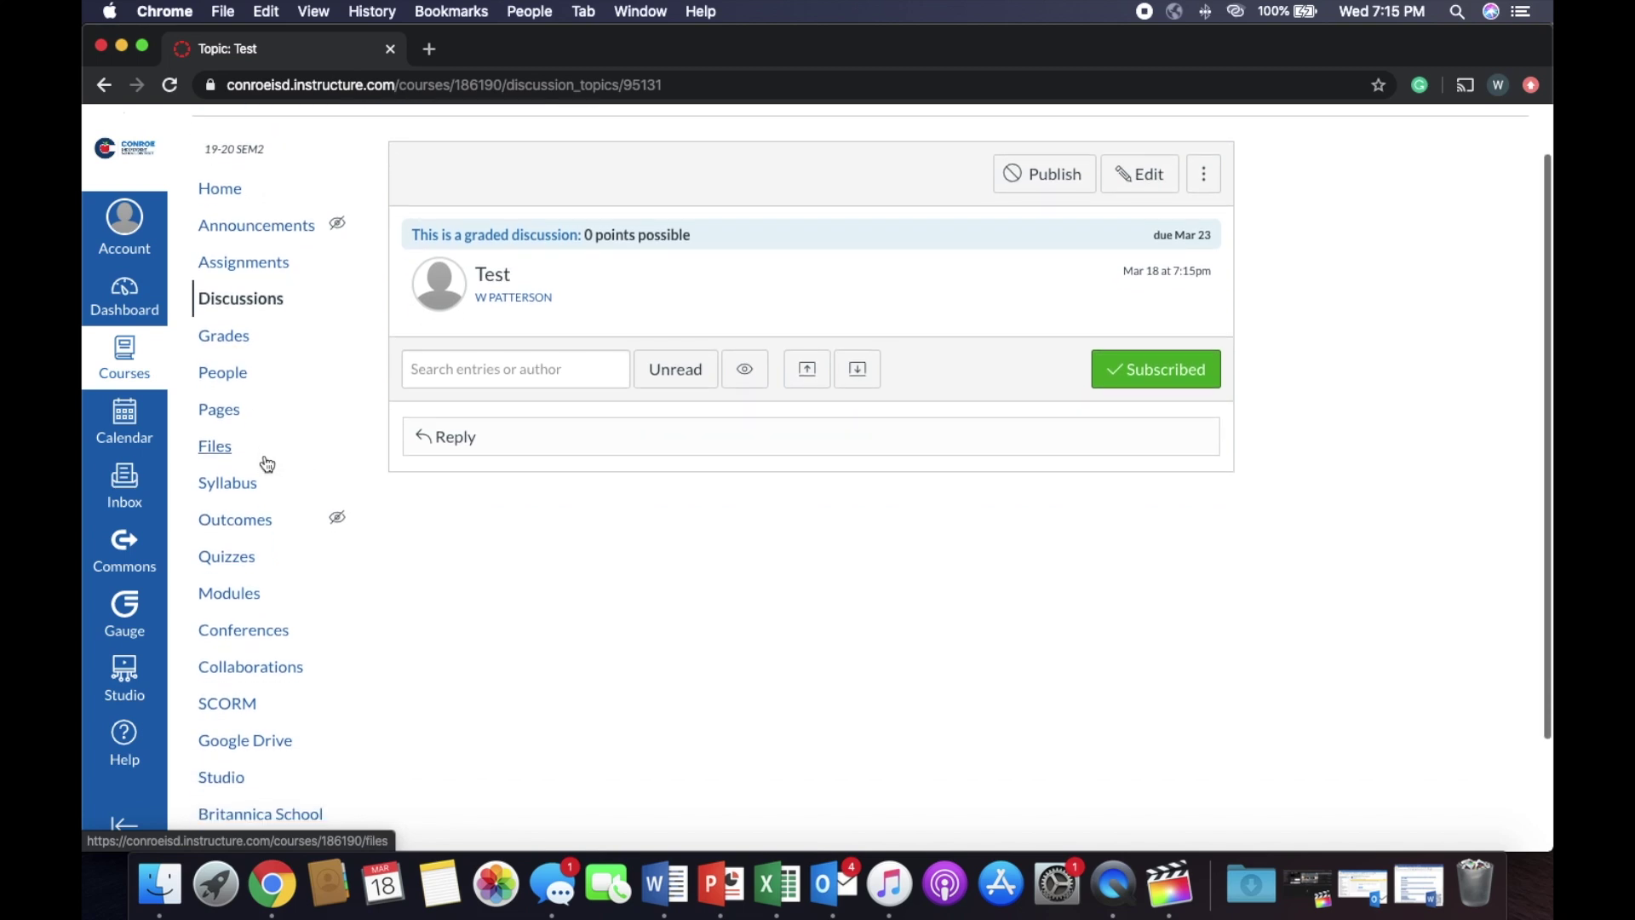
click(223, 413)
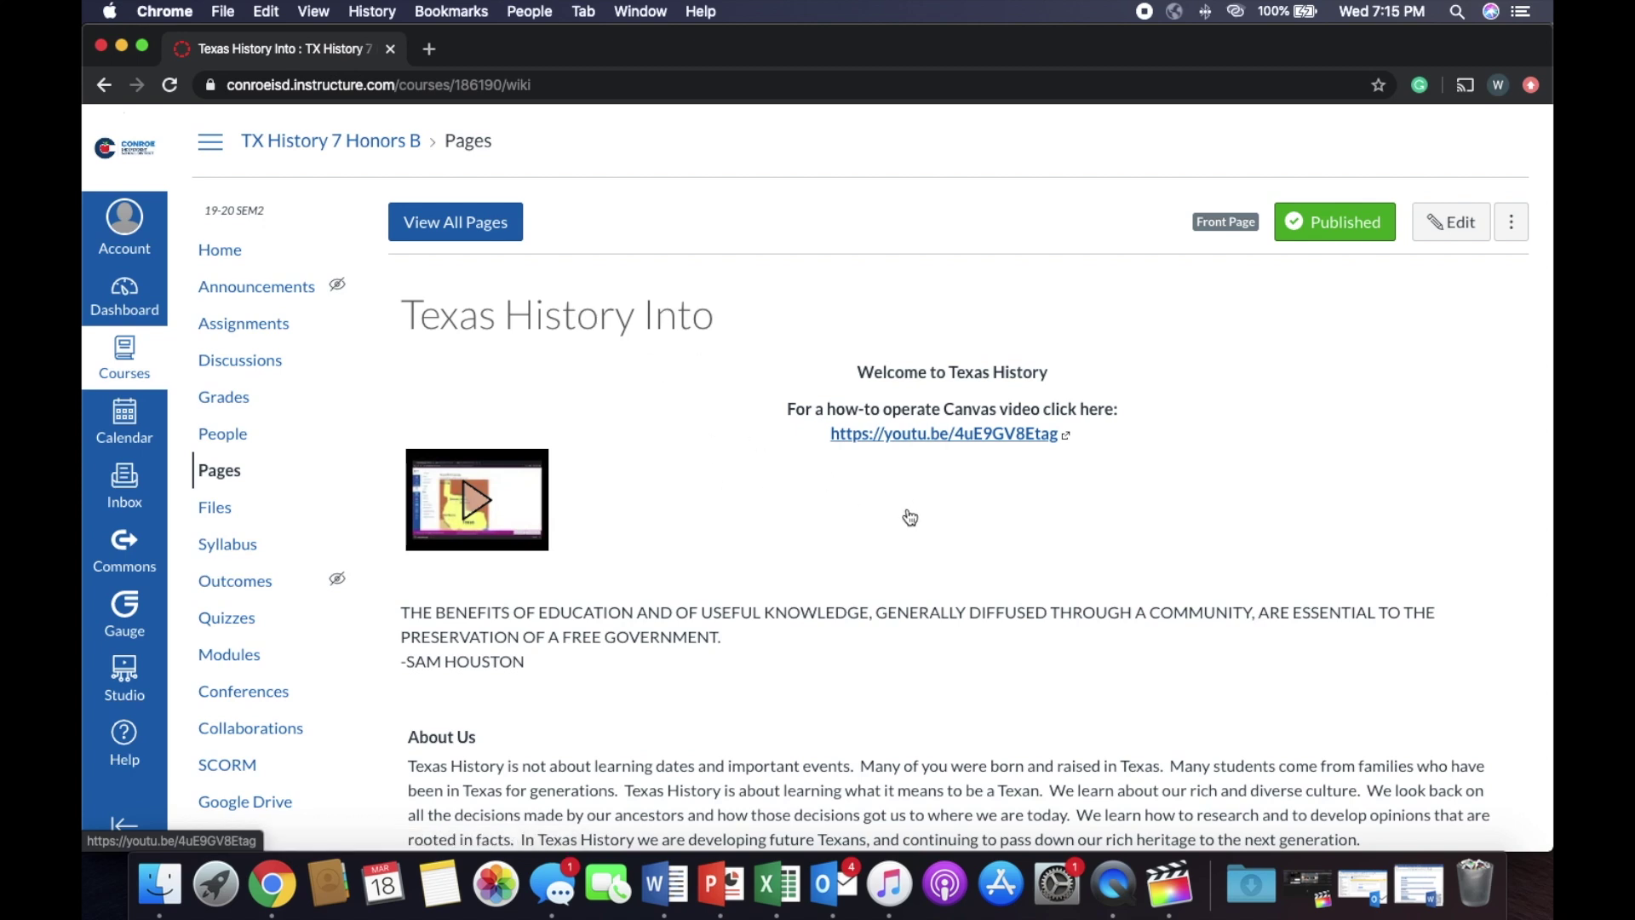
click(465, 224)
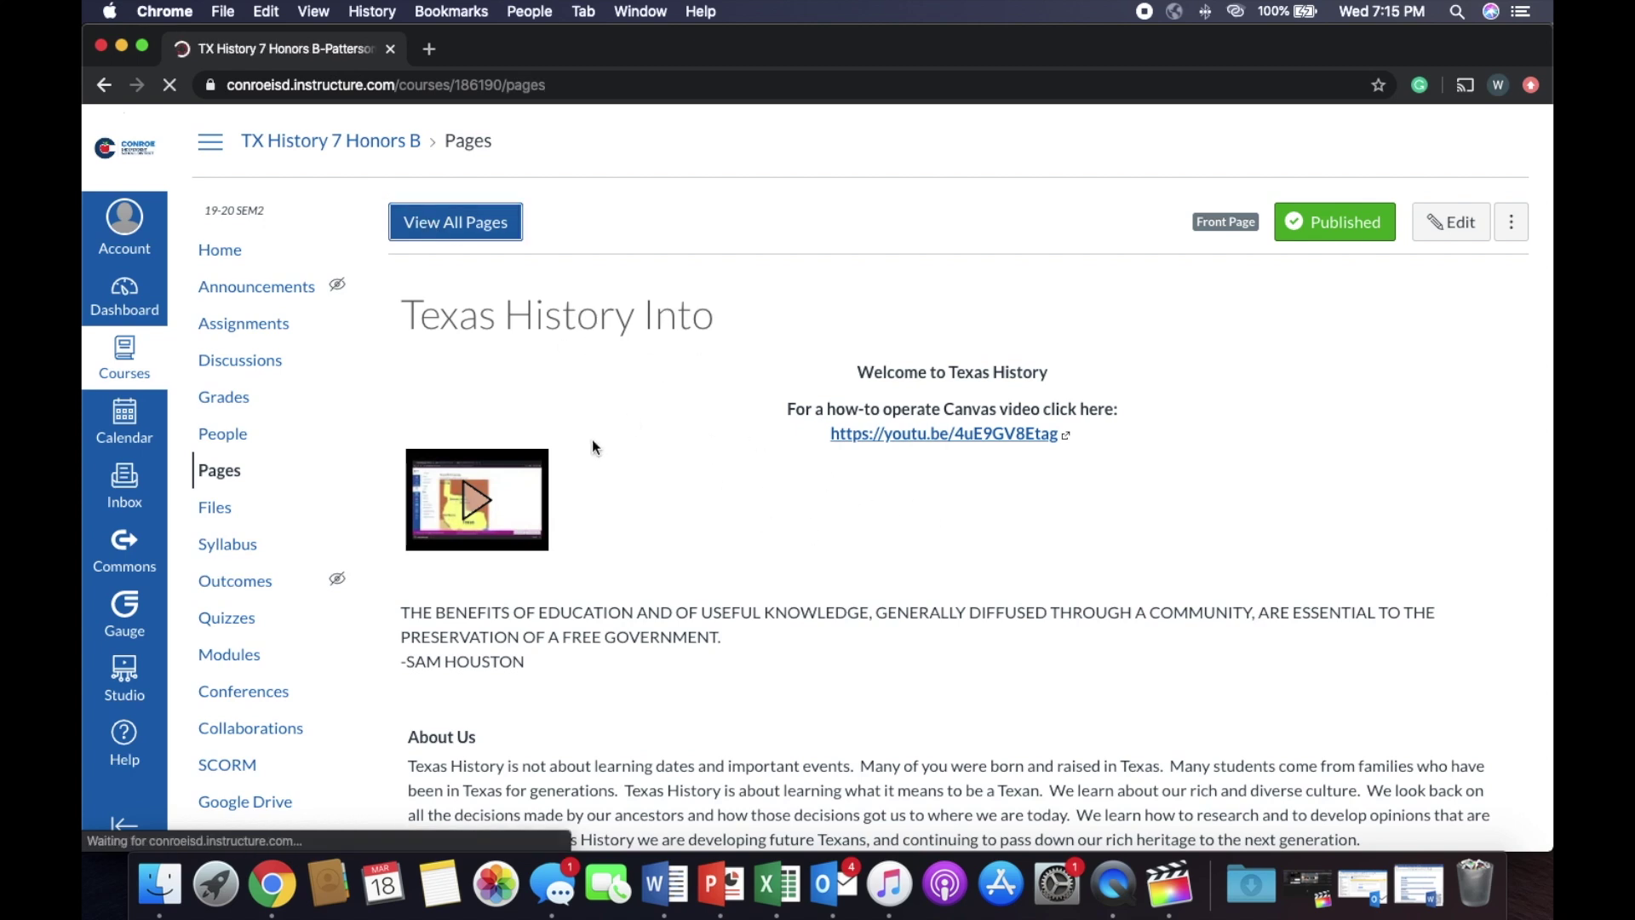
scroll(852, 452, down, 5)
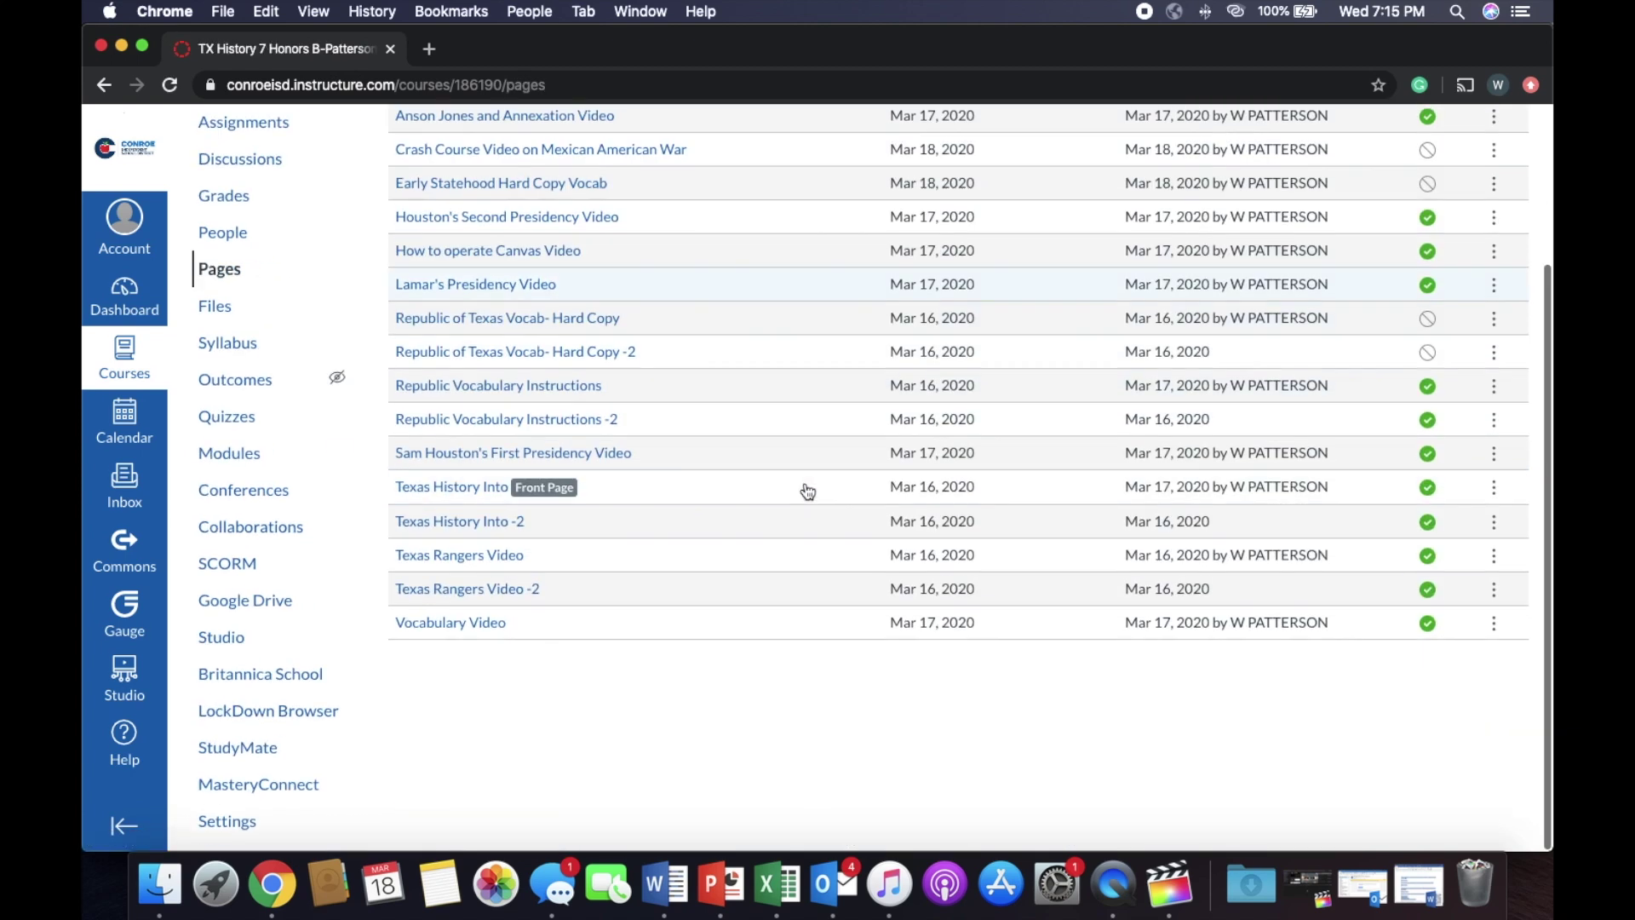
scroll(808, 491, up, 5)
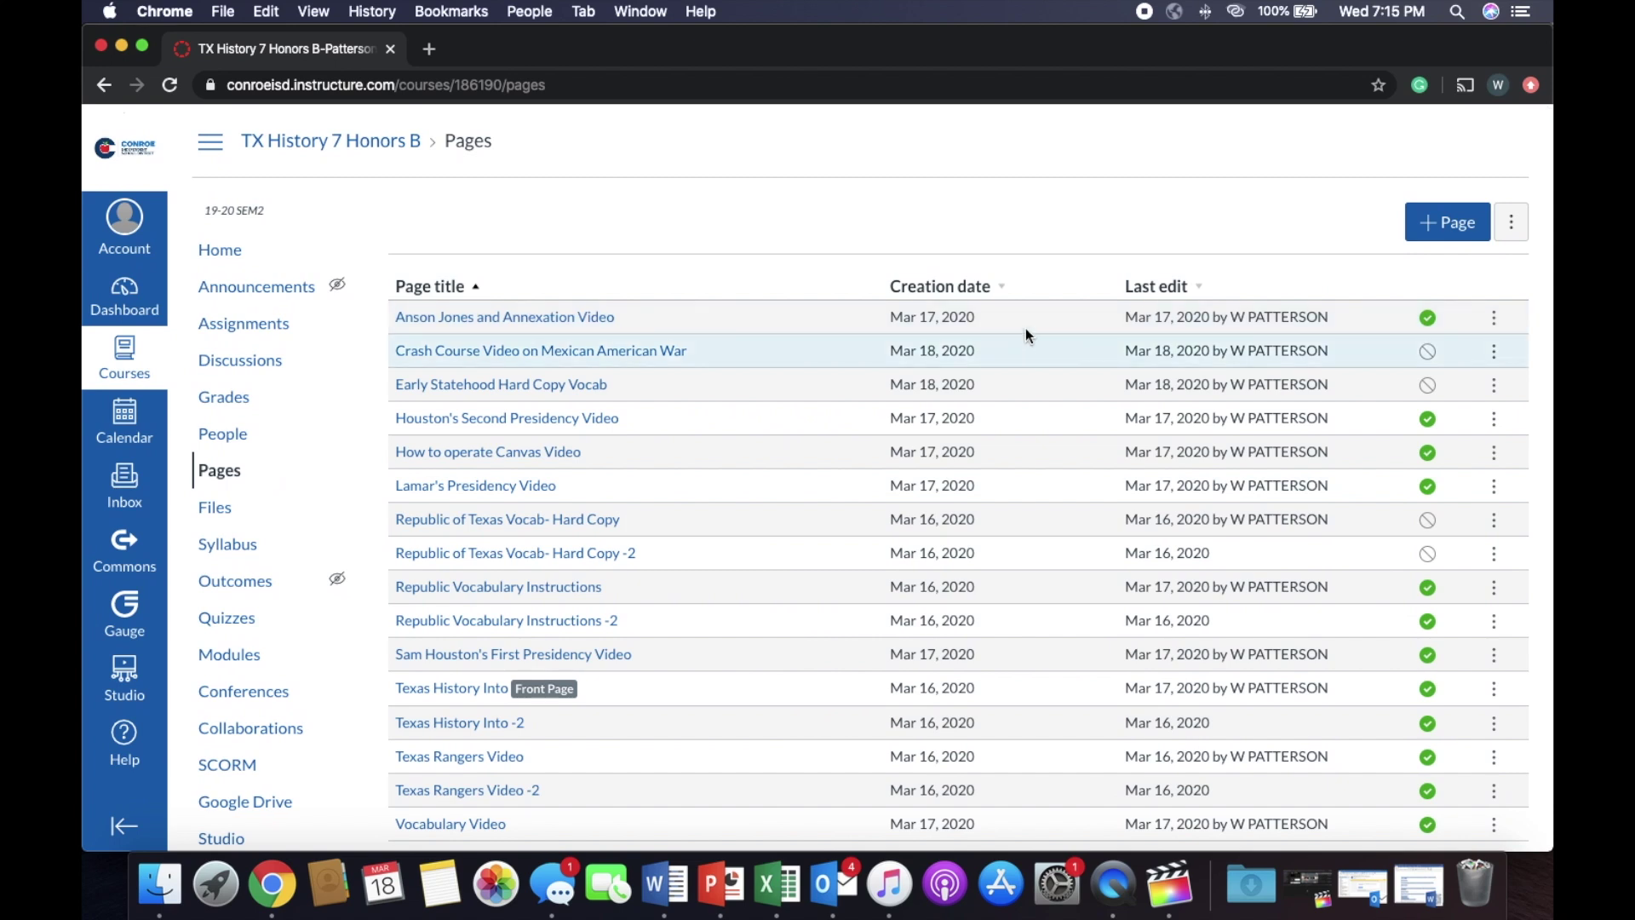
Start a new course page, then leave it unsaved for the course Files
click(1422, 228)
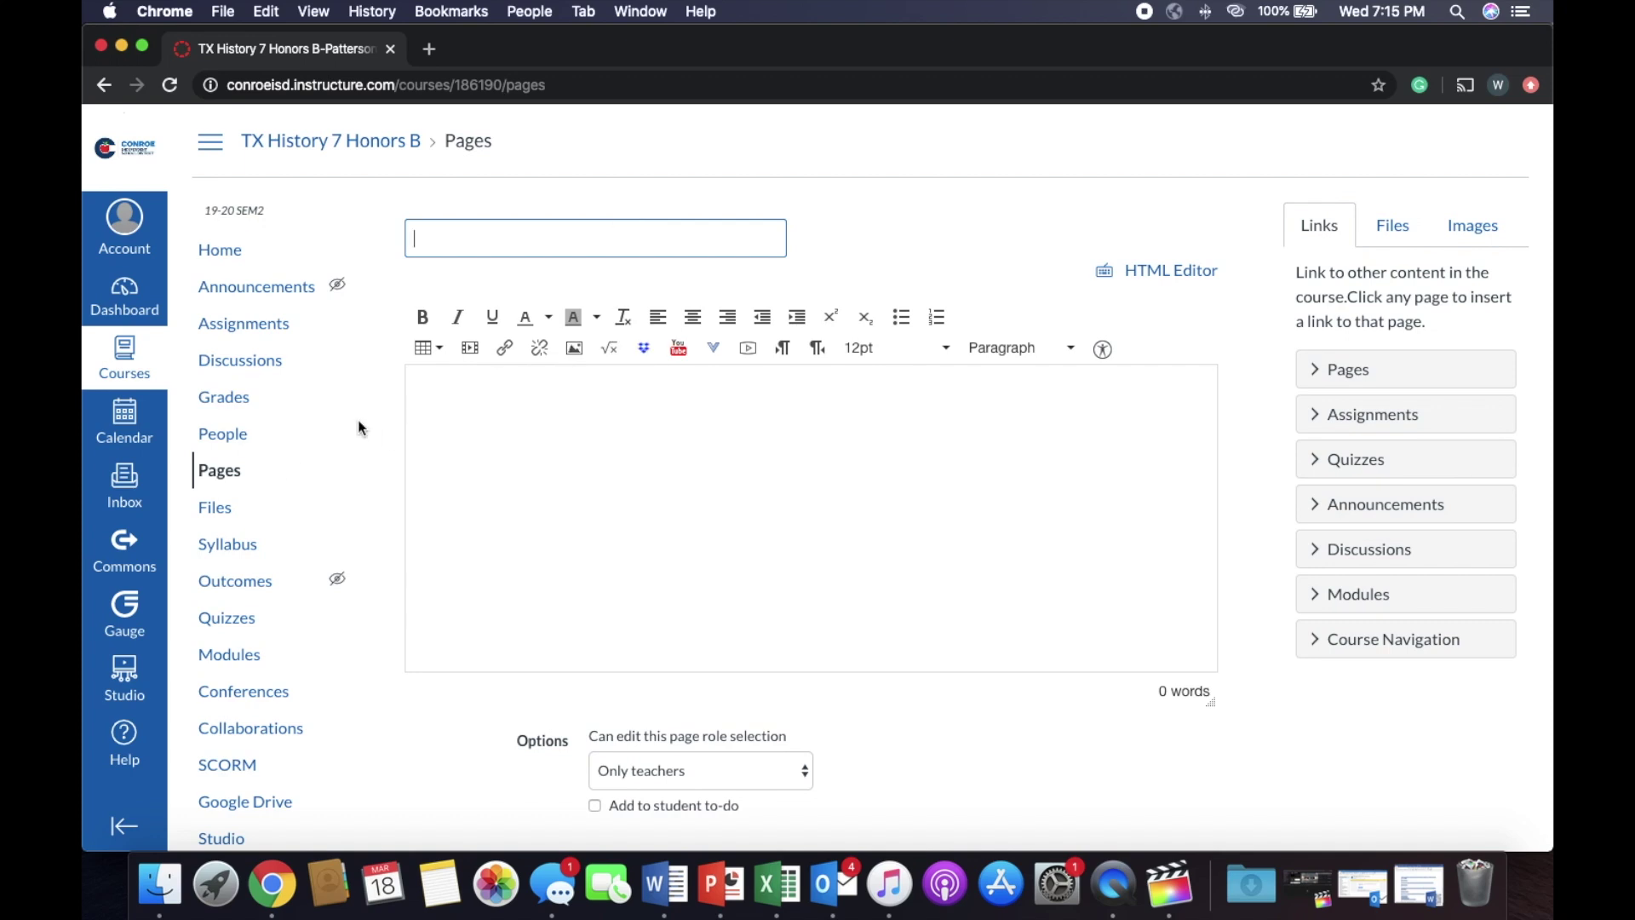
click(238, 511)
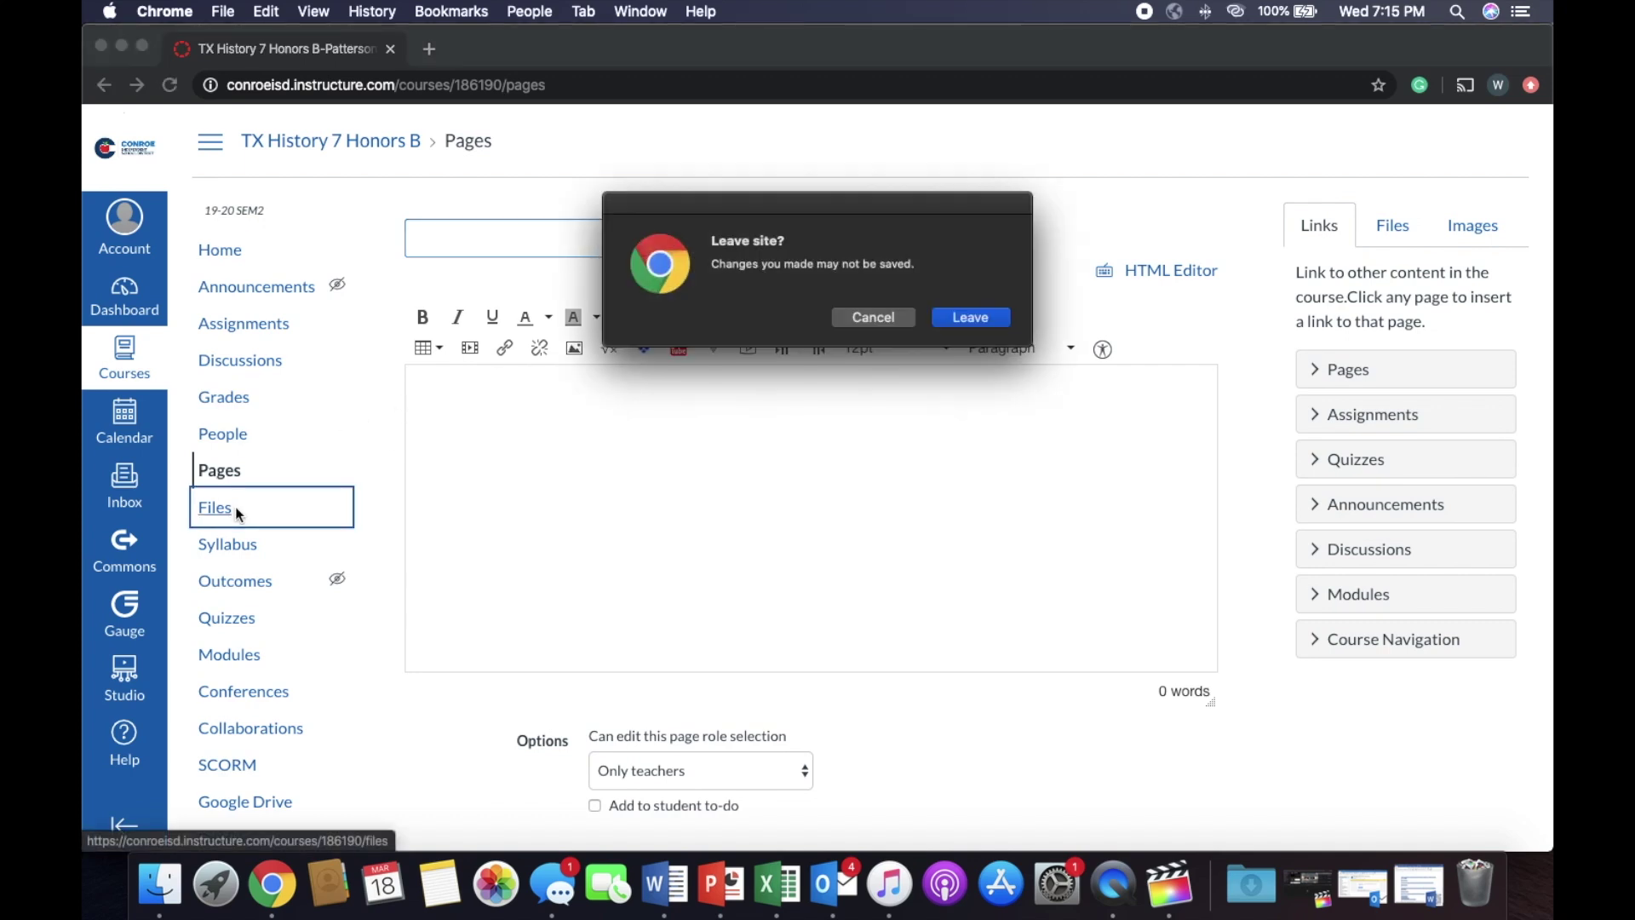
click(968, 318)
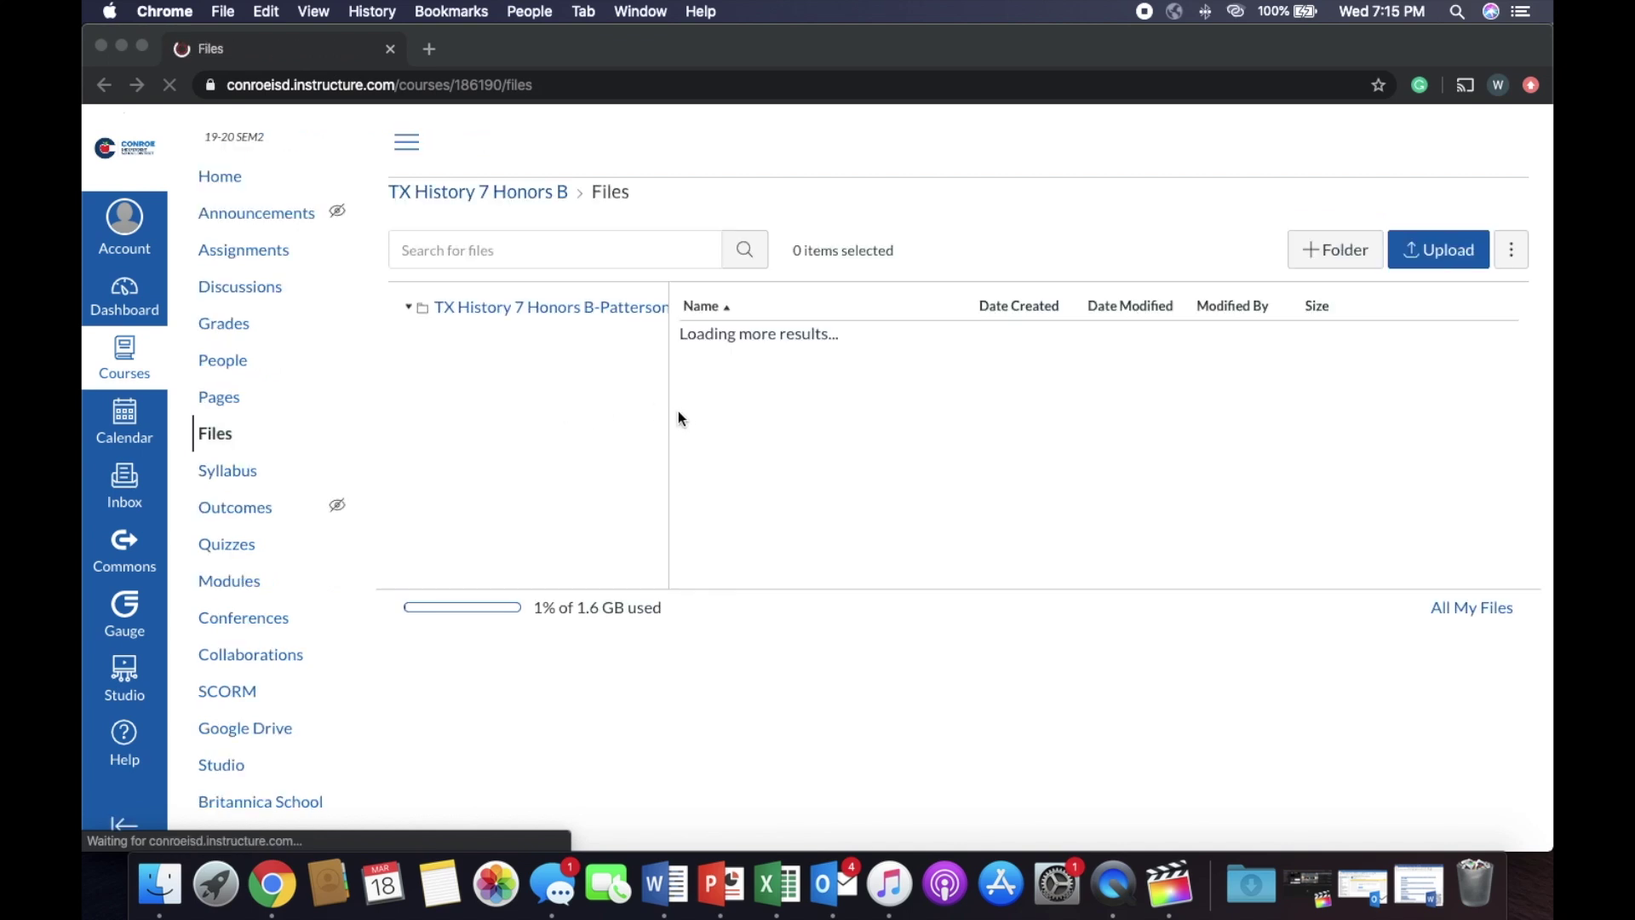
Look through the course Files list, then move on to the Quizzes page
scroll(976, 419, down, 3)
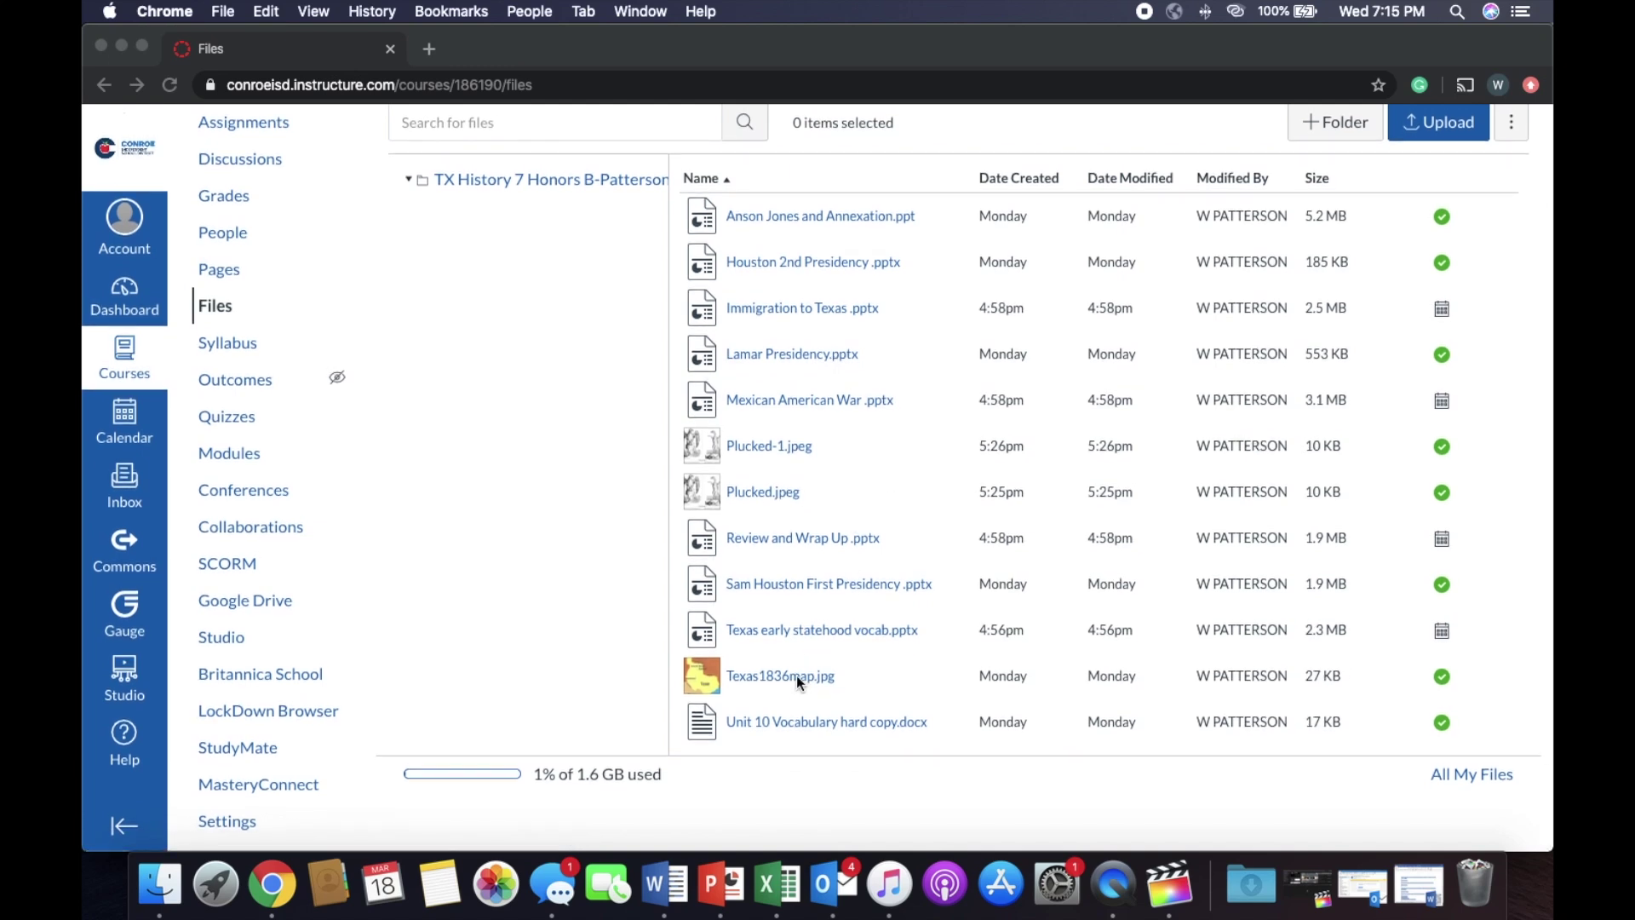
scroll(707, 332, up, 3)
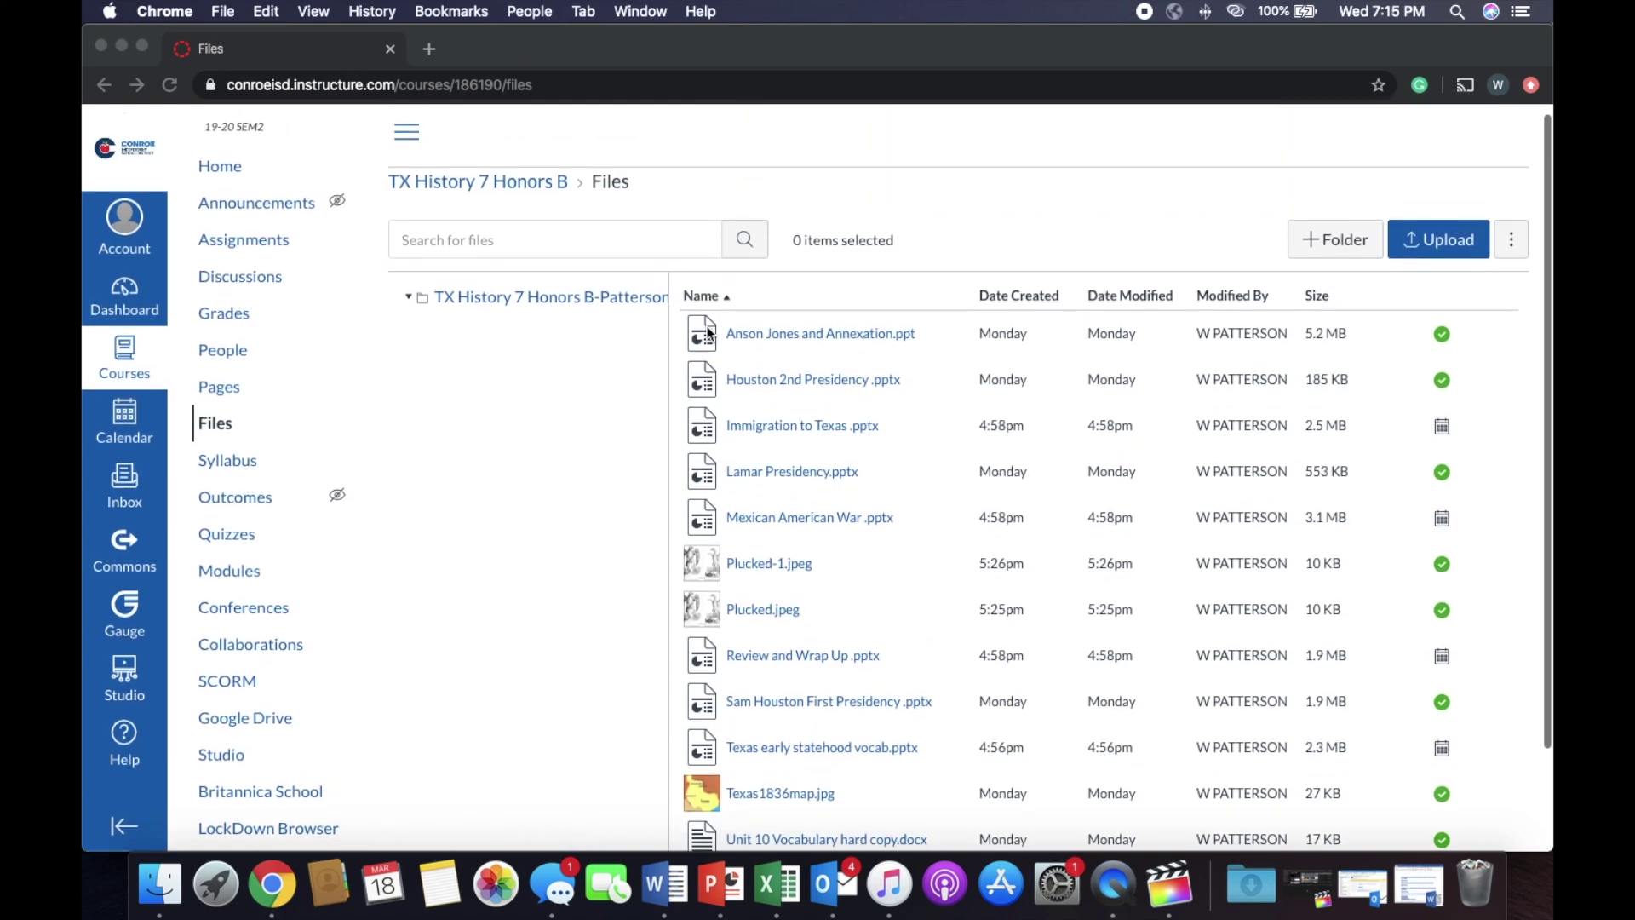
scroll(694, 332, down, 3)
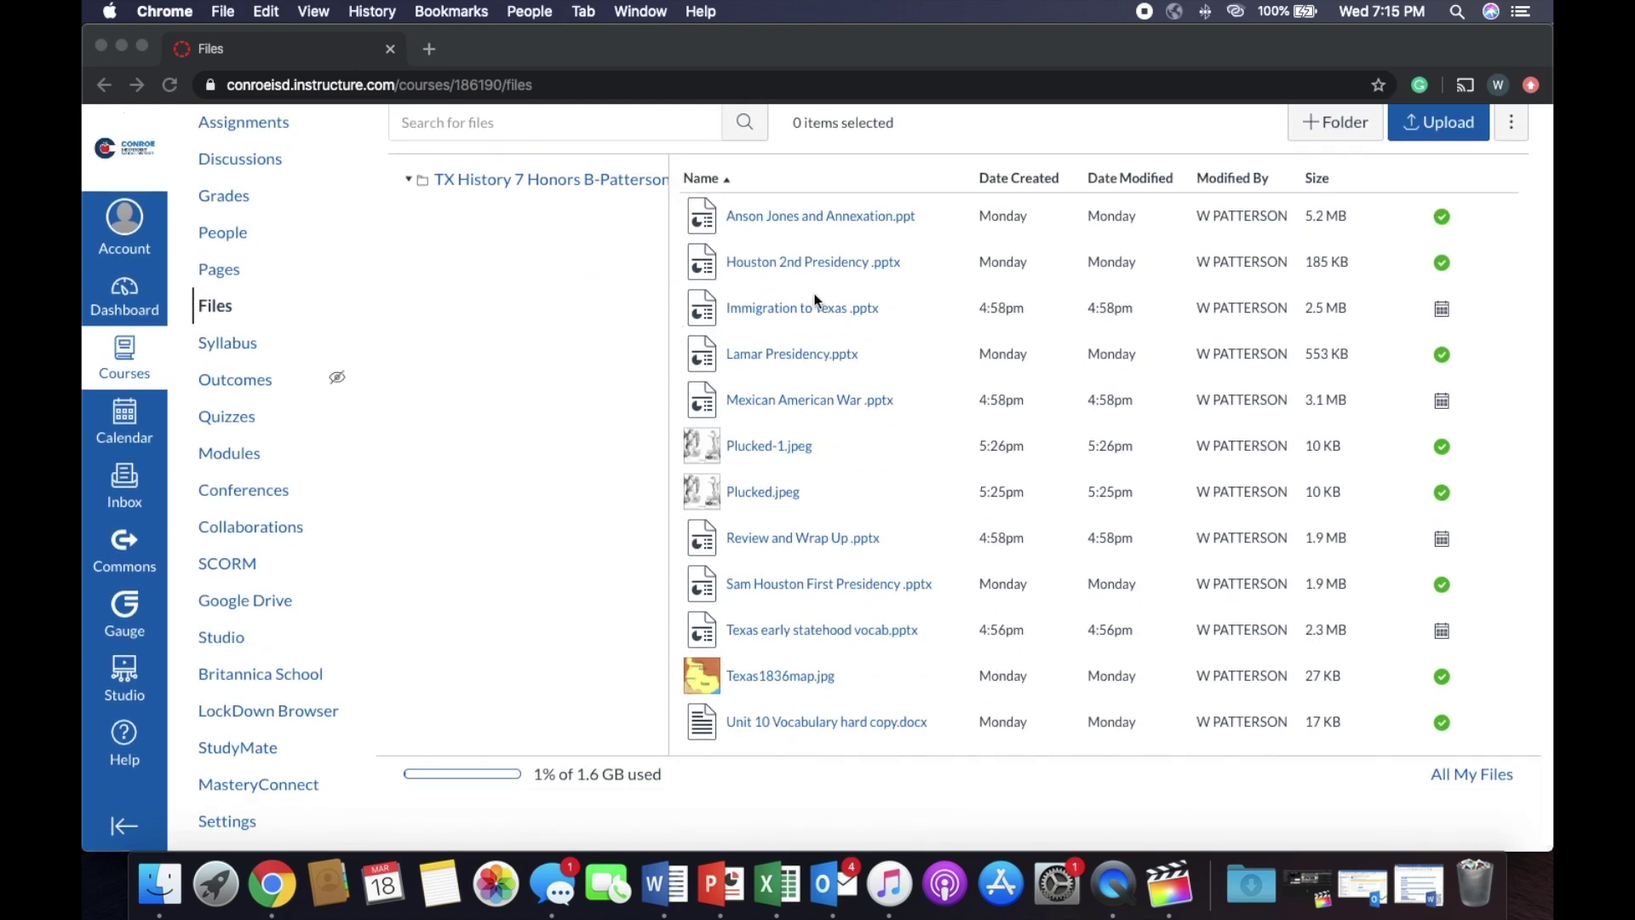
click(223, 426)
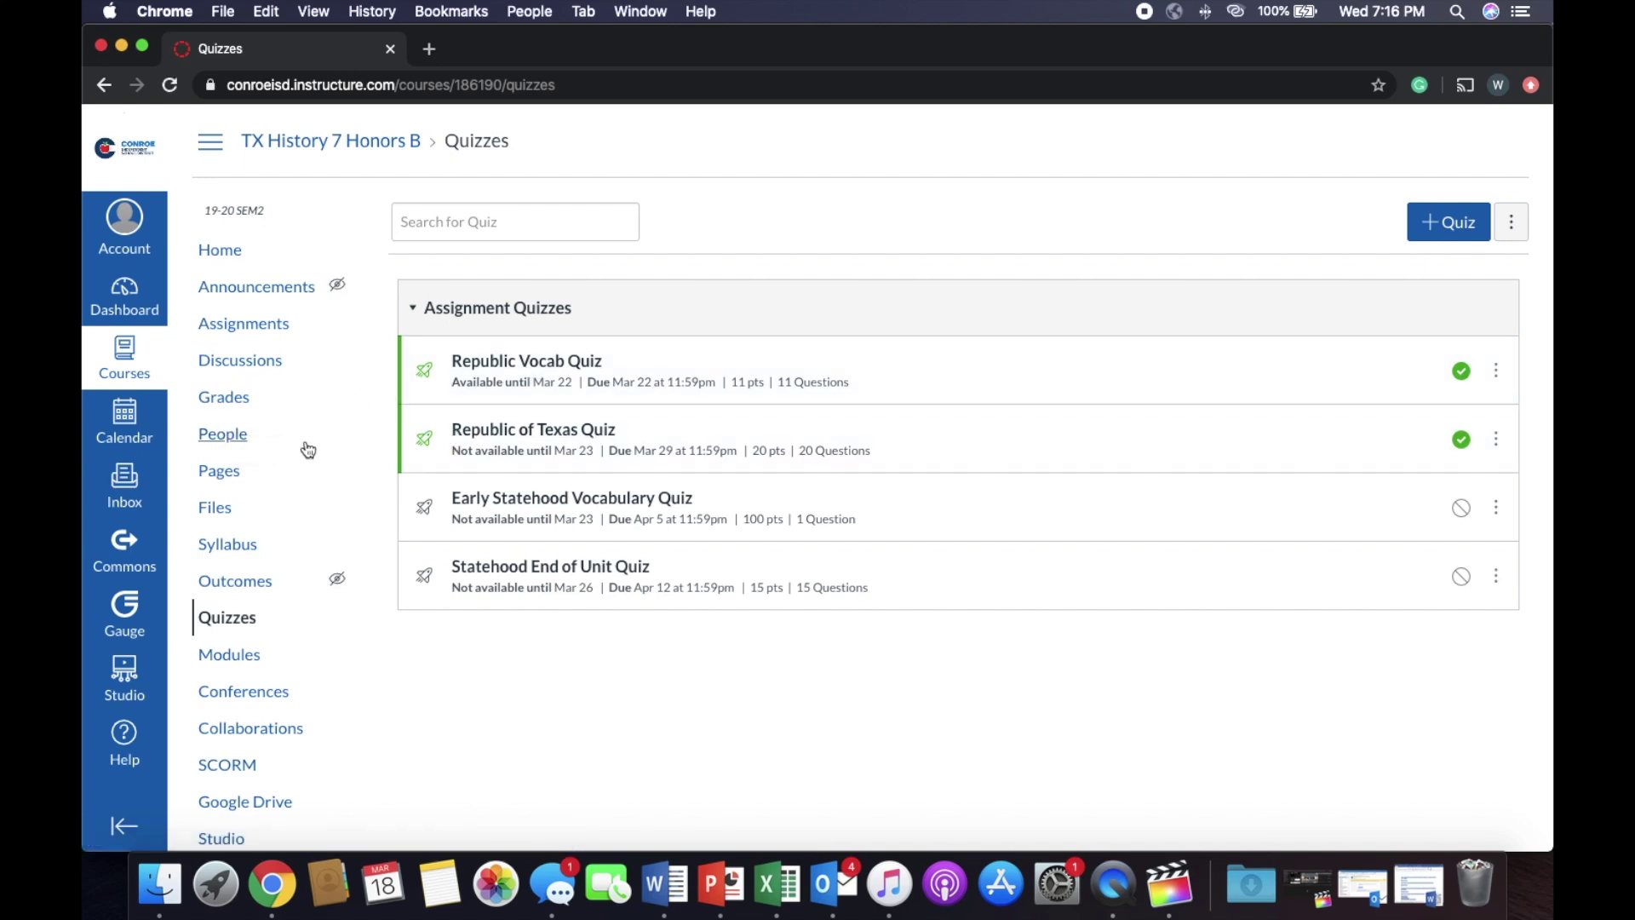
Review the four course quizzes and their availability, then return to Modules
scroll(307, 444, down, 2)
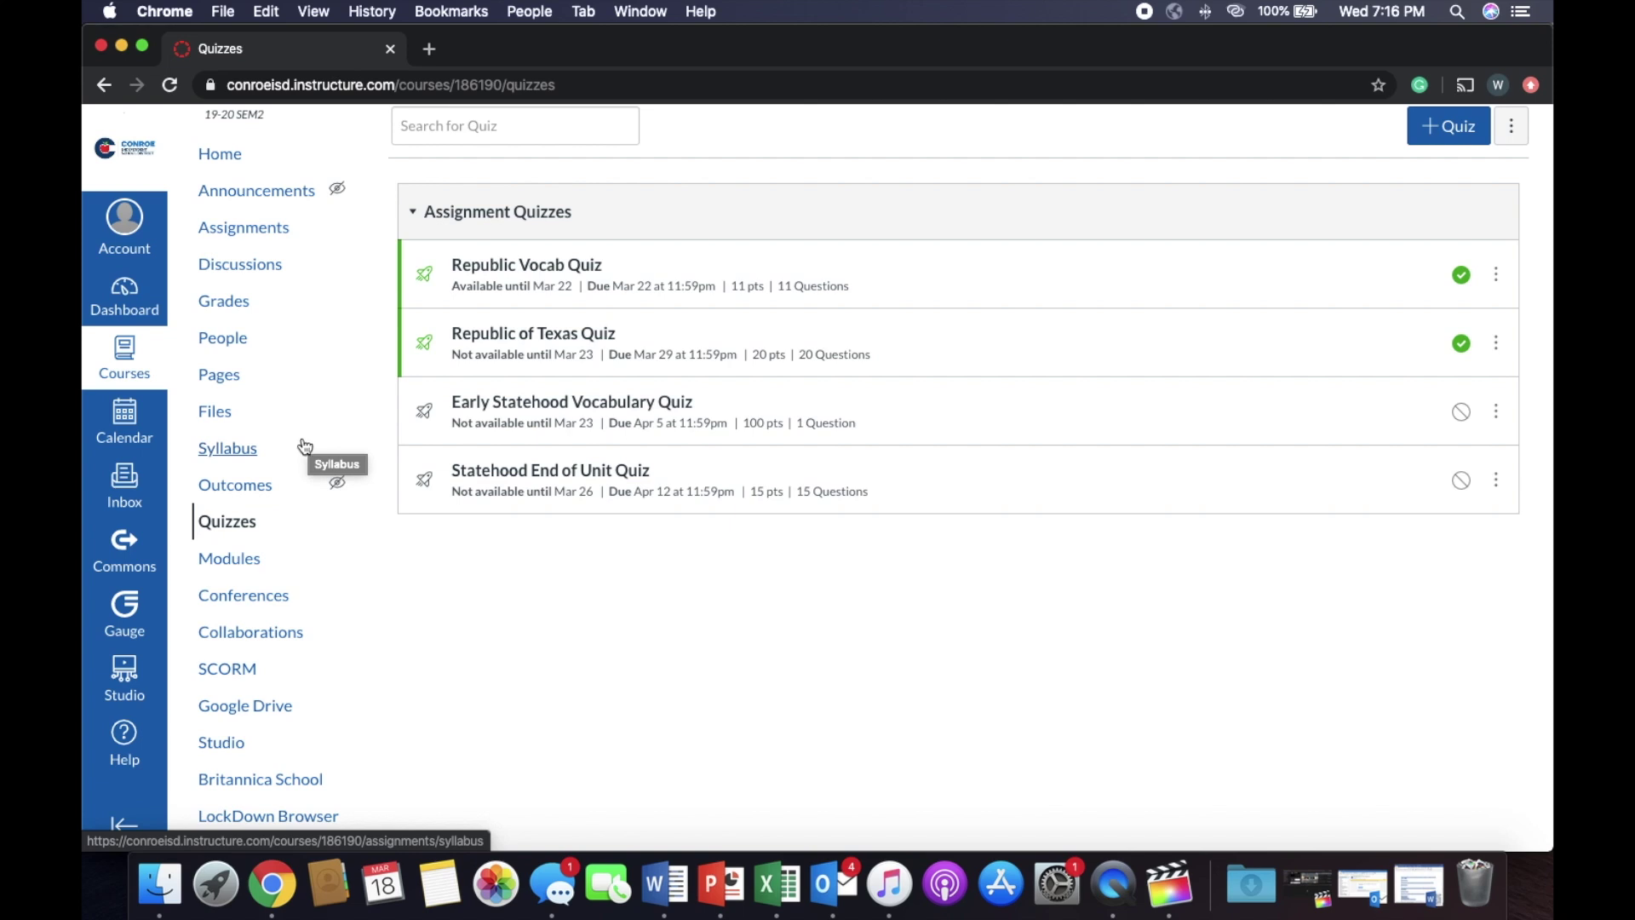
scroll(304, 444, up, 1)
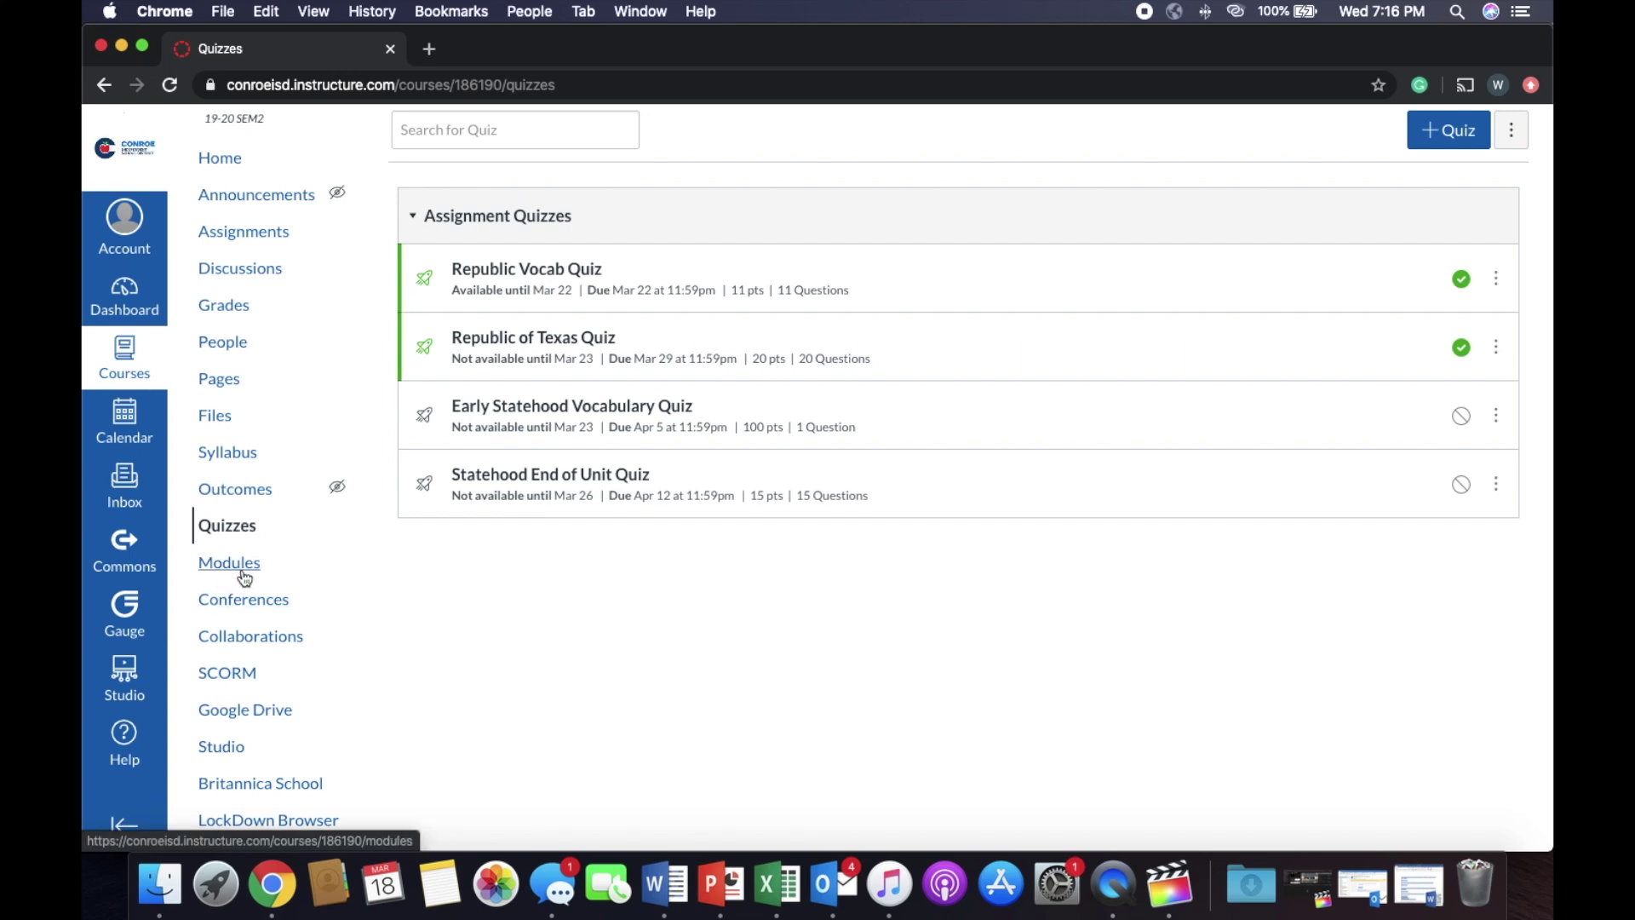
scroll(239, 576, down, 3)
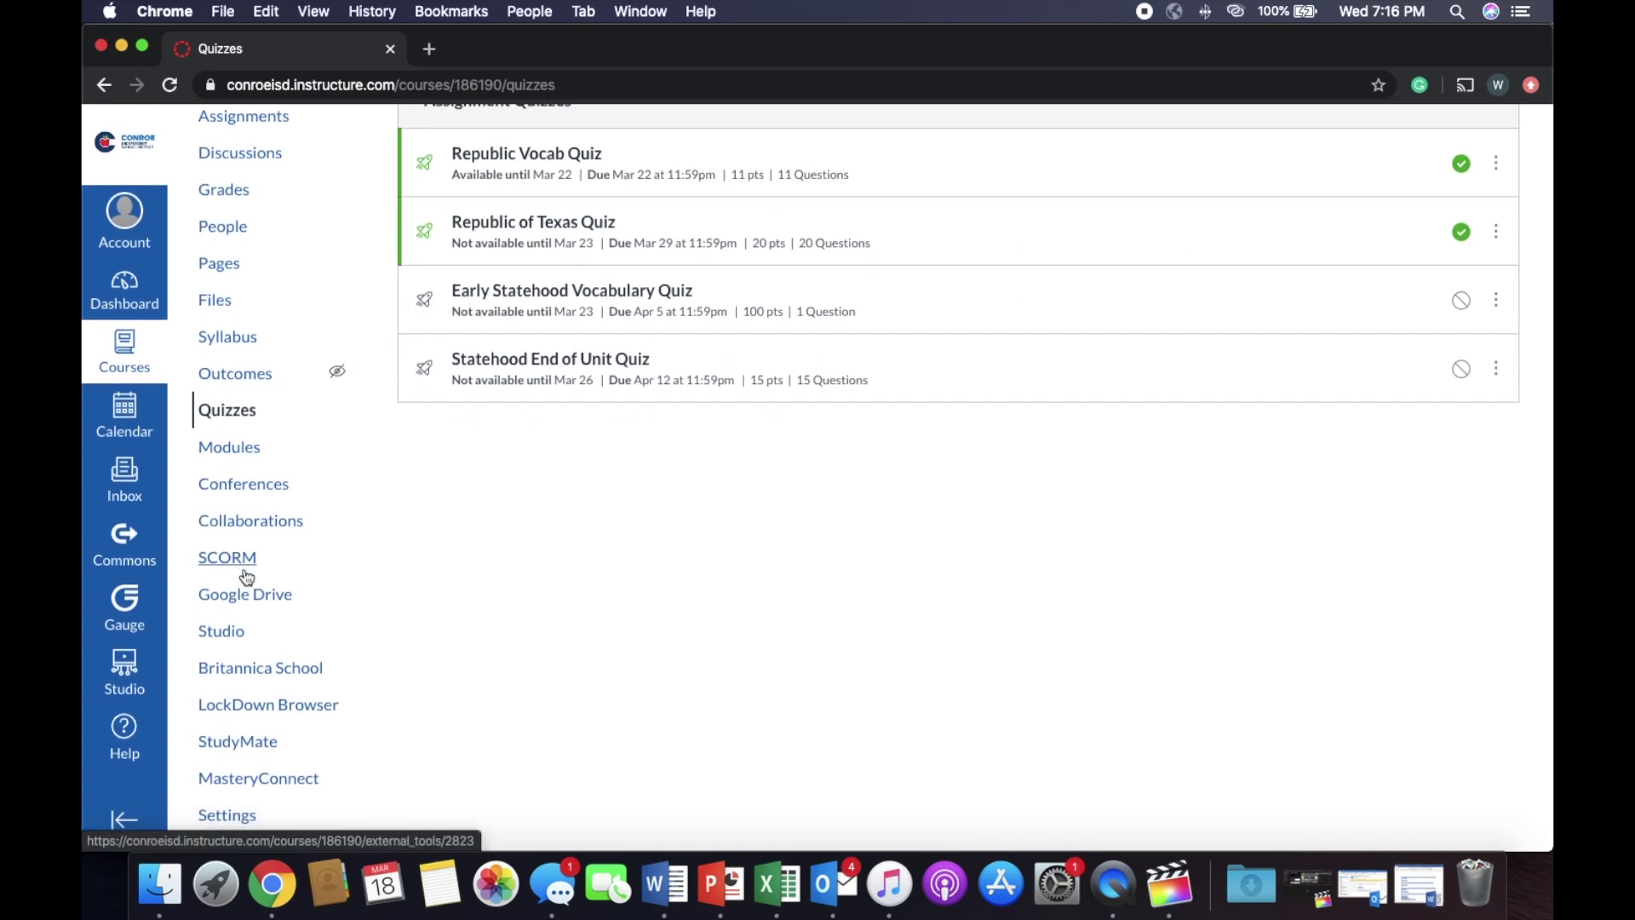
scroll(245, 578, up, 2)
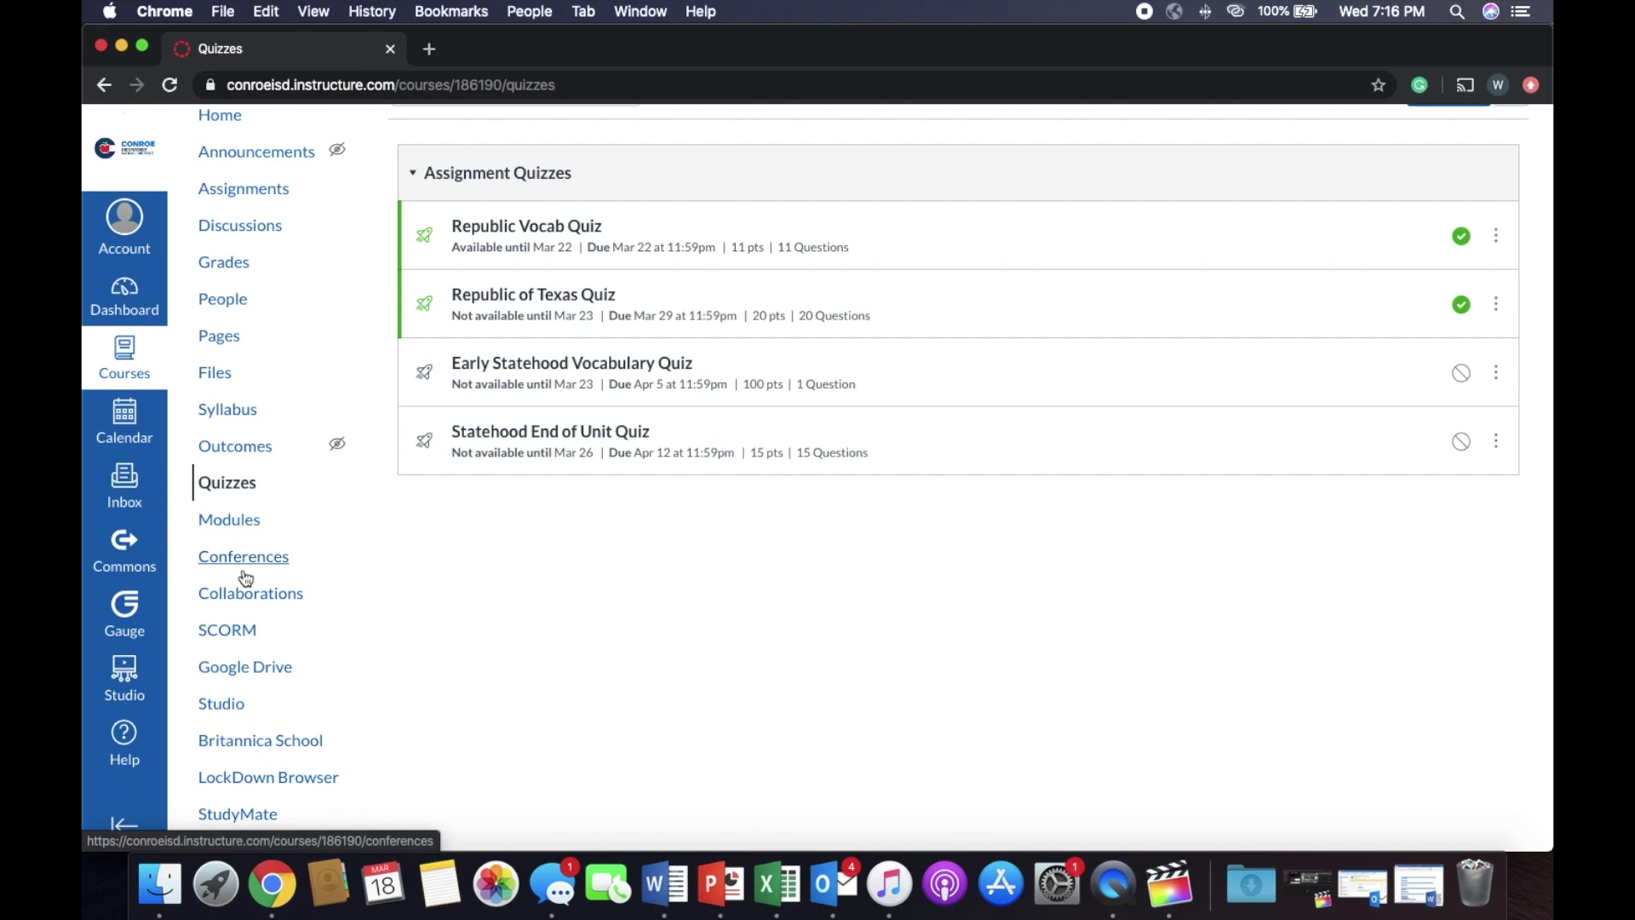
click(249, 523)
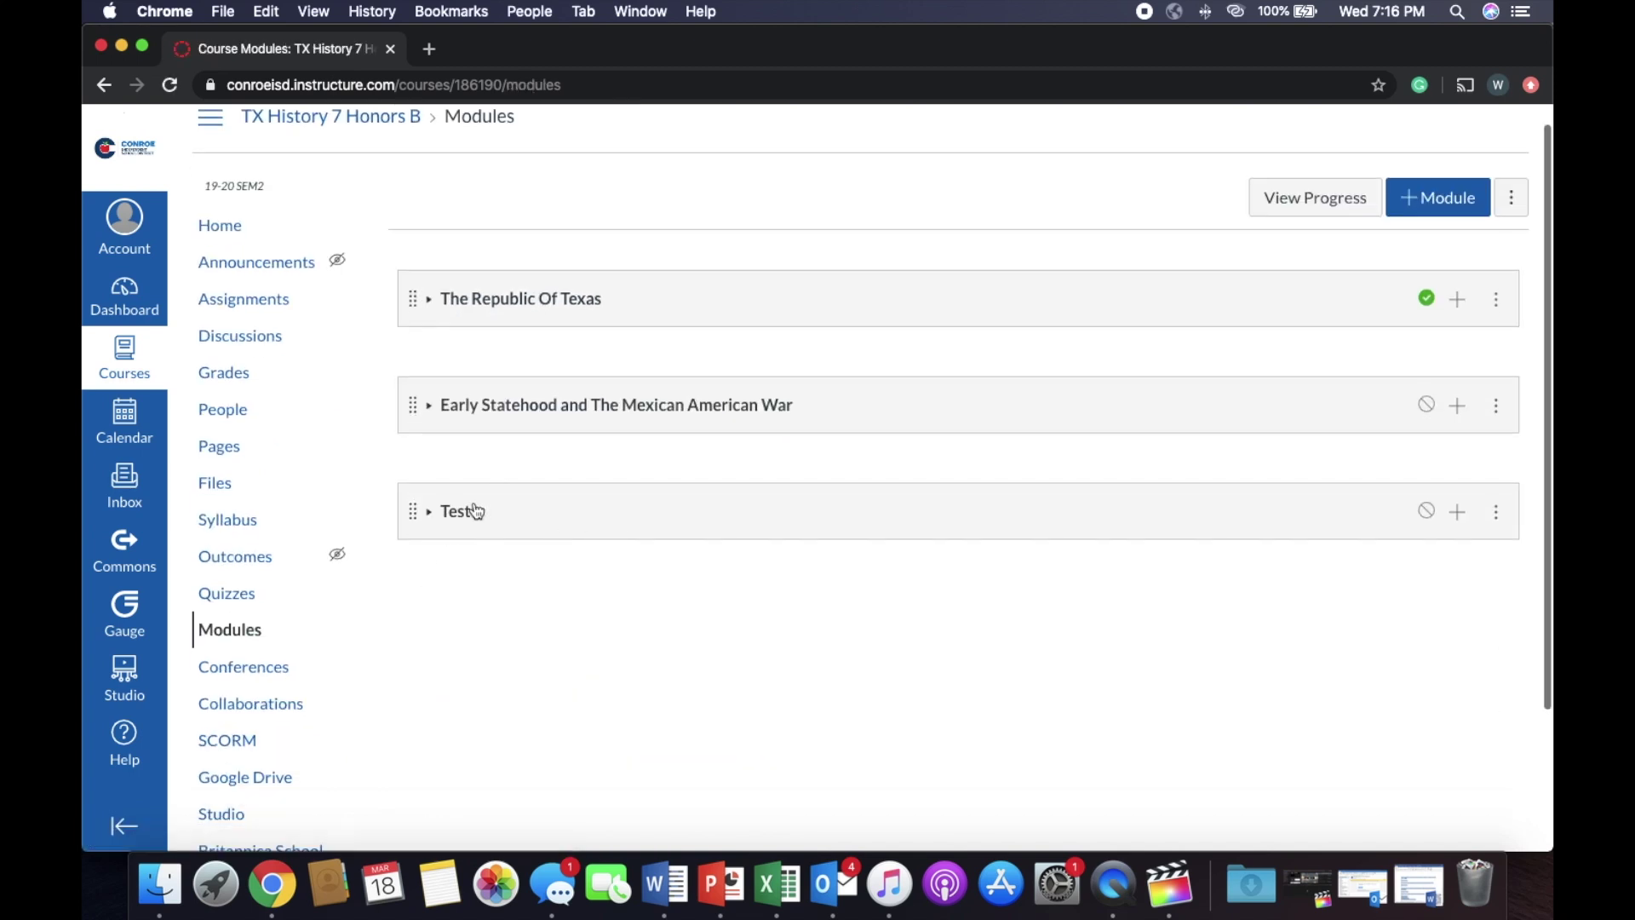
Add the Test assignment as an item in the Test module
click(477, 510)
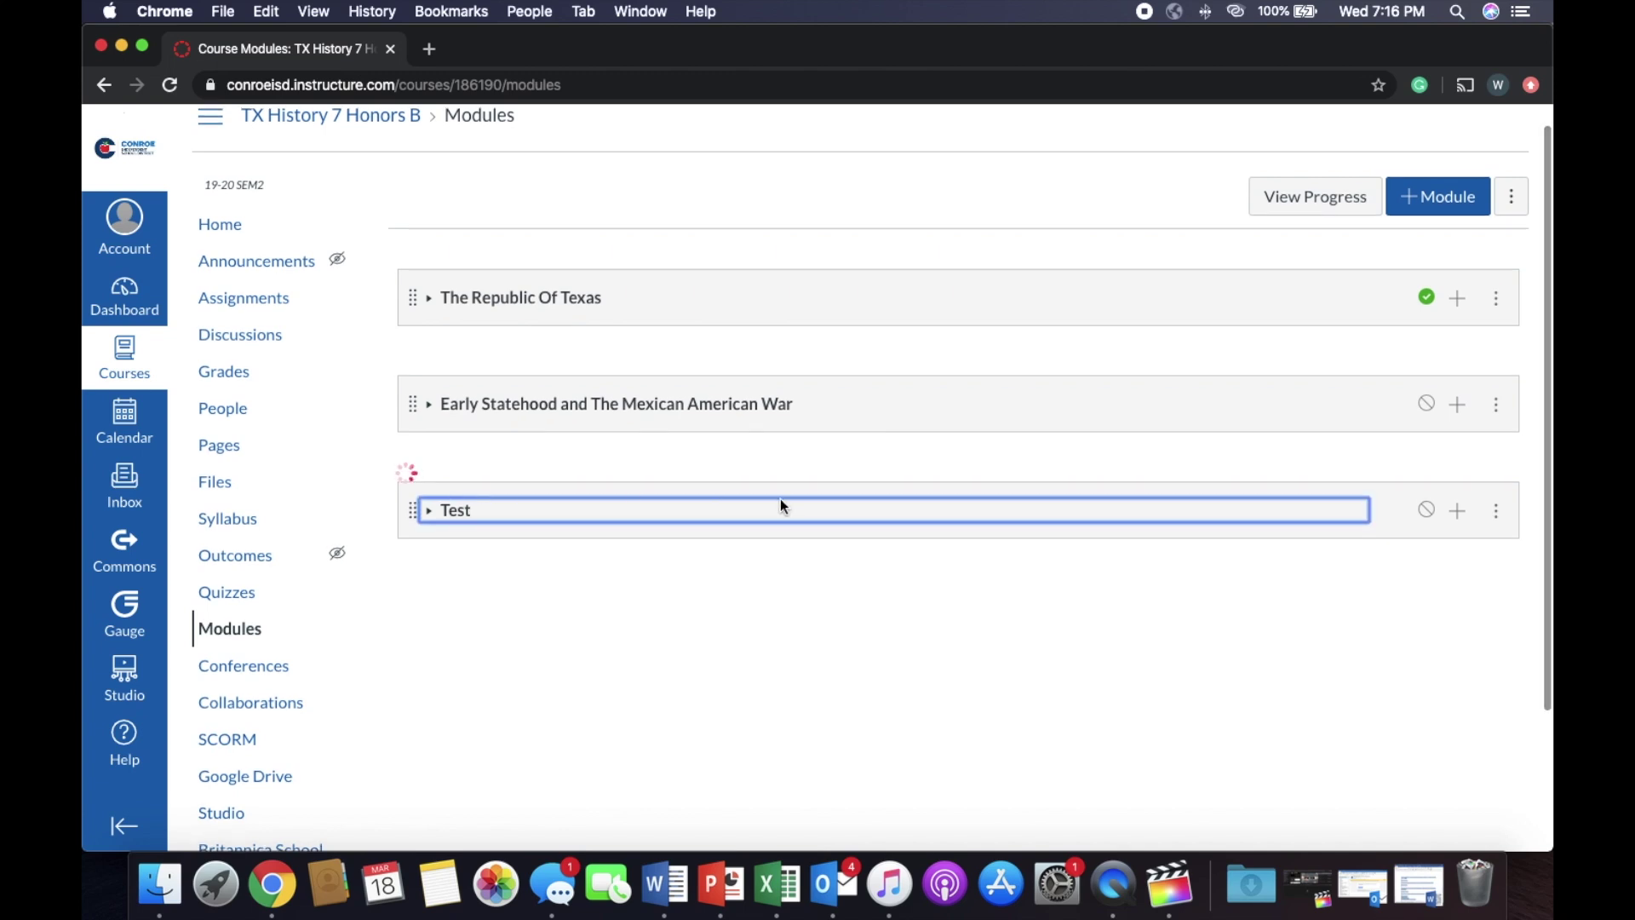
click(1459, 513)
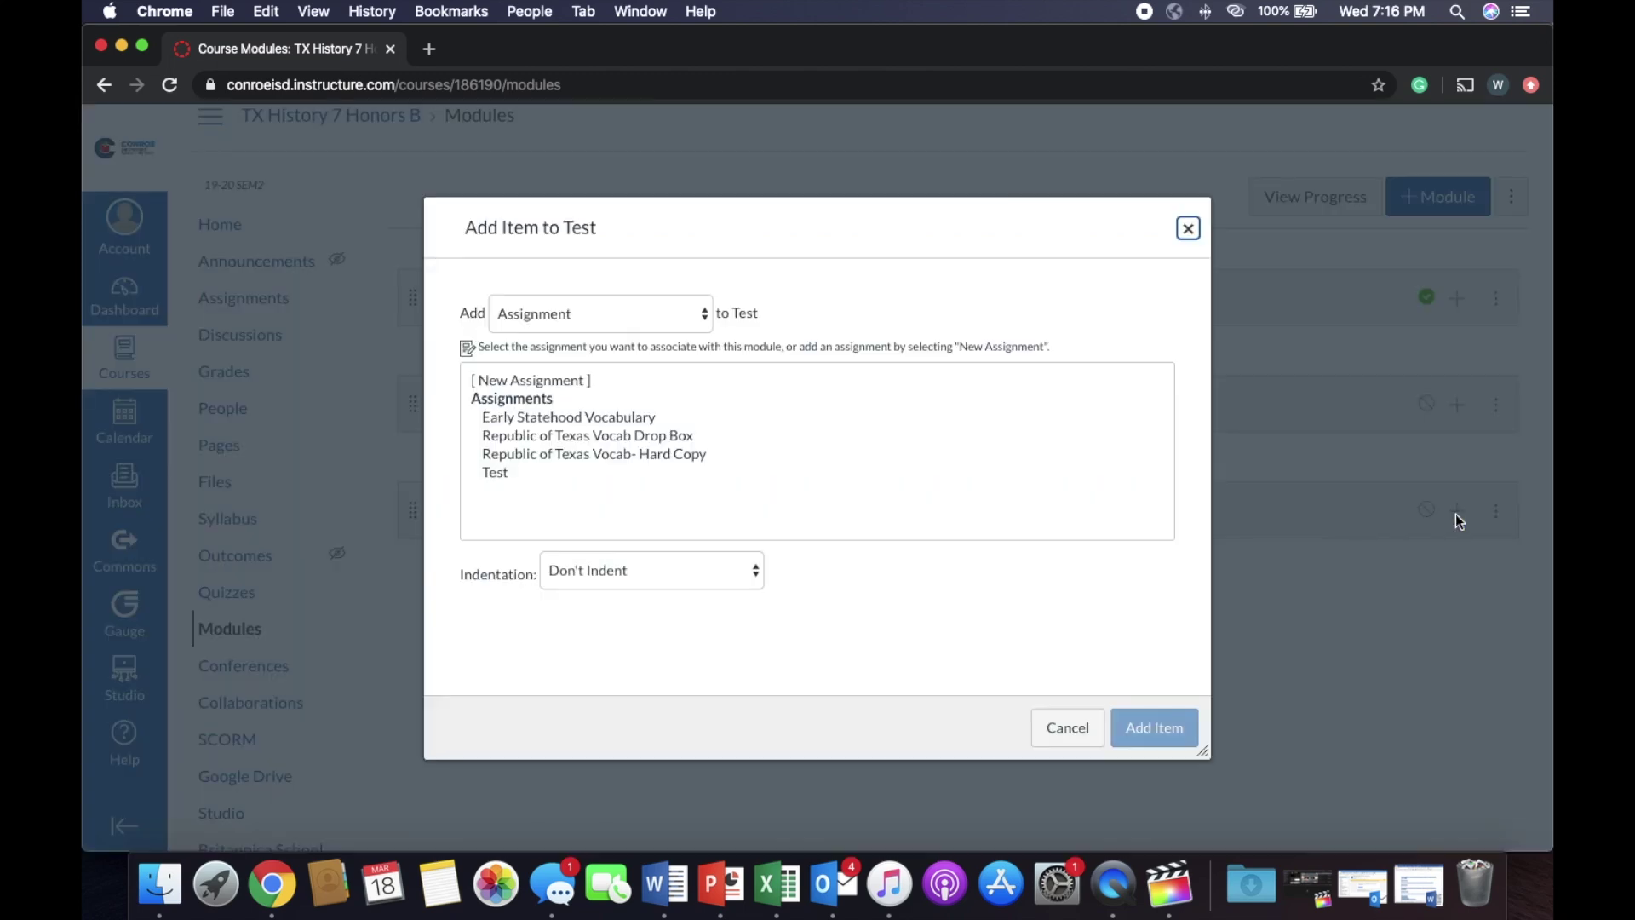
scroll(511, 490, down, 1)
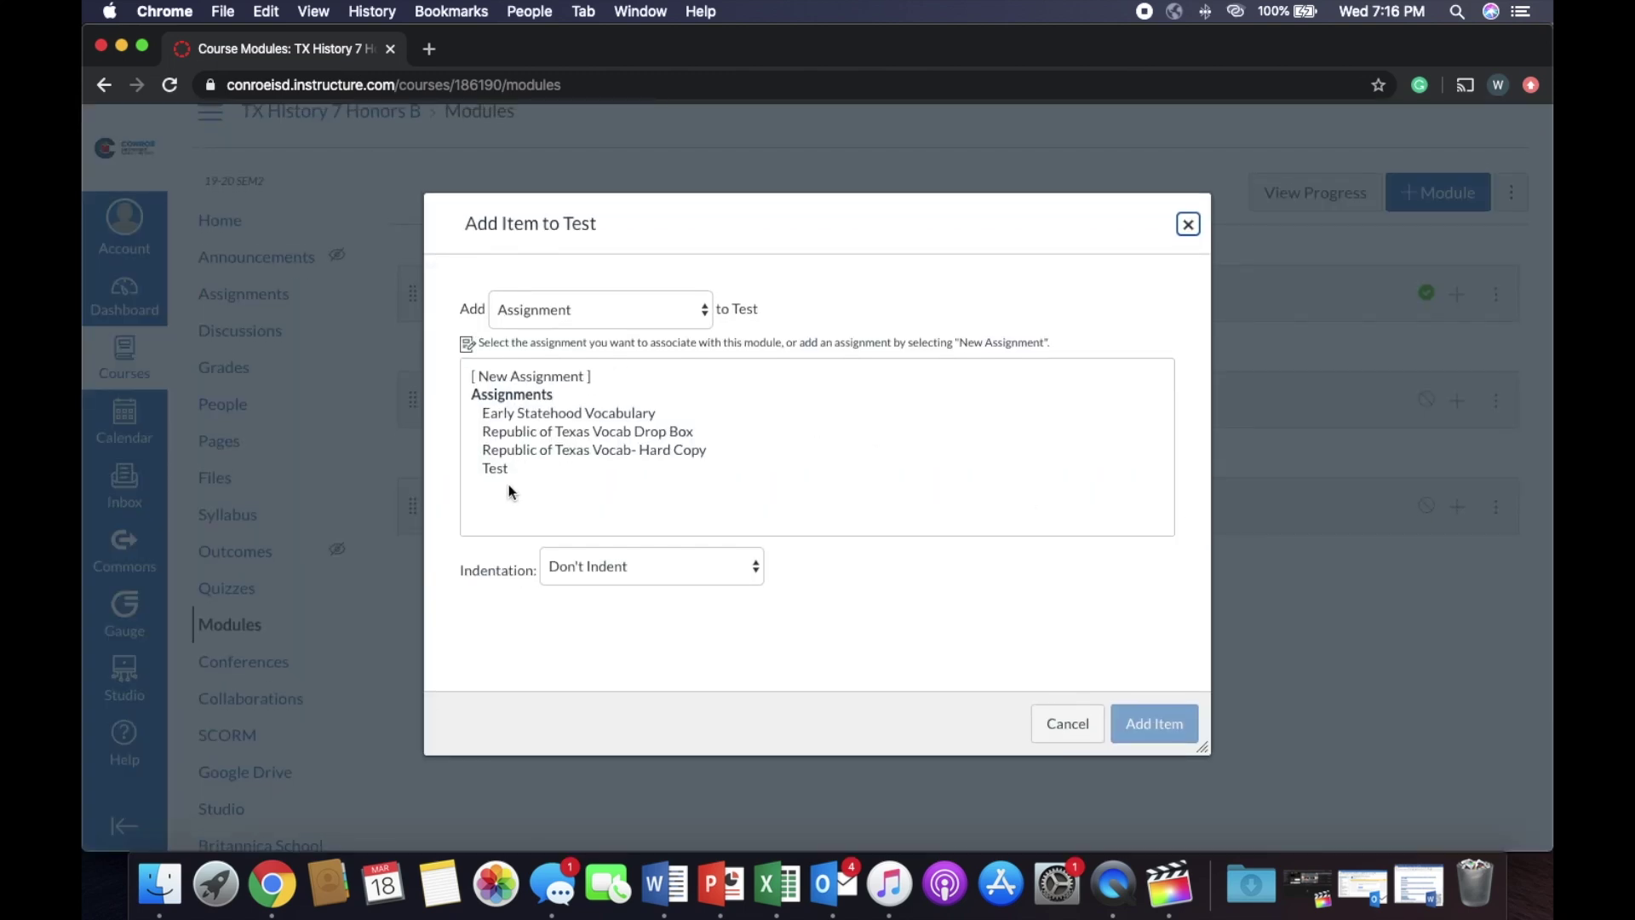
click(581, 322)
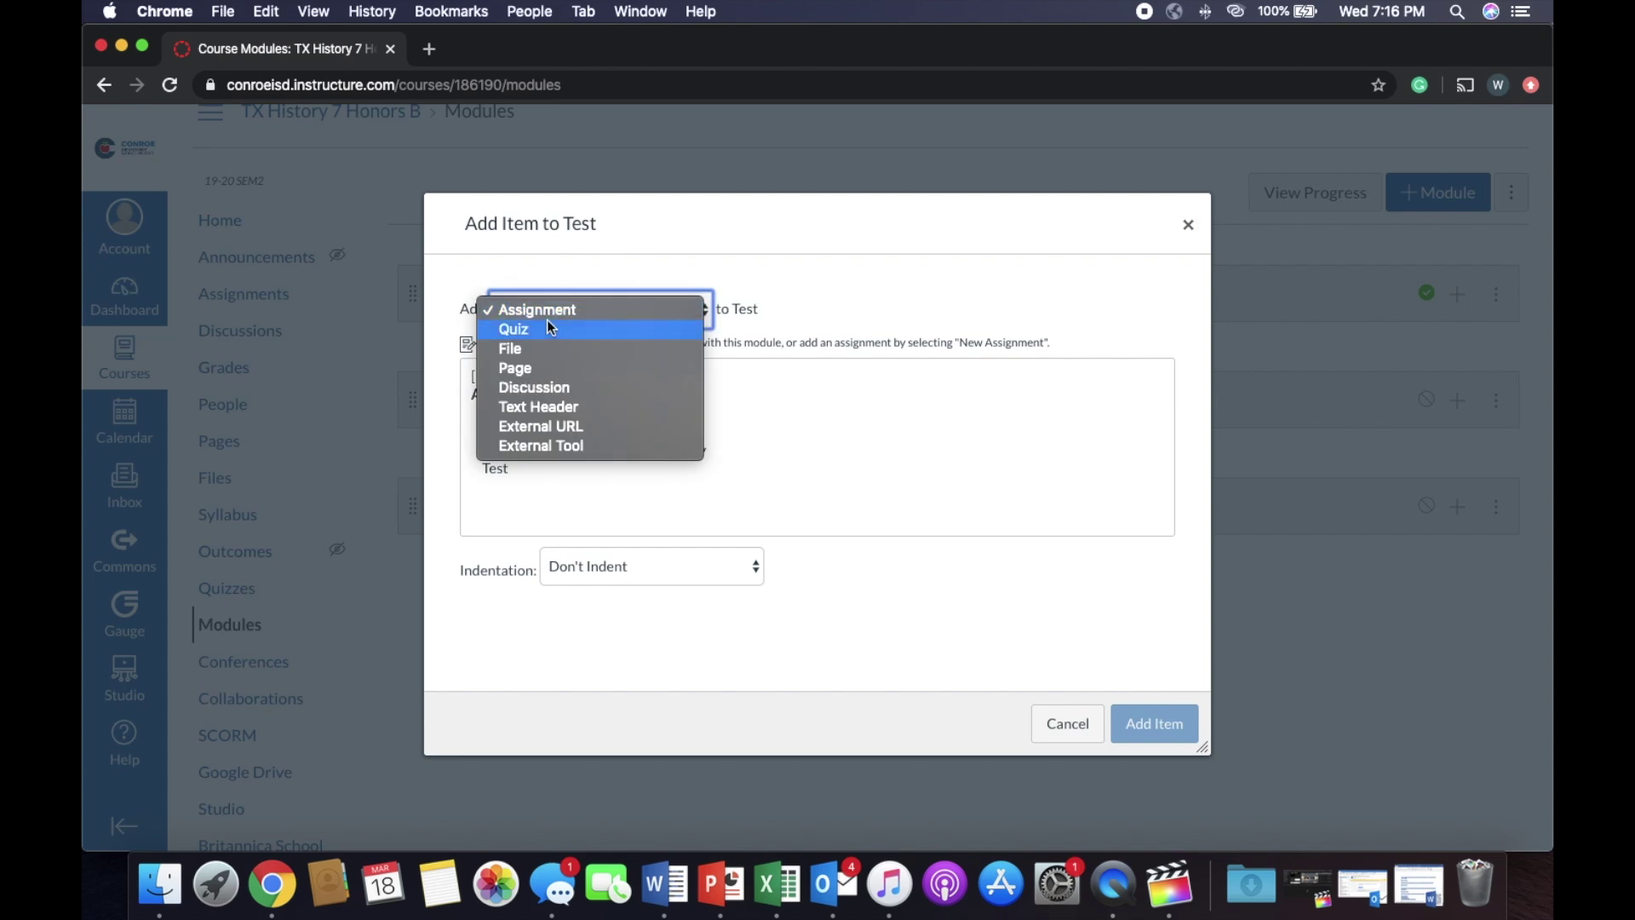
click(664, 309)
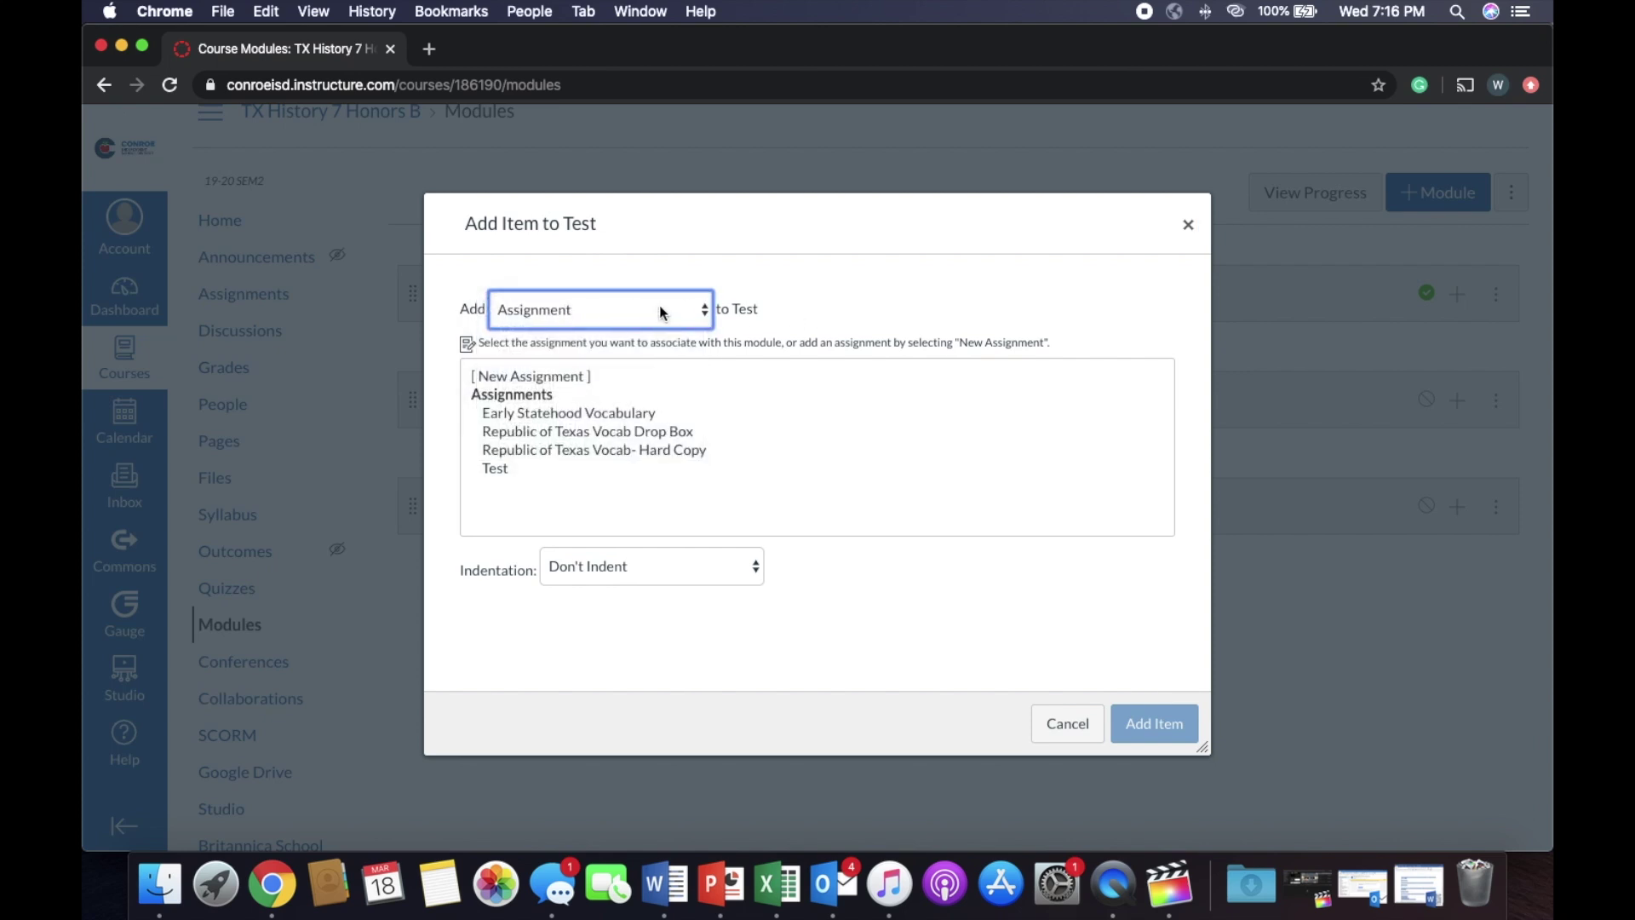
click(690, 315)
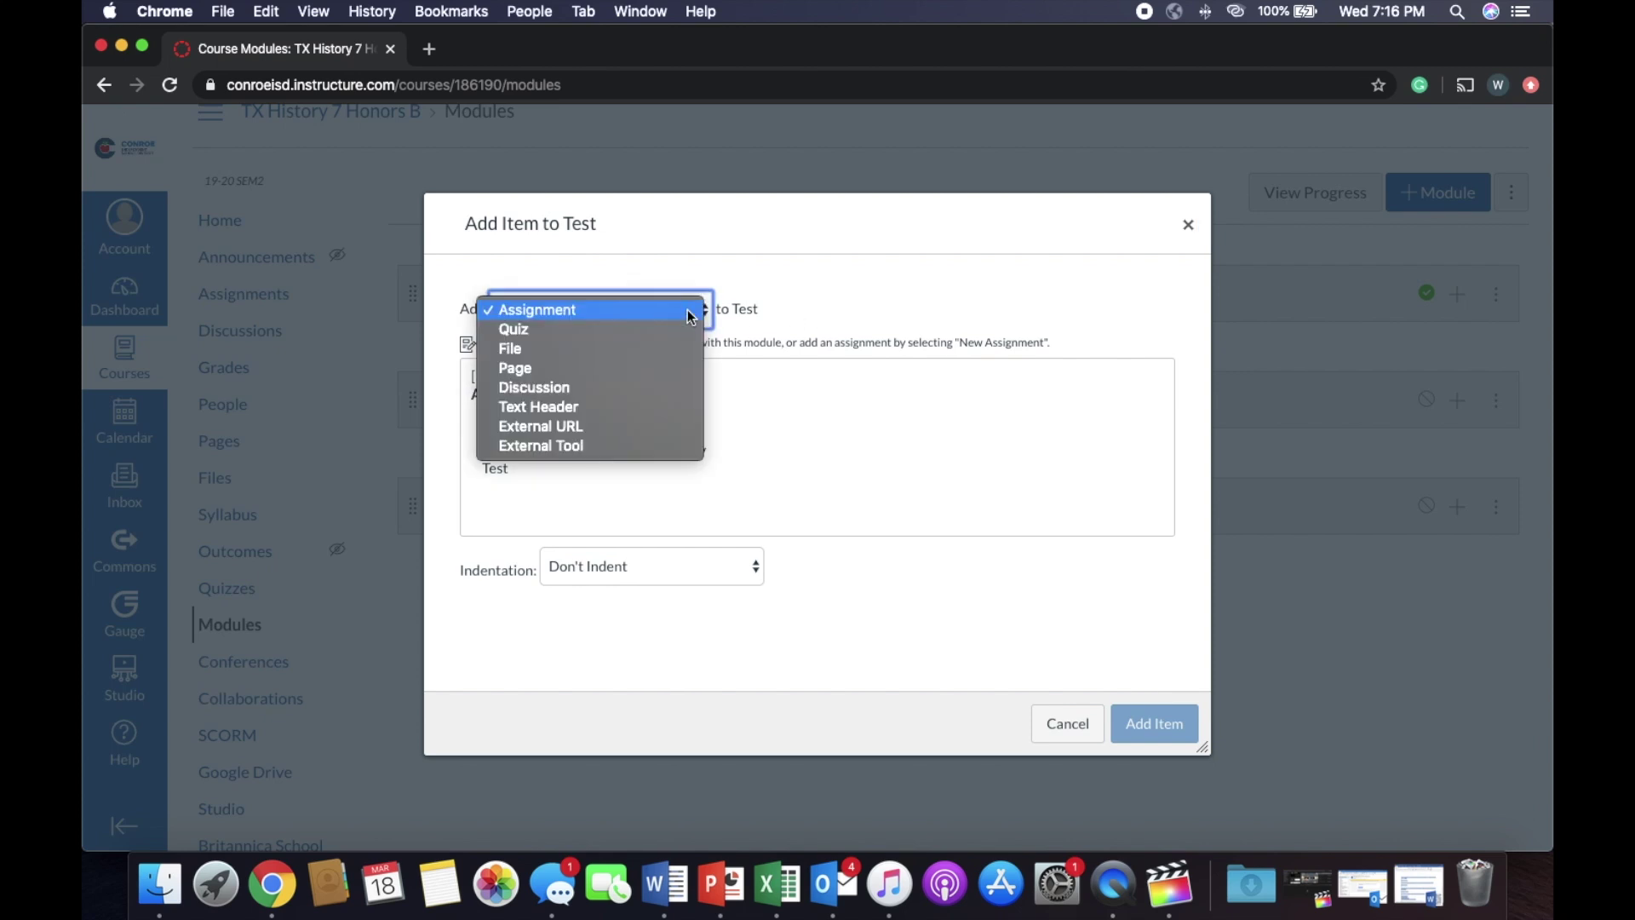
click(635, 313)
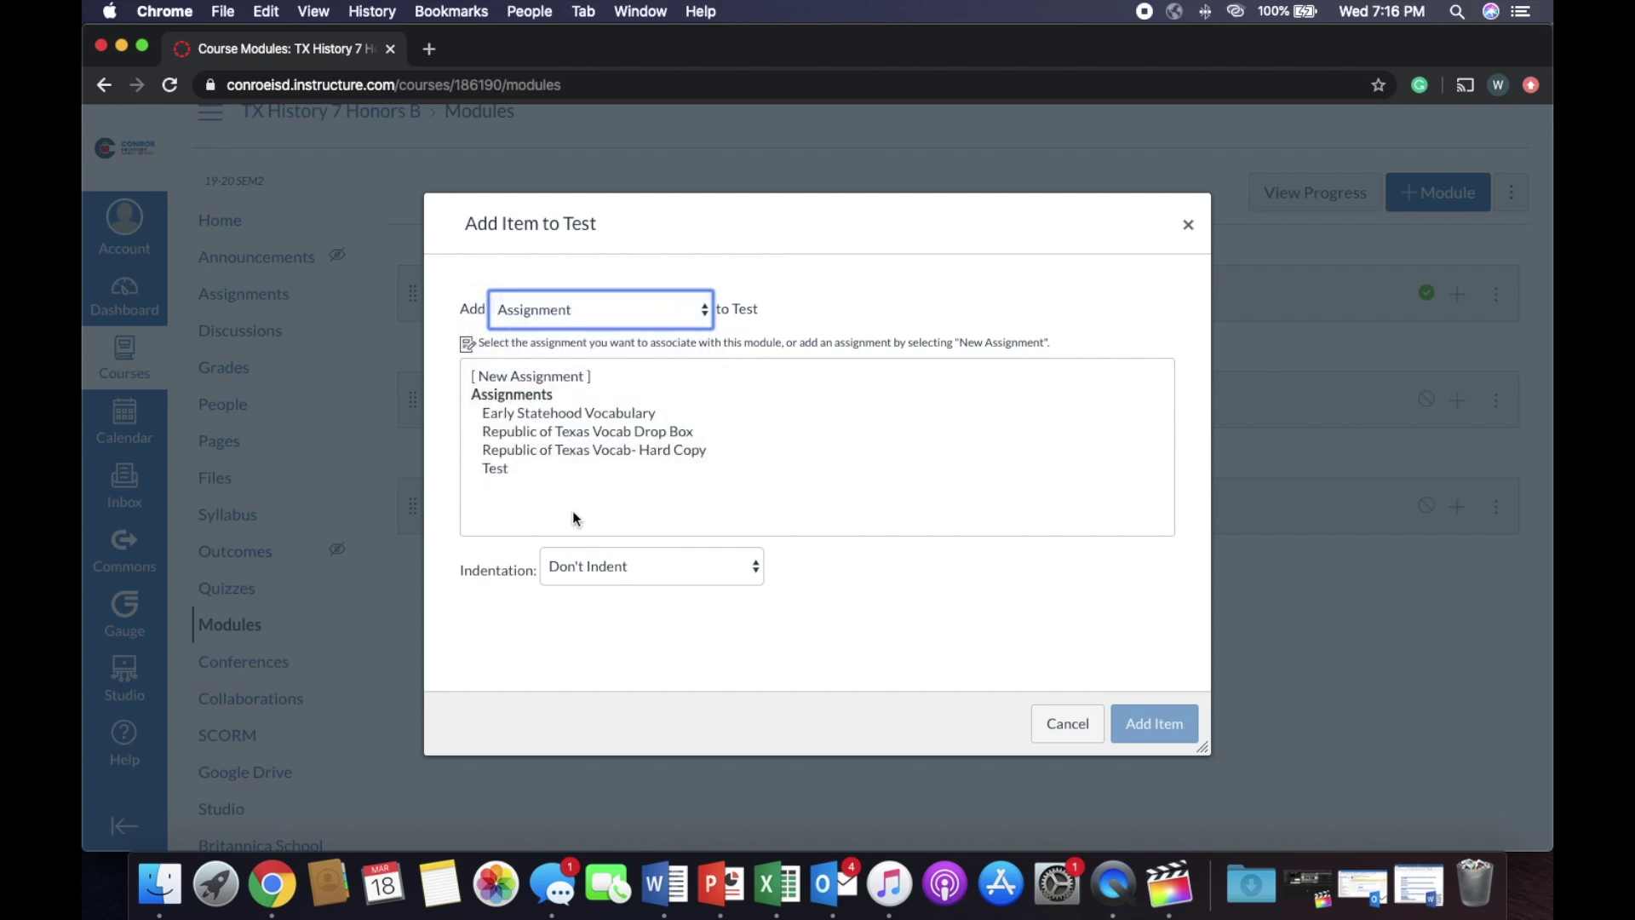
click(498, 472)
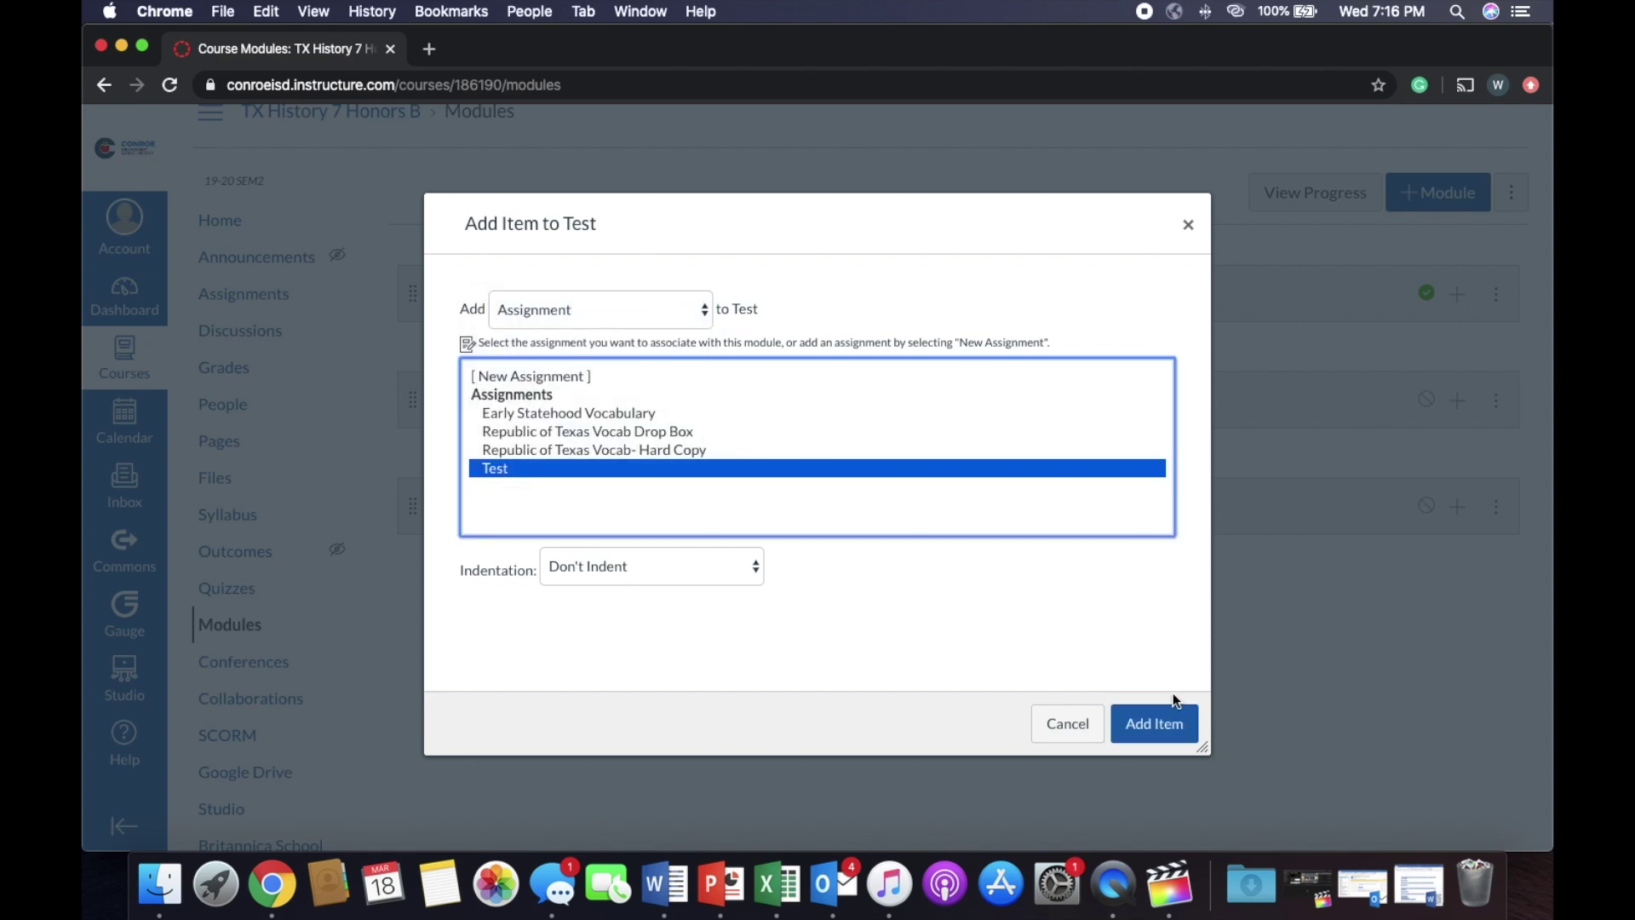
click(1160, 723)
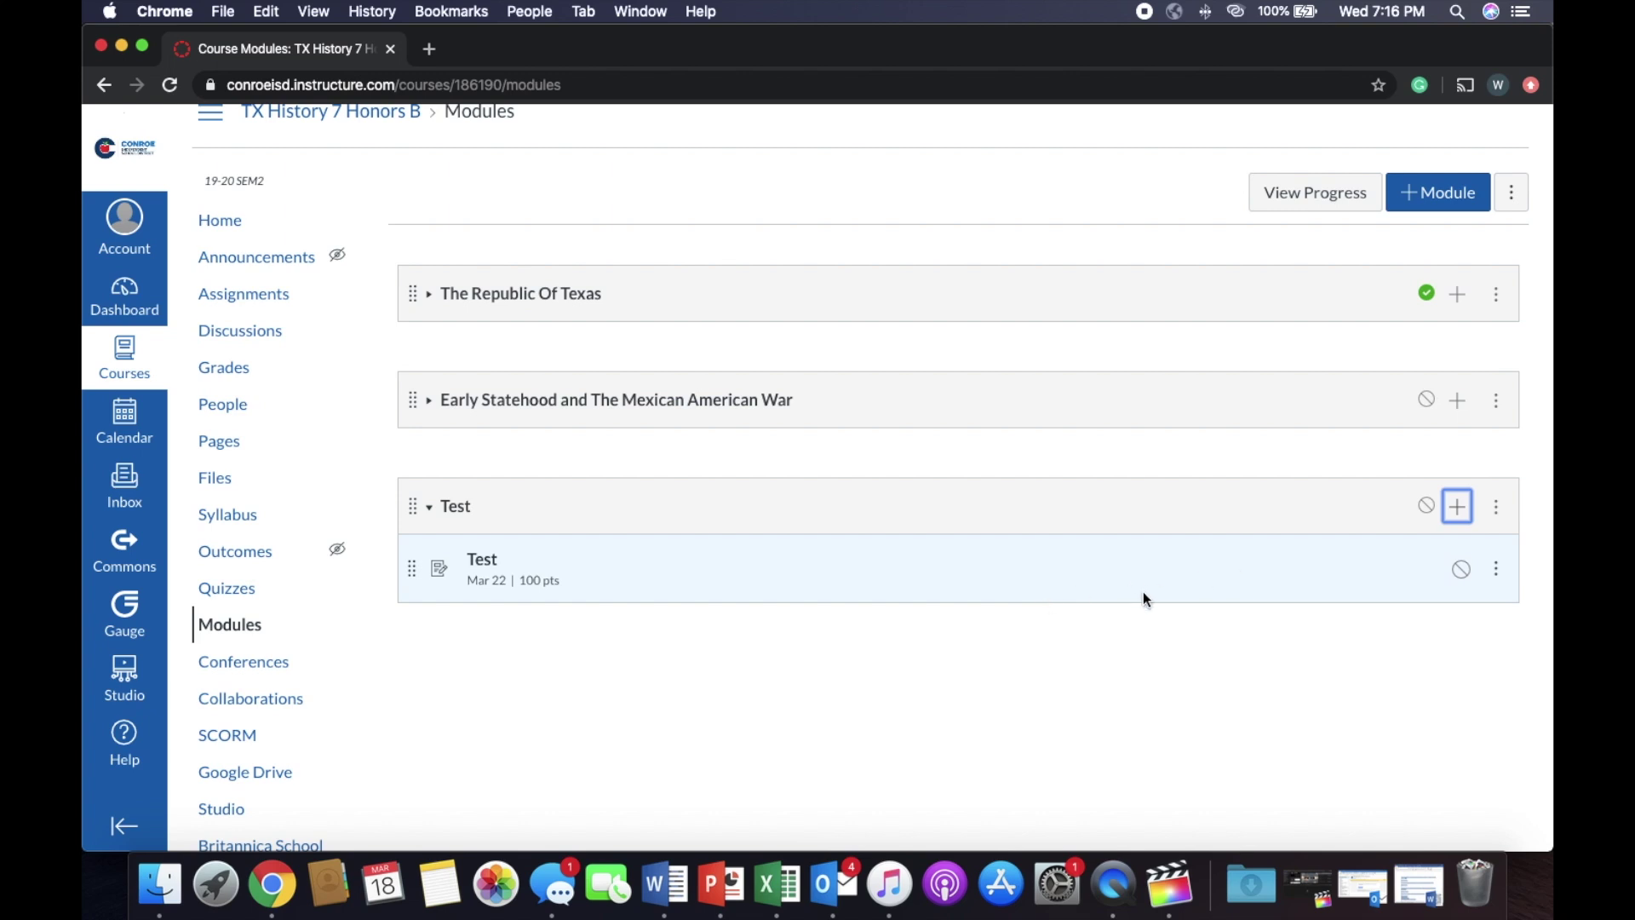
Check The Republic Of Texas module's items, then reopen the Test module
click(428, 509)
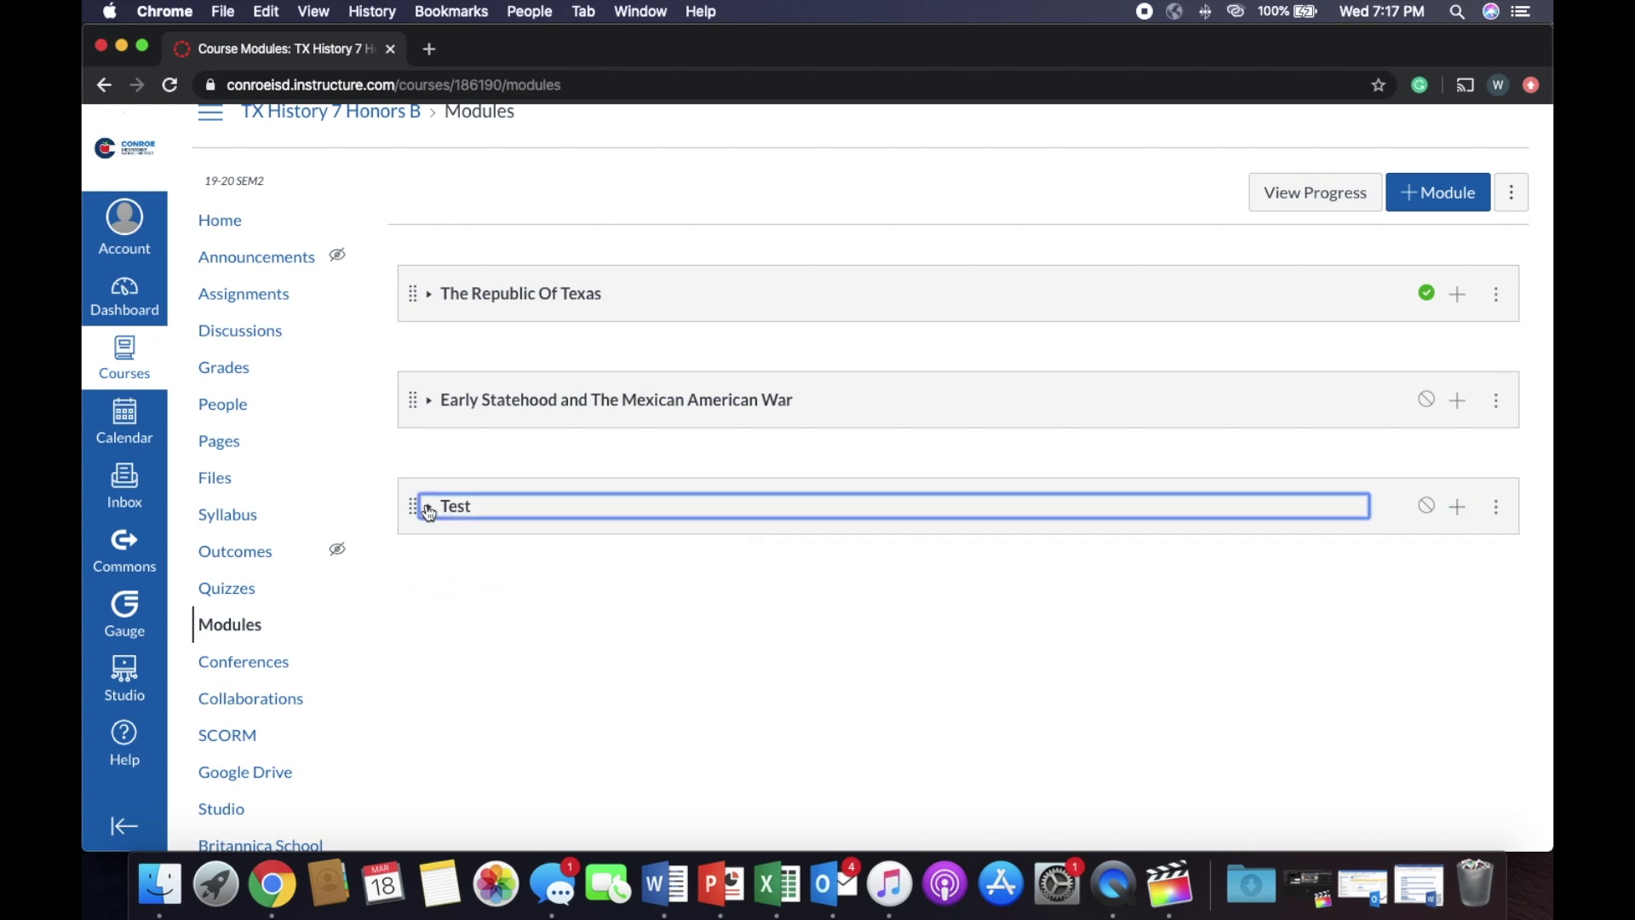
click(550, 306)
scroll(576, 583, down, 10)
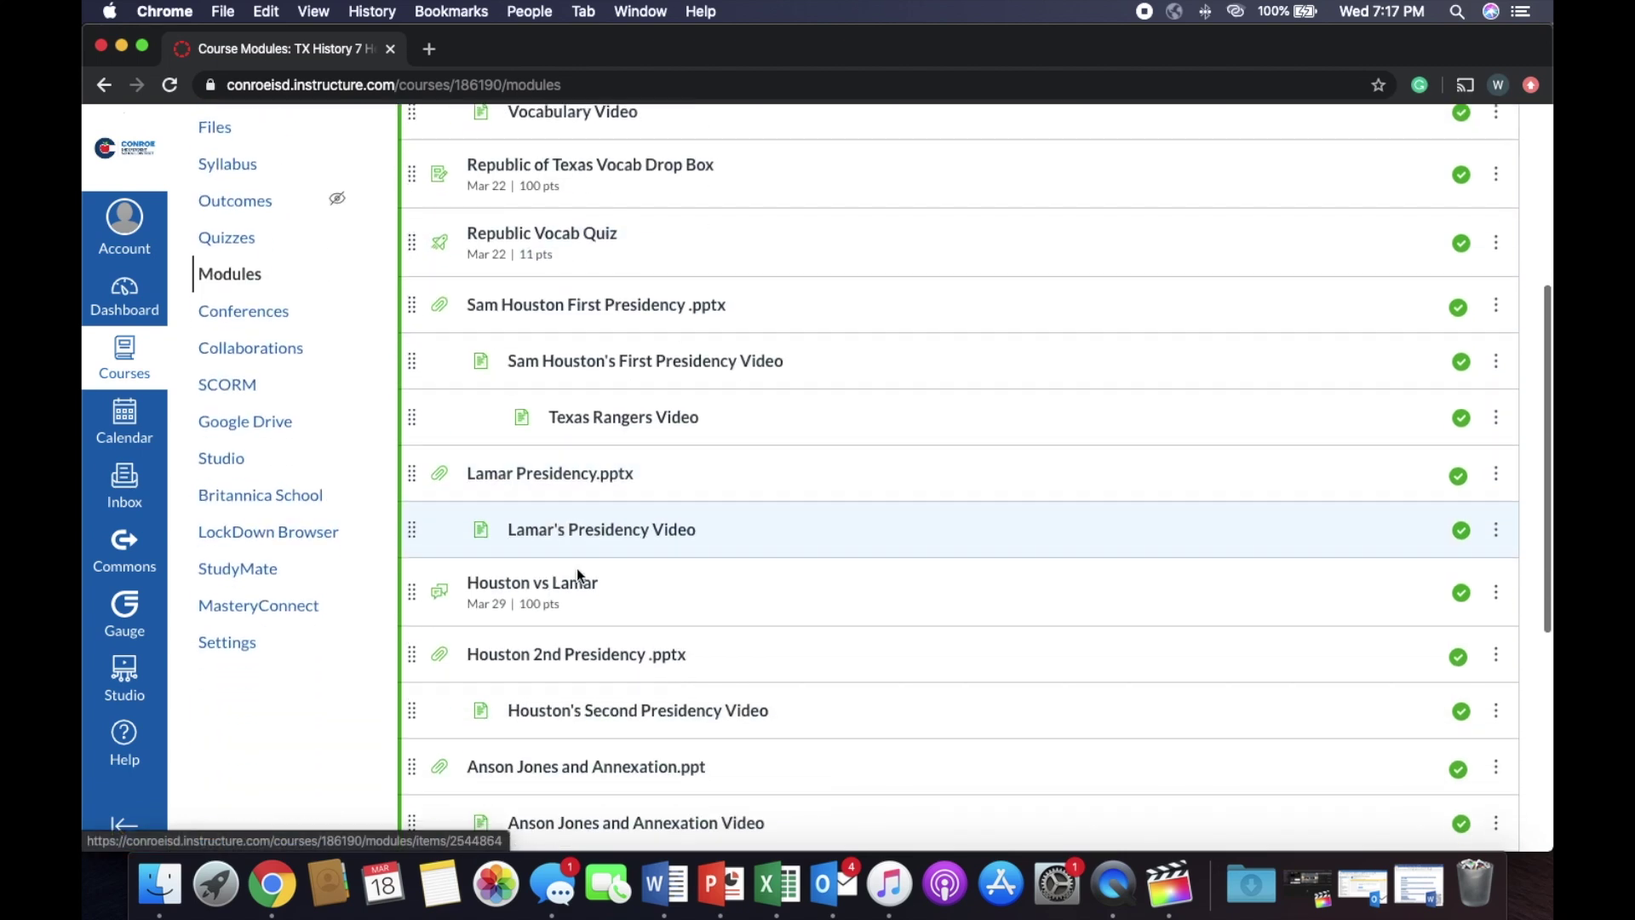
scroll(577, 565, up, 6)
scroll(575, 569, up, 3)
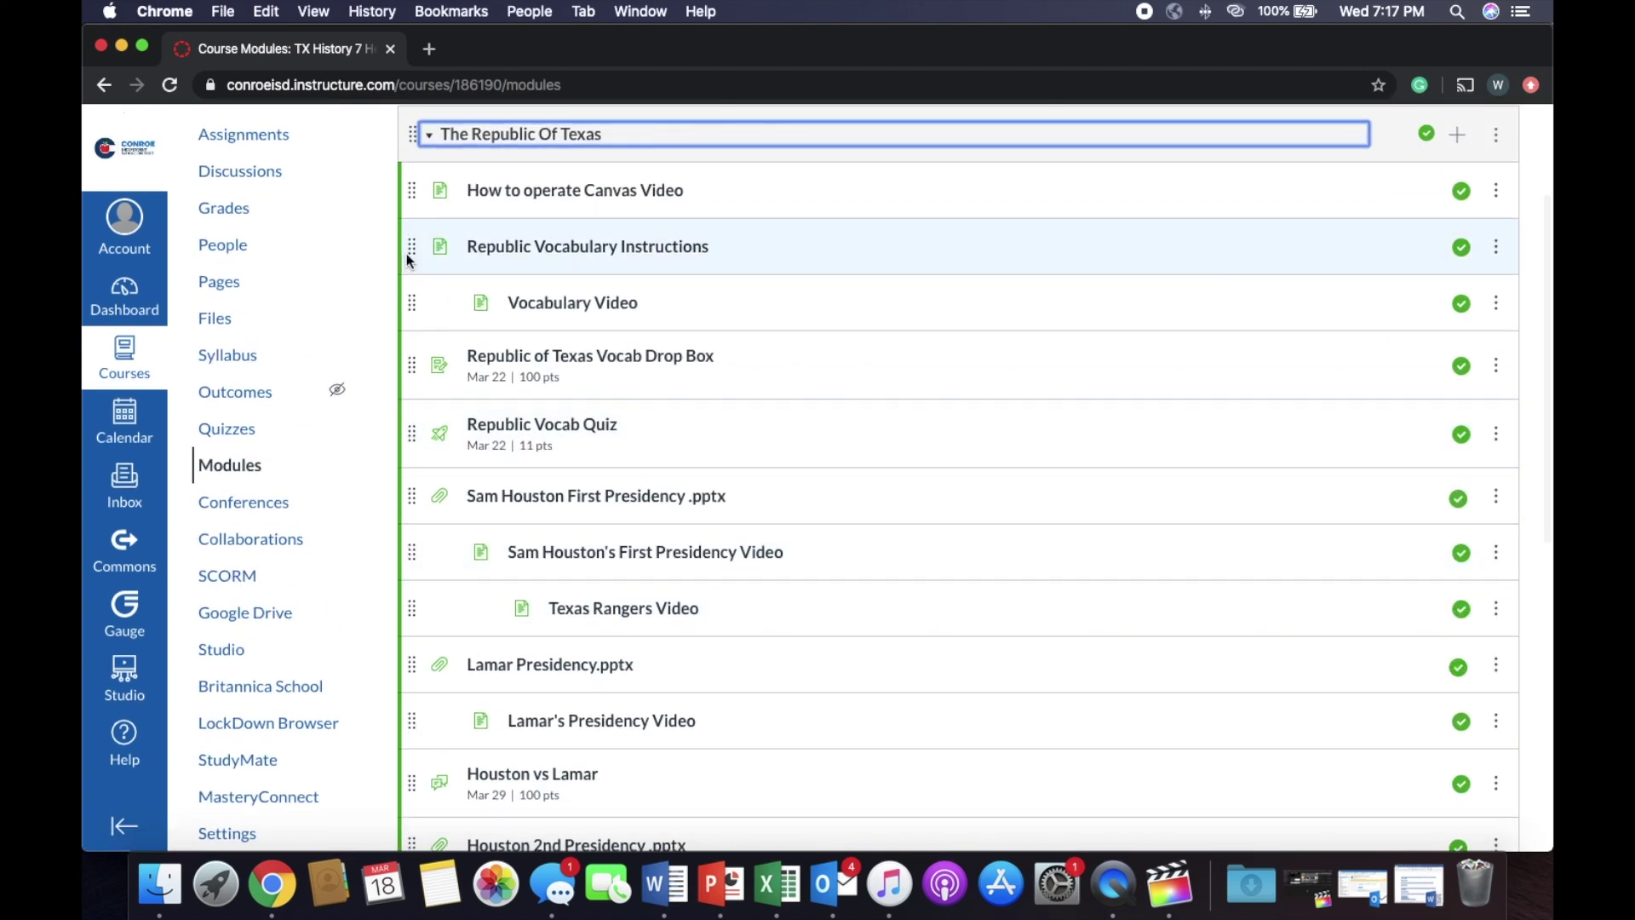
scroll(632, 390, up, 3)
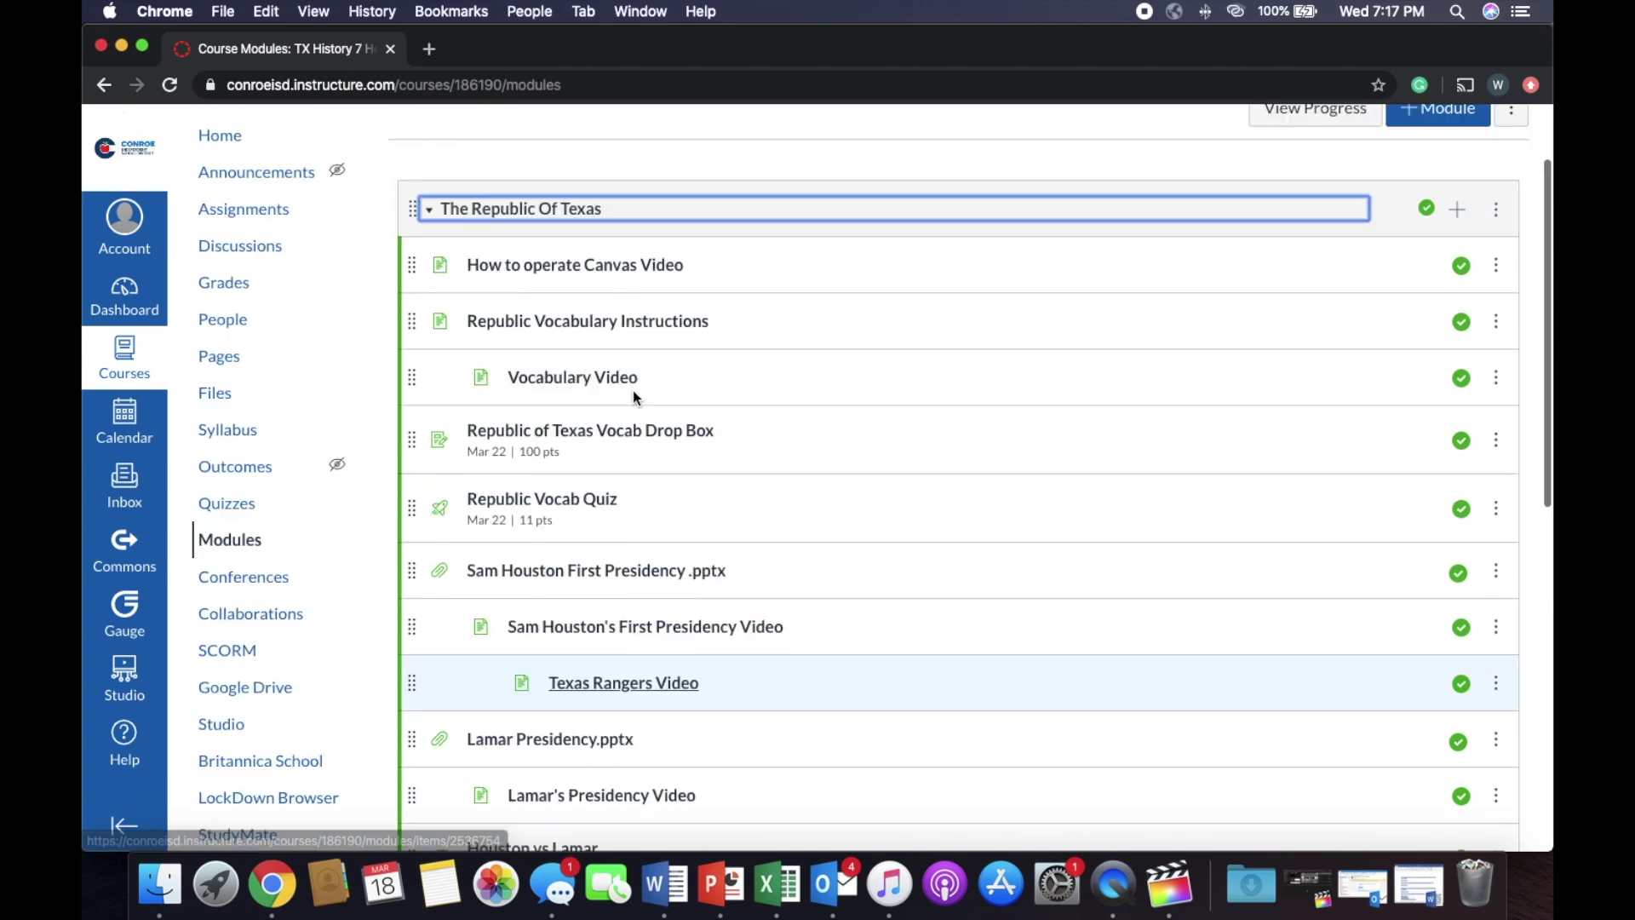
click(433, 330)
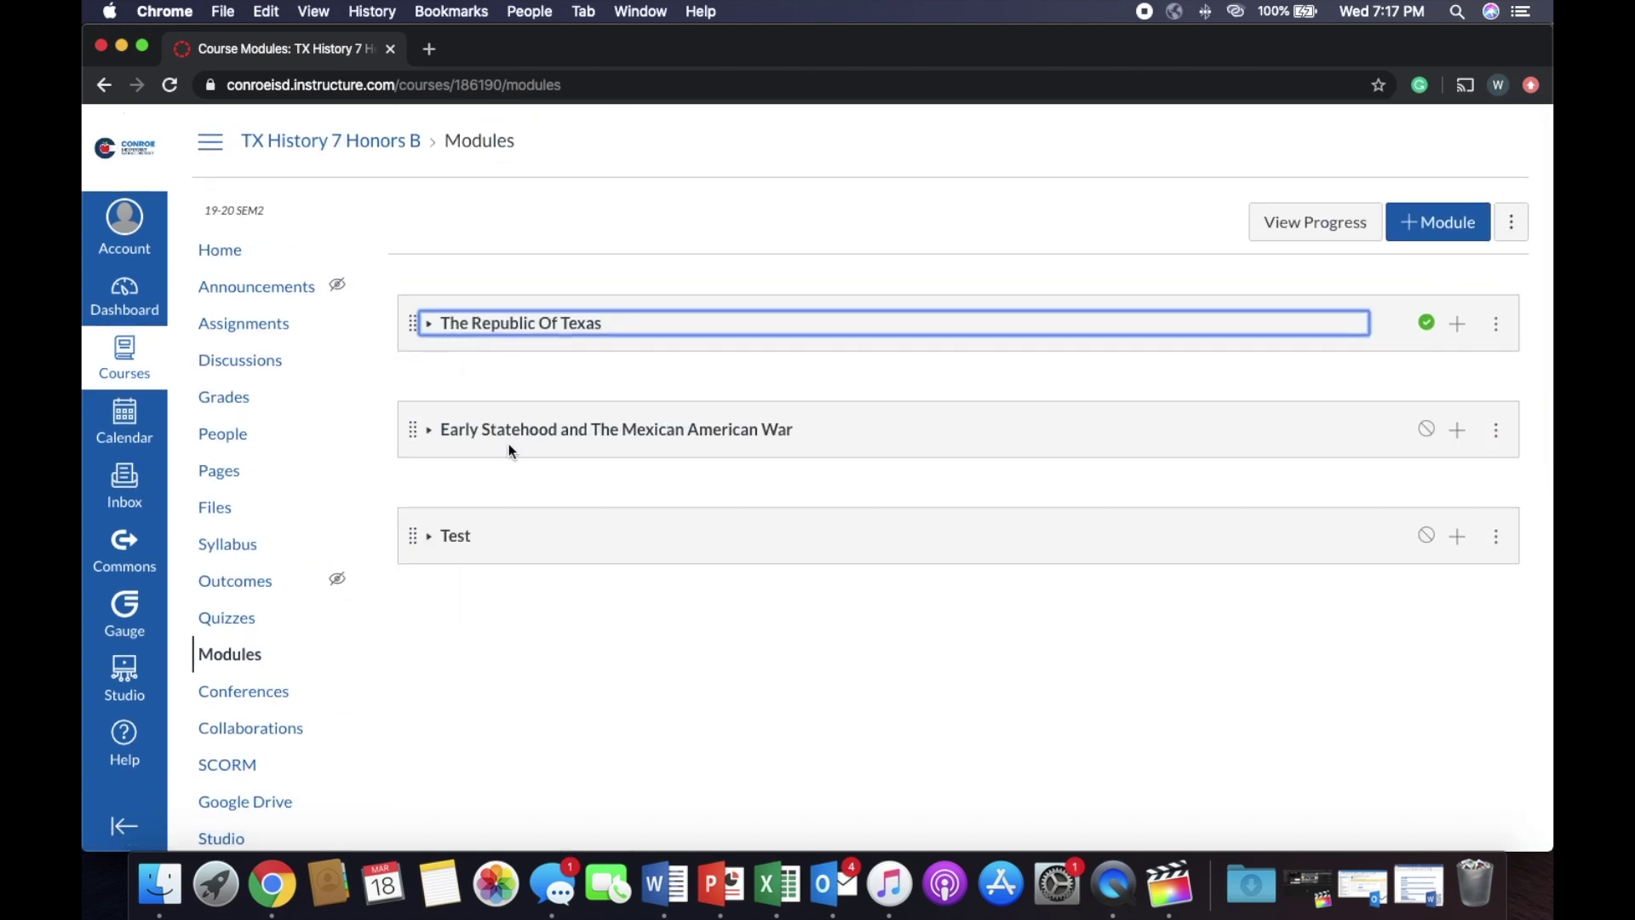
click(463, 538)
scroll(797, 531, down, 3)
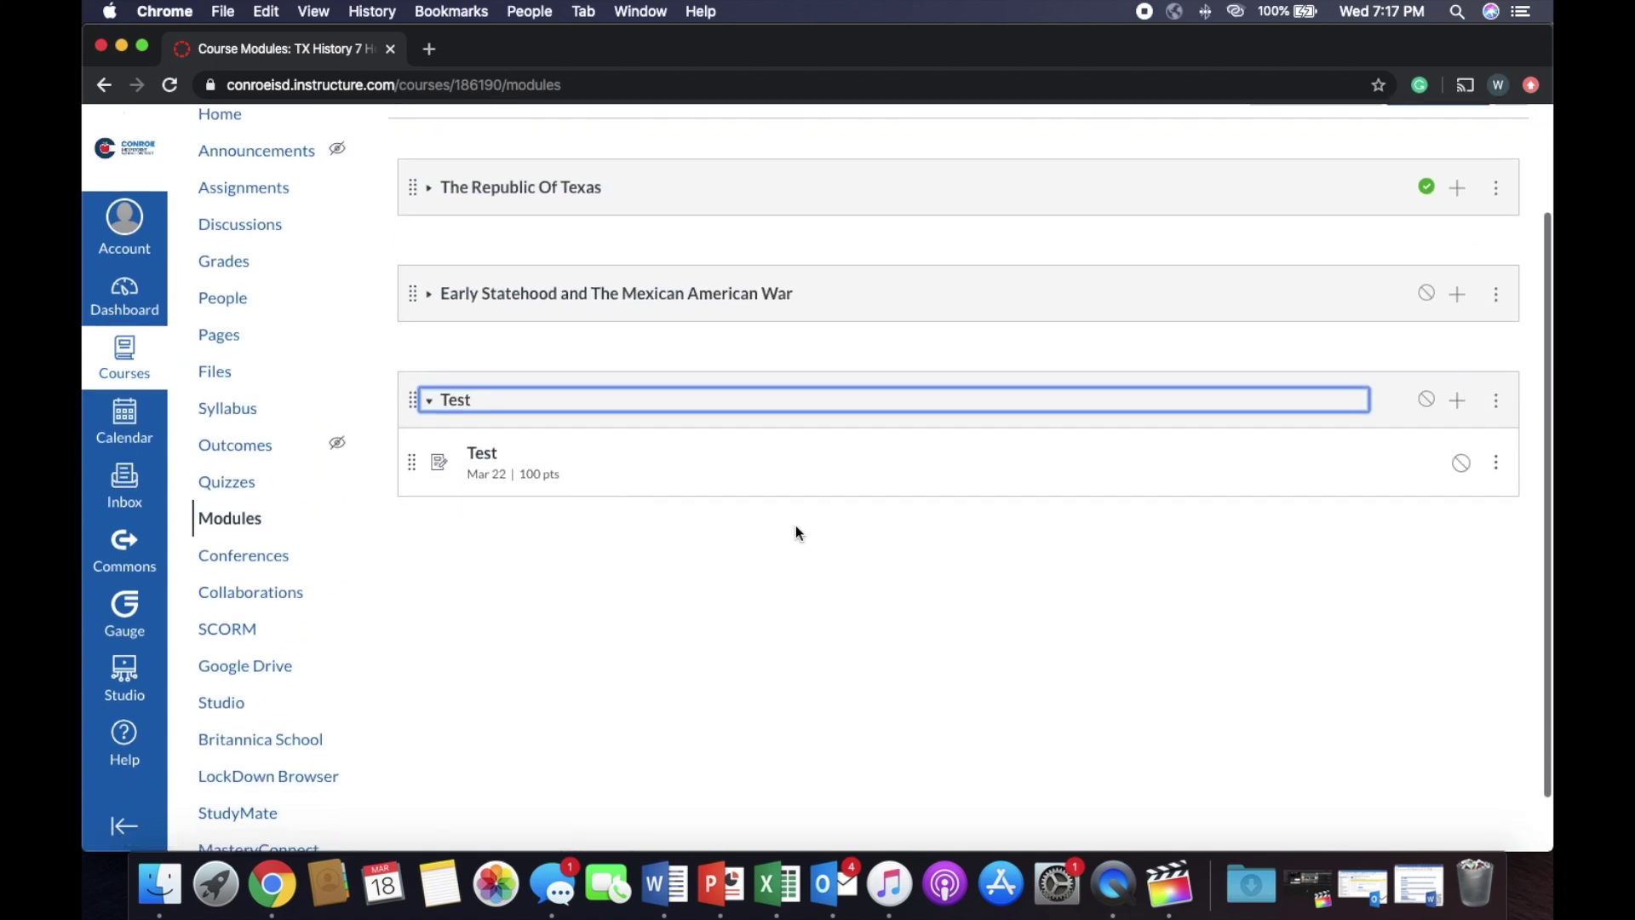
Add the Statehood End of Unit Quiz to the Test module
click(1457, 400)
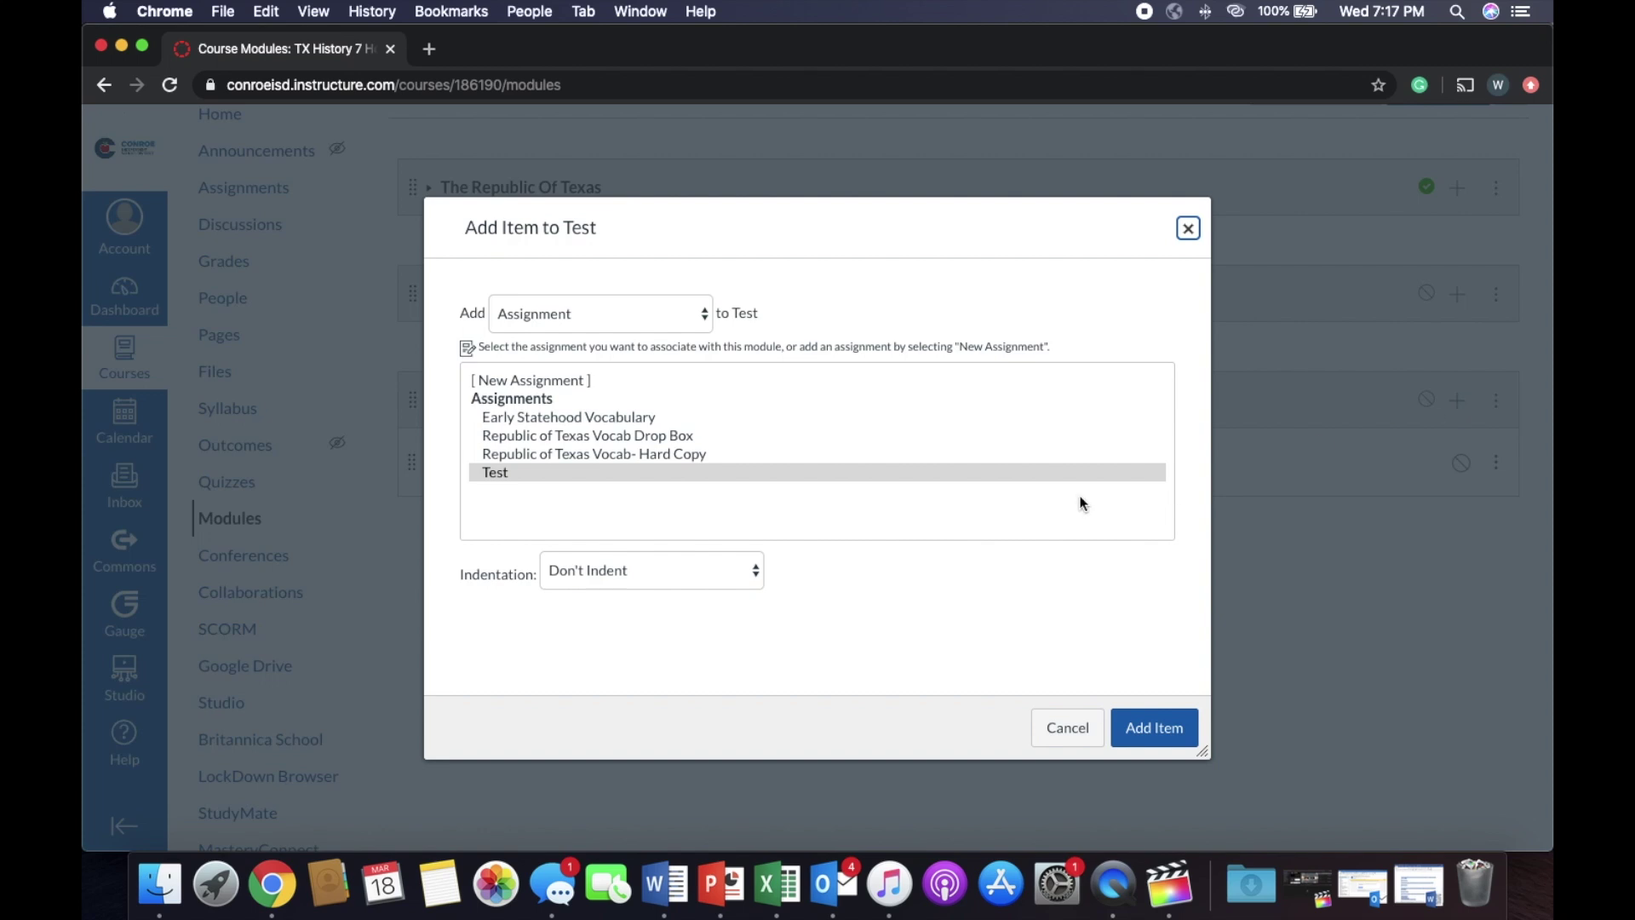
click(690, 318)
click(690, 333)
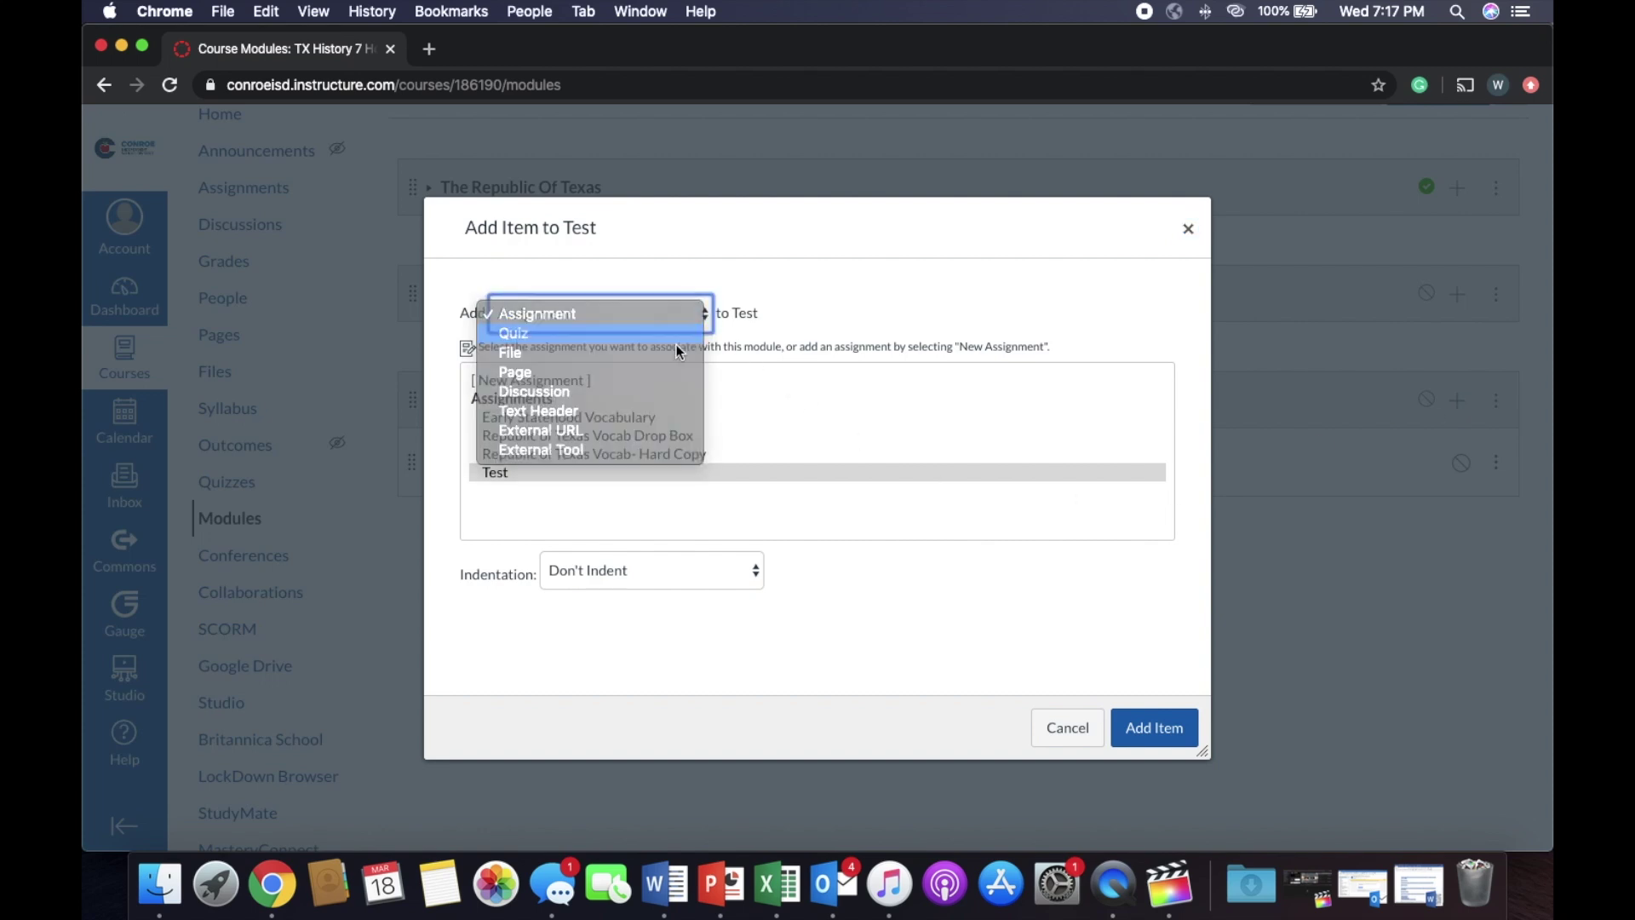
click(624, 455)
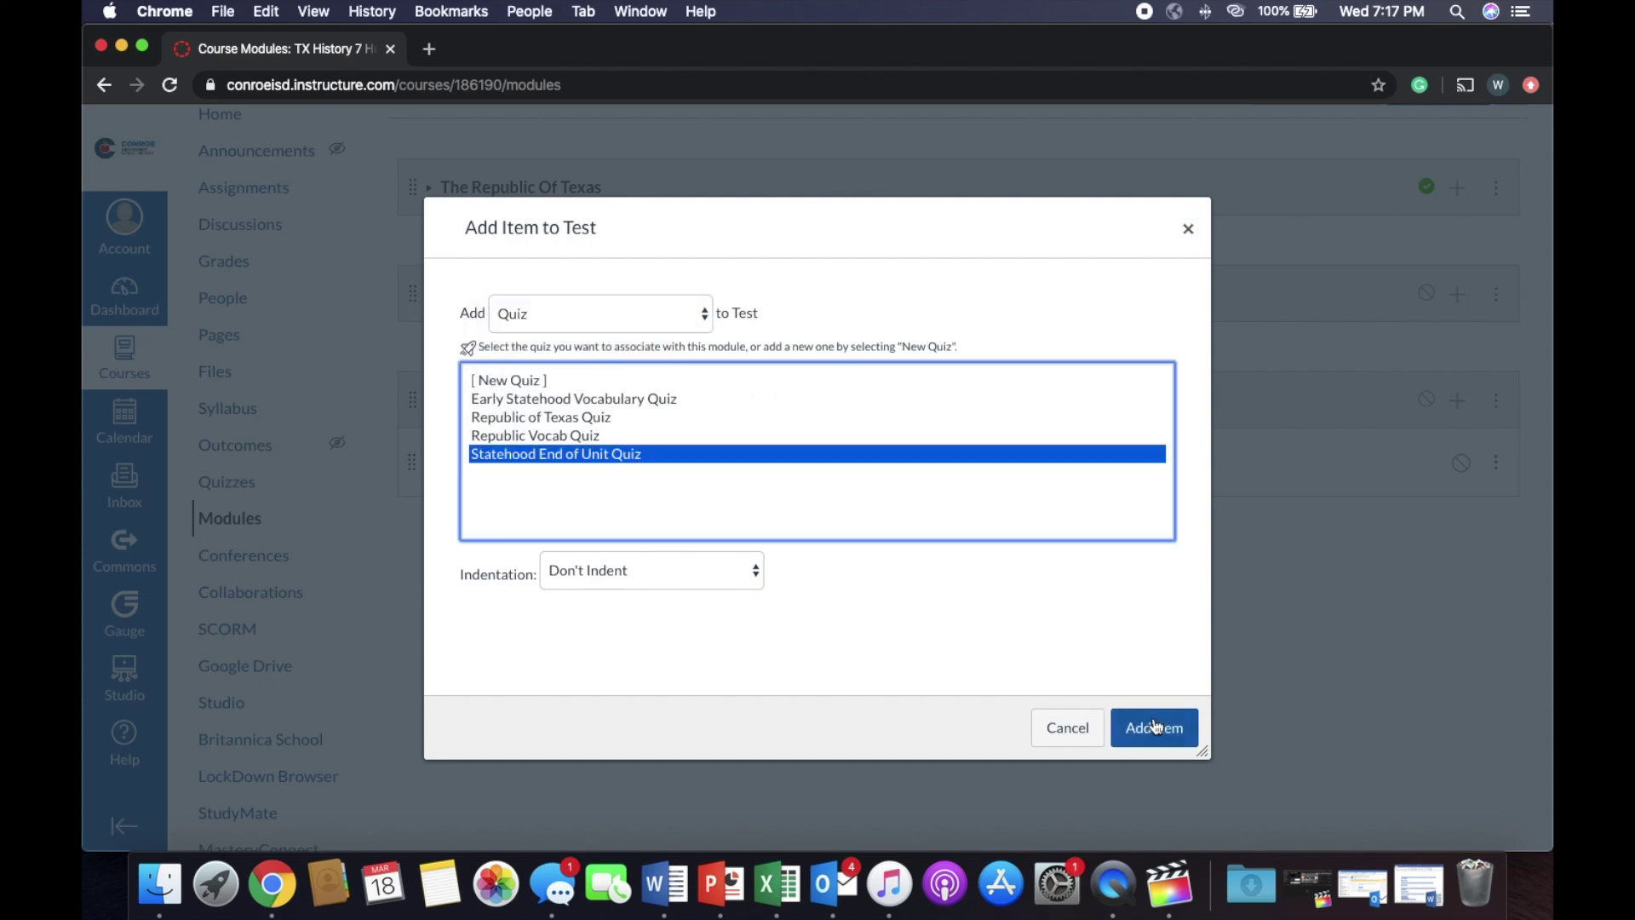
click(1151, 726)
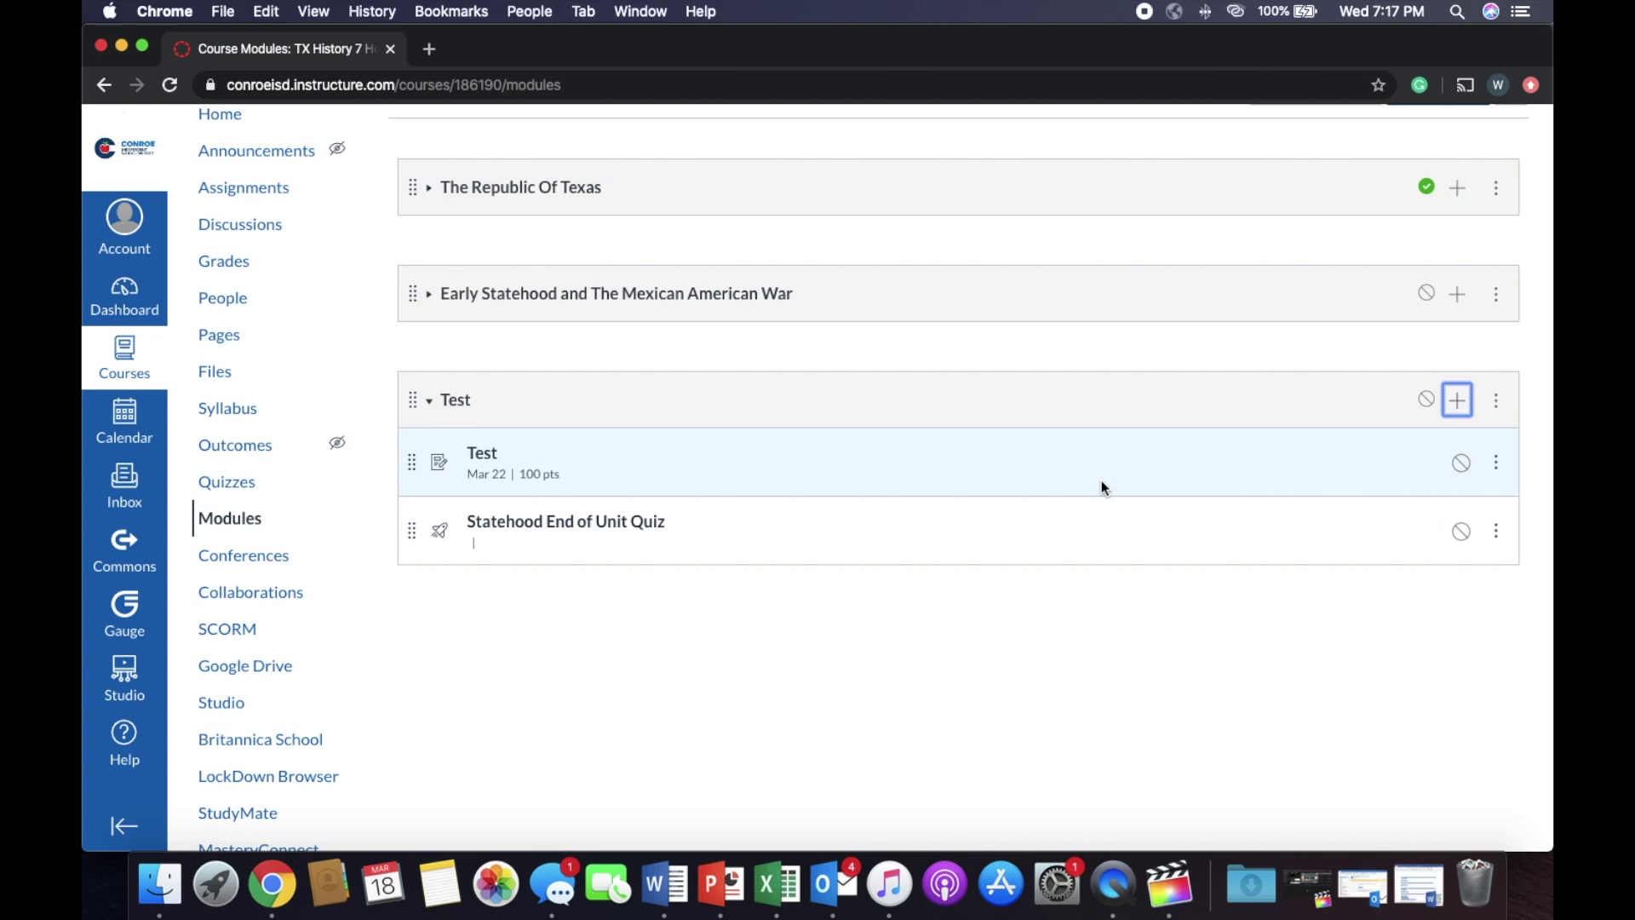
Add the Vocabulary Video page to the Test module
click(1458, 400)
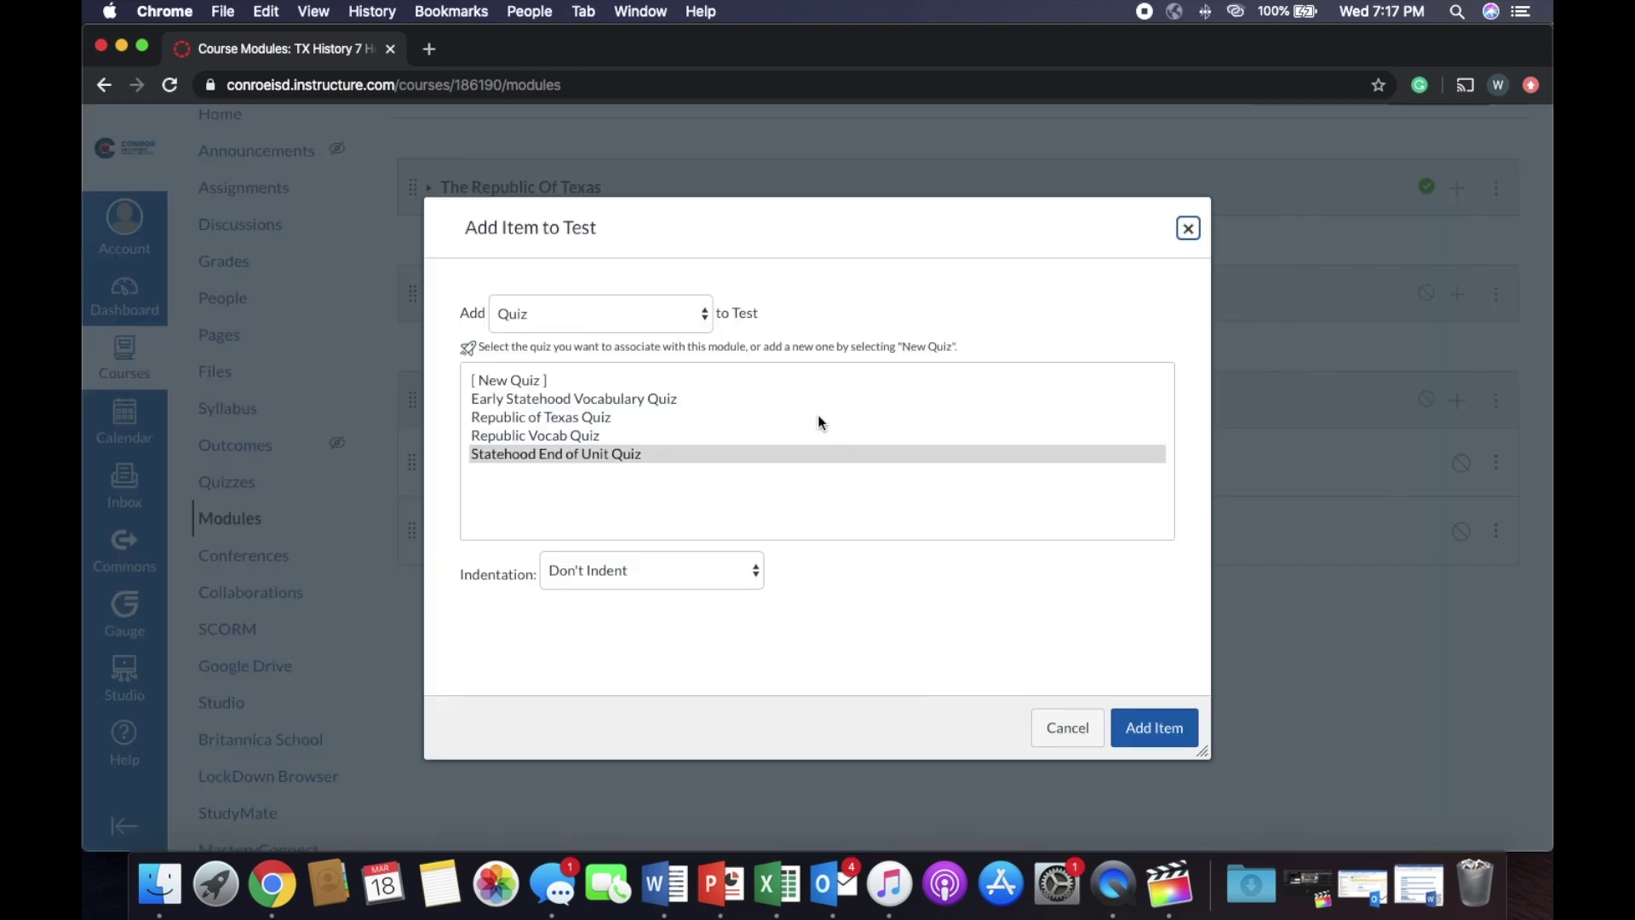
click(688, 330)
click(667, 356)
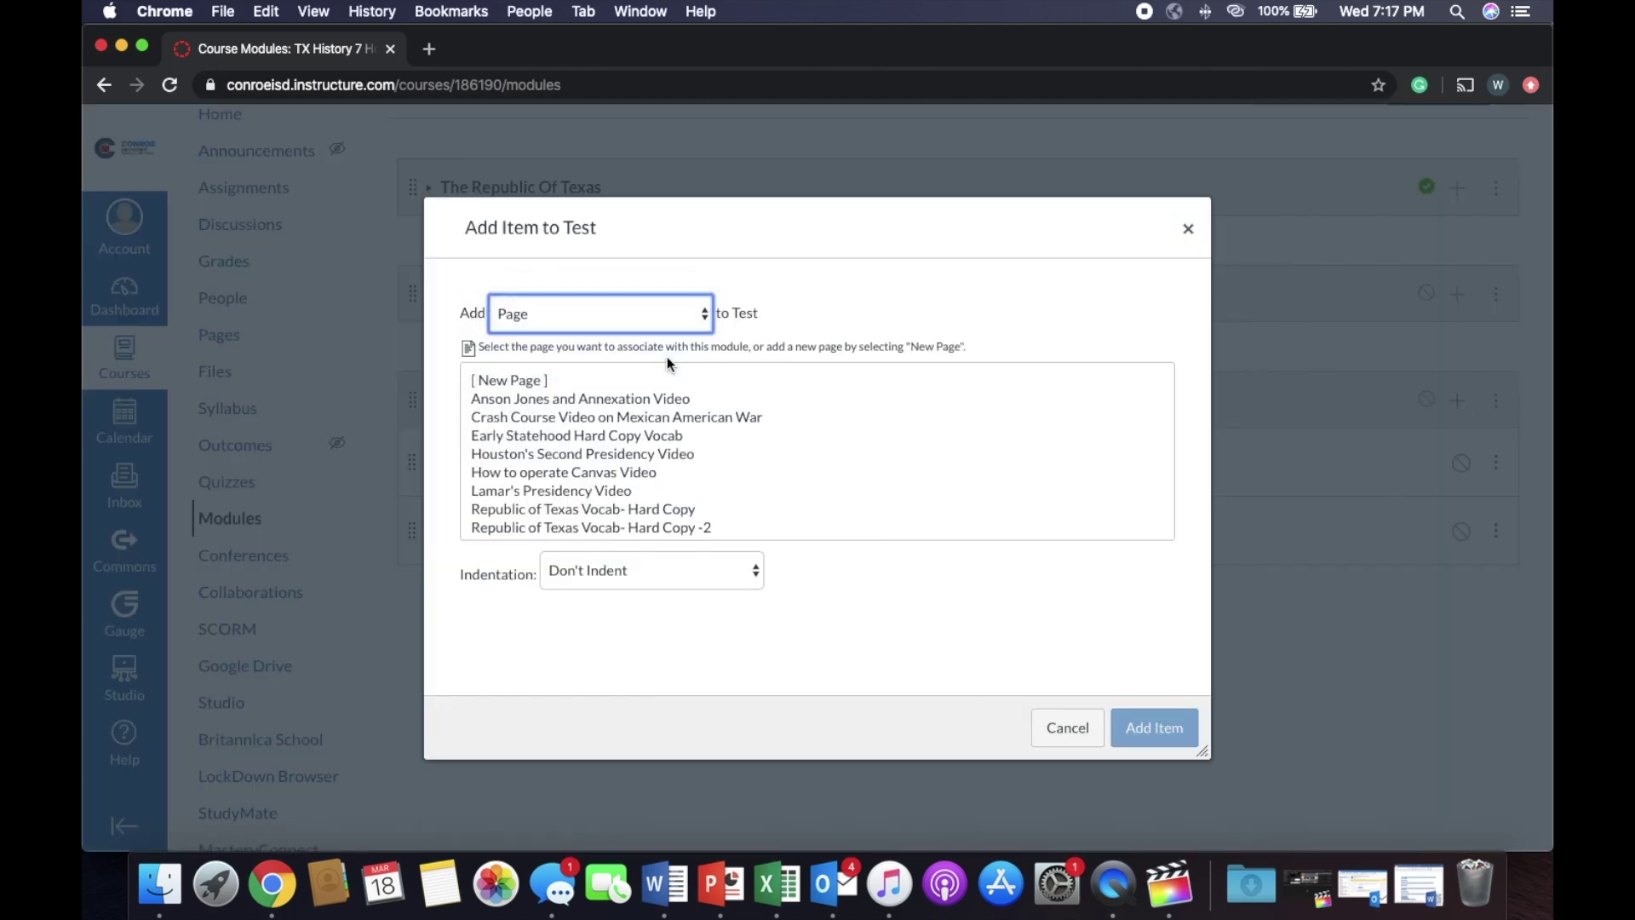
scroll(675, 467, down, 5)
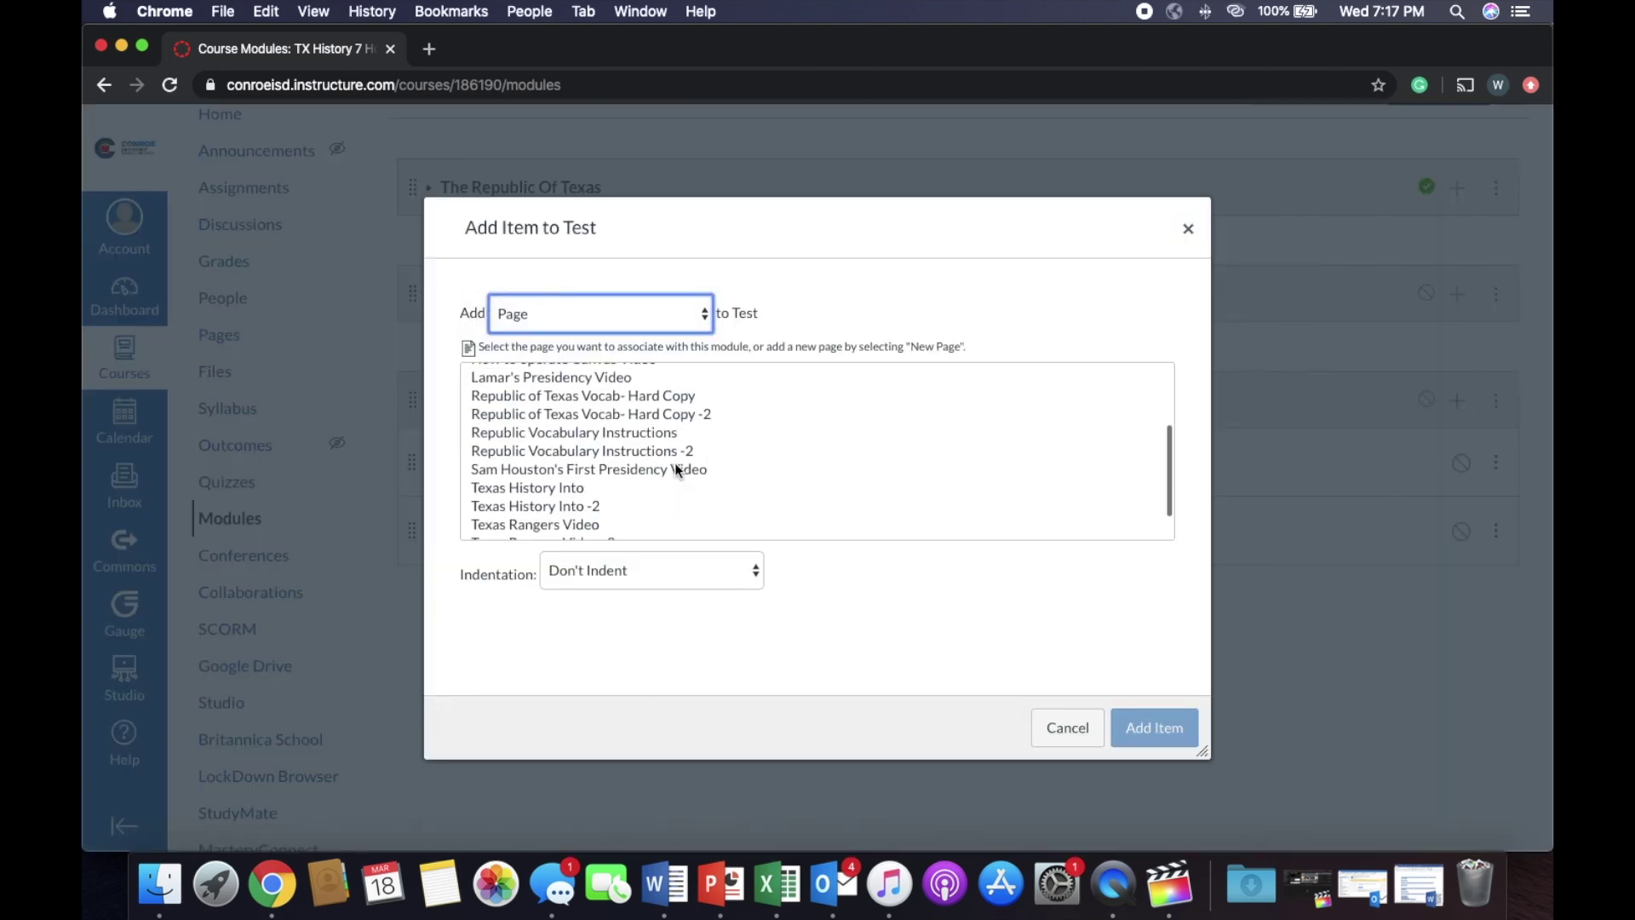
click(579, 524)
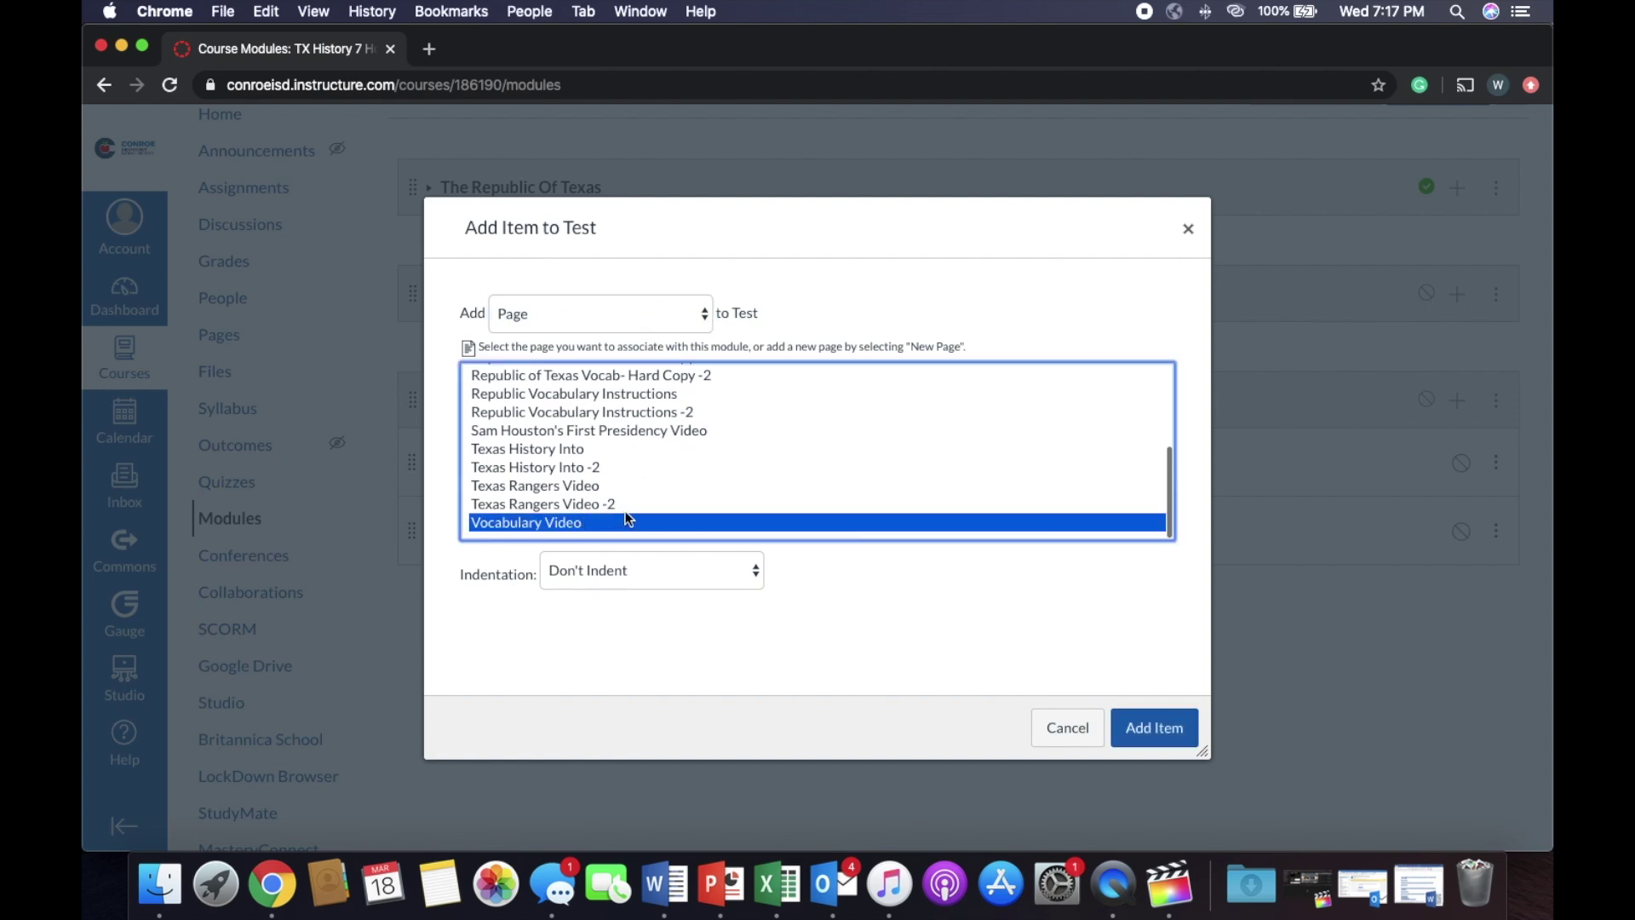
click(1153, 727)
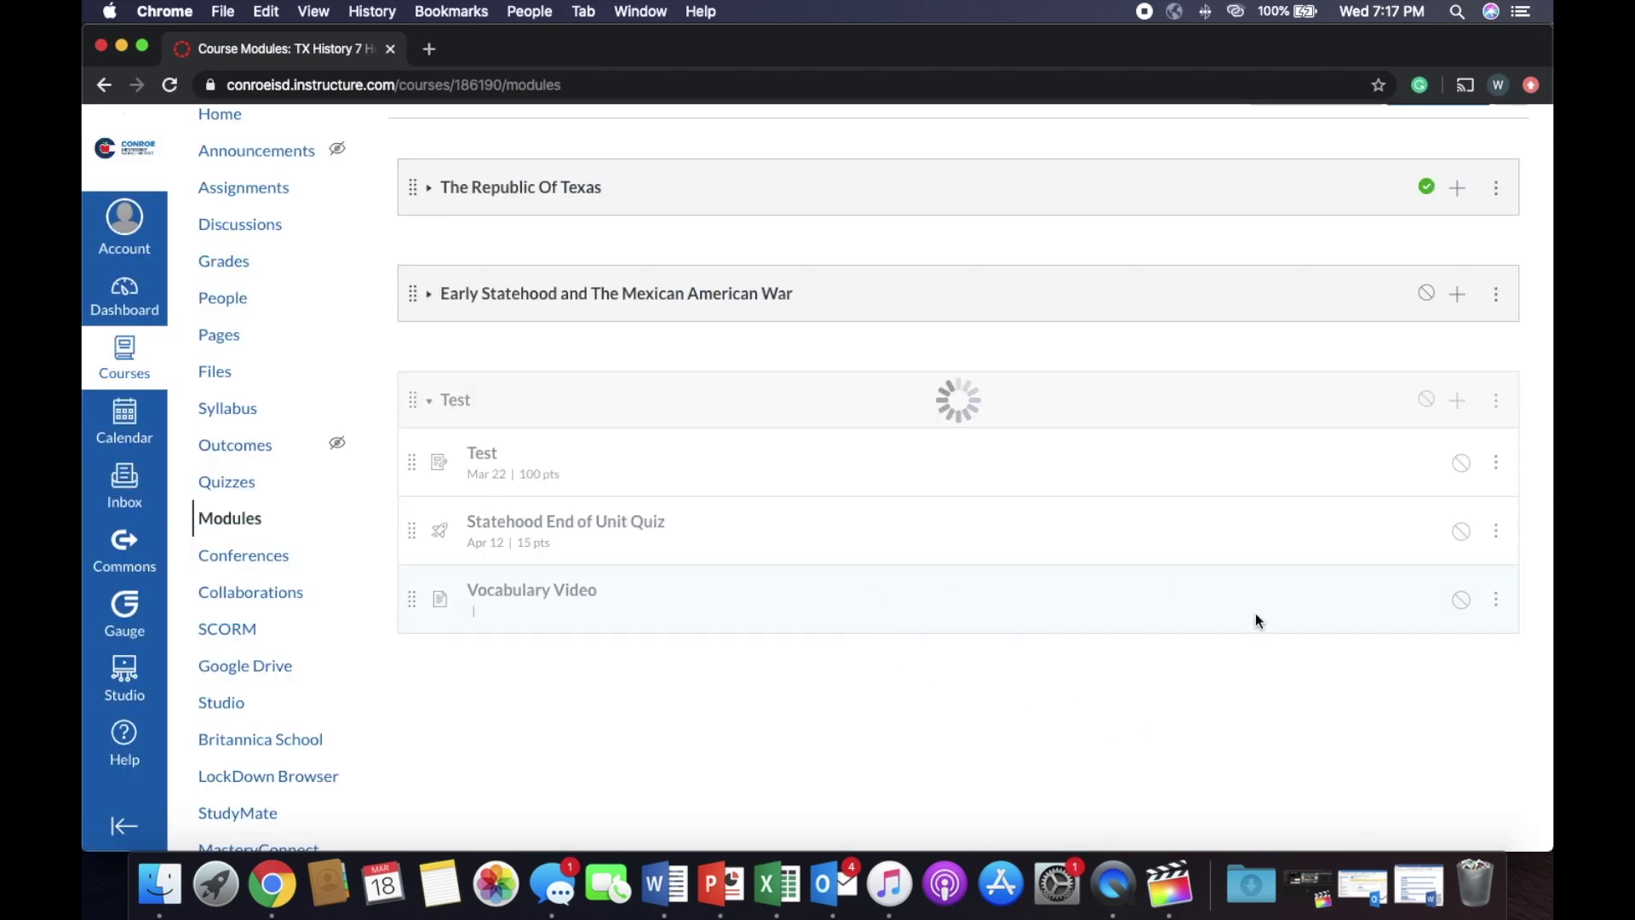
click(1497, 366)
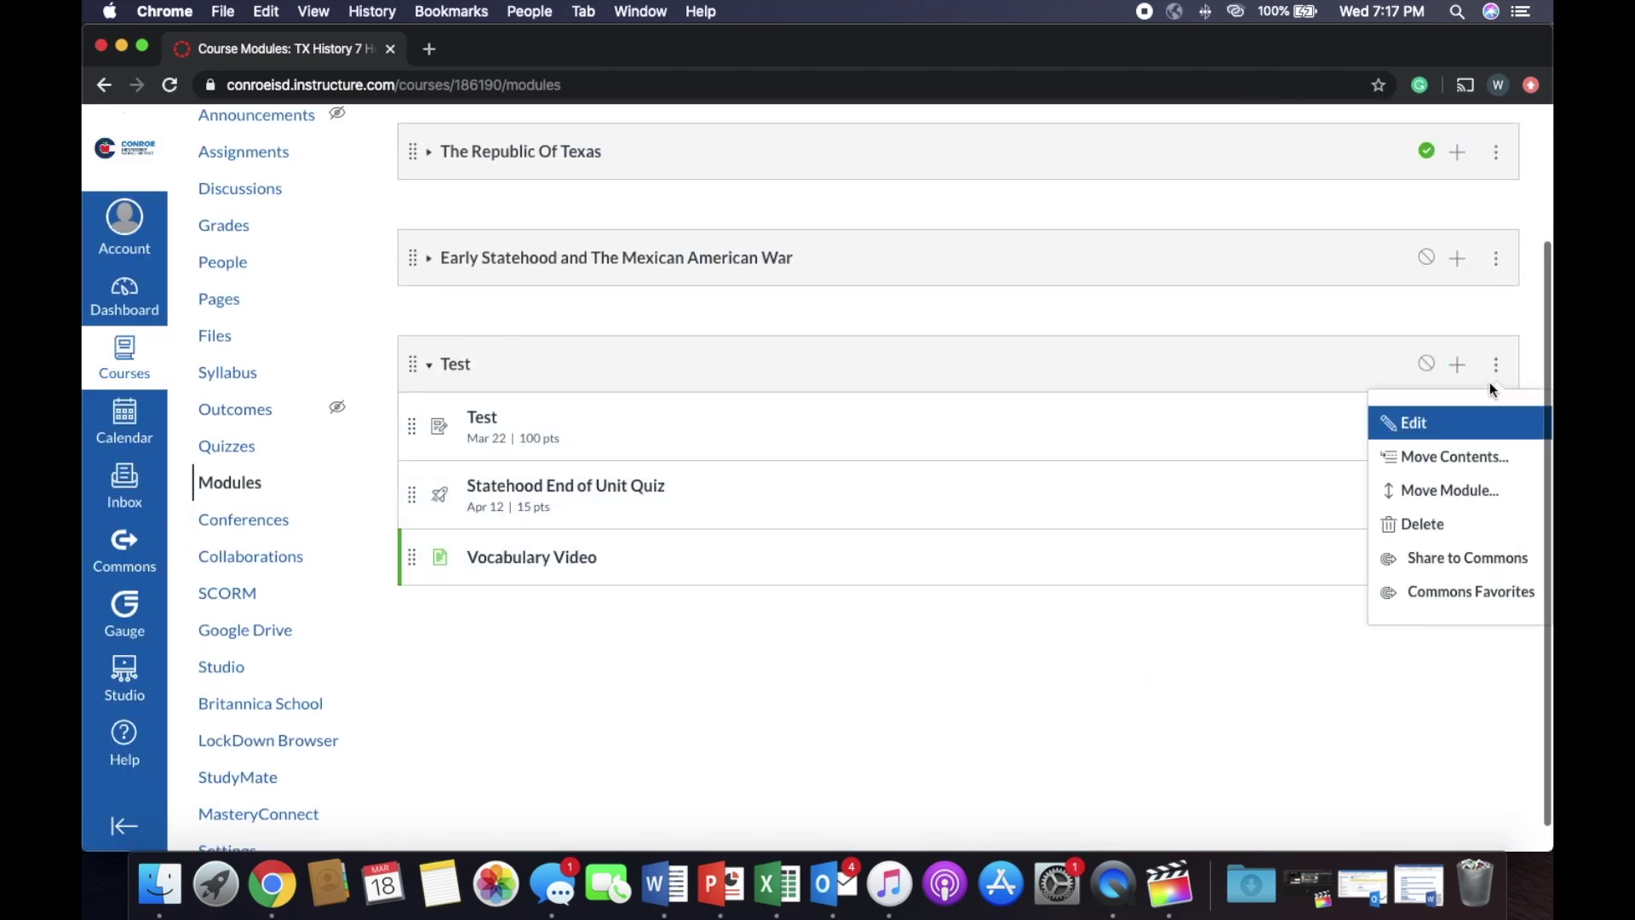
click(1357, 376)
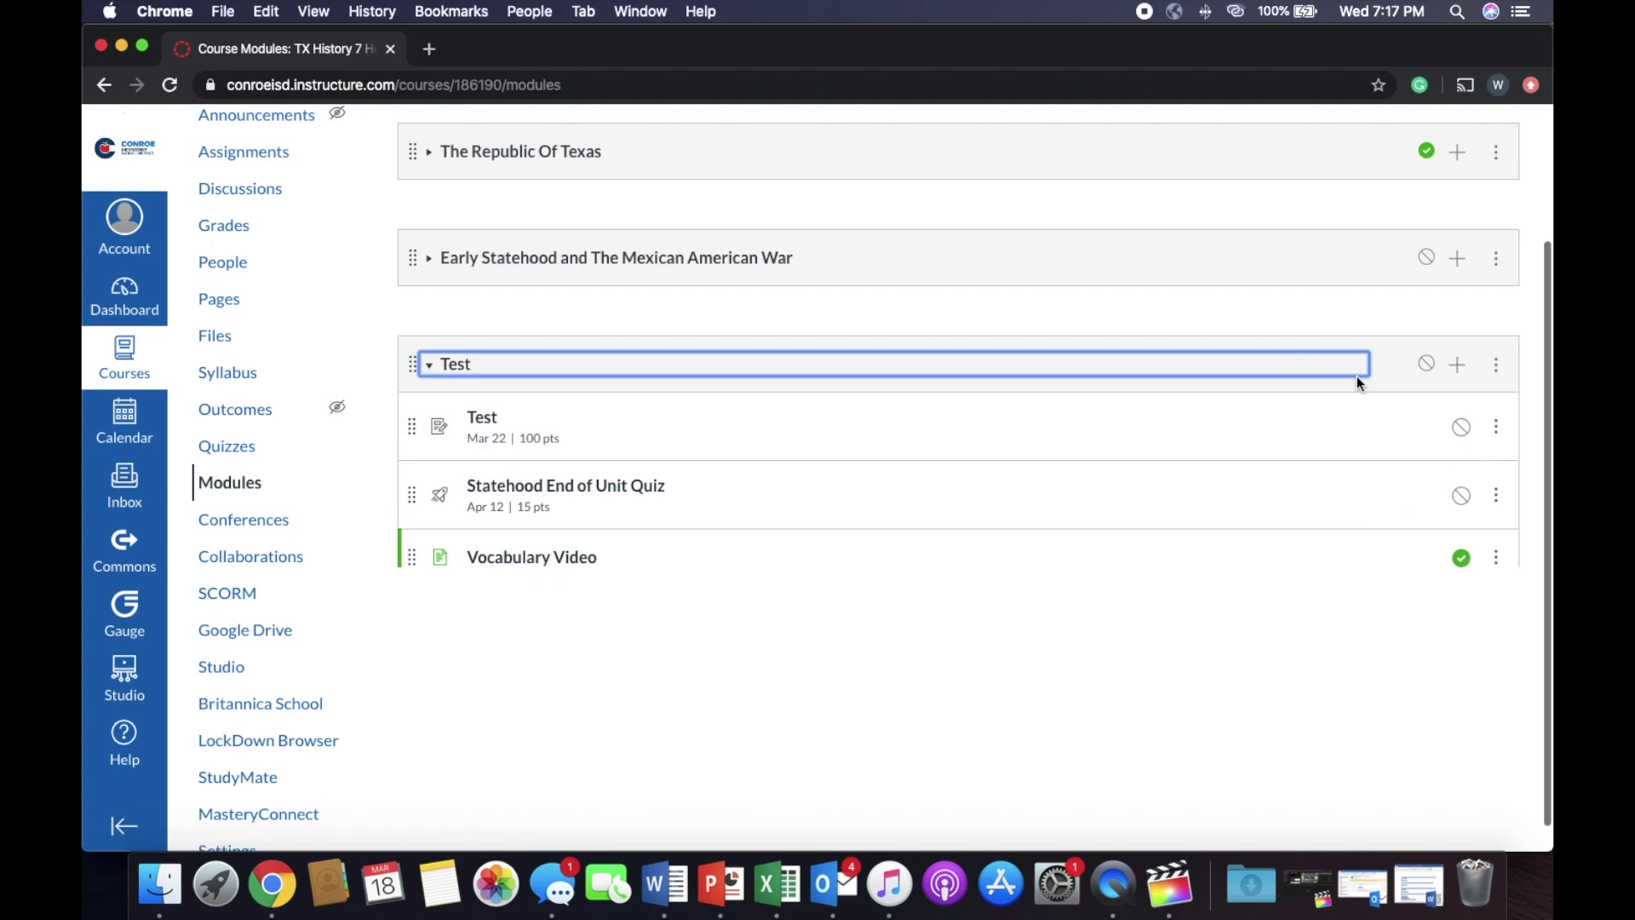
click(1445, 383)
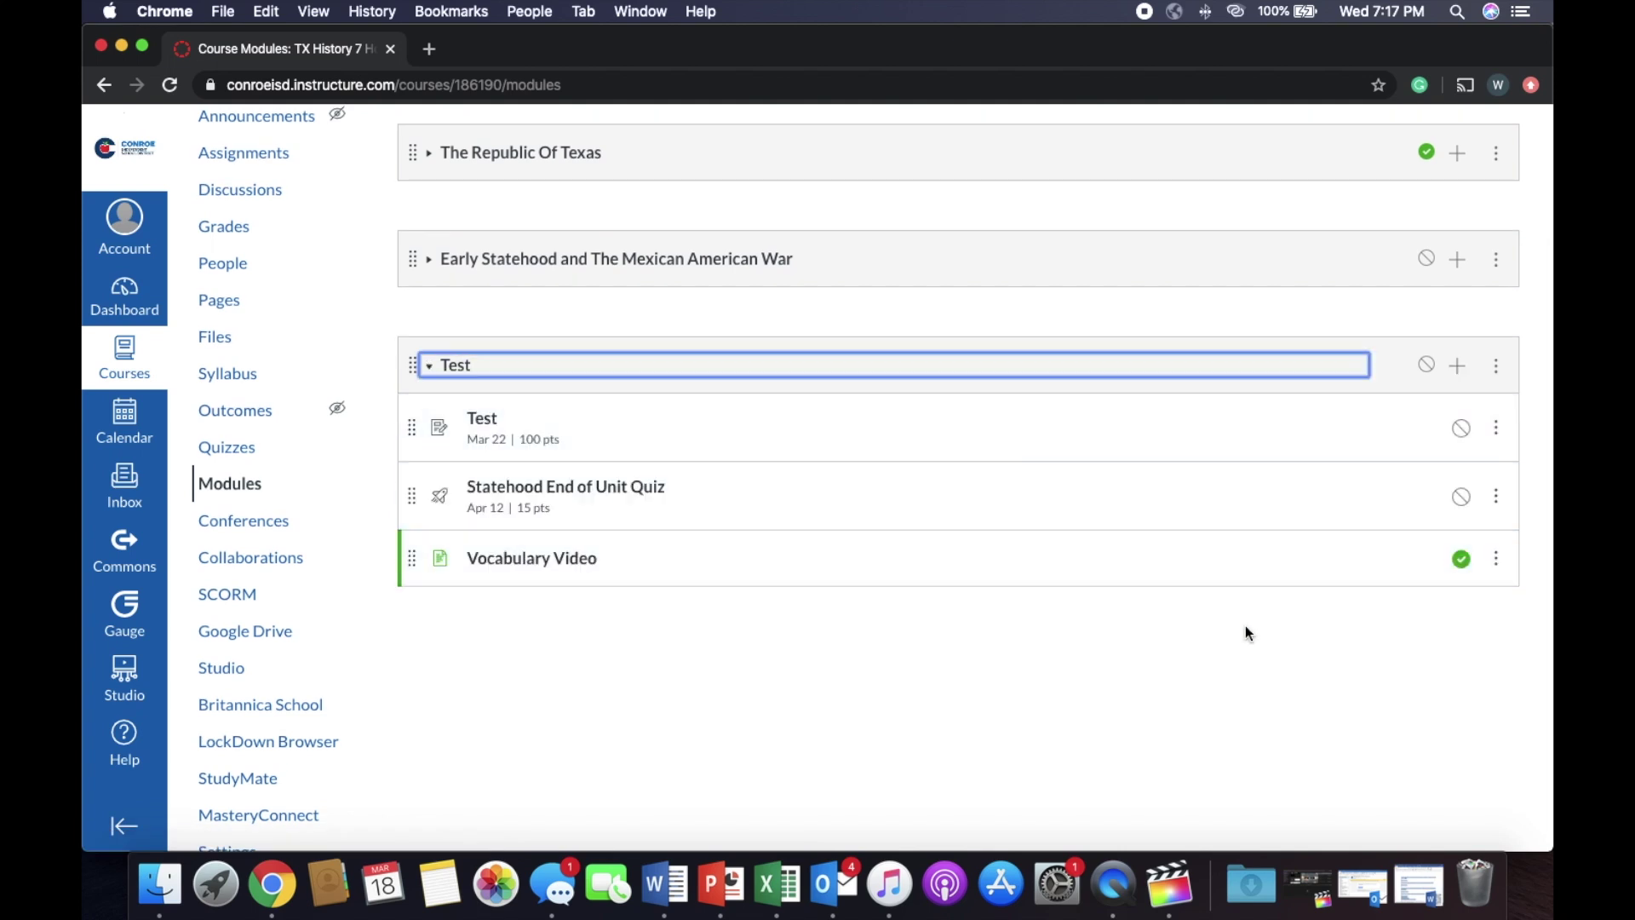
Add the Plucked-1.jpeg file to the Test module
click(1457, 365)
click(691, 314)
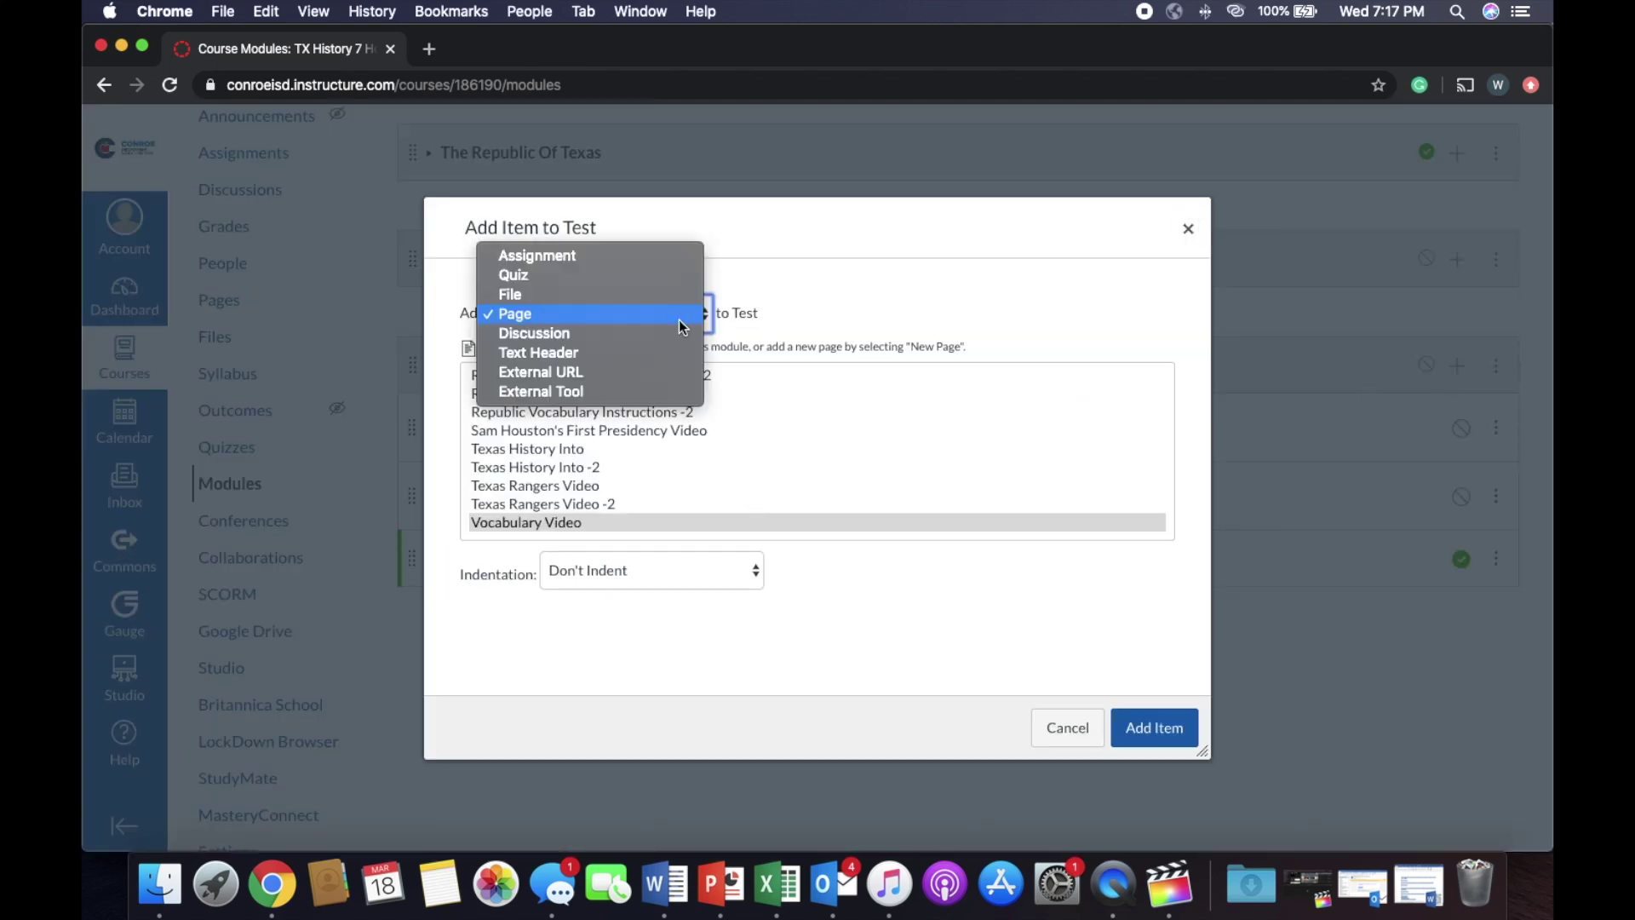
click(638, 294)
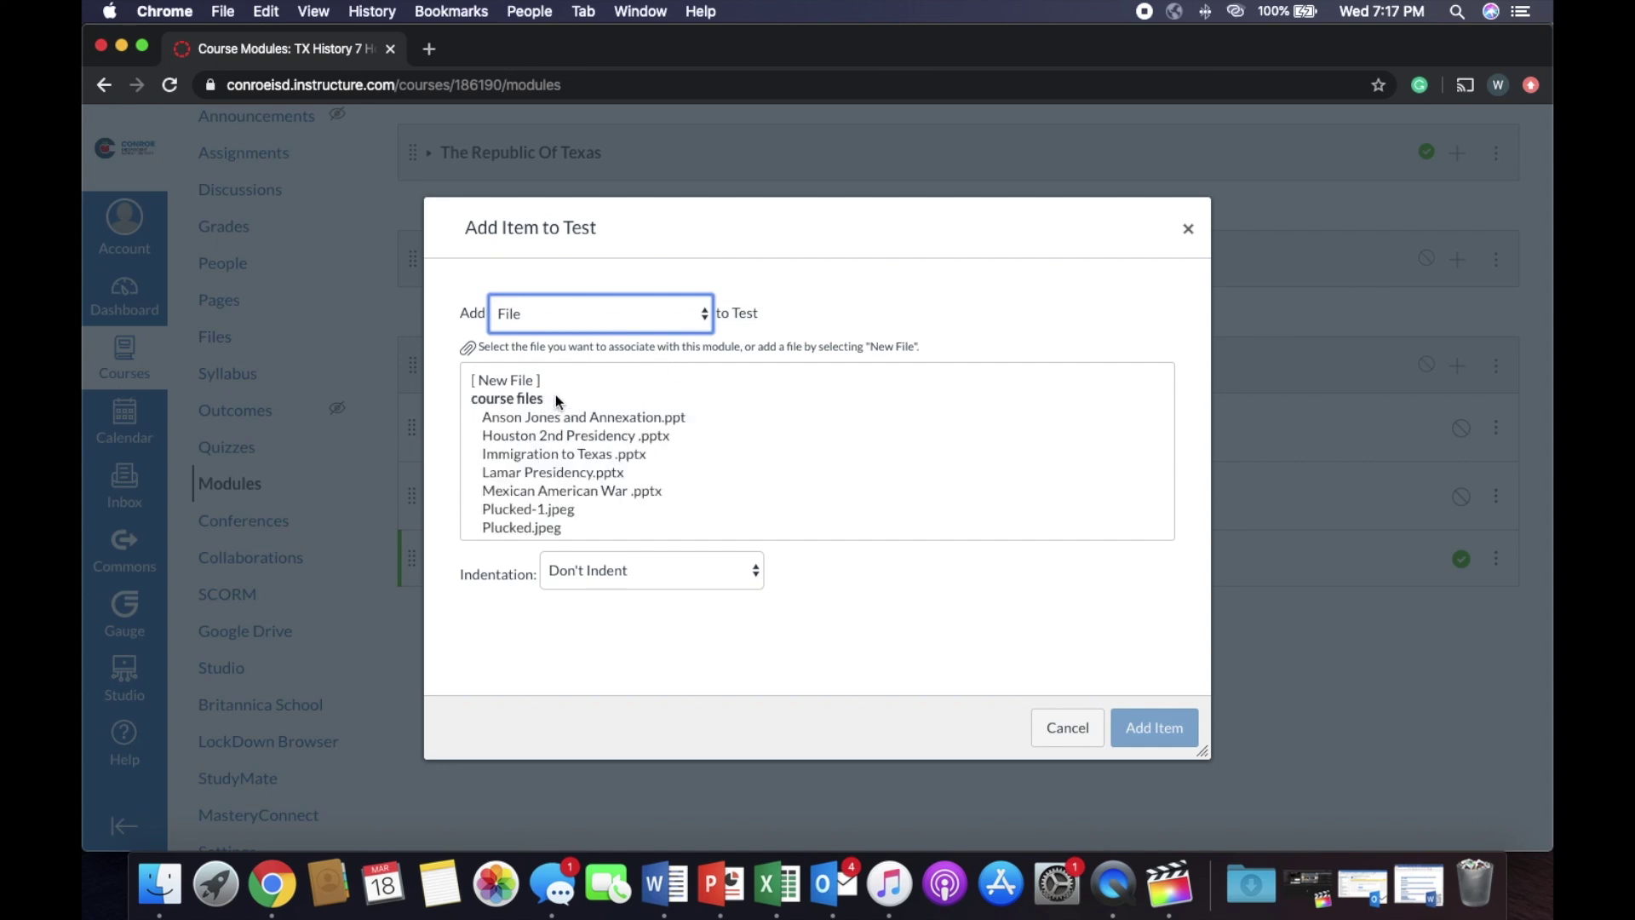
click(556, 510)
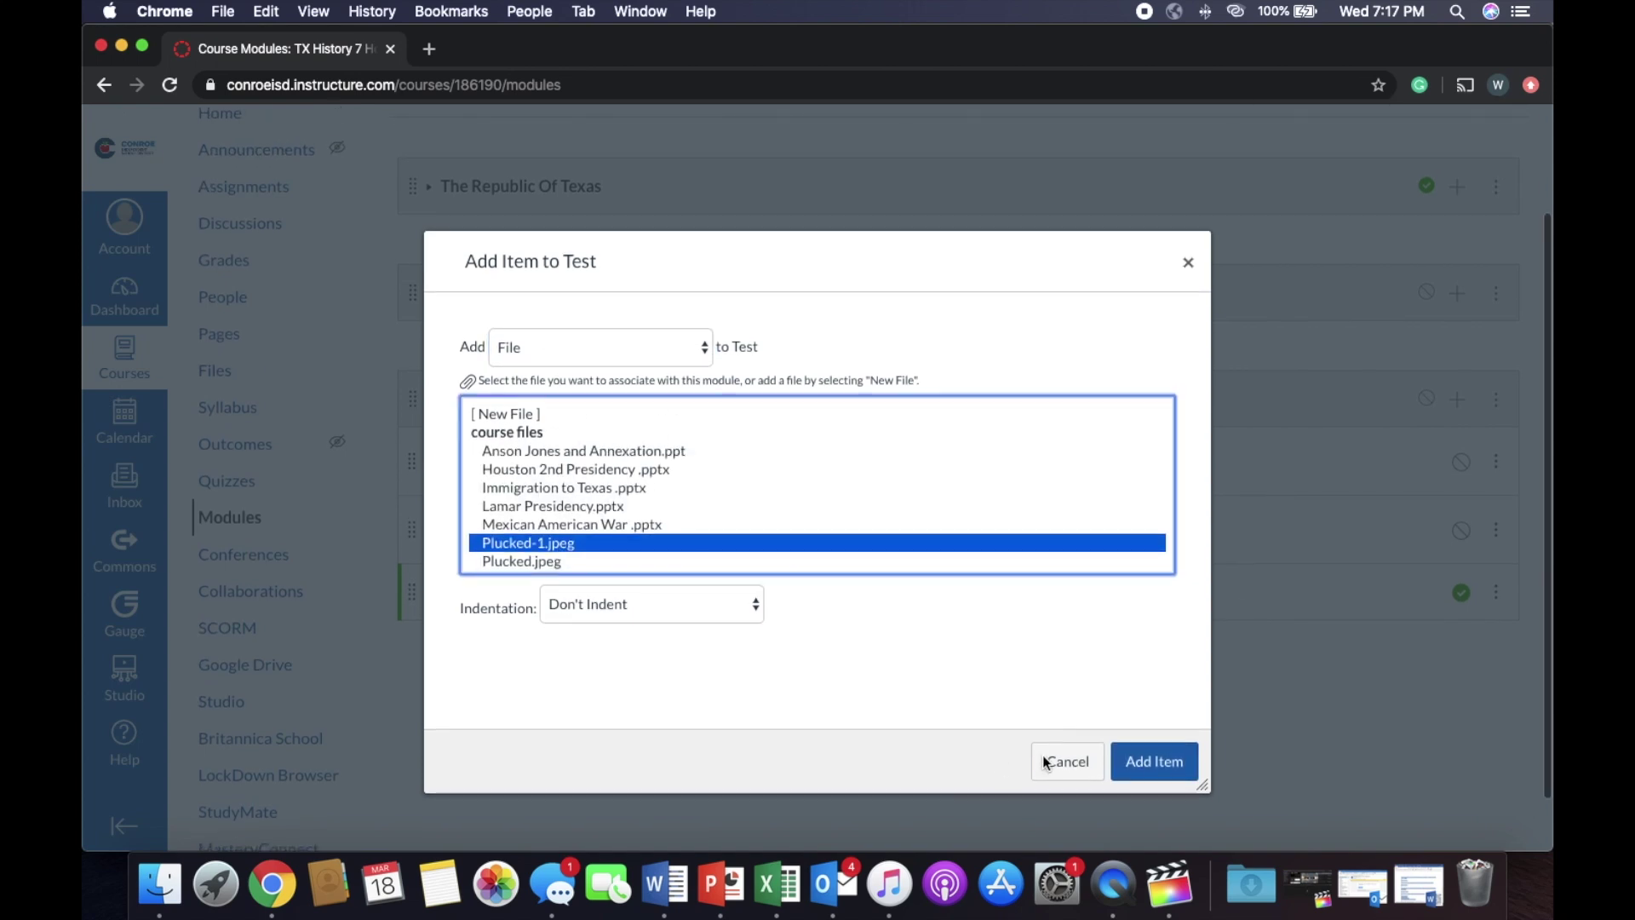
click(1129, 741)
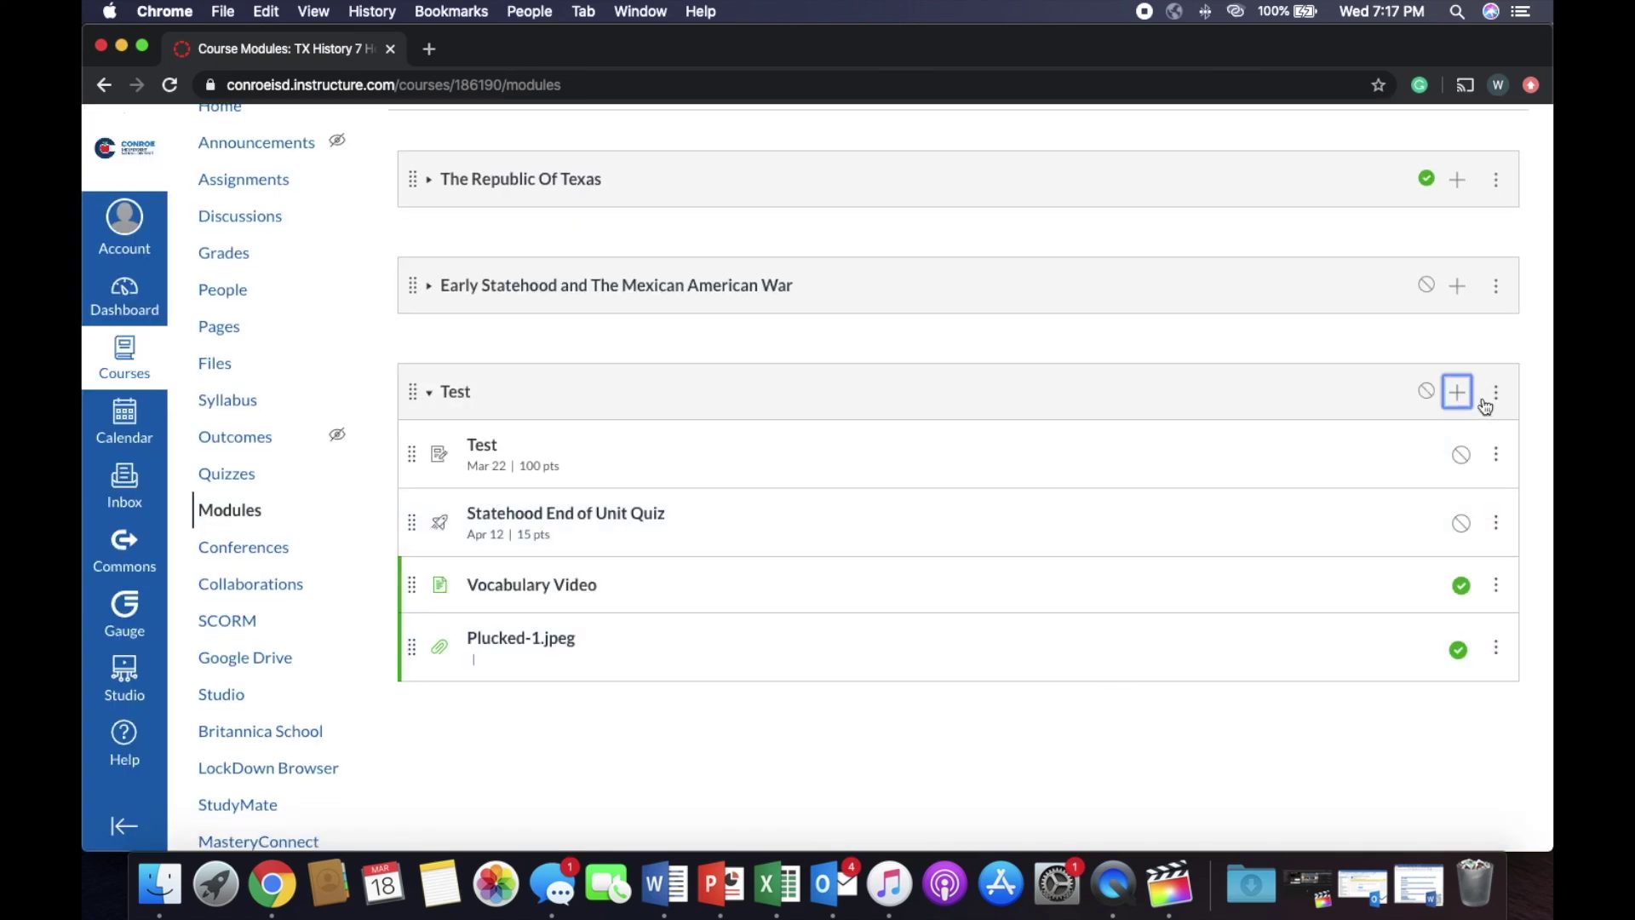
Add the Test discussion to the module and dismiss a further Add Item dialog
click(1452, 396)
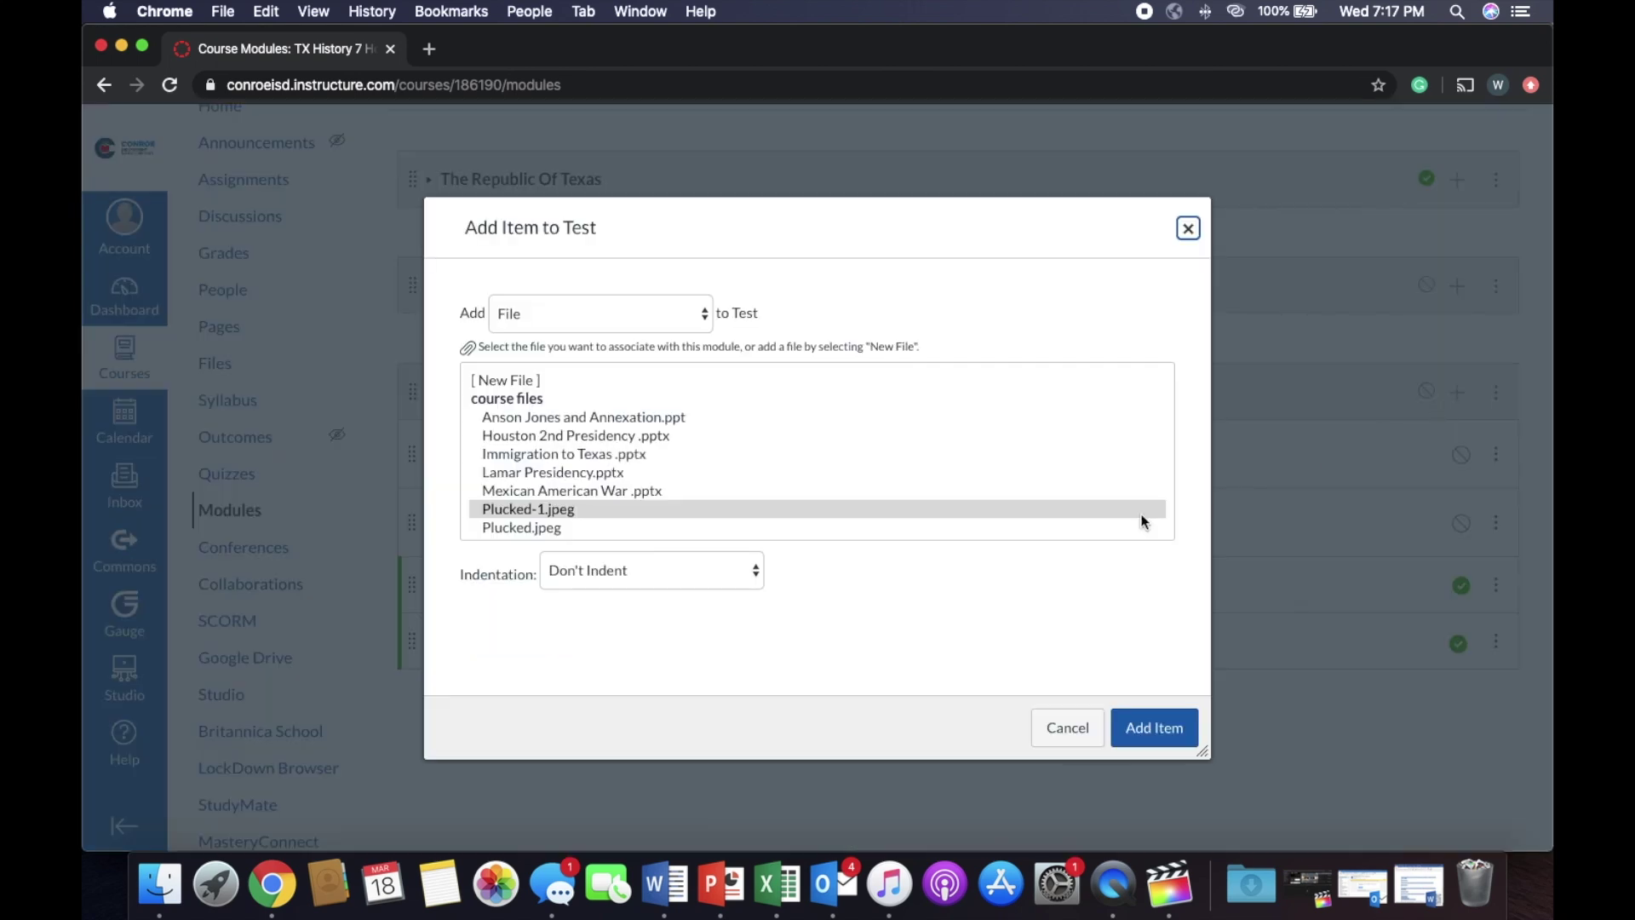
click(695, 322)
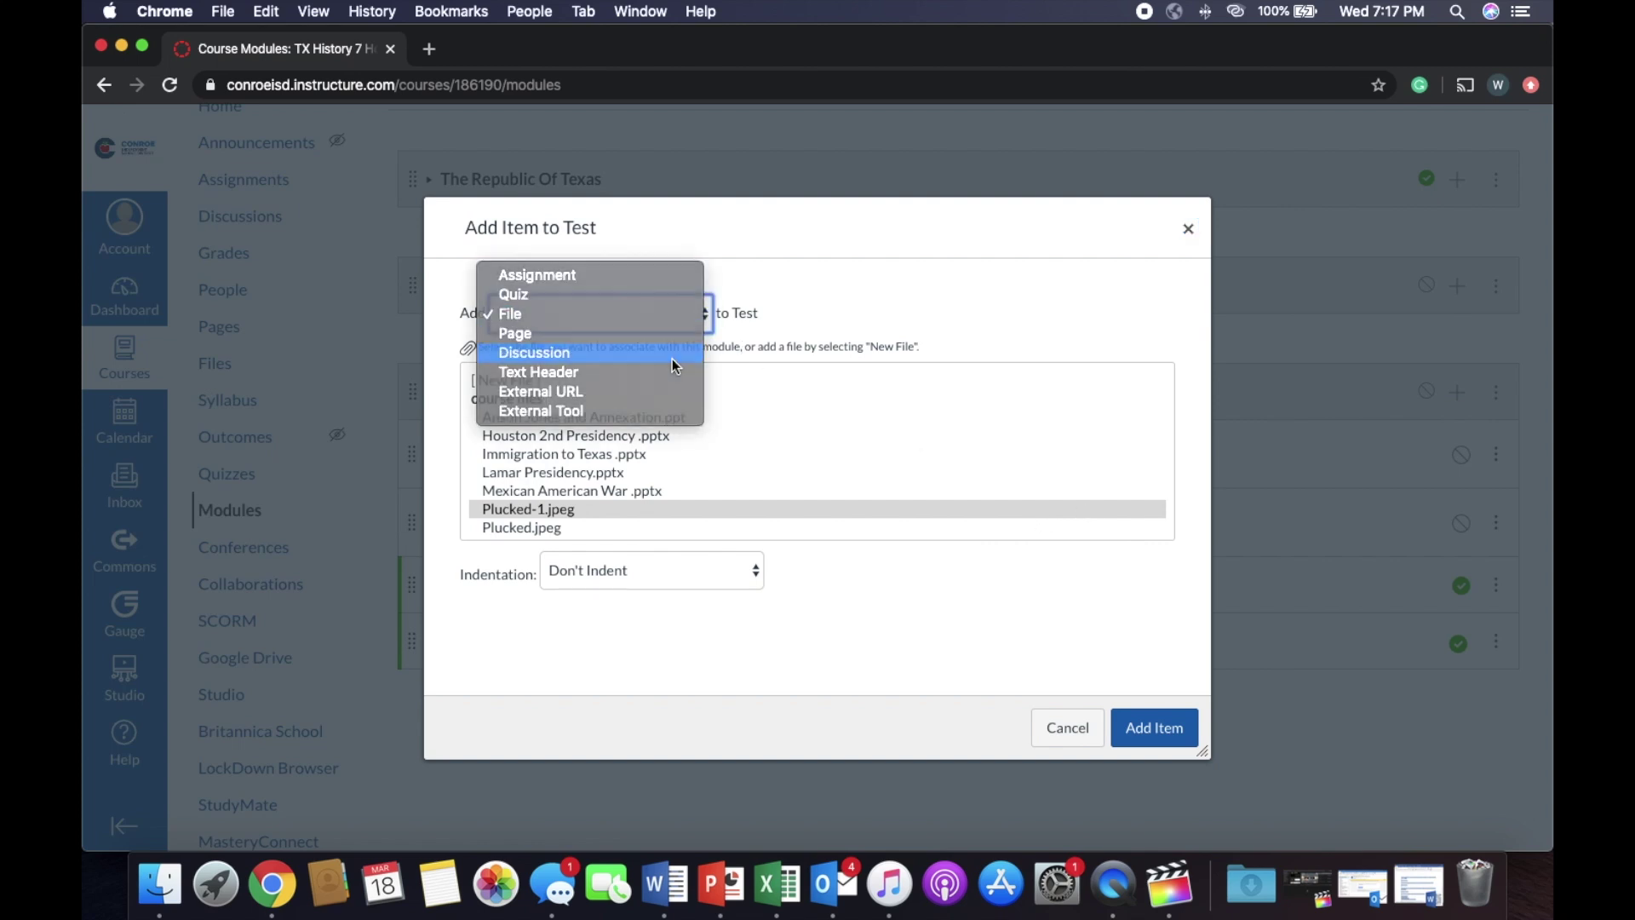
click(675, 356)
click(521, 435)
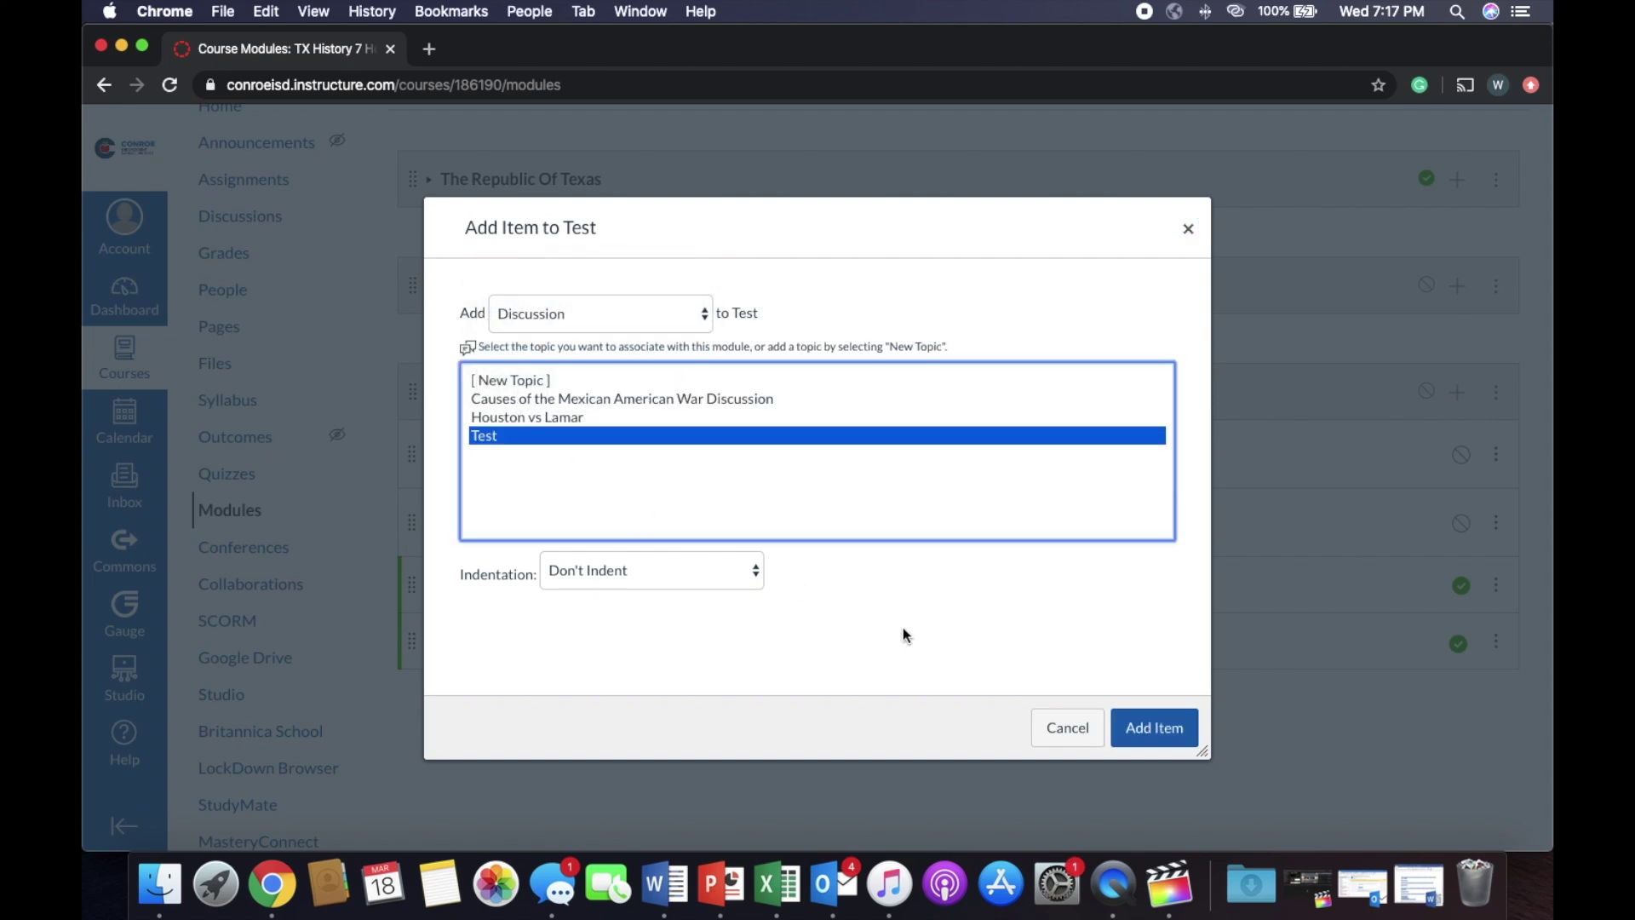
click(1155, 727)
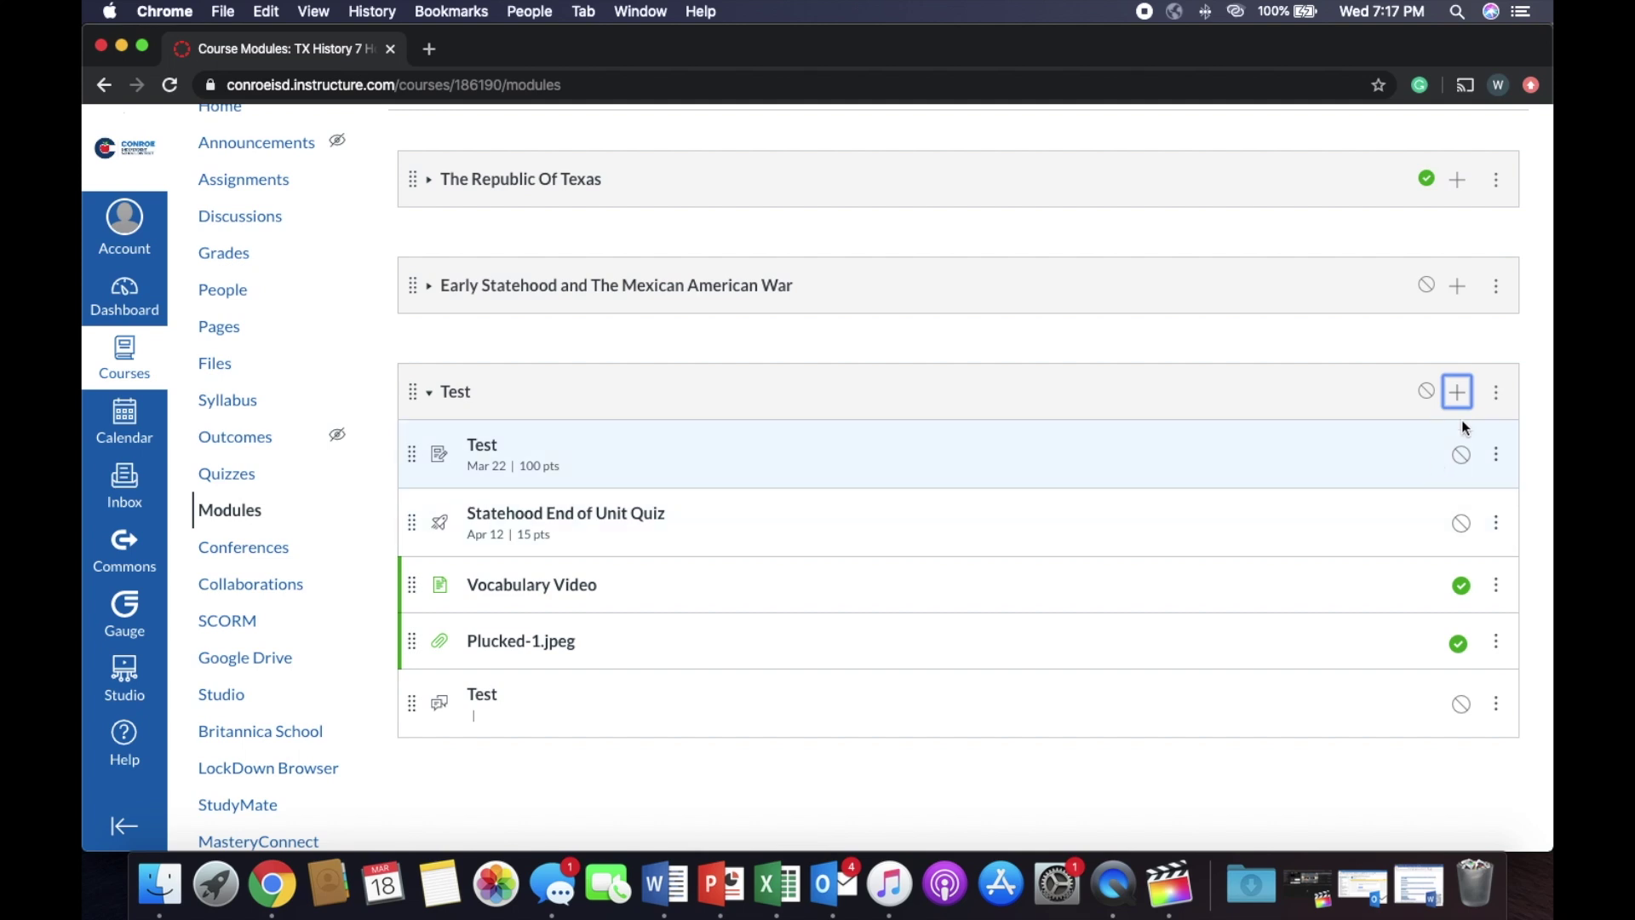
click(1457, 391)
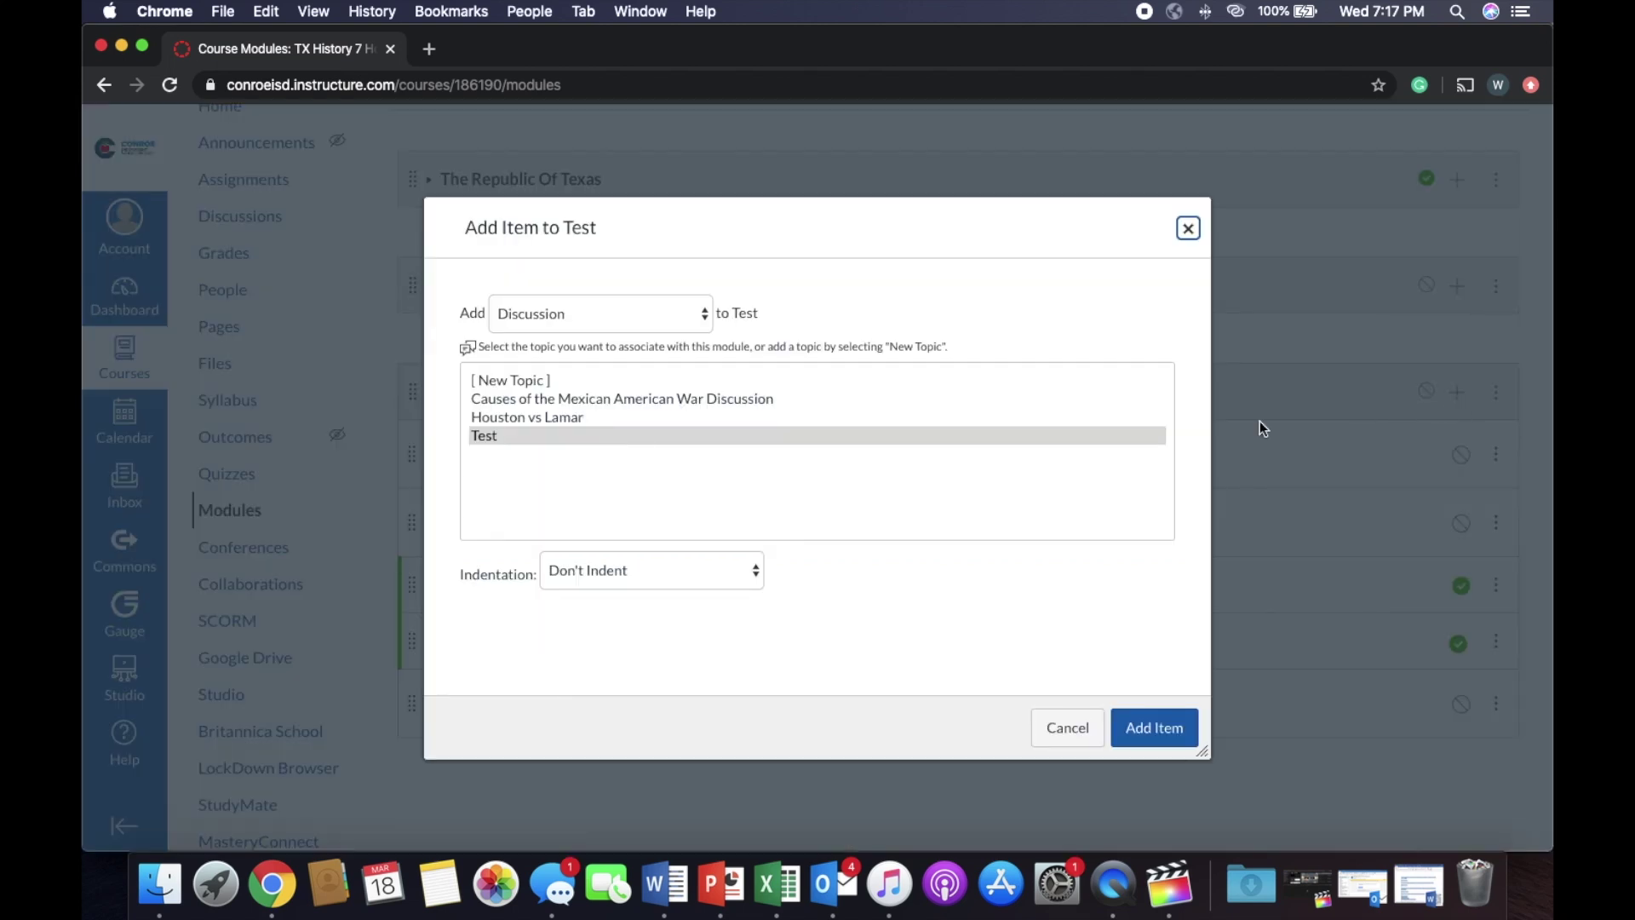
click(688, 323)
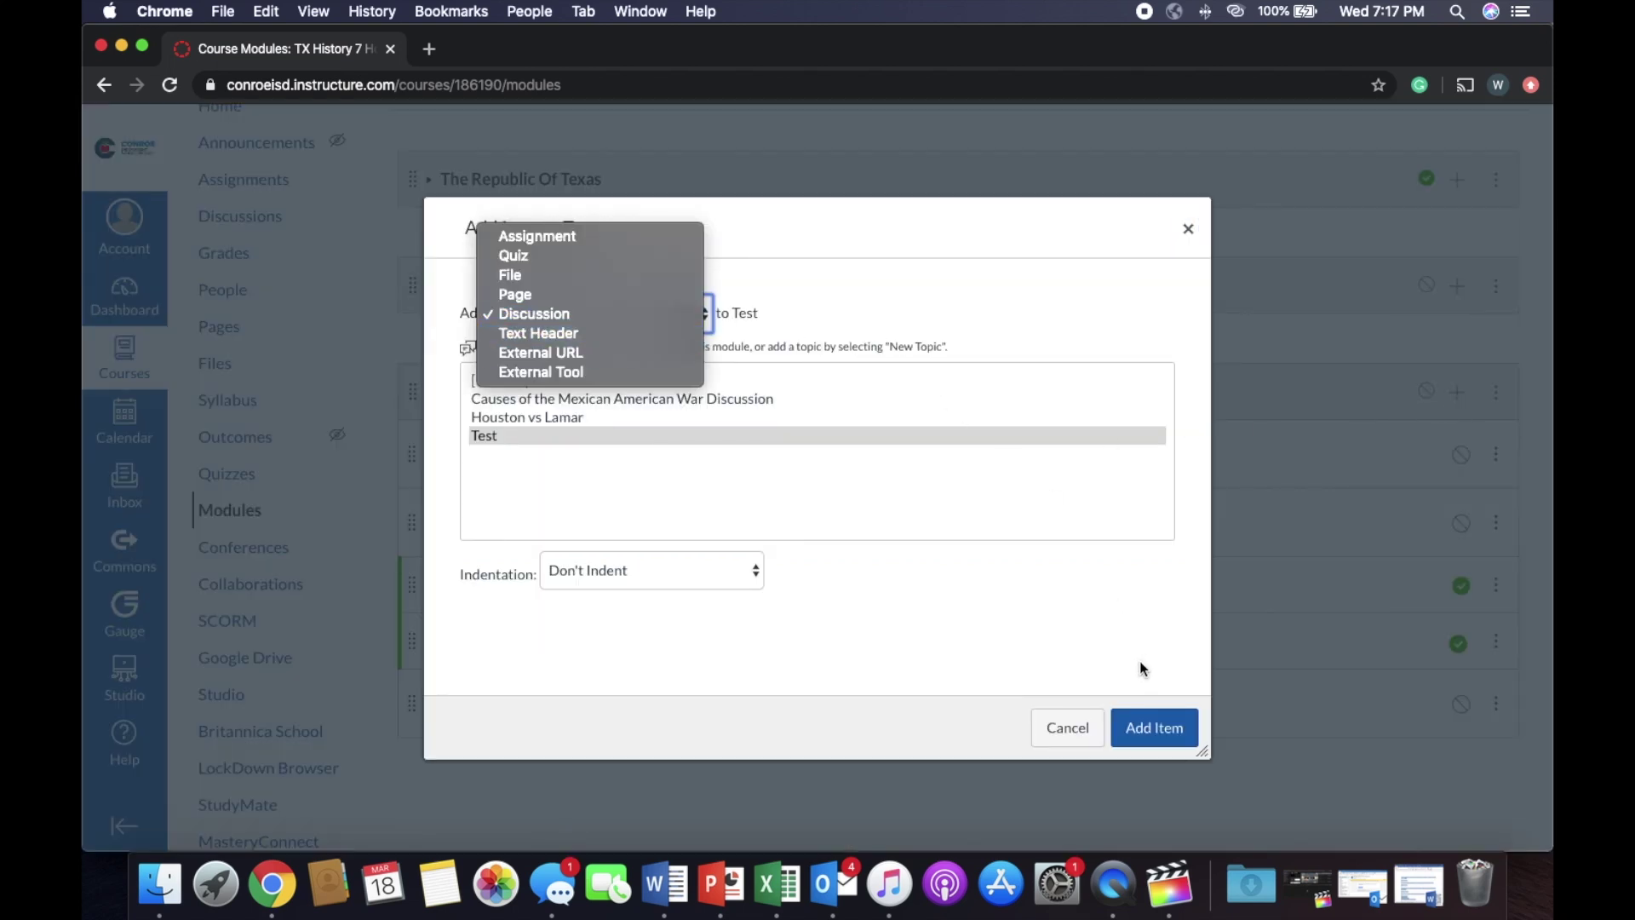
click(1076, 734)
click(1076, 734)
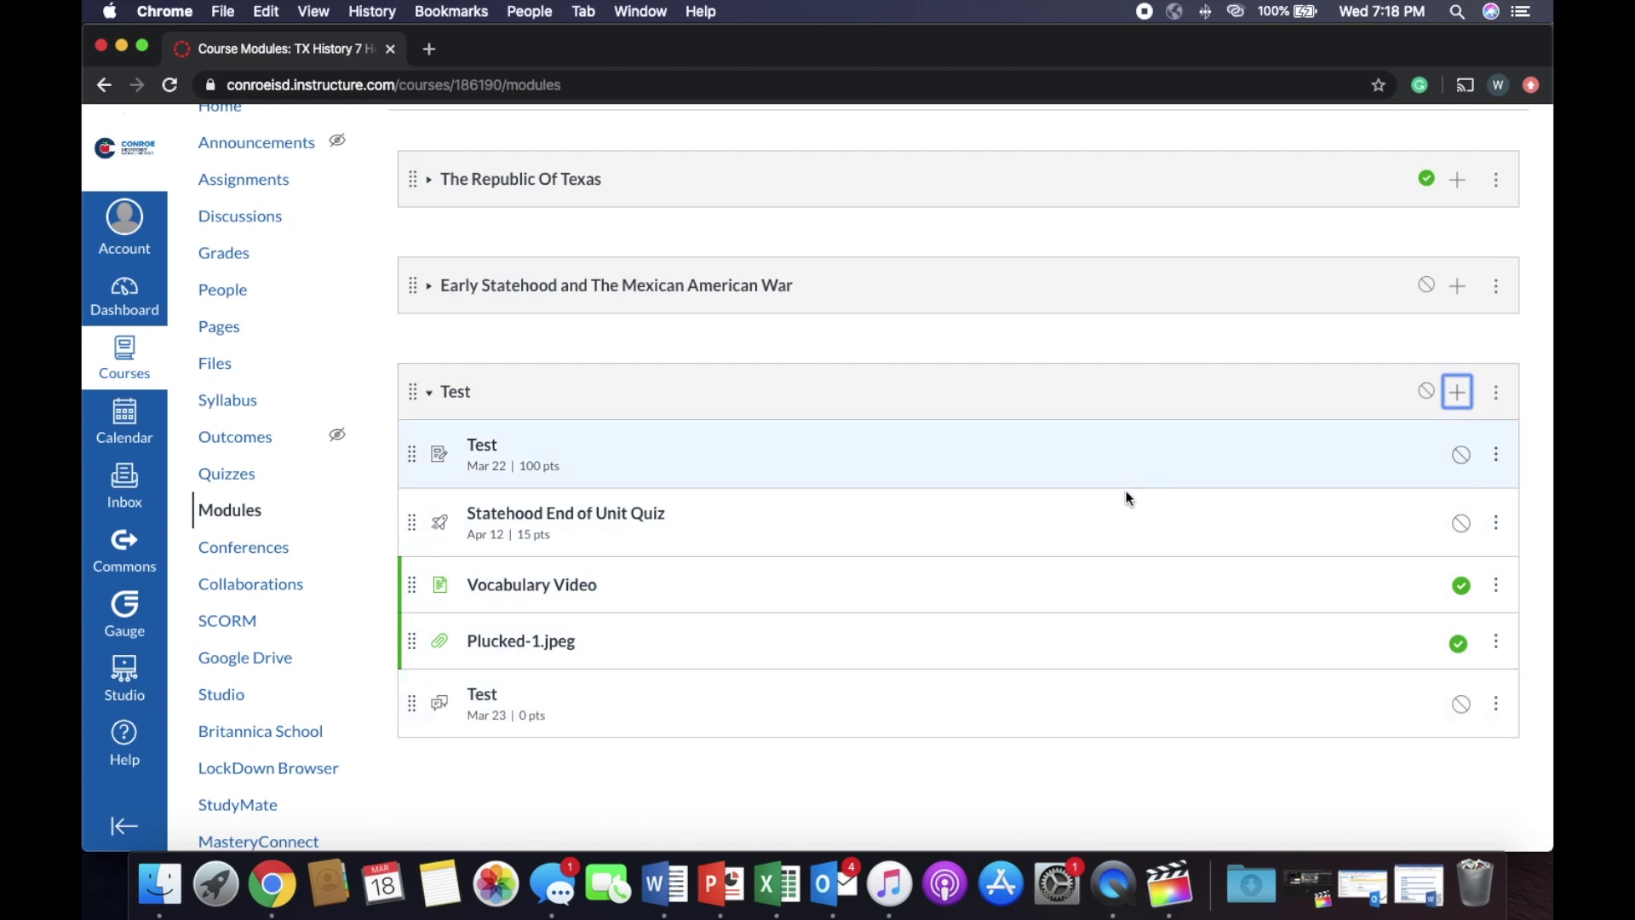
scroll(1128, 498, up, 3)
Expand The Republic Of Texas module and scroll through its items down to Test
click(986, 335)
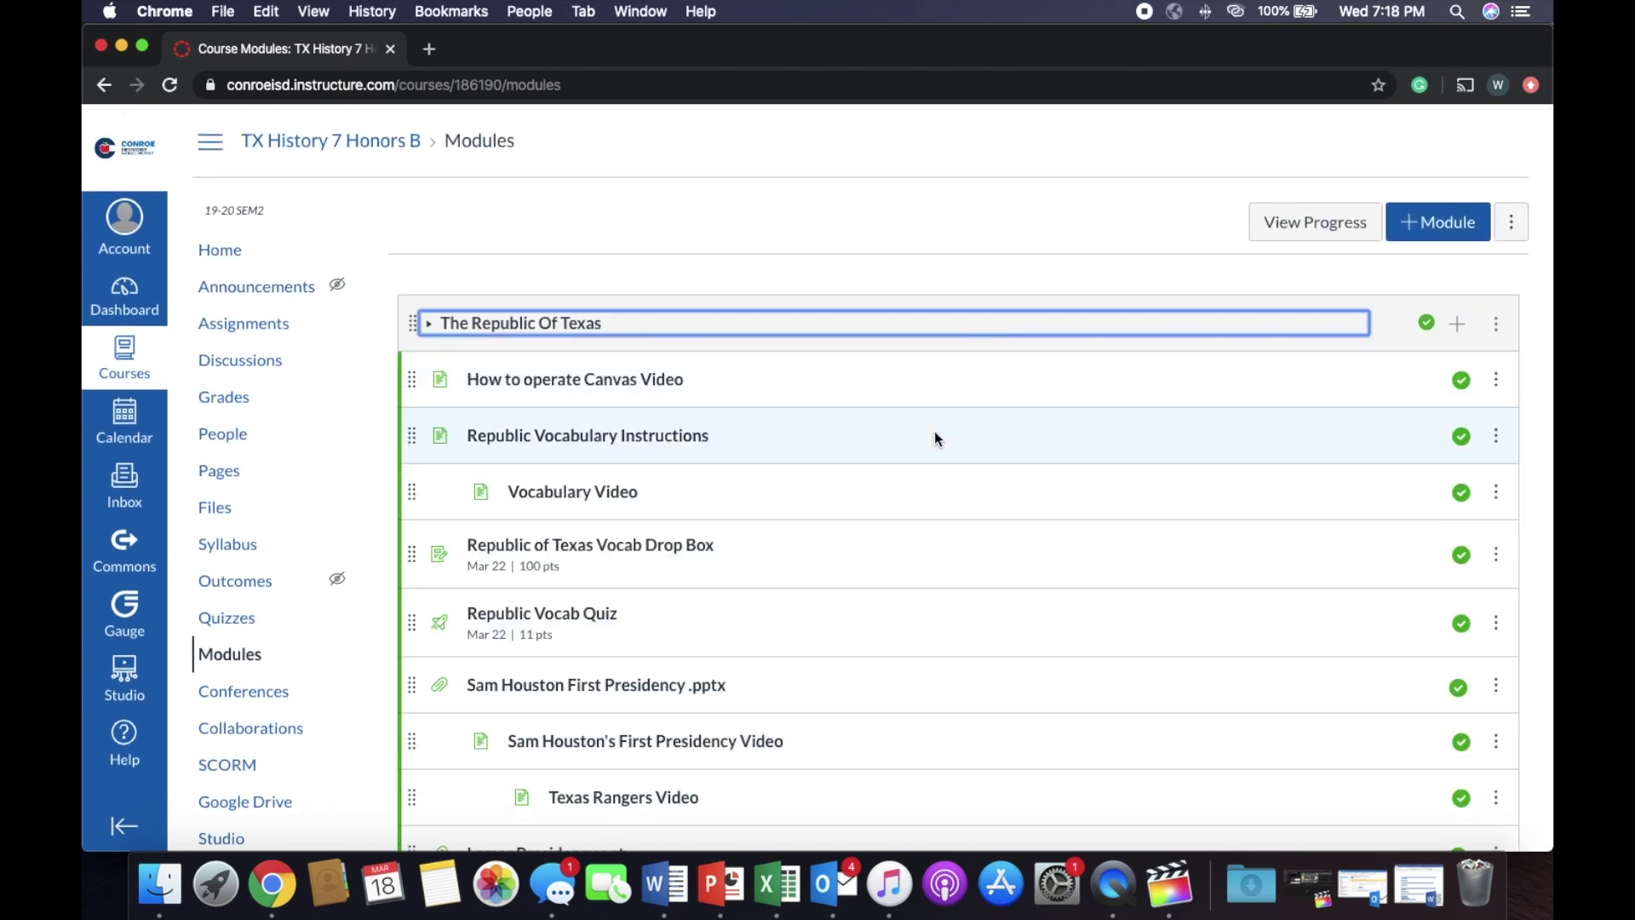
scroll(967, 479, down, 1)
scroll(945, 452, down, 1)
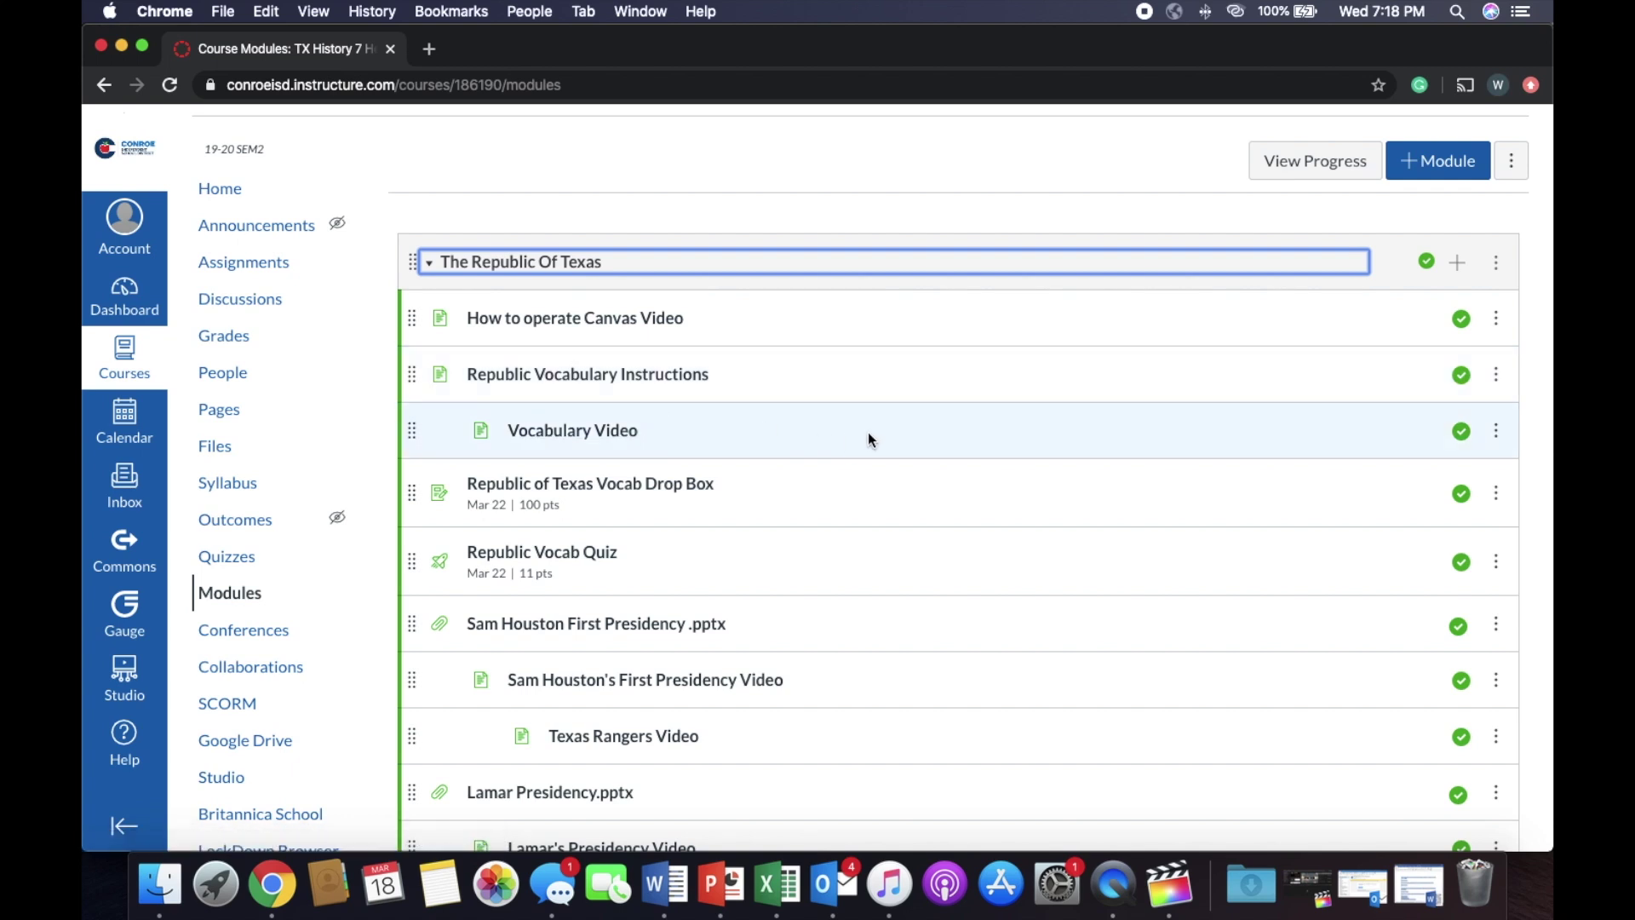
scroll(867, 430, down, 1)
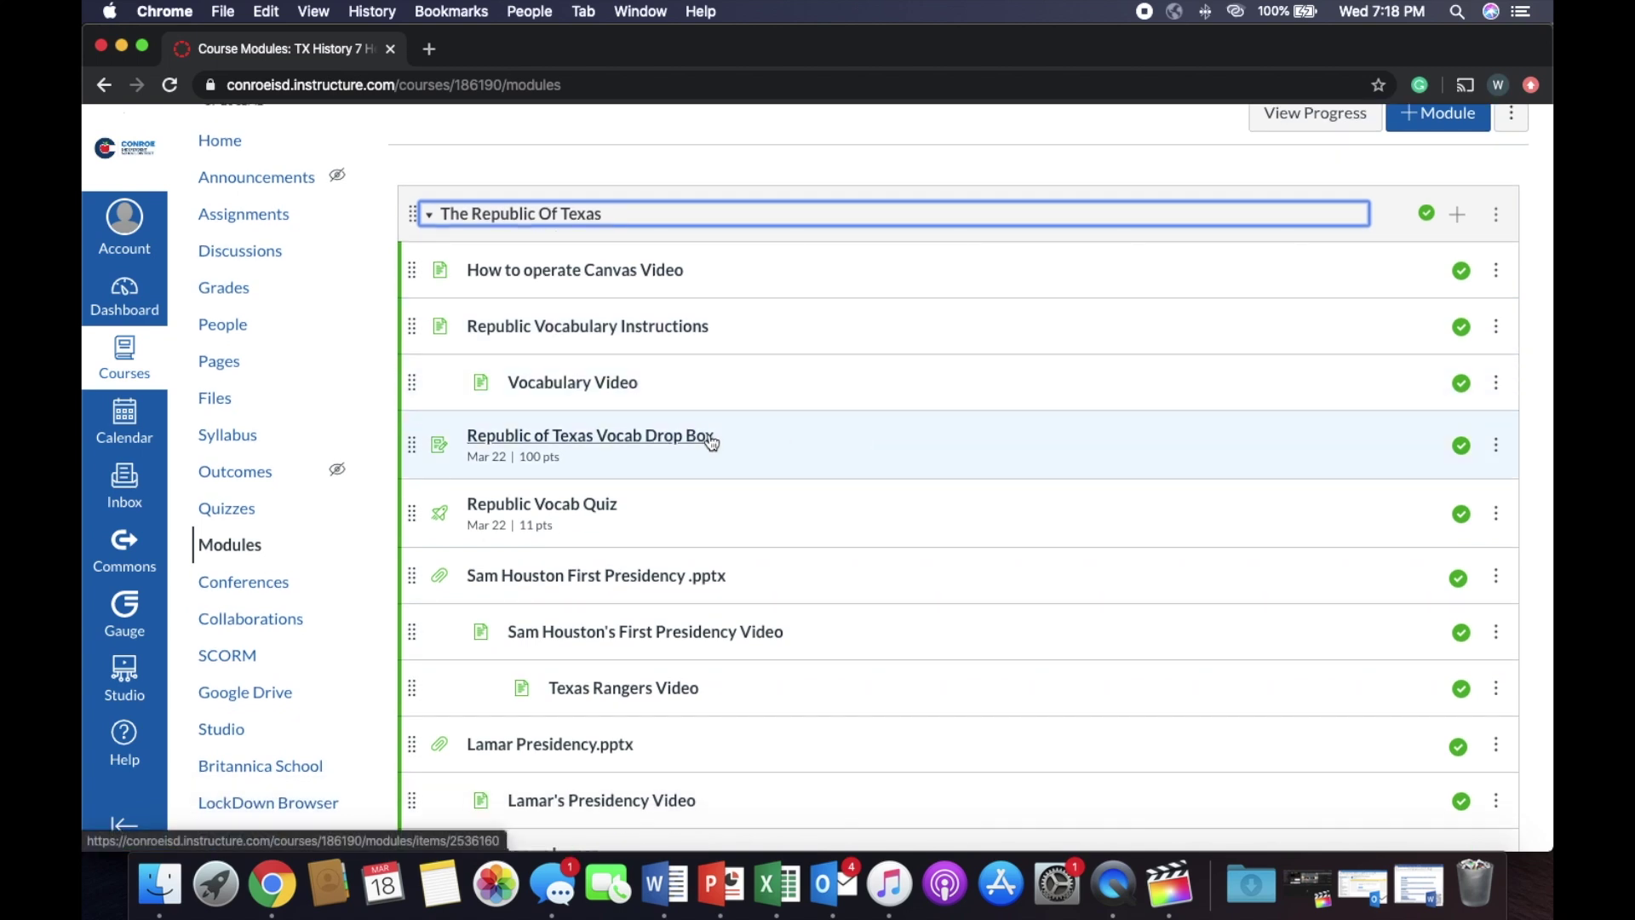
scroll(844, 413, down, 1)
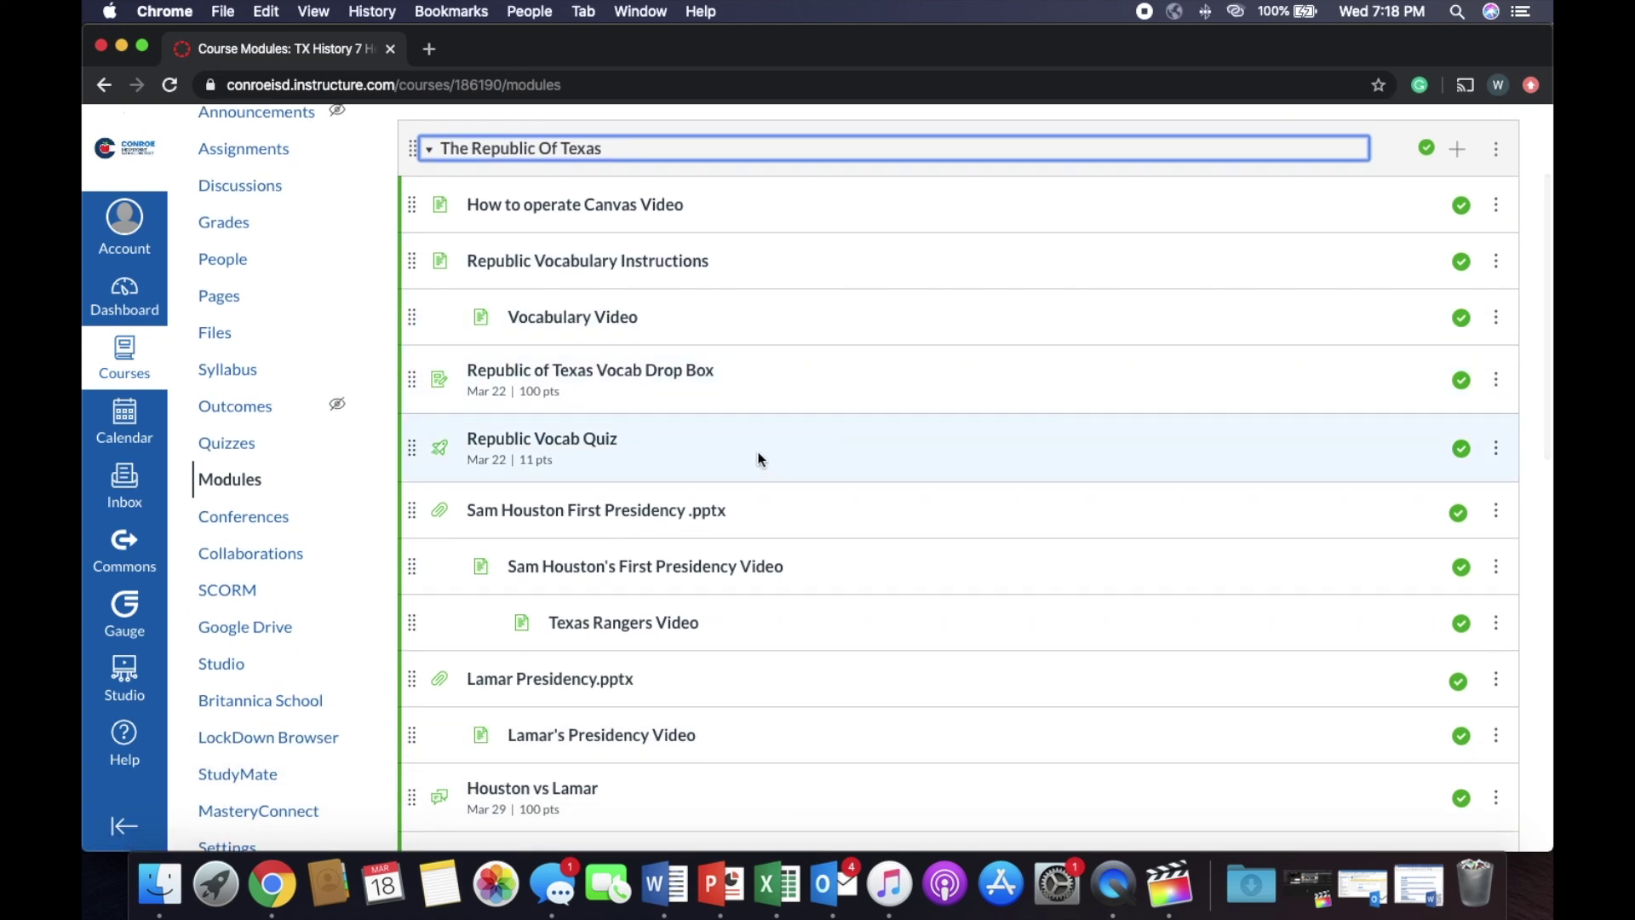
scroll(763, 452, down, 8)
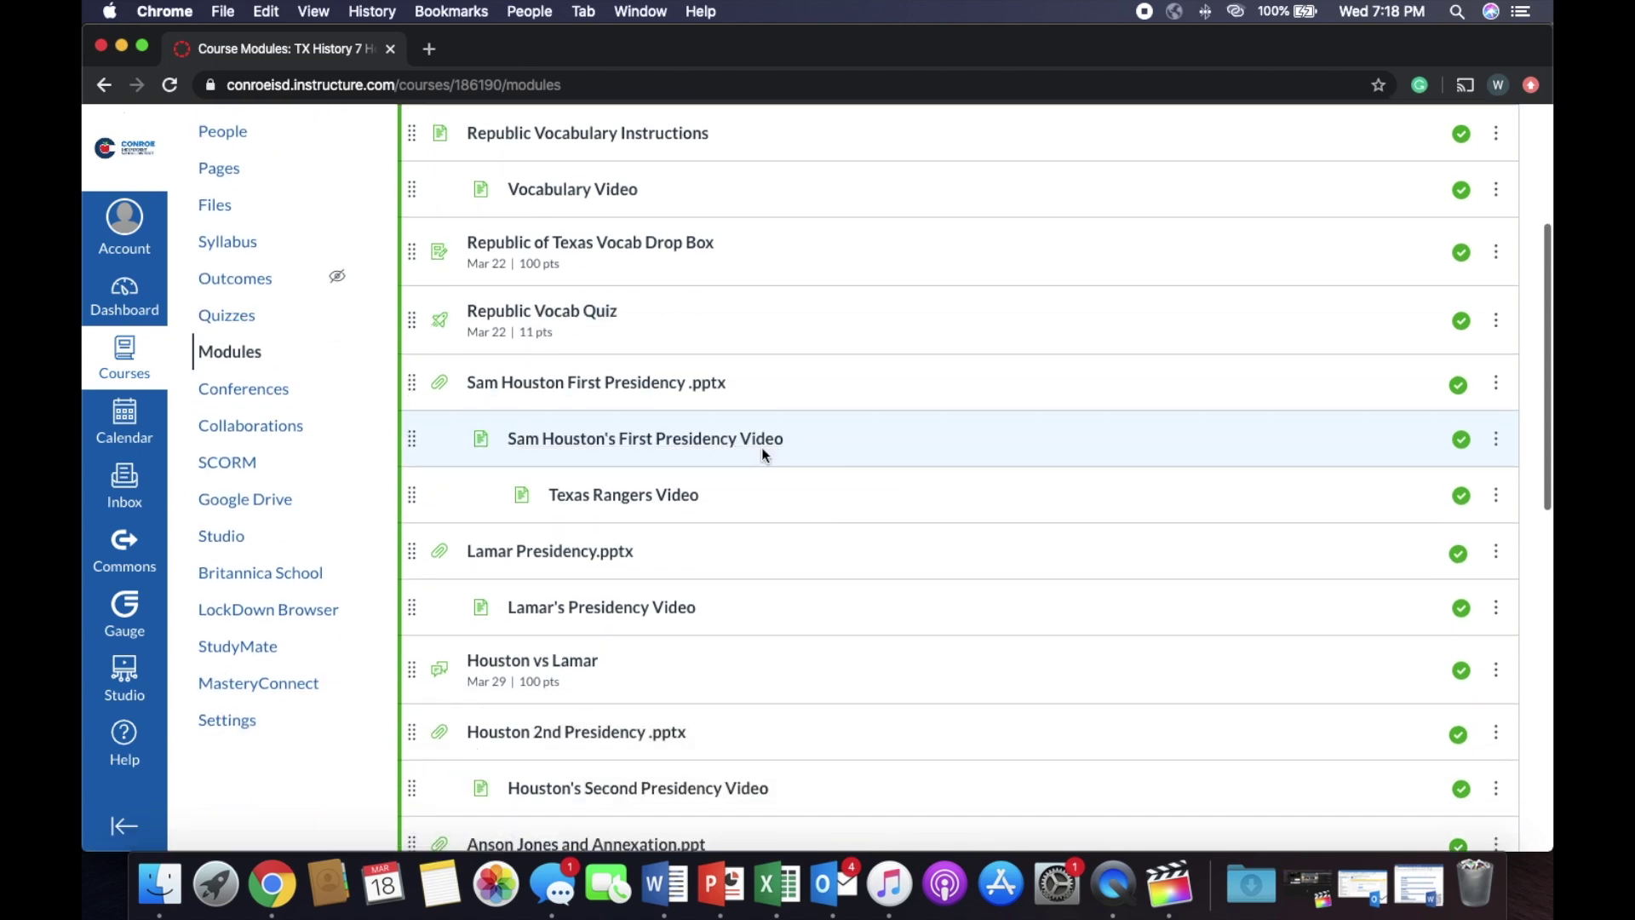
scroll(764, 452, down, 2)
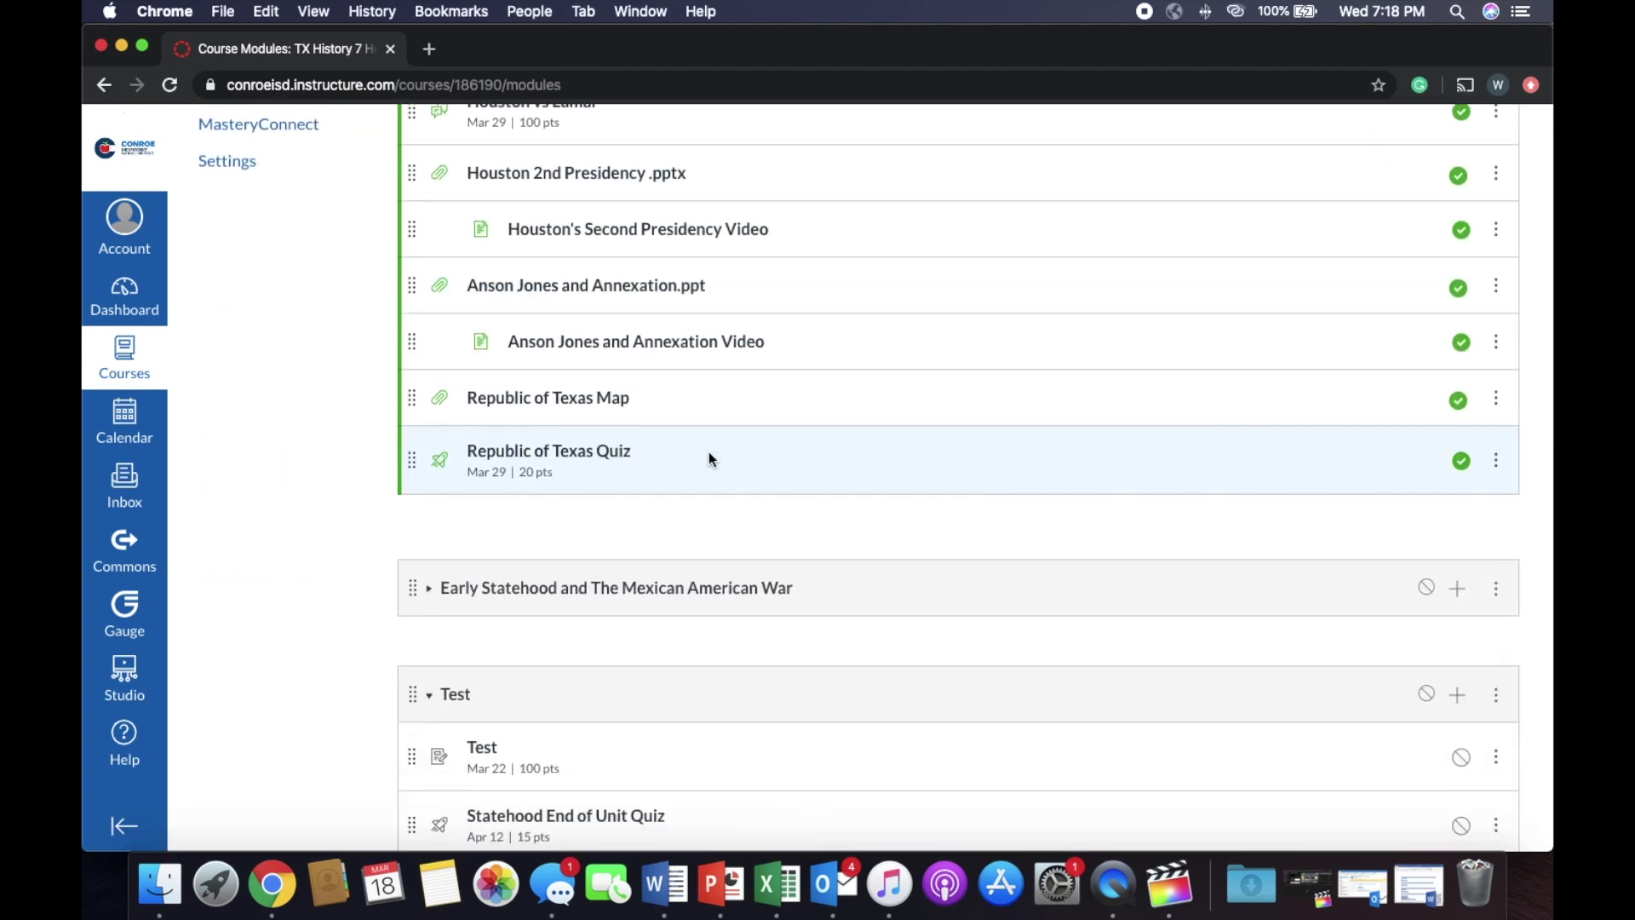
scroll(729, 438, down, 5)
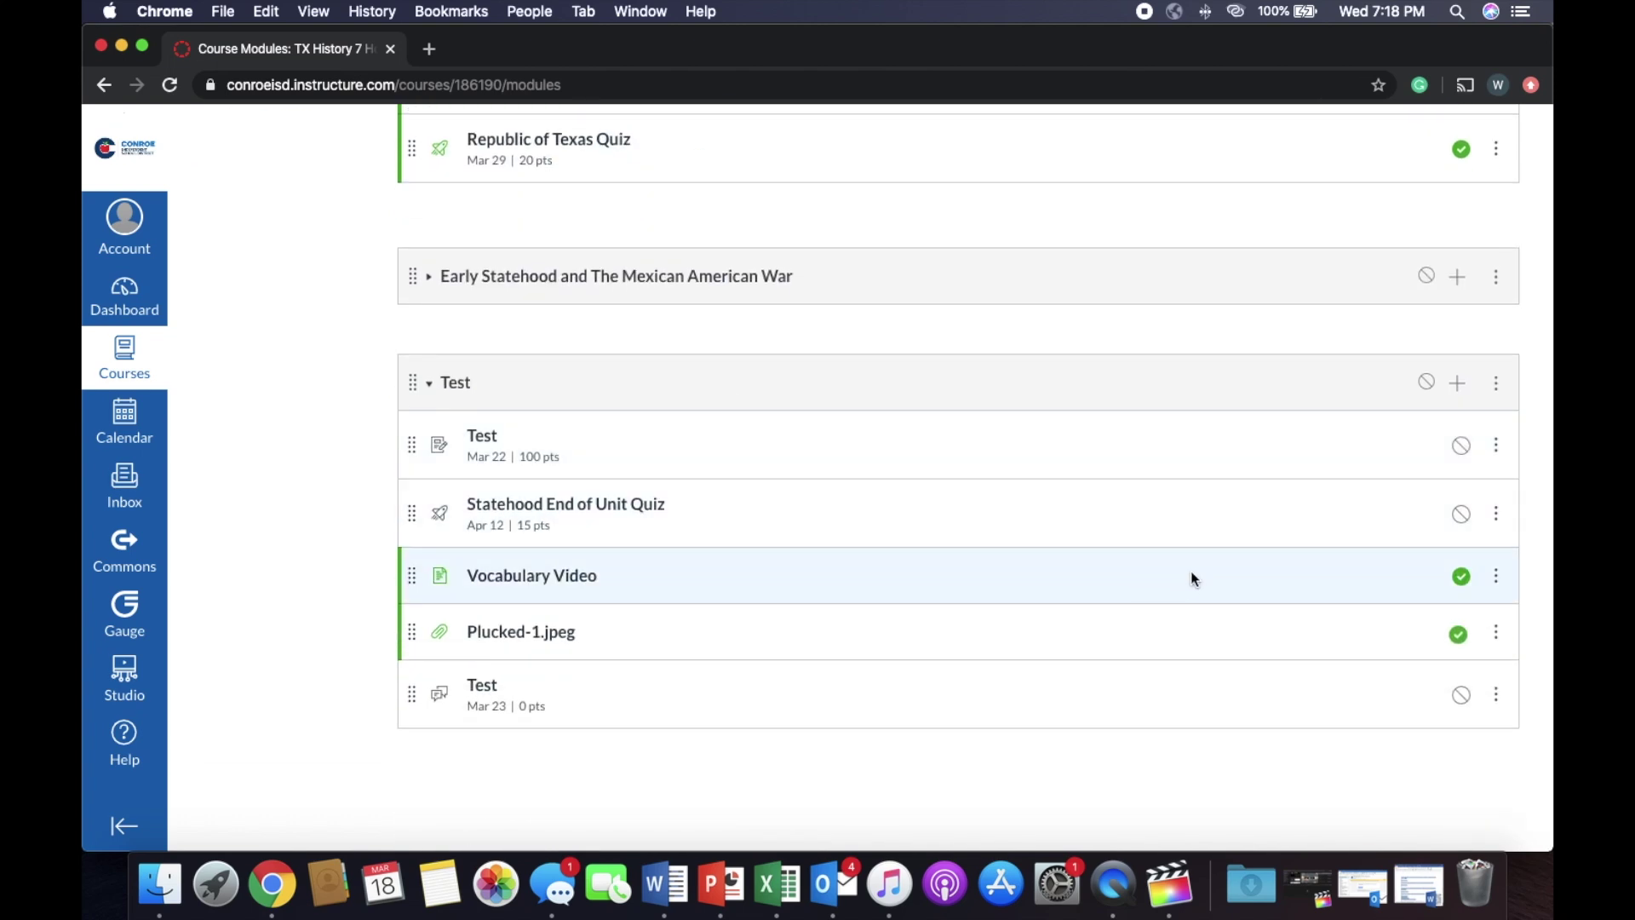
click(1496, 579)
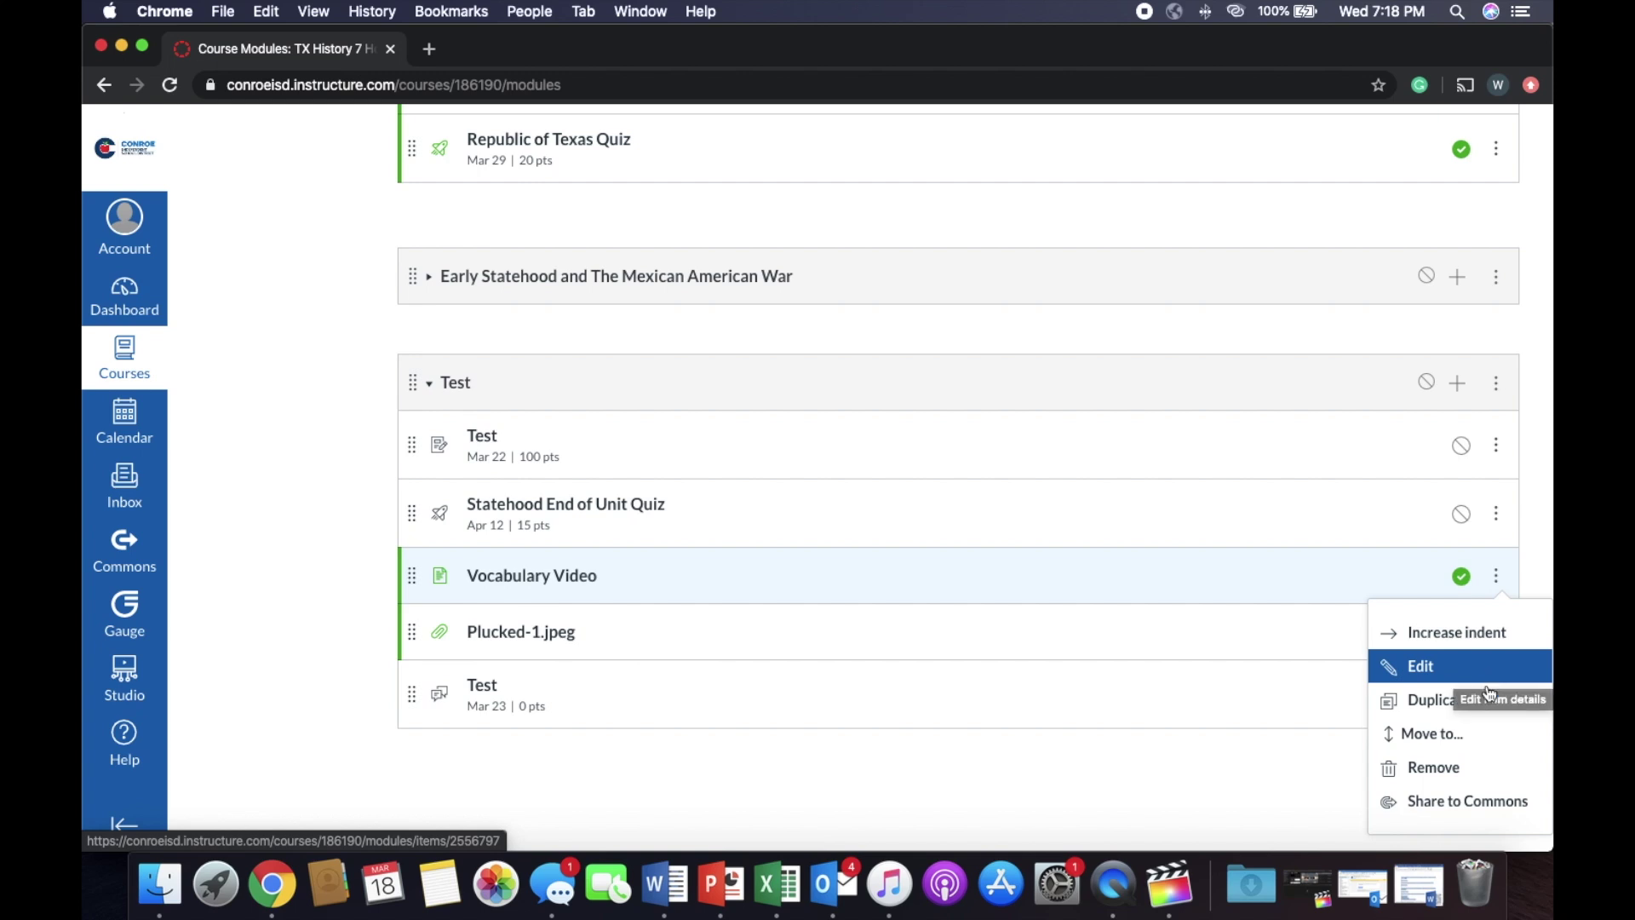
Move Vocabulary Video to the top of the Test module
click(1447, 735)
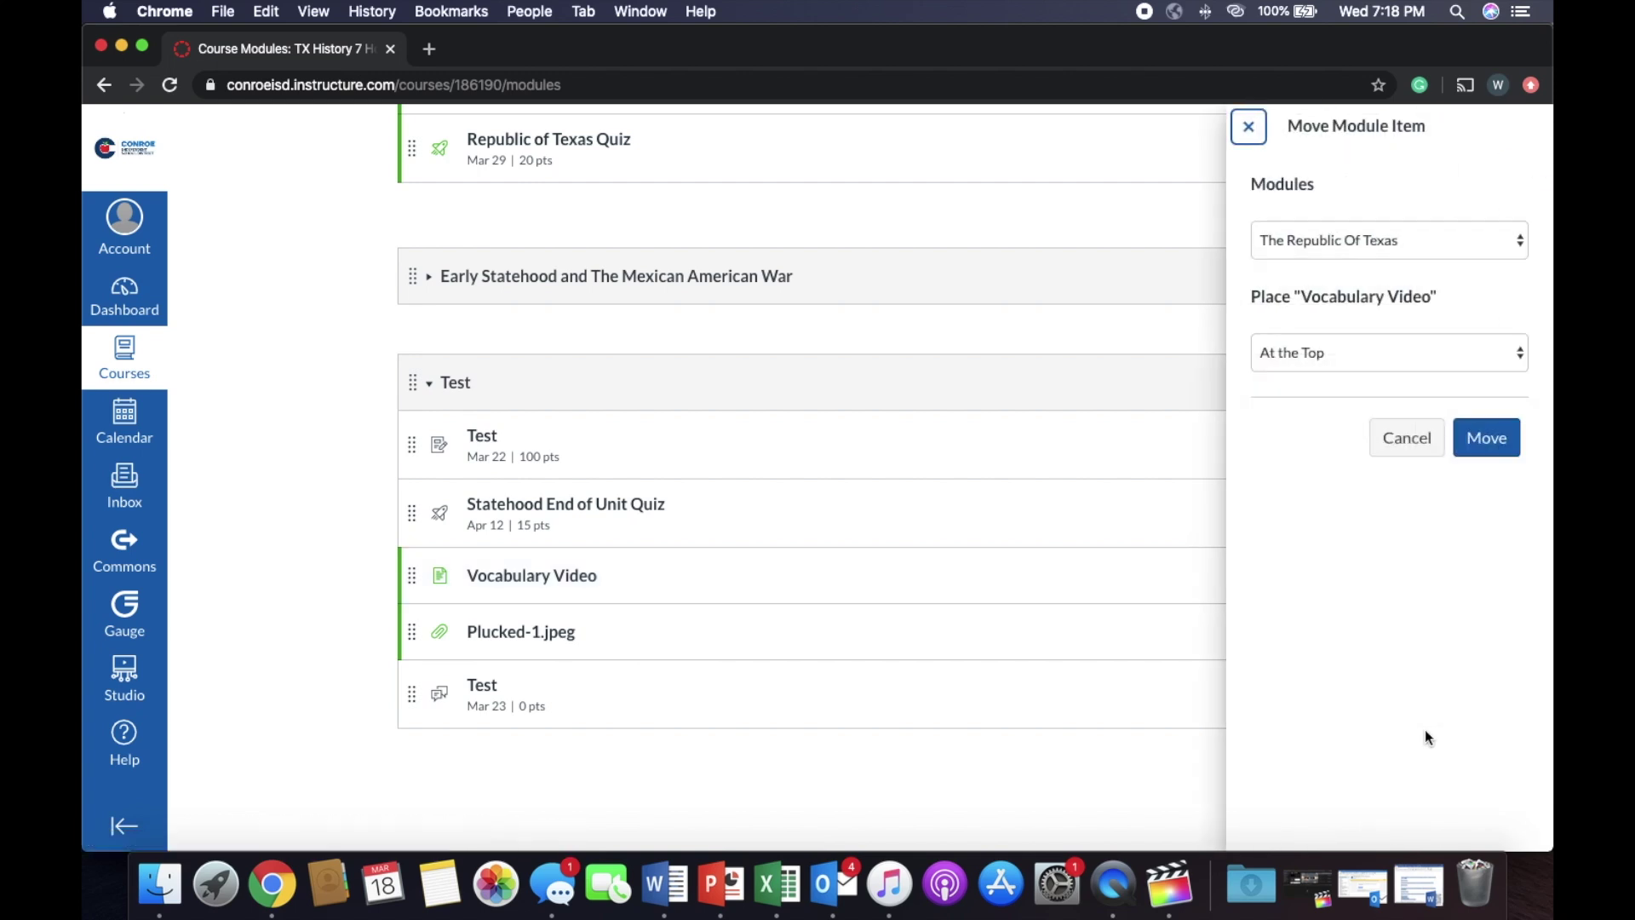
click(1316, 248)
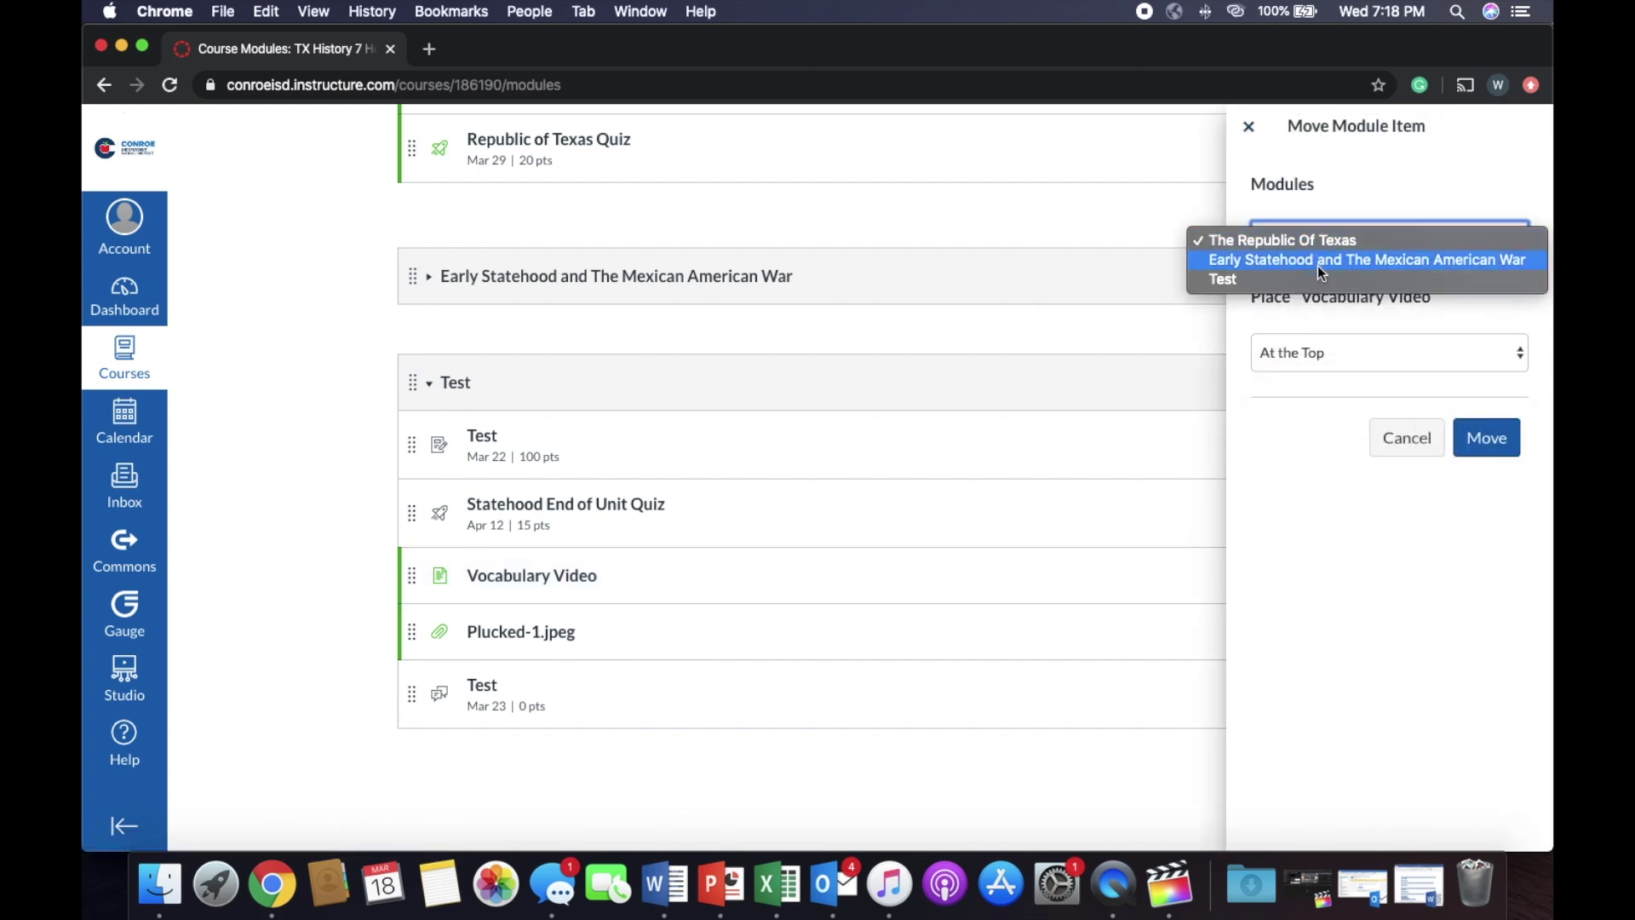
click(1322, 278)
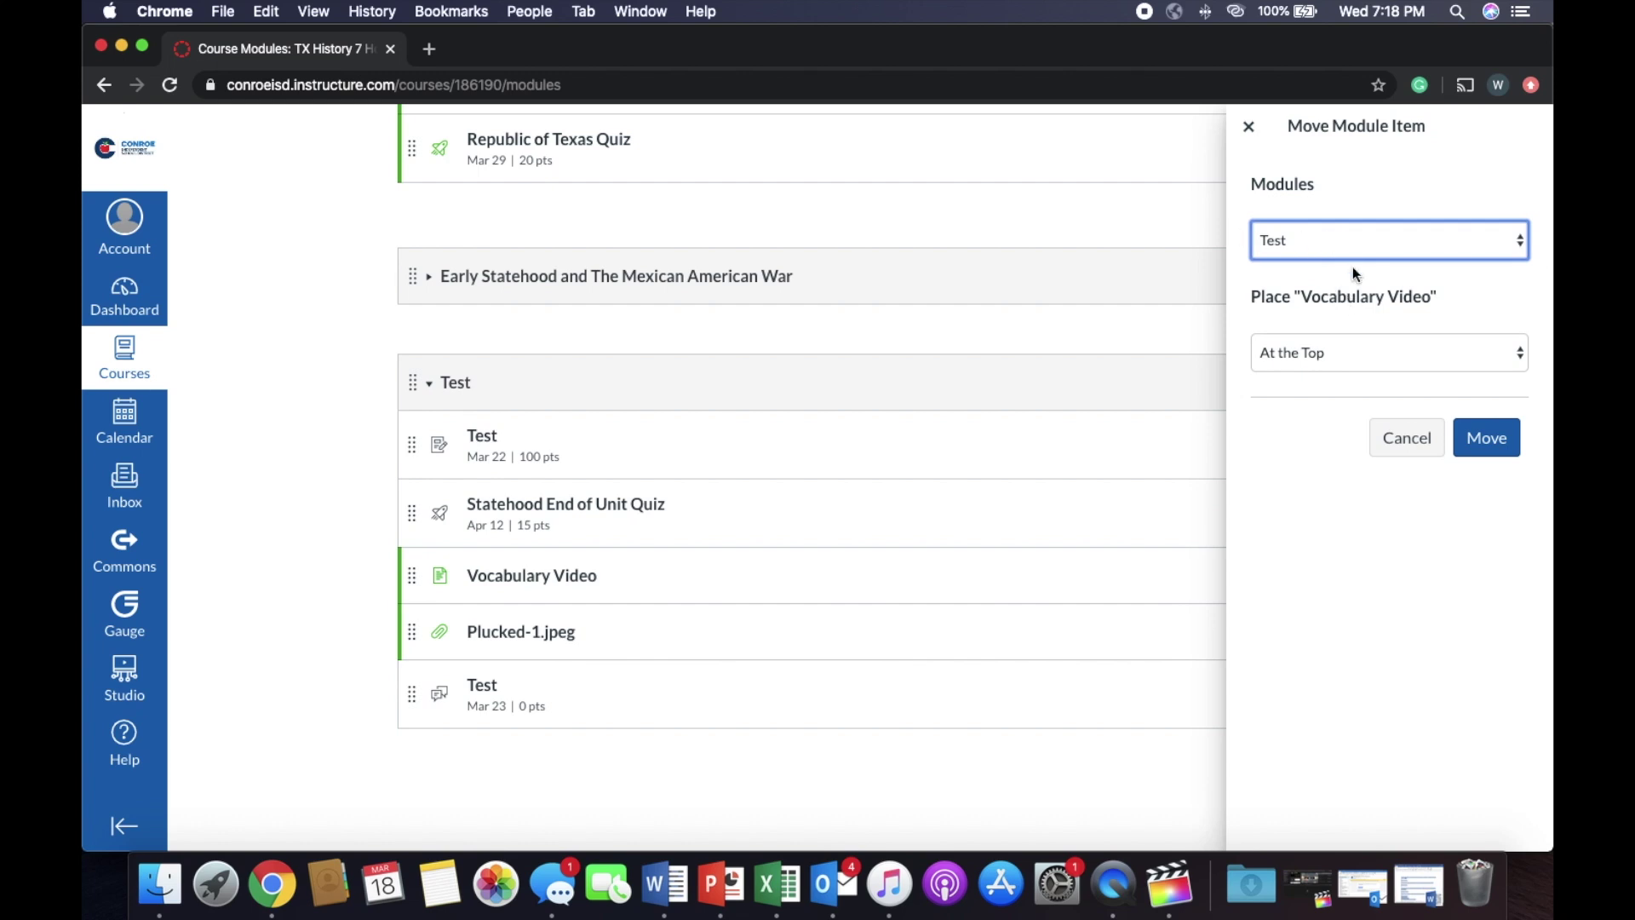
click(1393, 354)
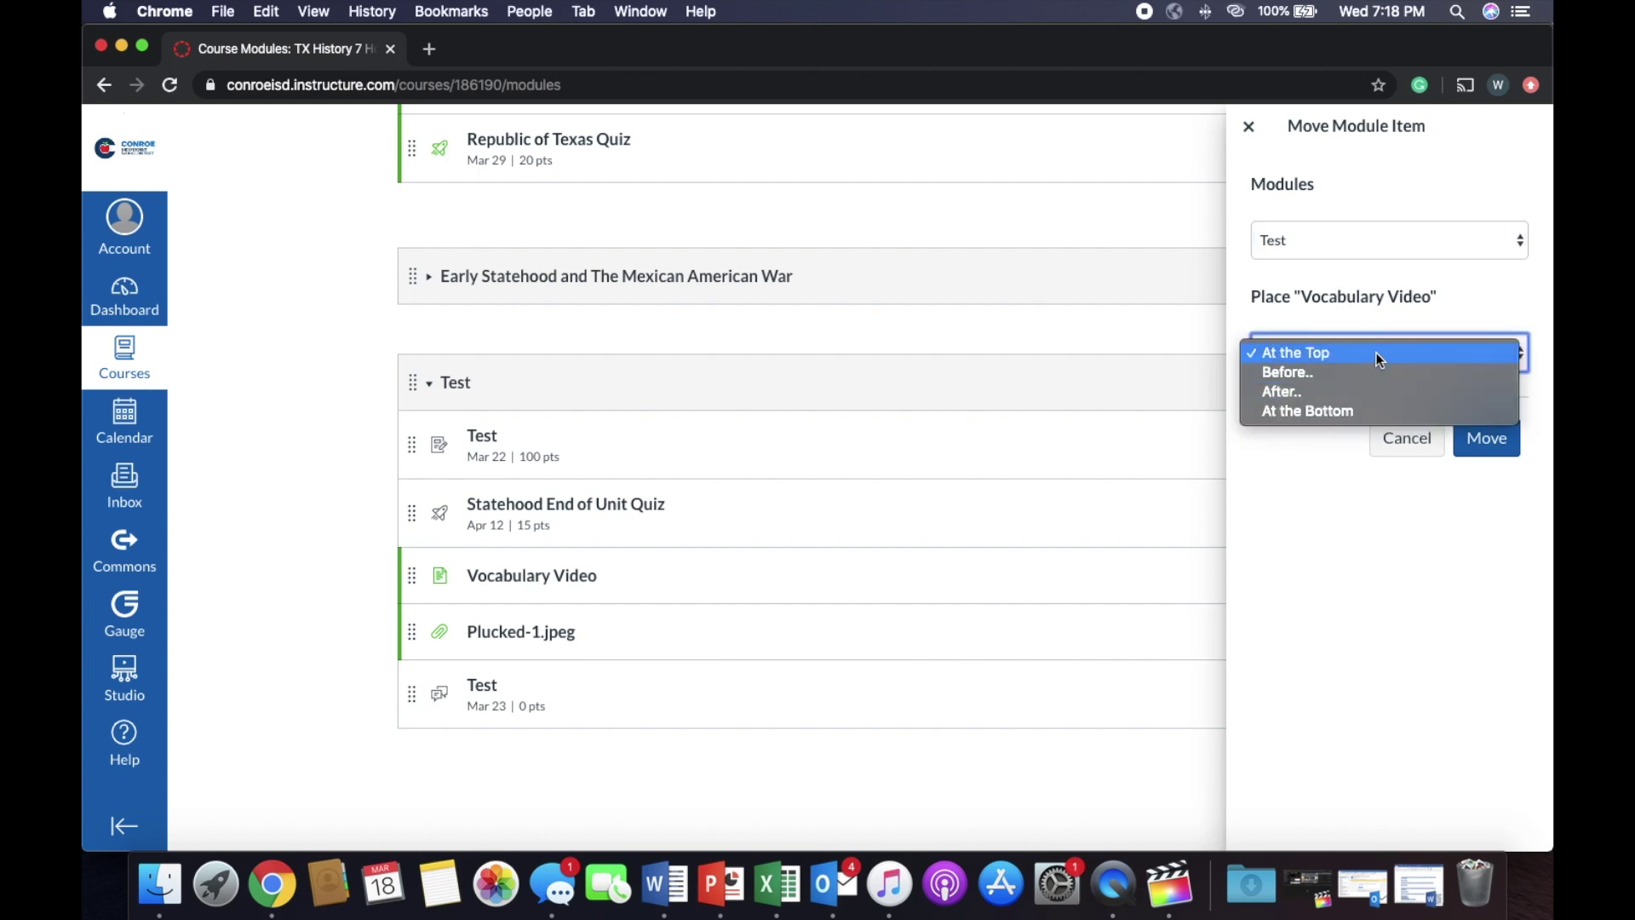
click(1379, 352)
click(1492, 450)
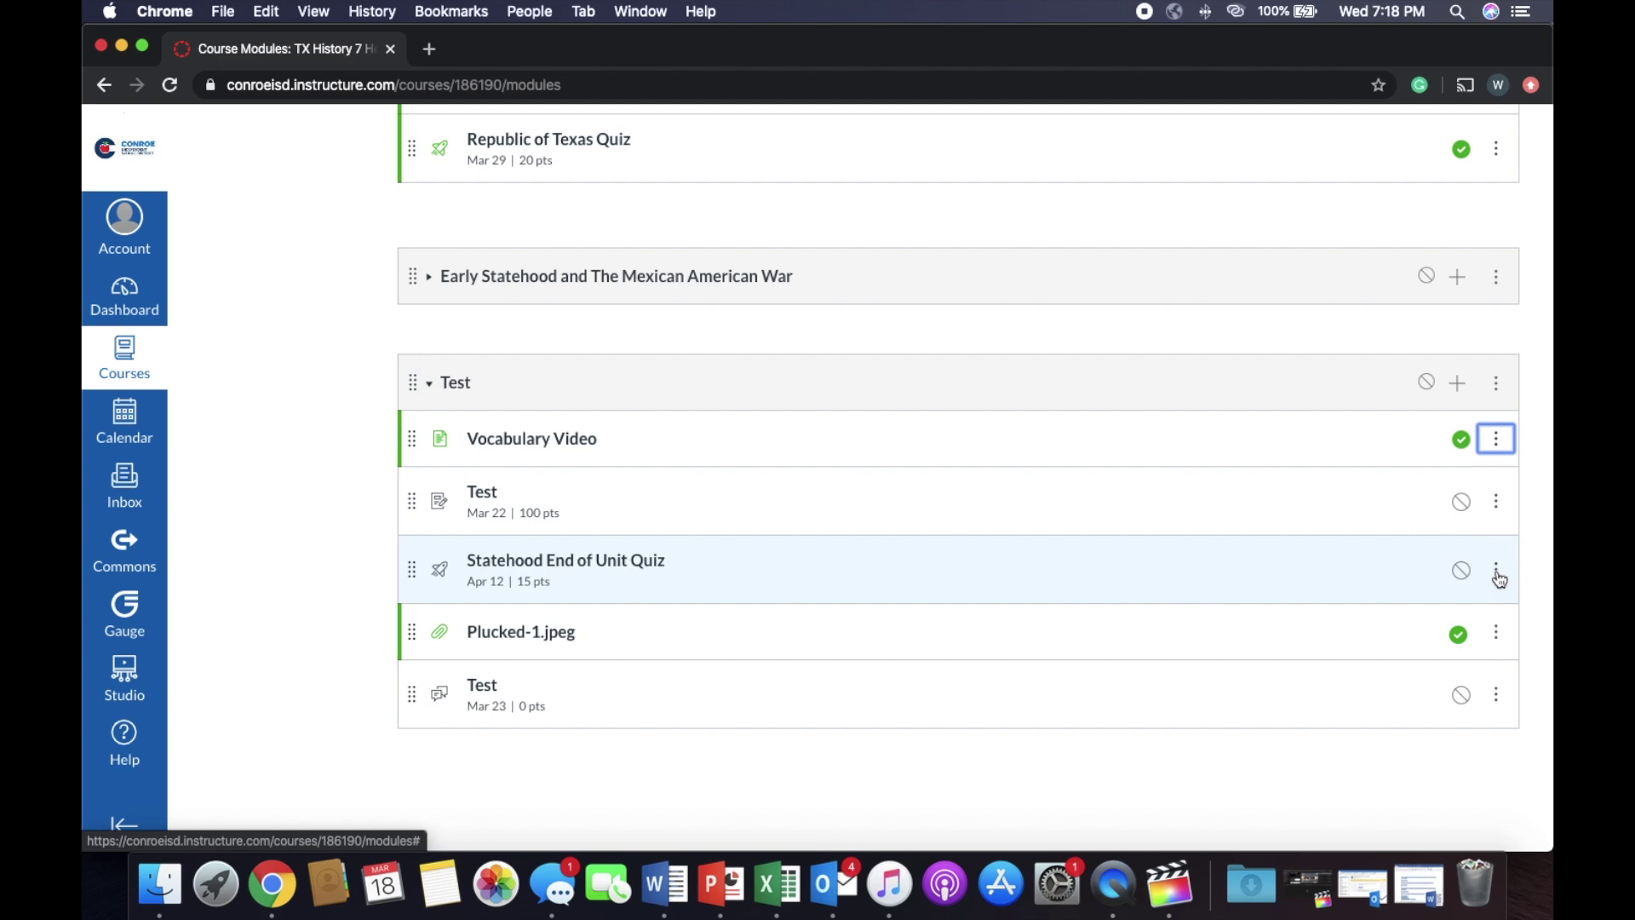
Move the Statehood End of Unit Quiz to the bottom of the Test module
click(1496, 572)
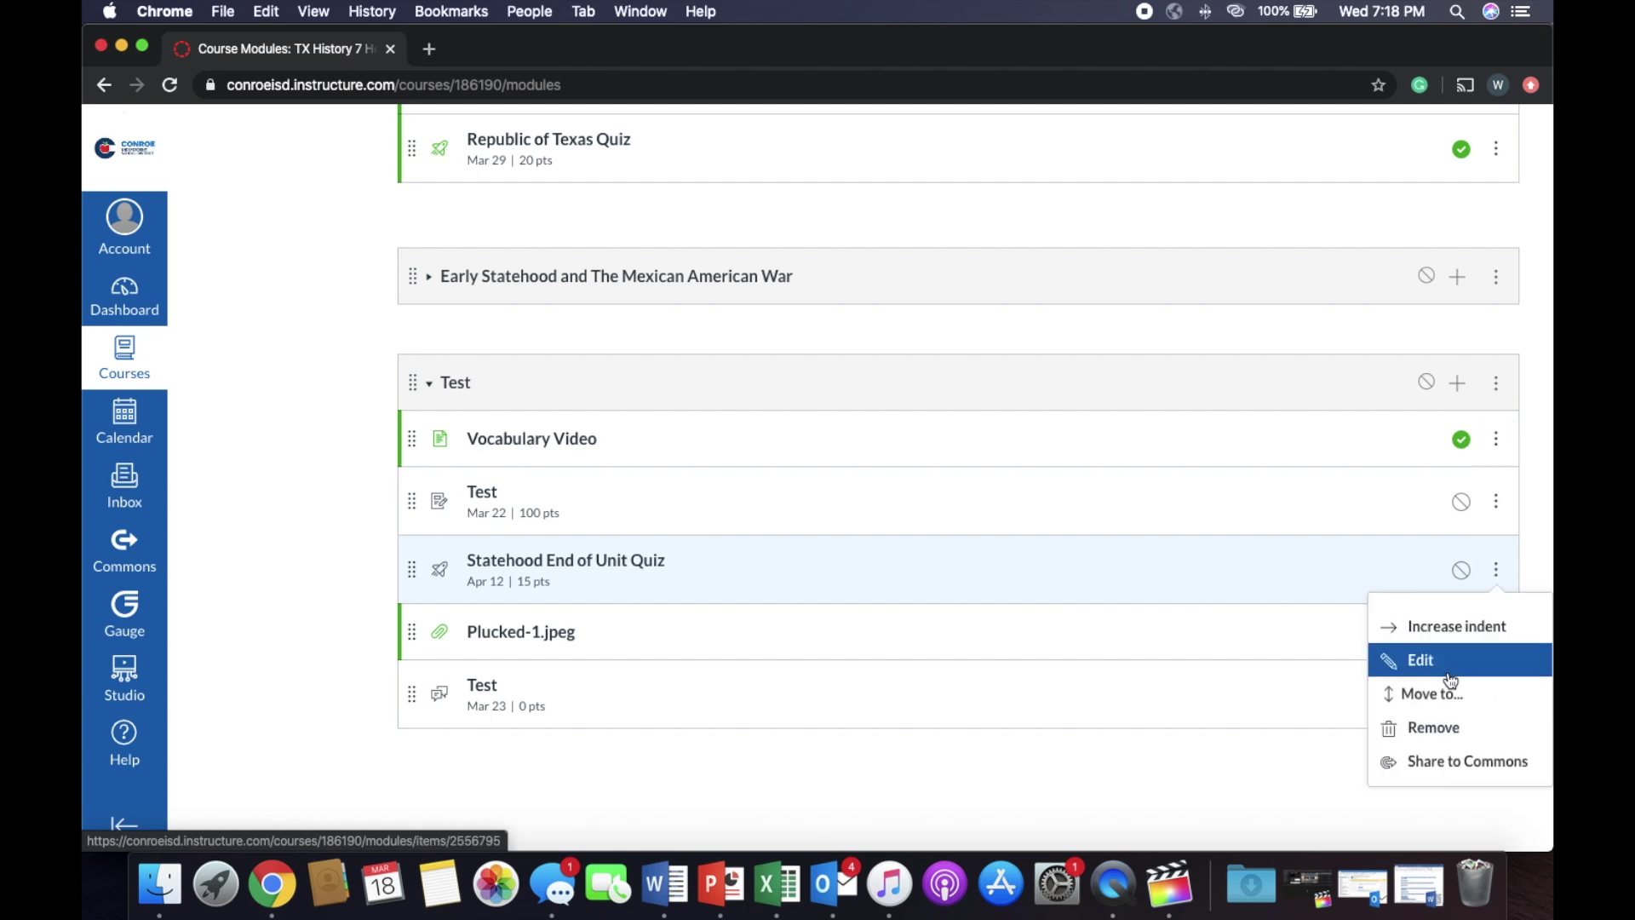
click(1467, 699)
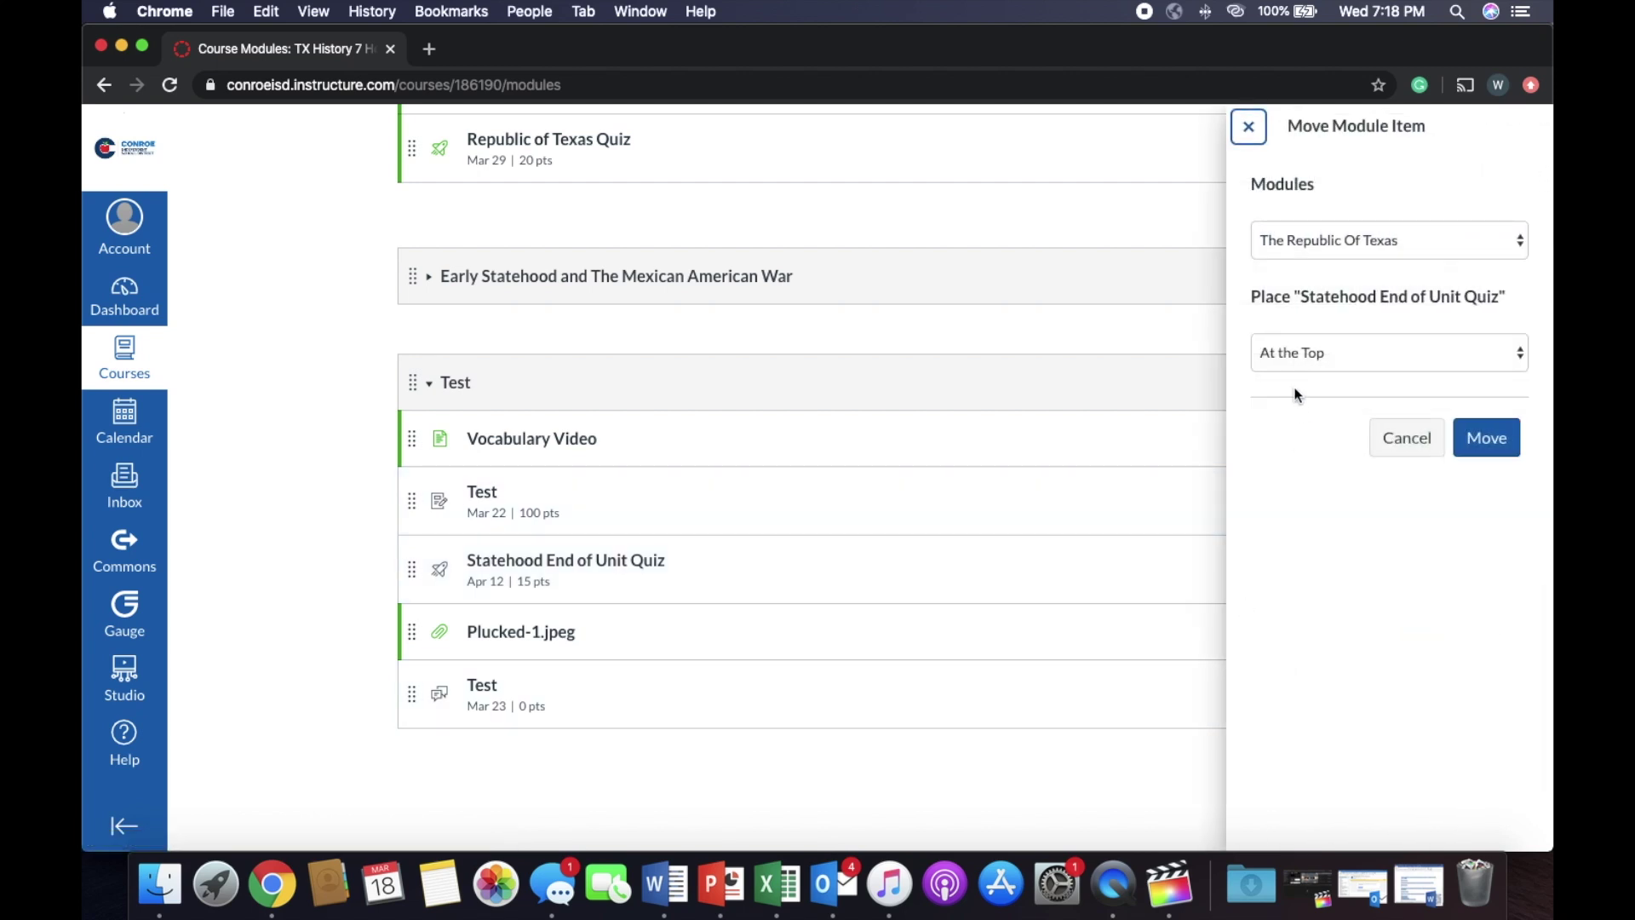
click(1331, 241)
click(1327, 275)
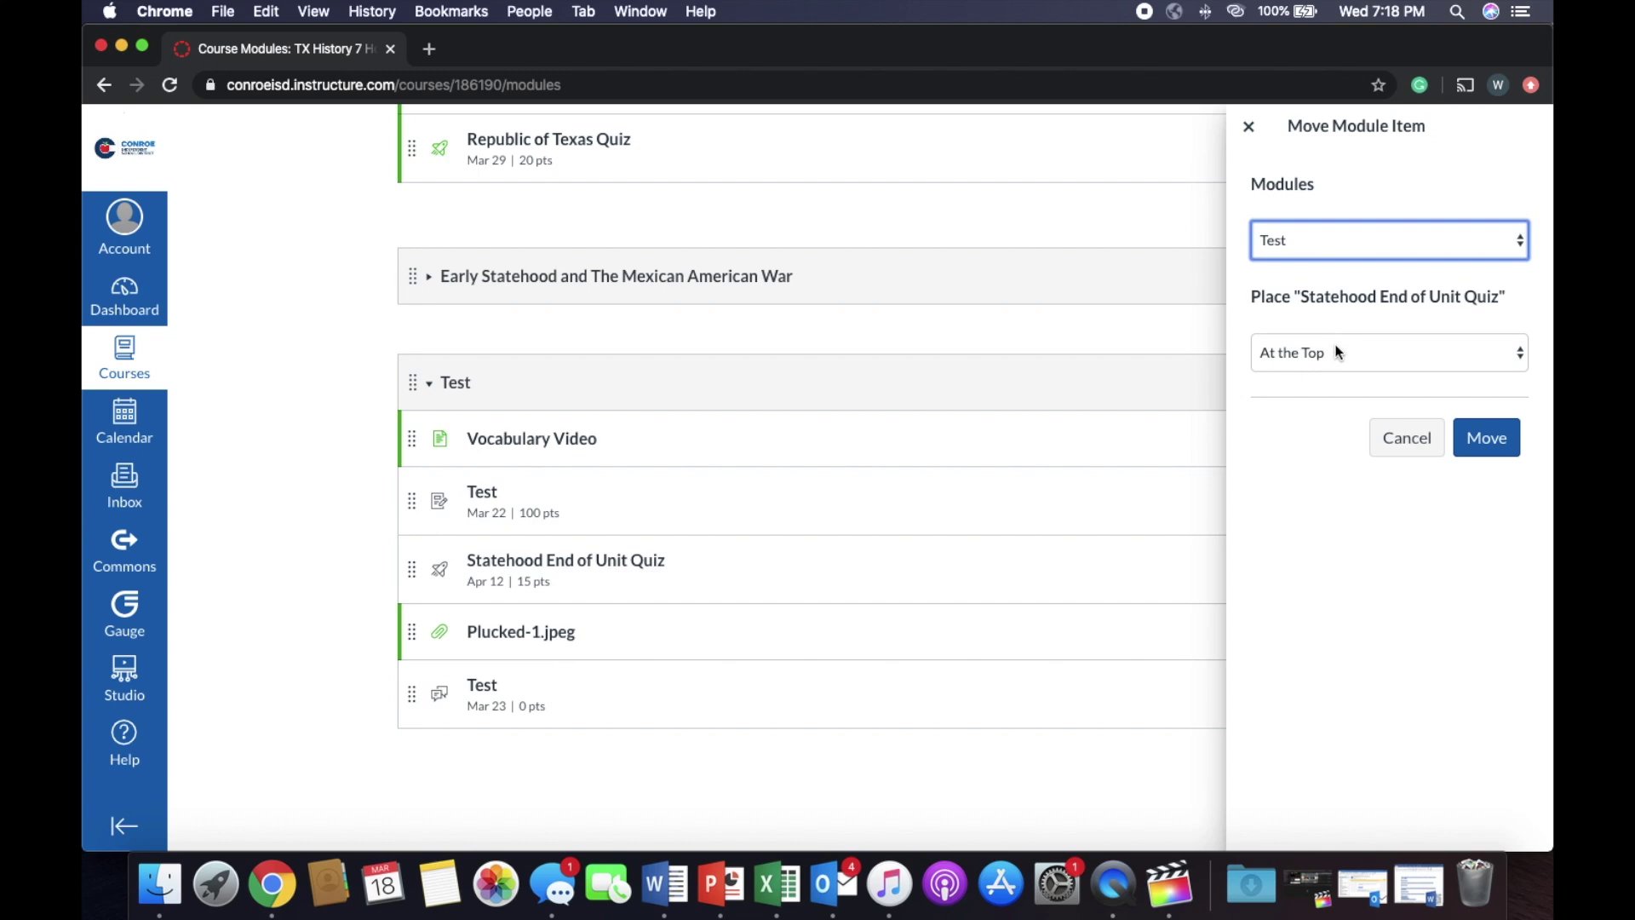
click(1306, 359)
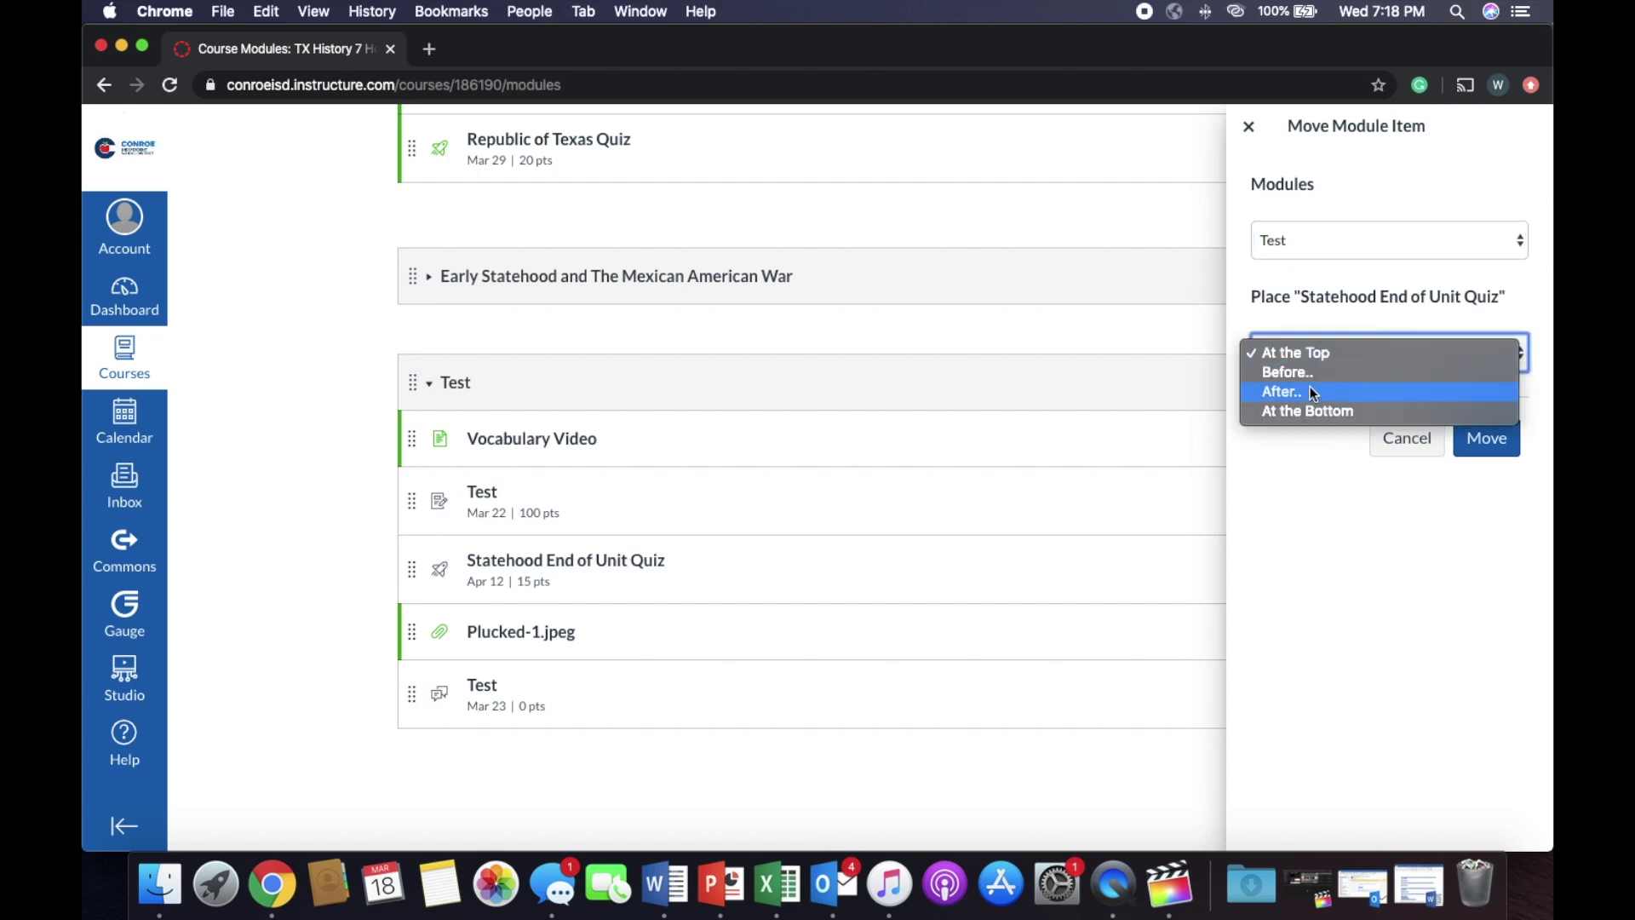
click(1318, 413)
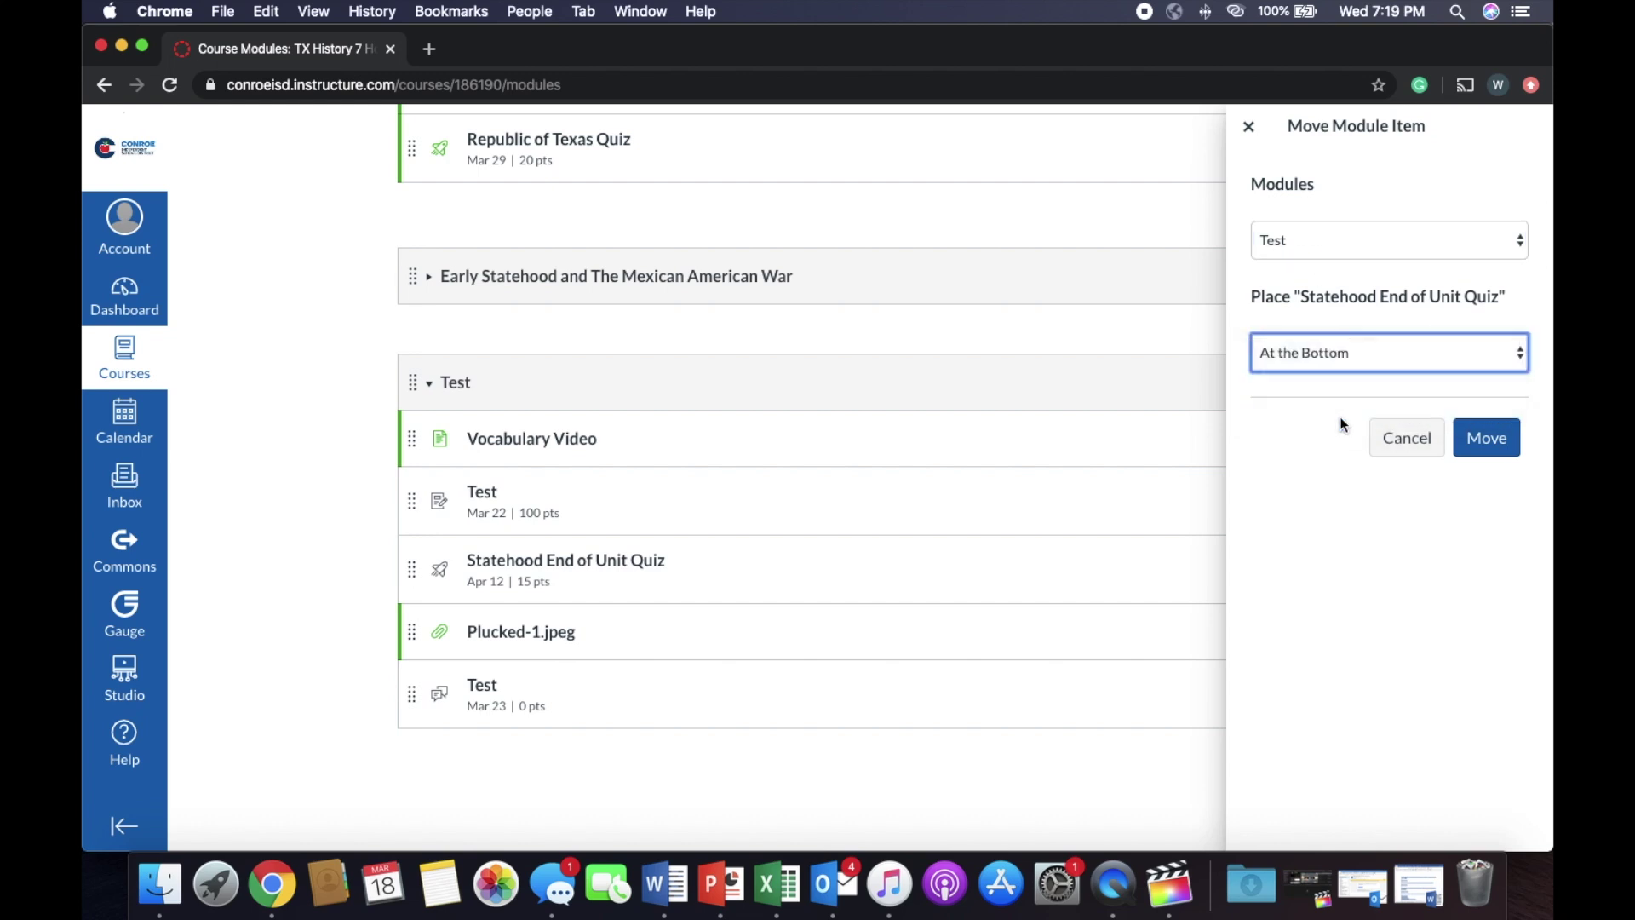
click(1486, 438)
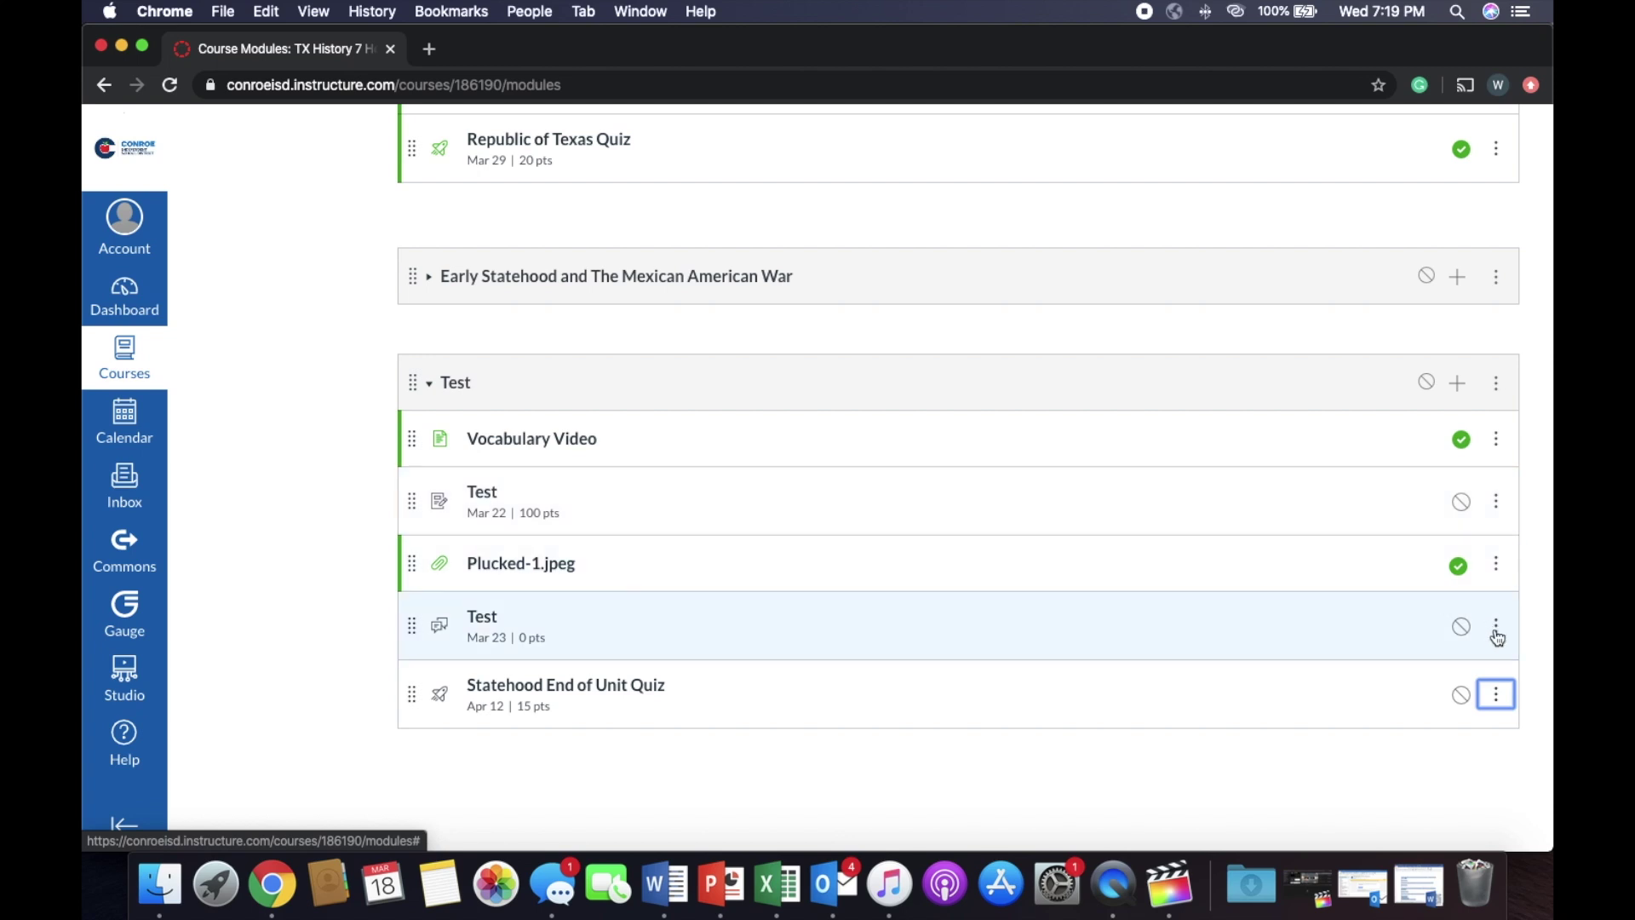
Move the Mar 23 Test item to sit after Vocabulary Video
click(1497, 632)
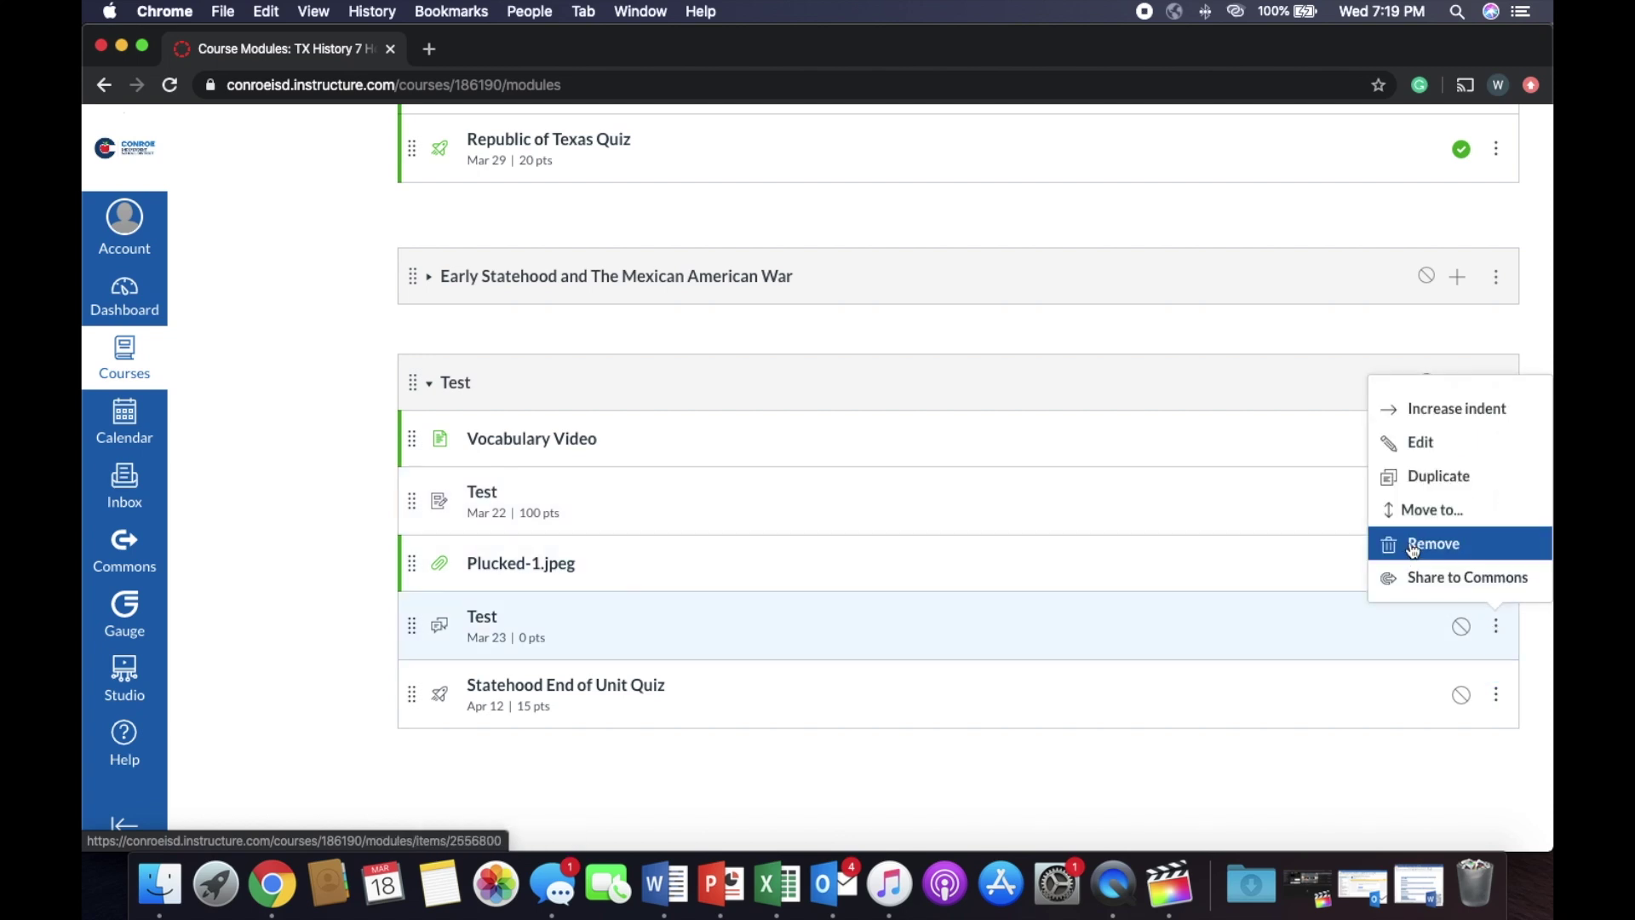
click(1440, 512)
click(1364, 239)
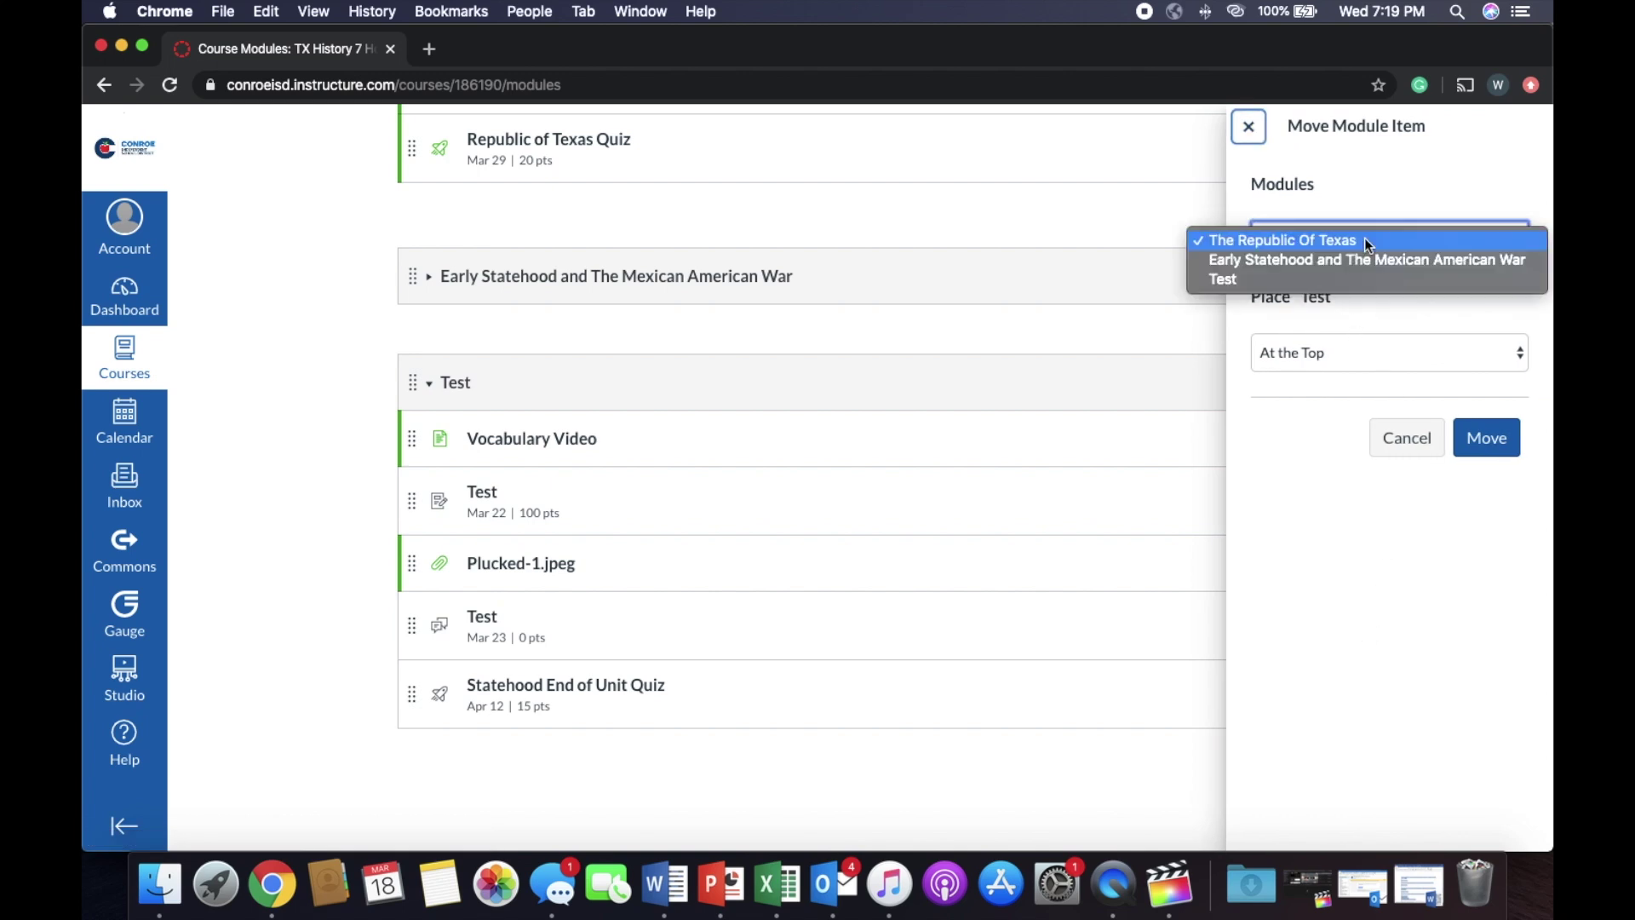
click(1363, 279)
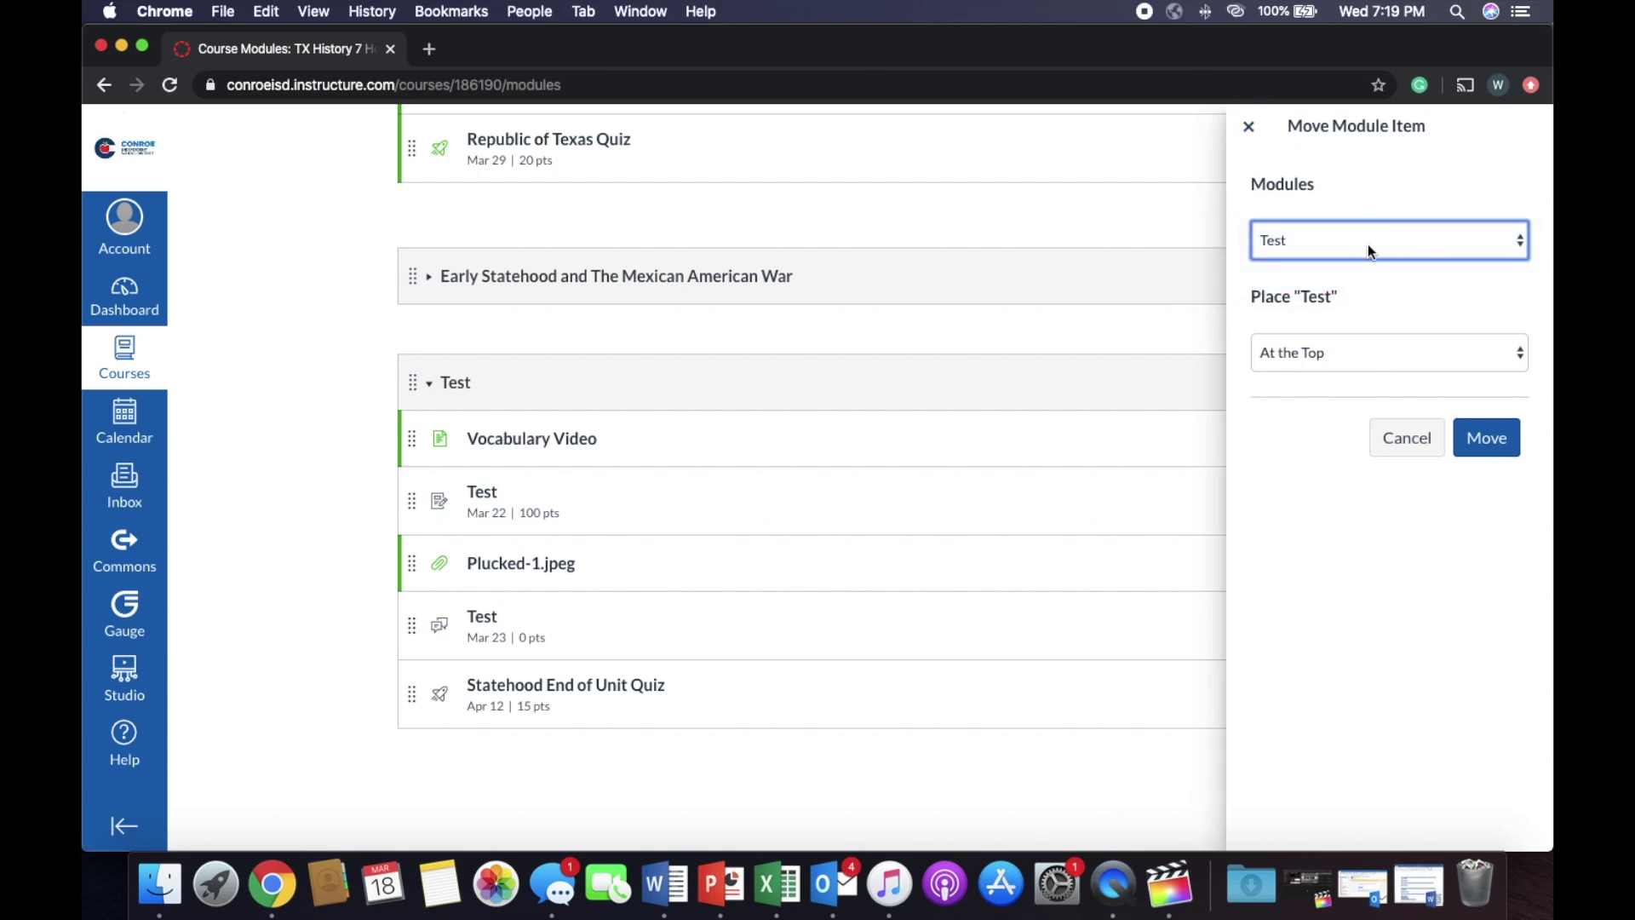
click(1394, 364)
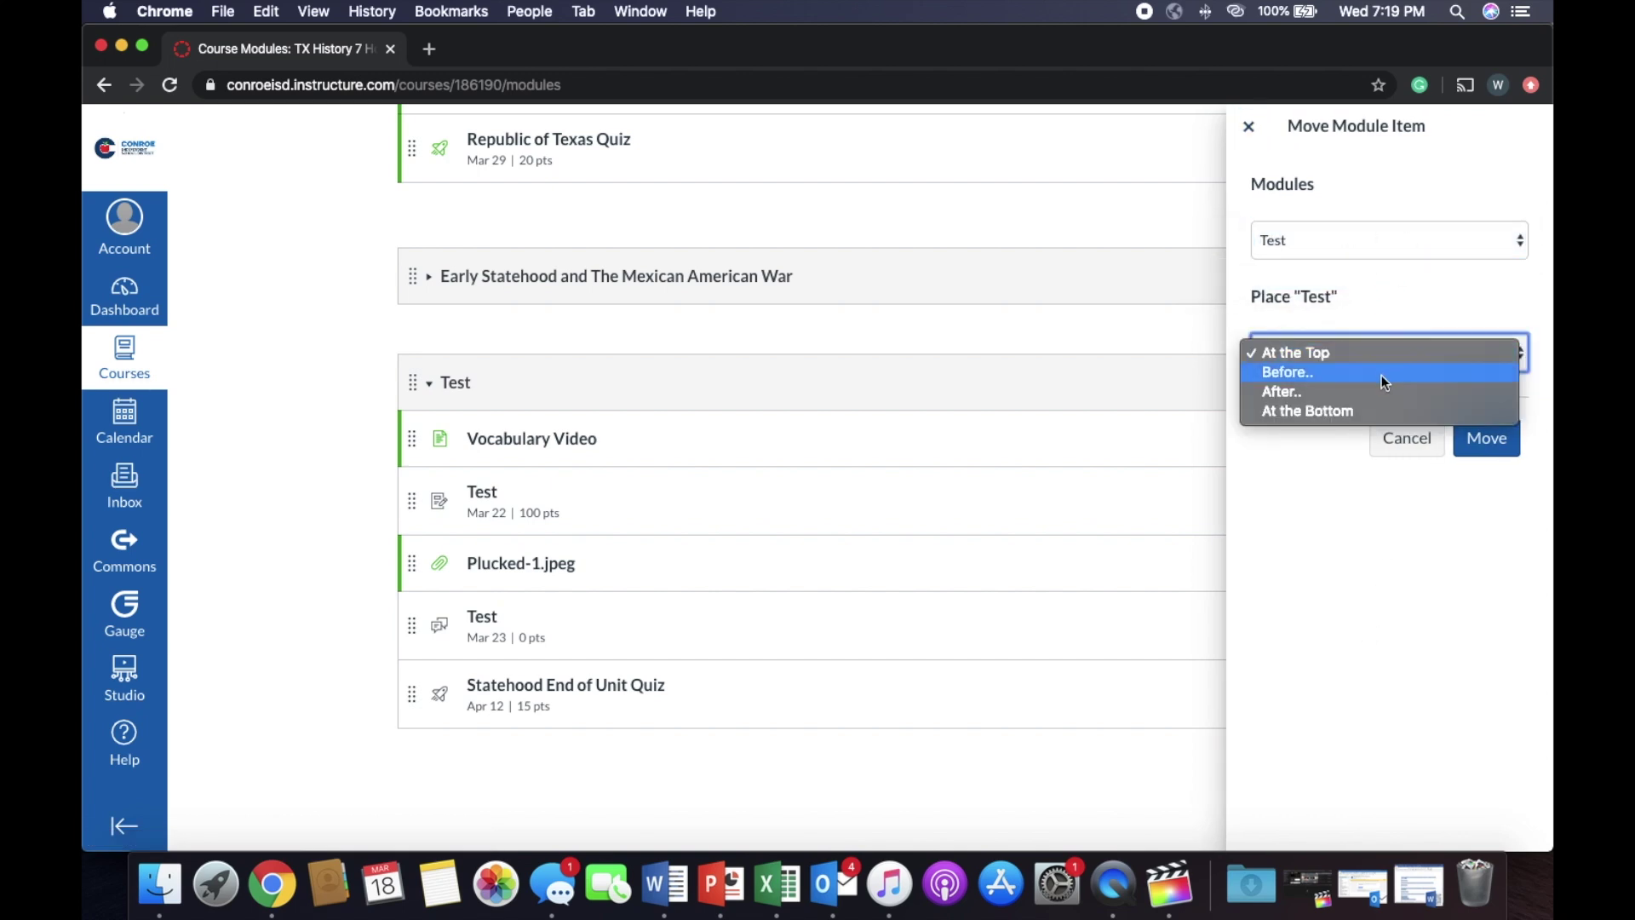
click(1386, 390)
click(1377, 415)
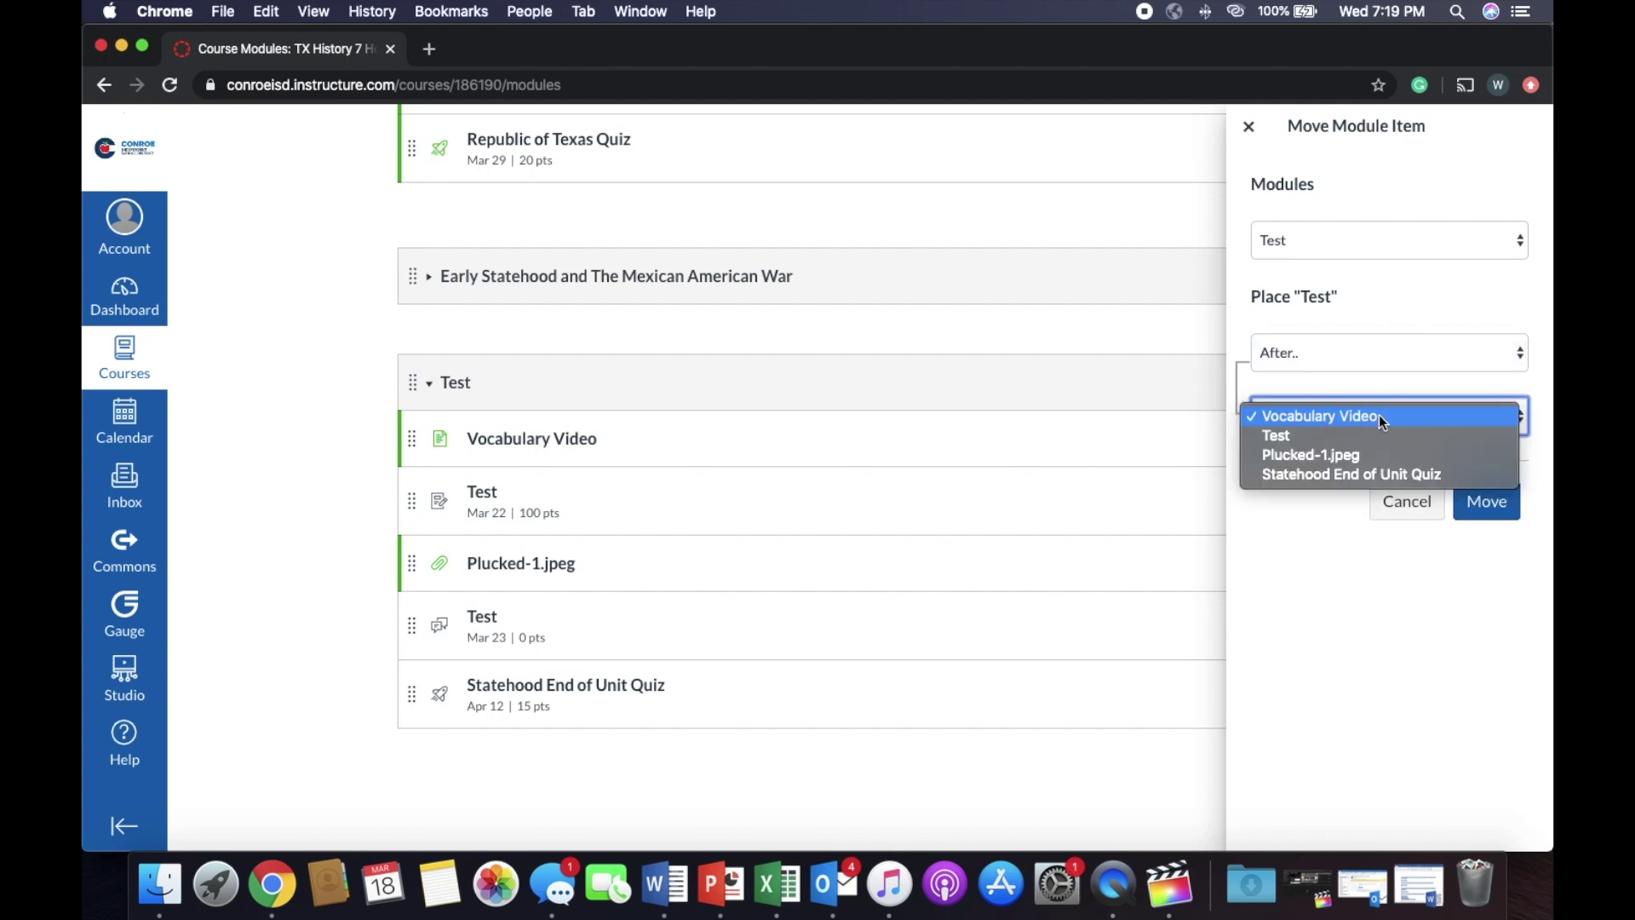
click(1379, 415)
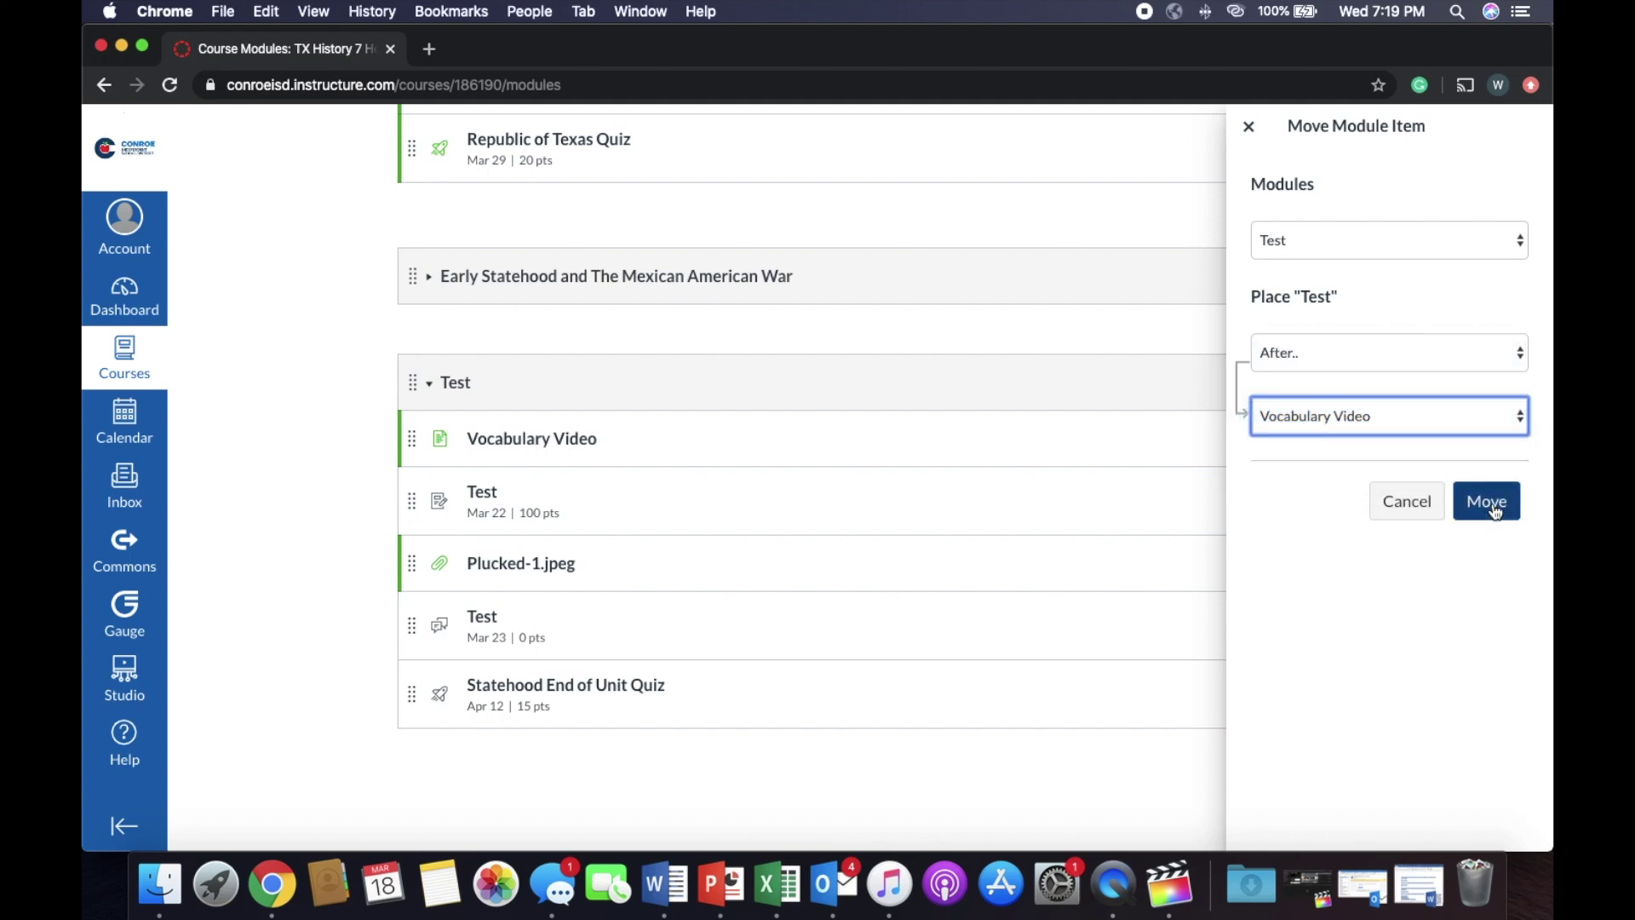
click(1495, 509)
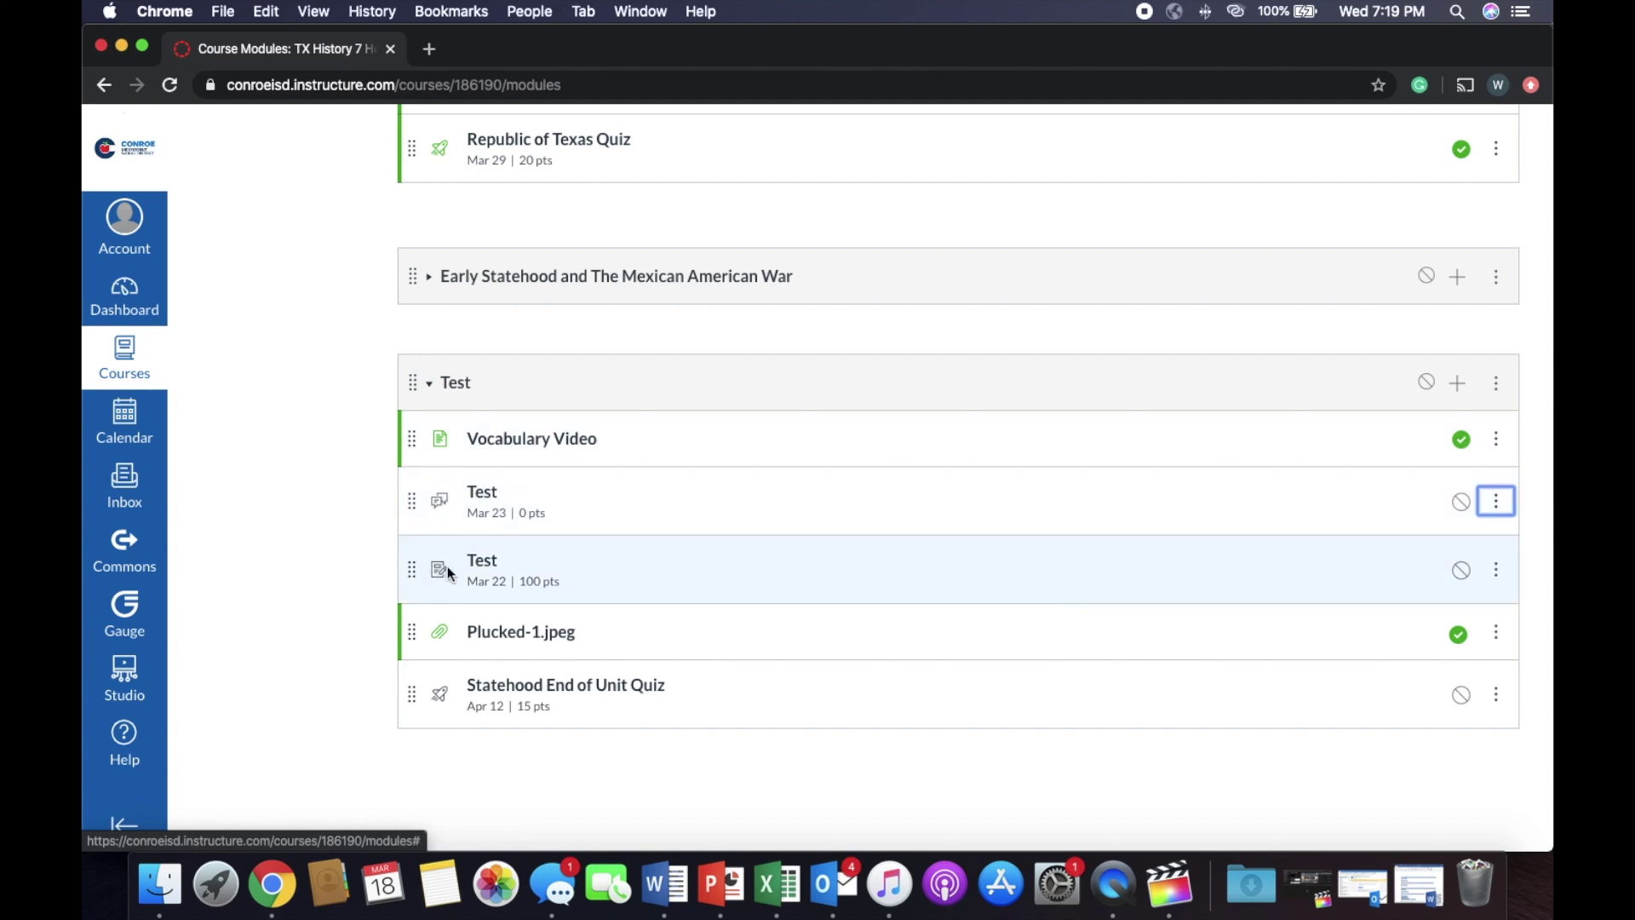
Move the Mar 22 Test item after Statehood End of Unit Quiz
click(1497, 569)
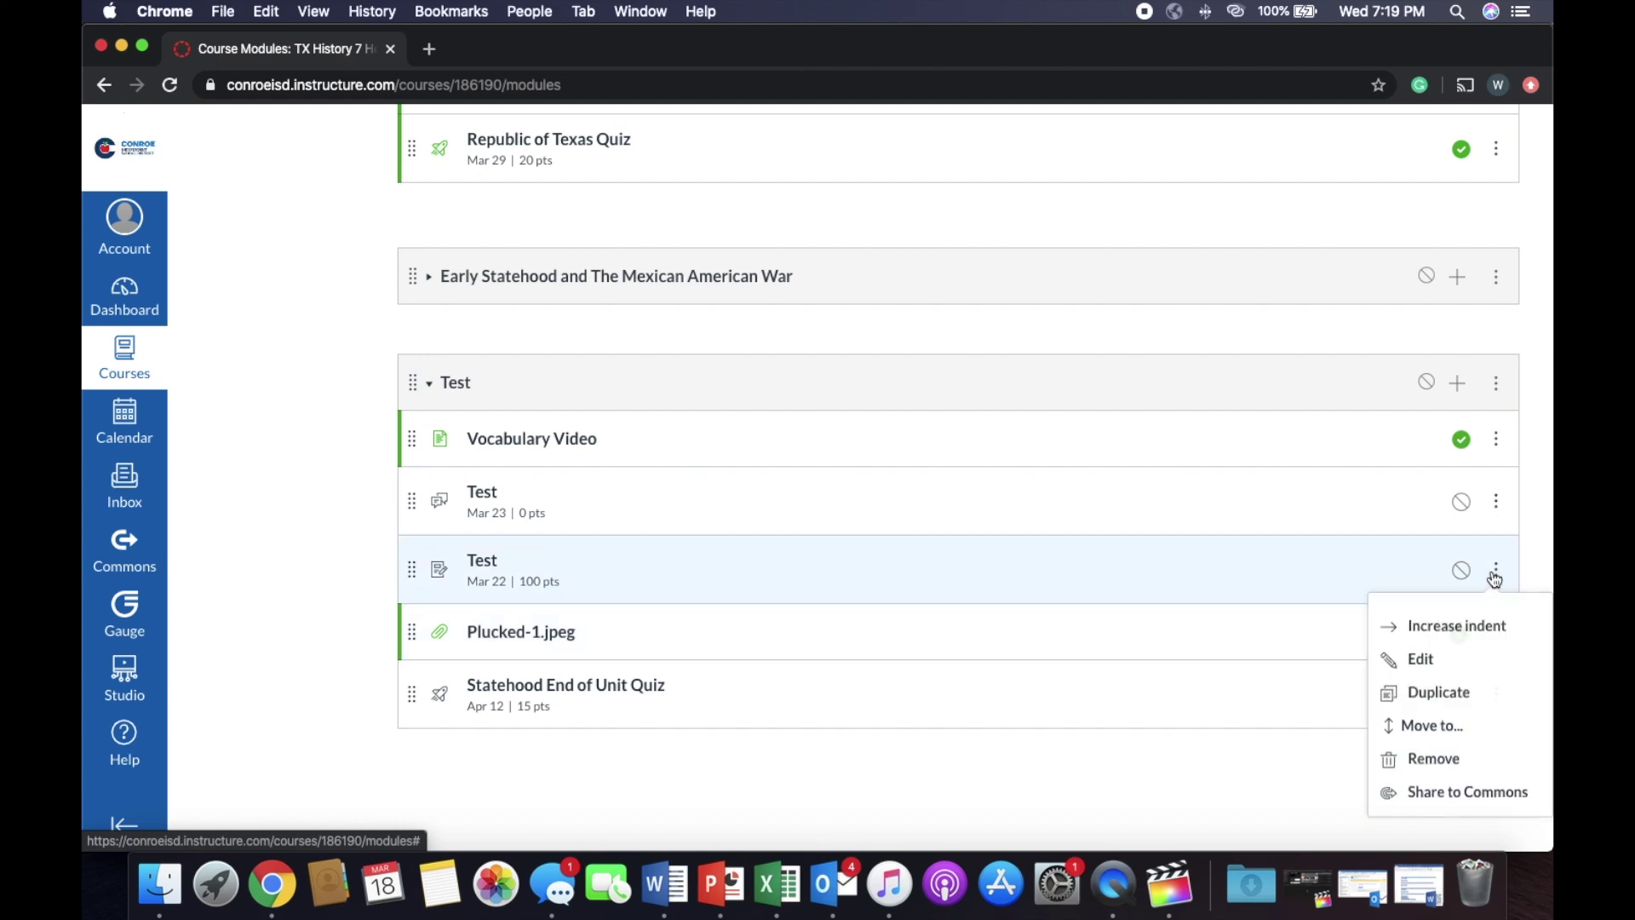
click(1432, 726)
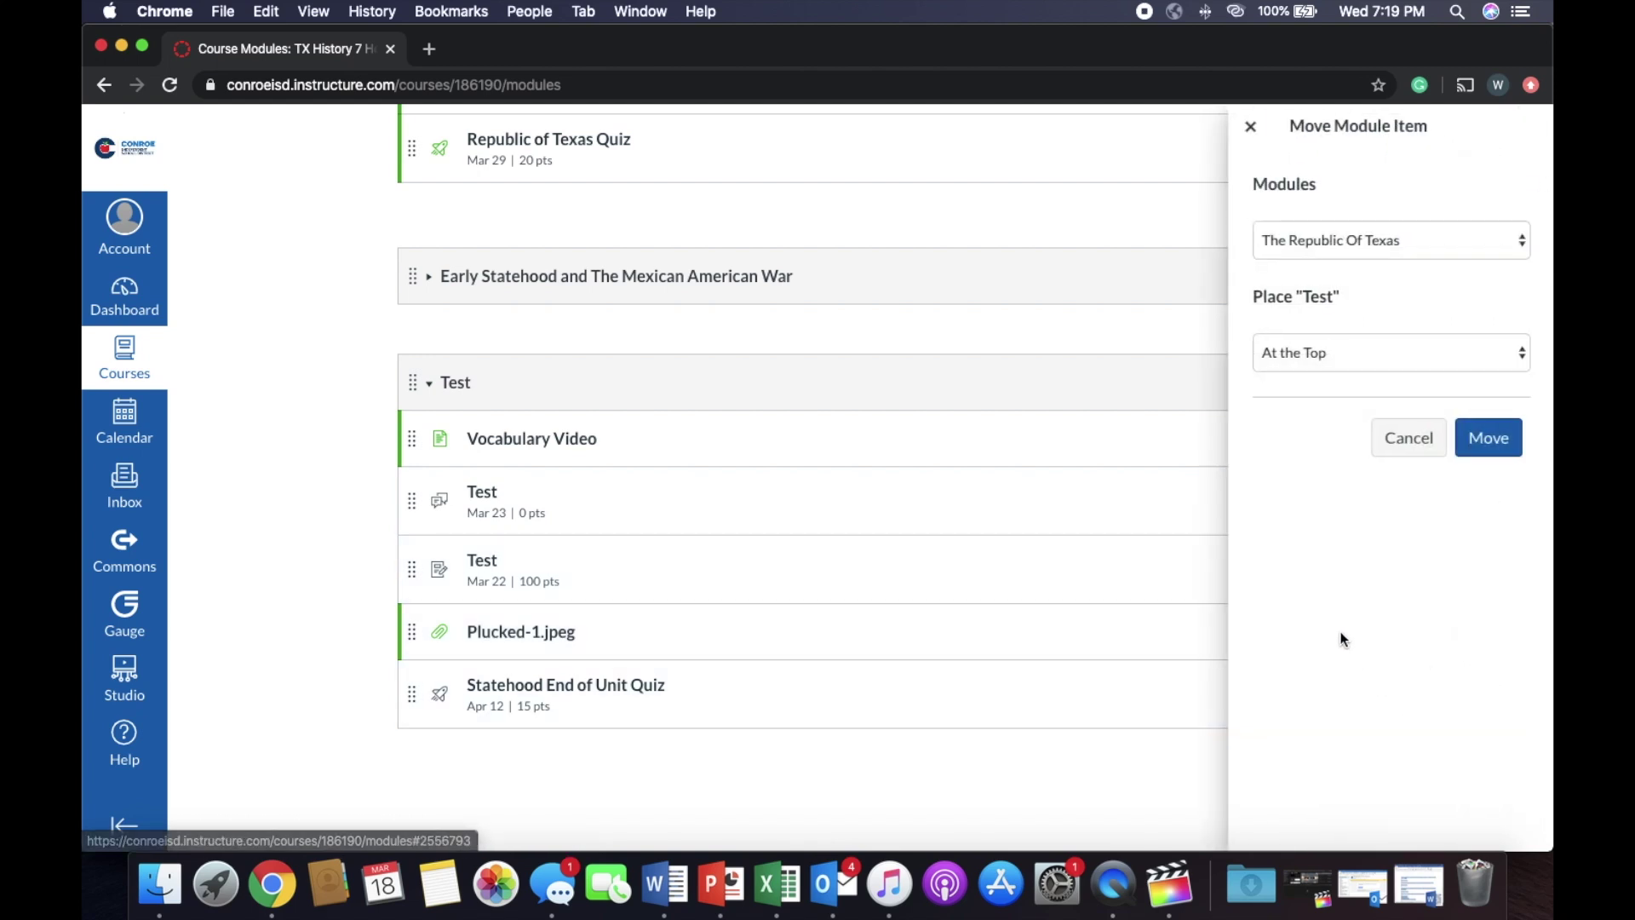
click(1367, 247)
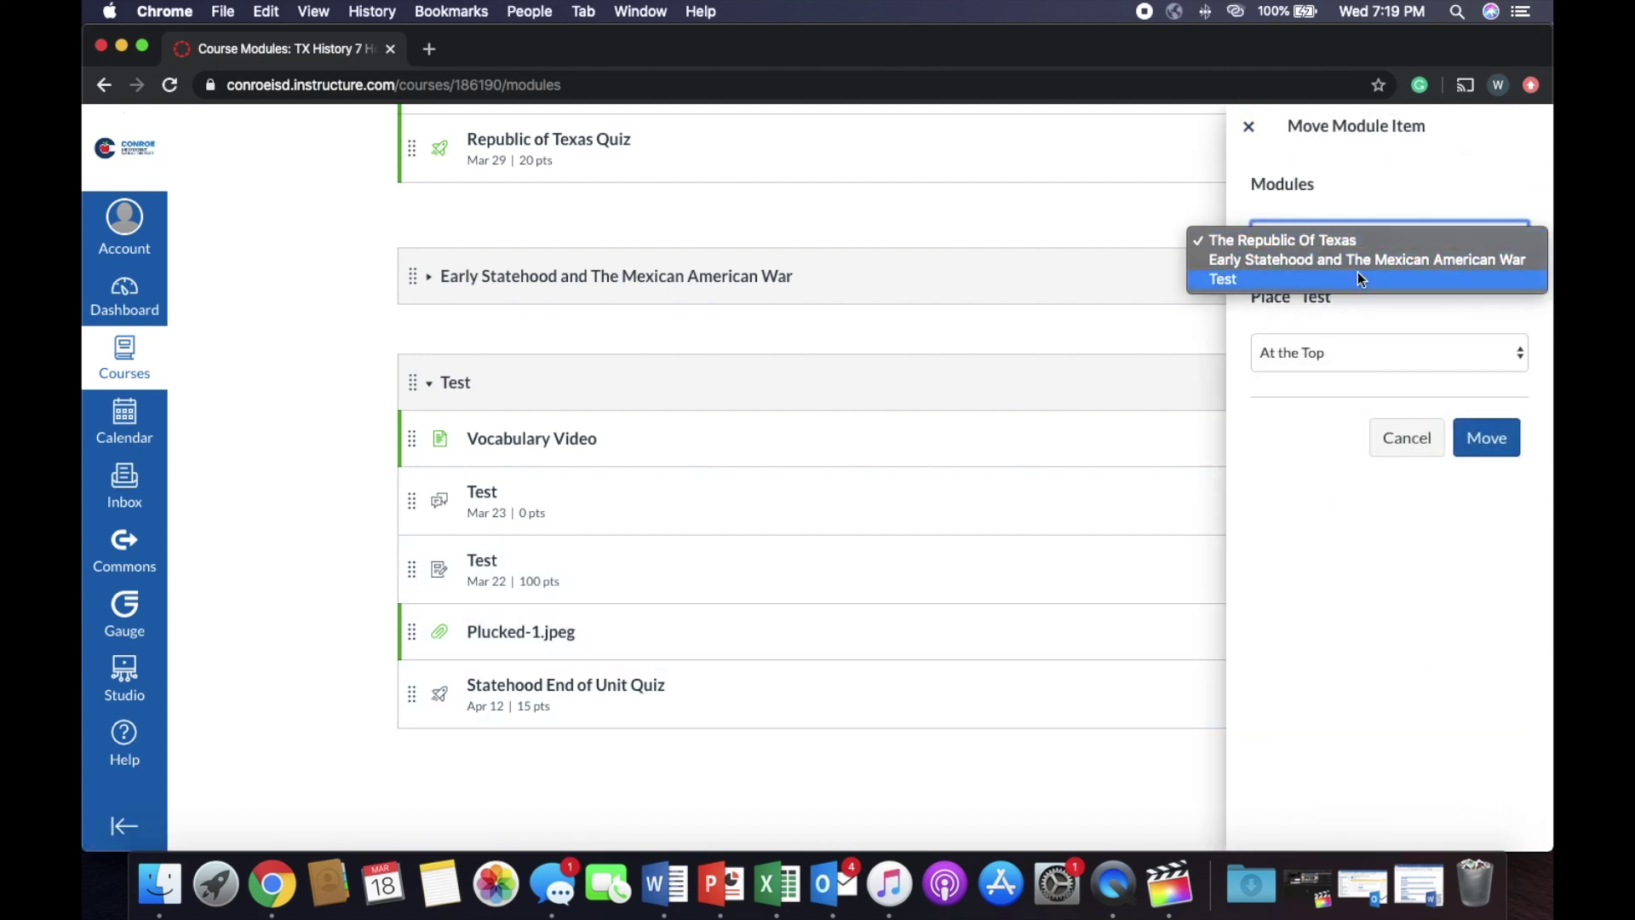
click(1358, 277)
click(1335, 351)
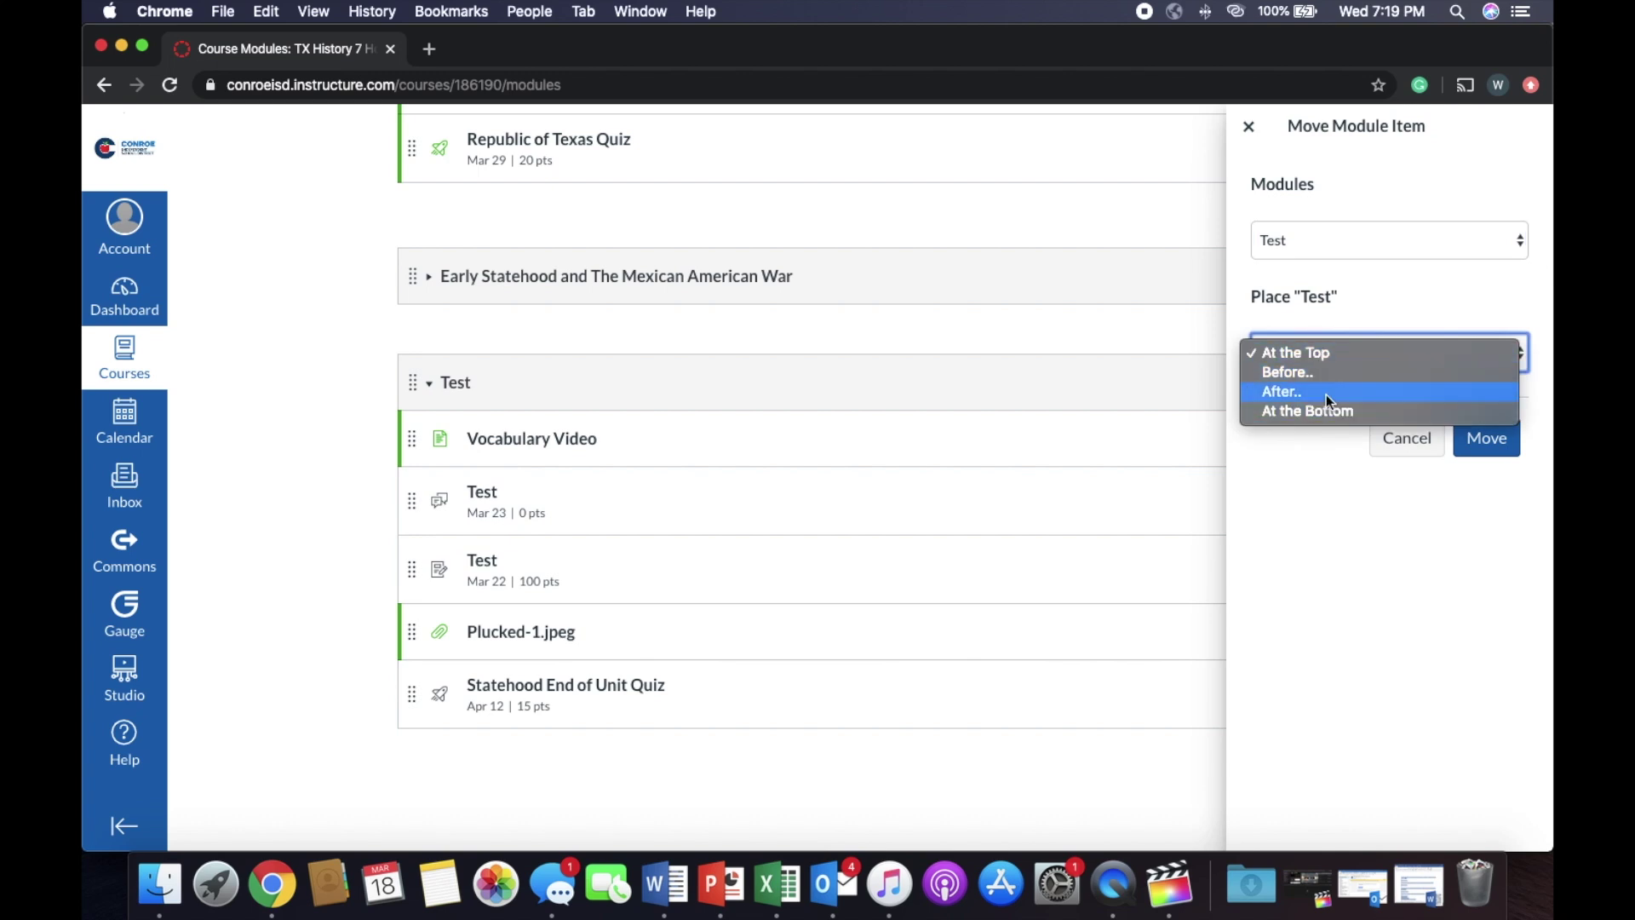
click(1326, 395)
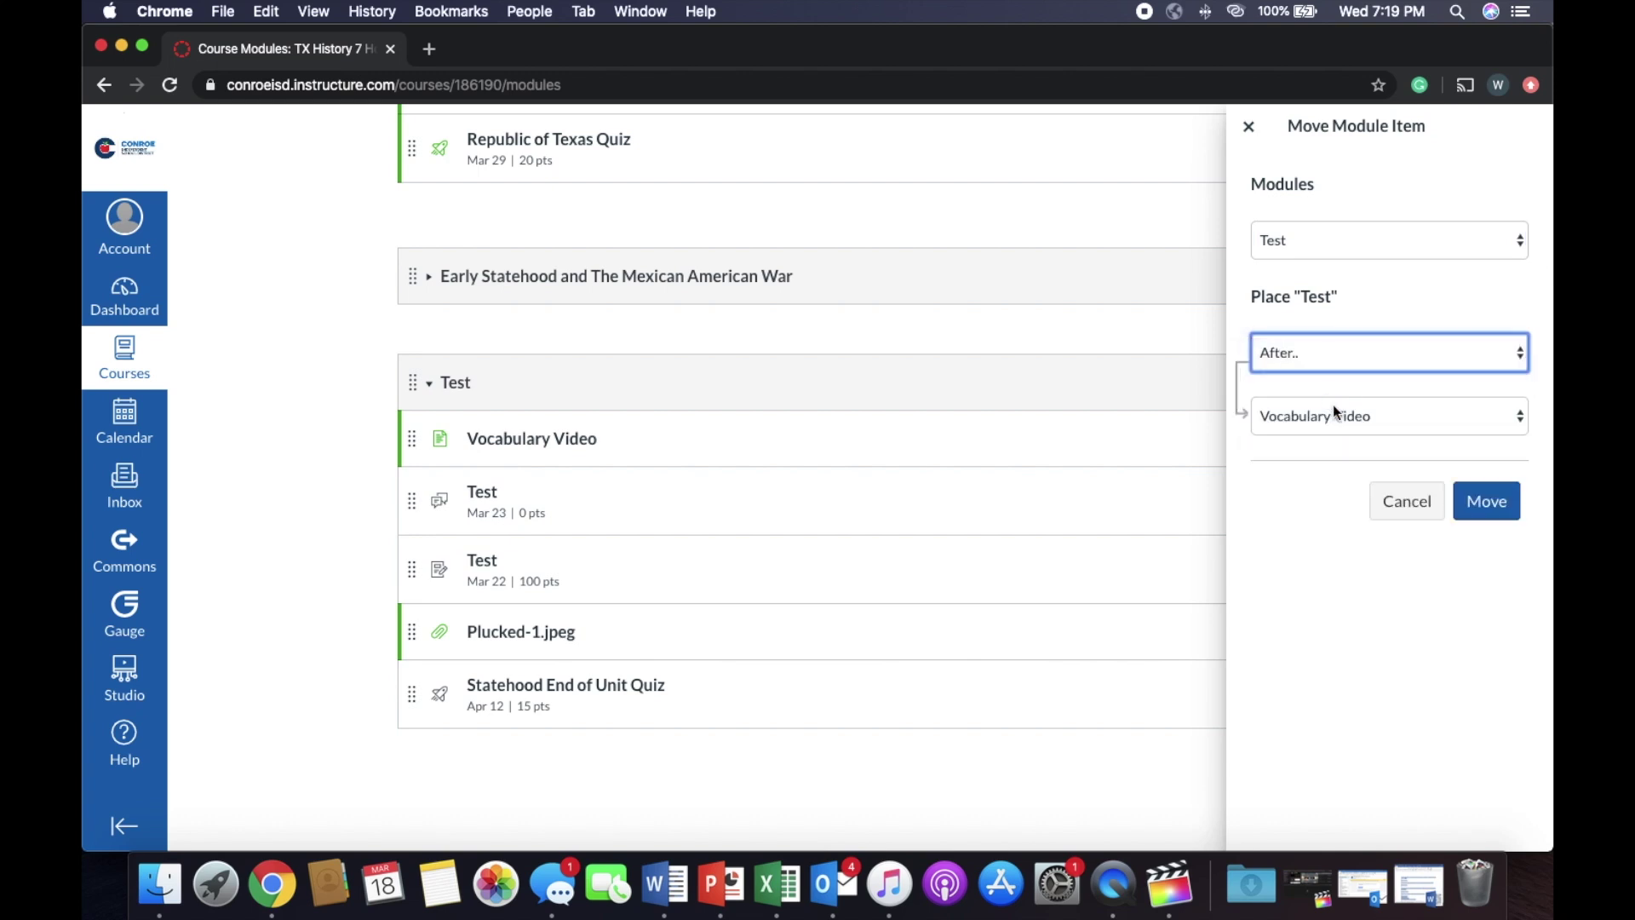
click(1352, 428)
click(1363, 471)
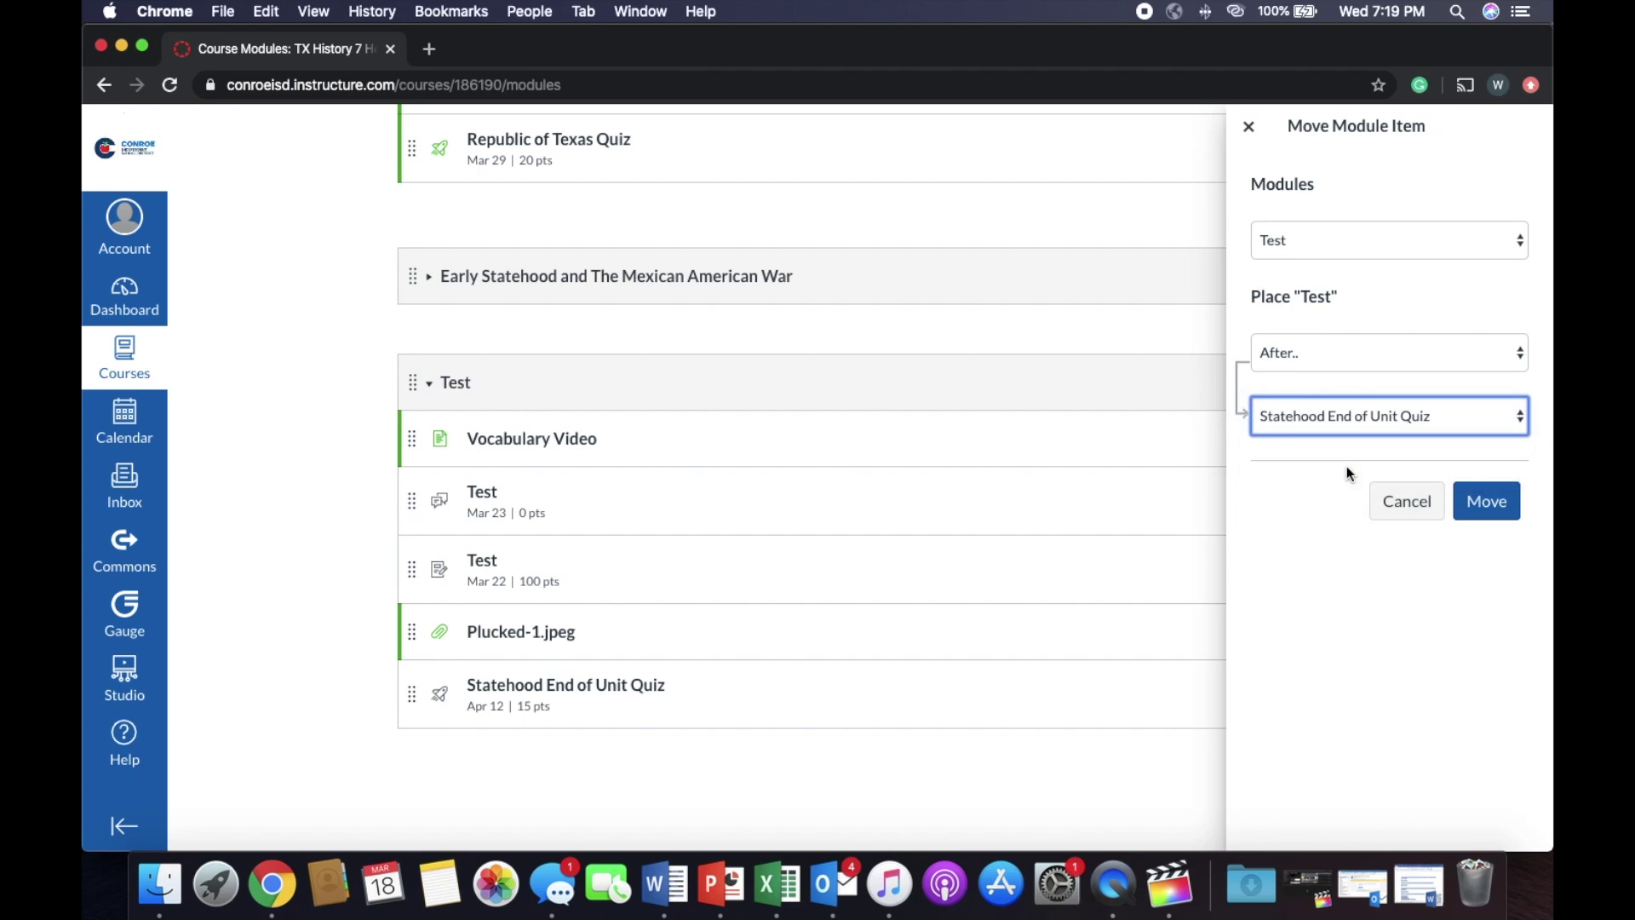
click(1491, 510)
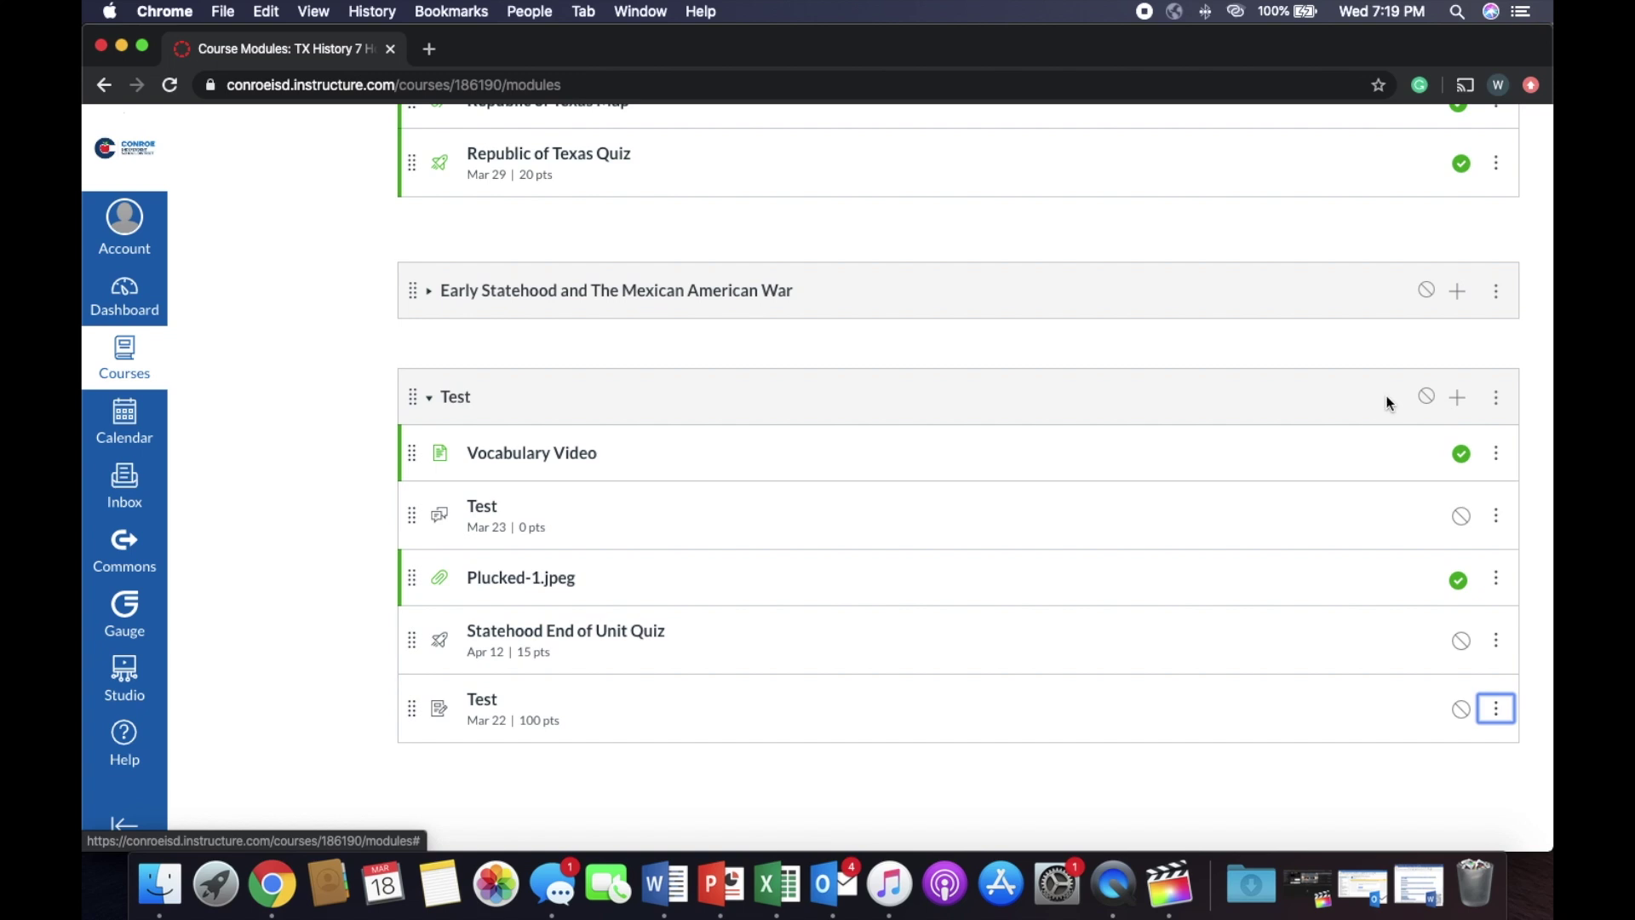
Publish the Test module's five items and scroll through the list to check they all show published
click(1434, 398)
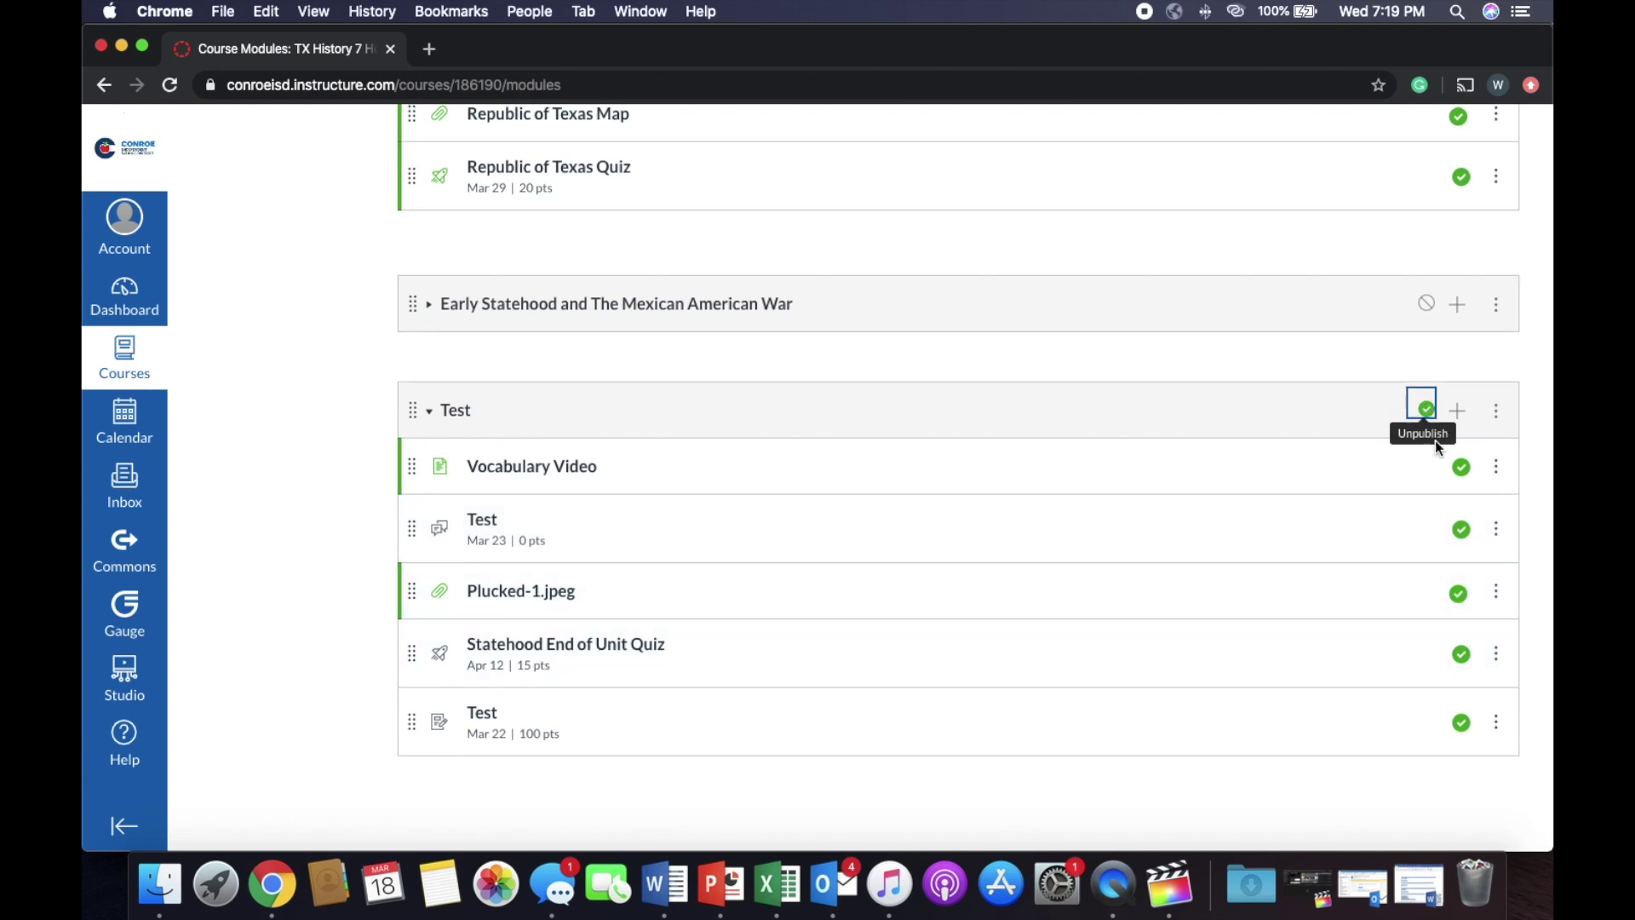
scroll(1295, 604, down, 1)
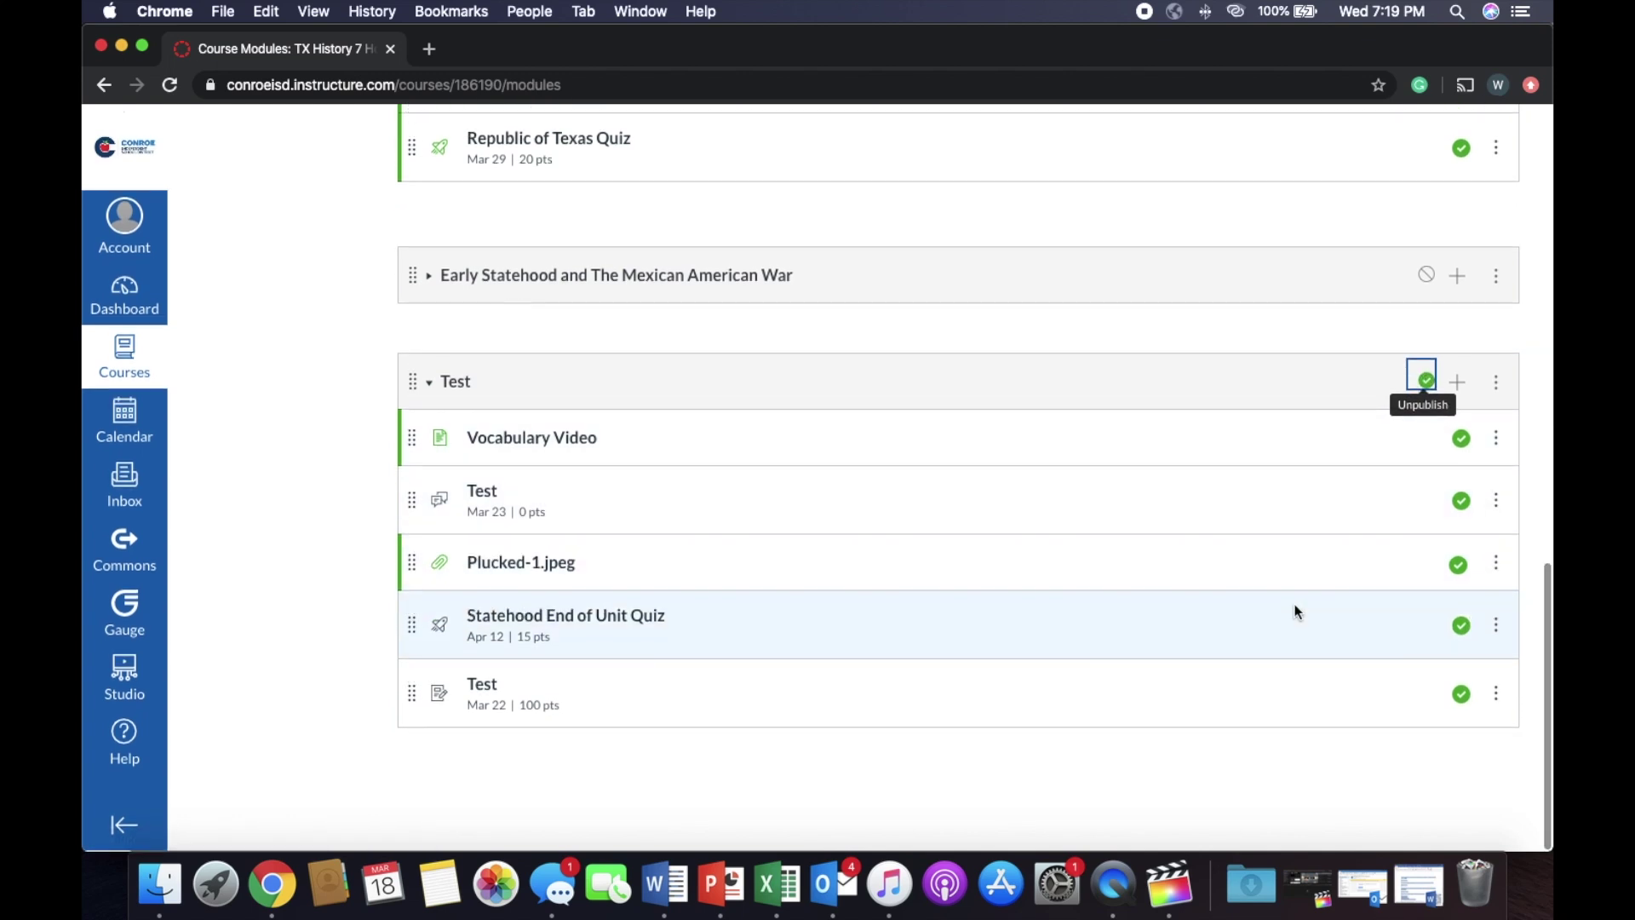
scroll(1294, 605, up, 3)
scroll(1295, 611, down, 1)
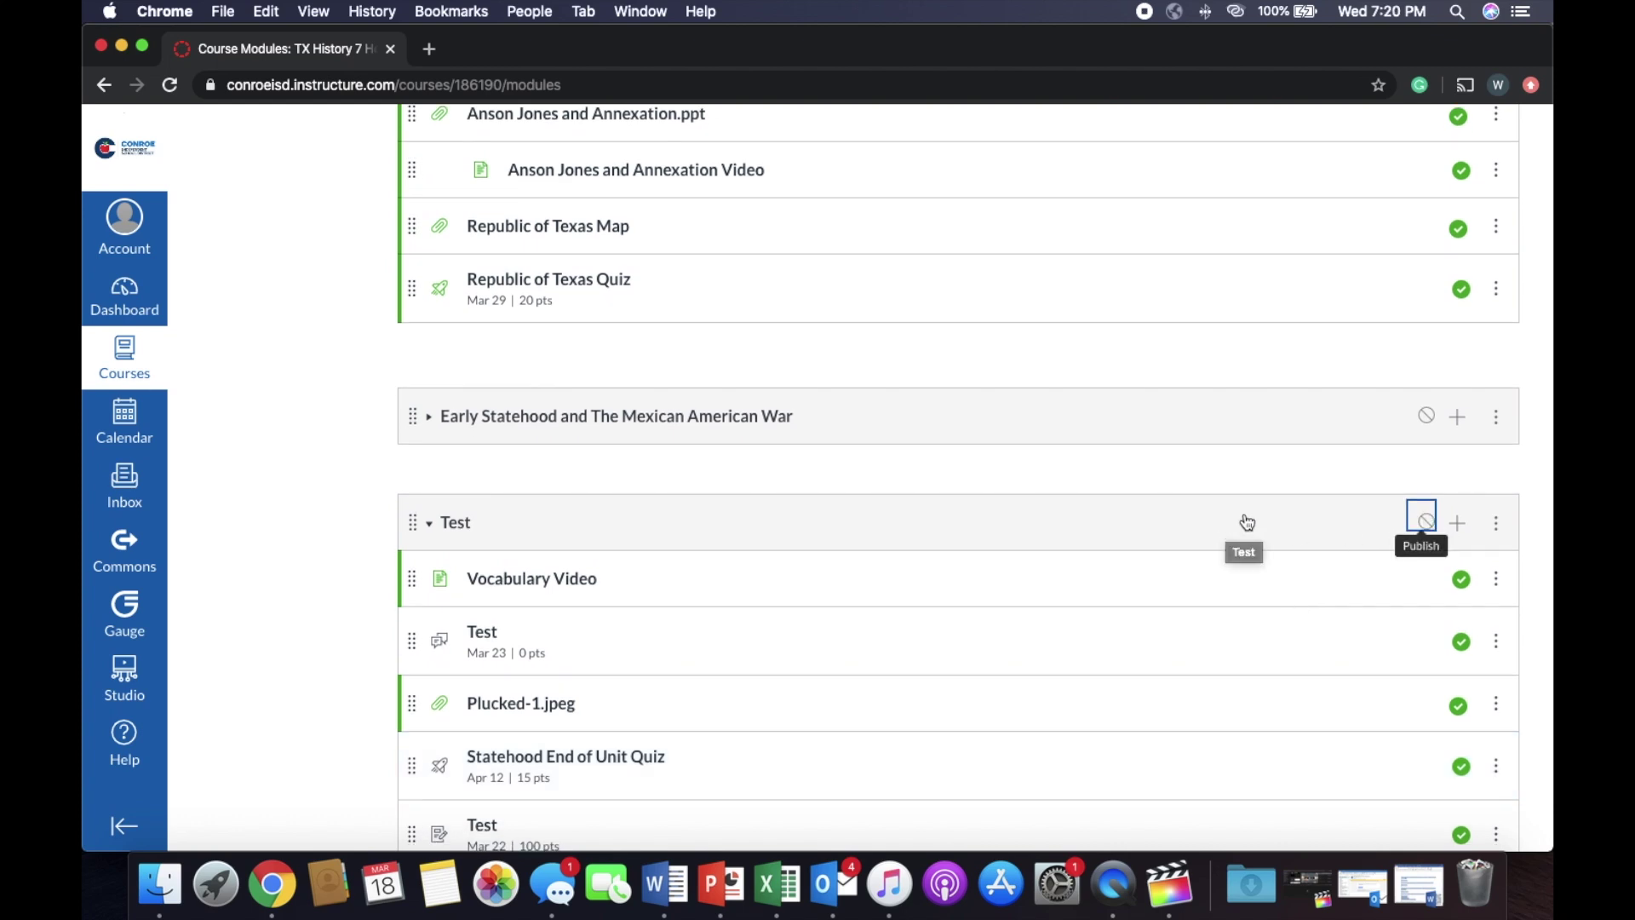
scroll(1280, 511, down, 3)
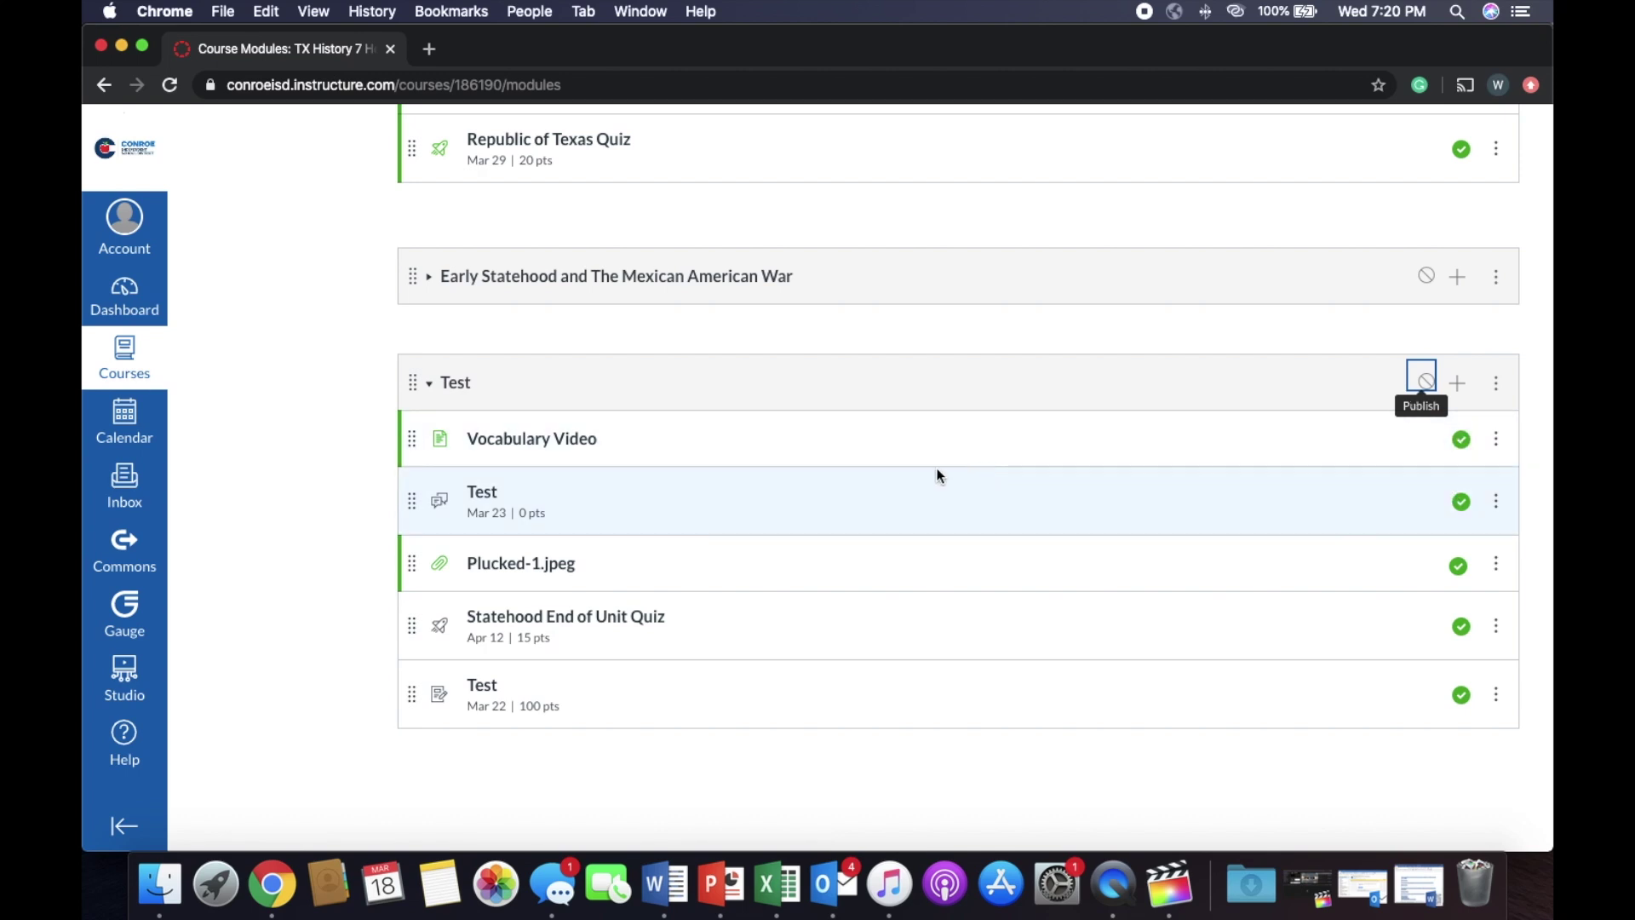
scroll(668, 559, up, 10)
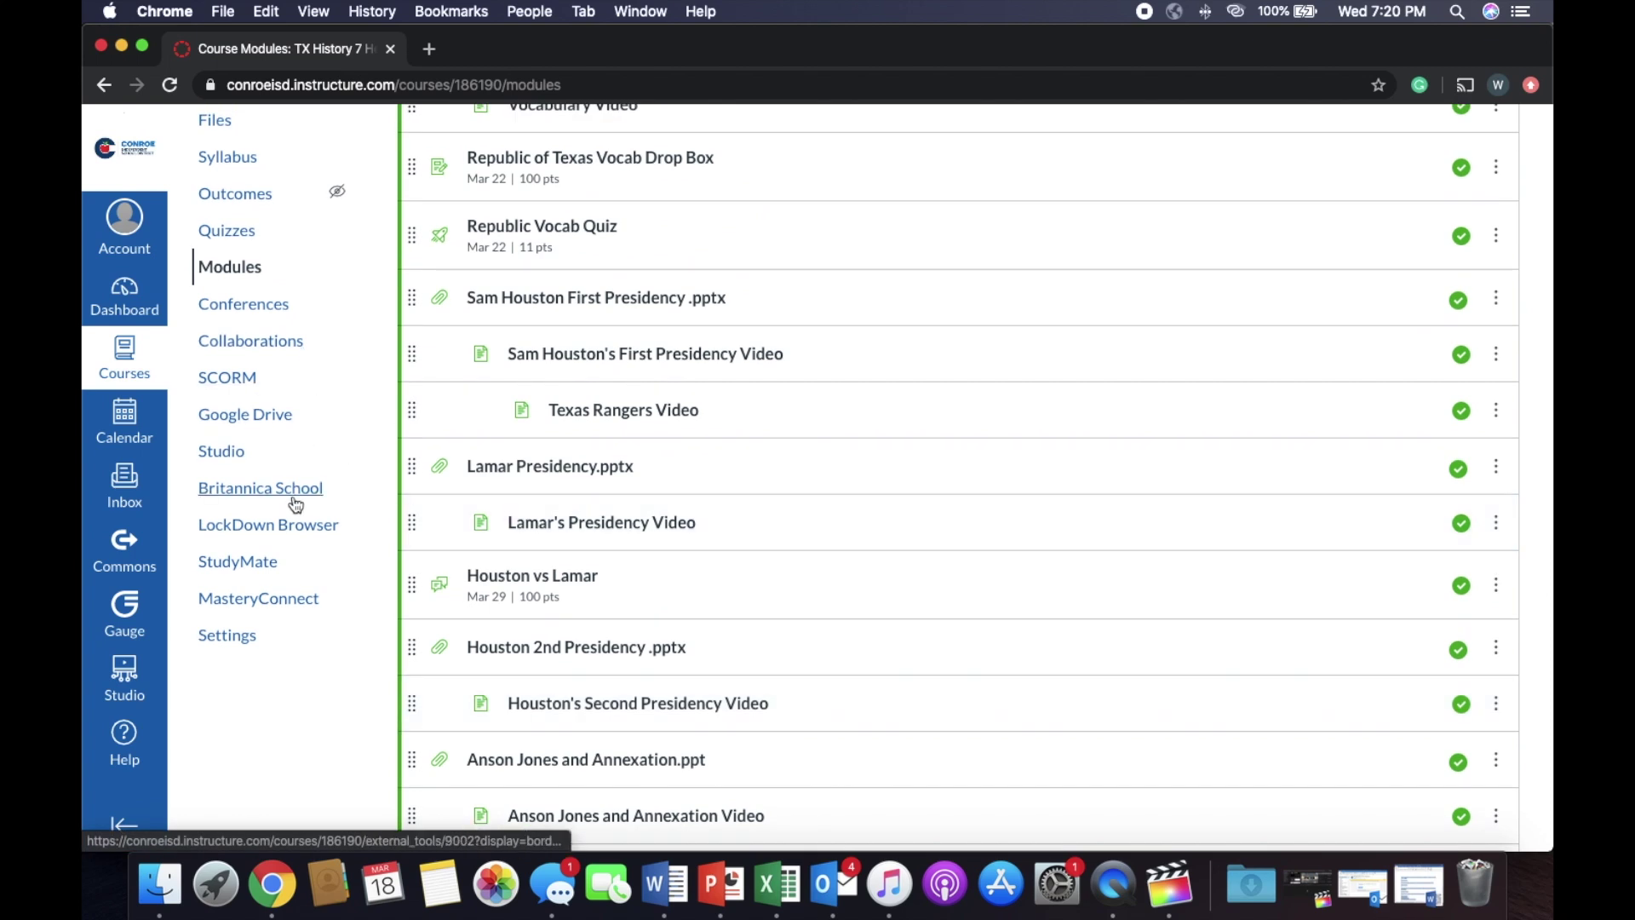
scroll(298, 503, up, 3)
scroll(296, 504, down, 15)
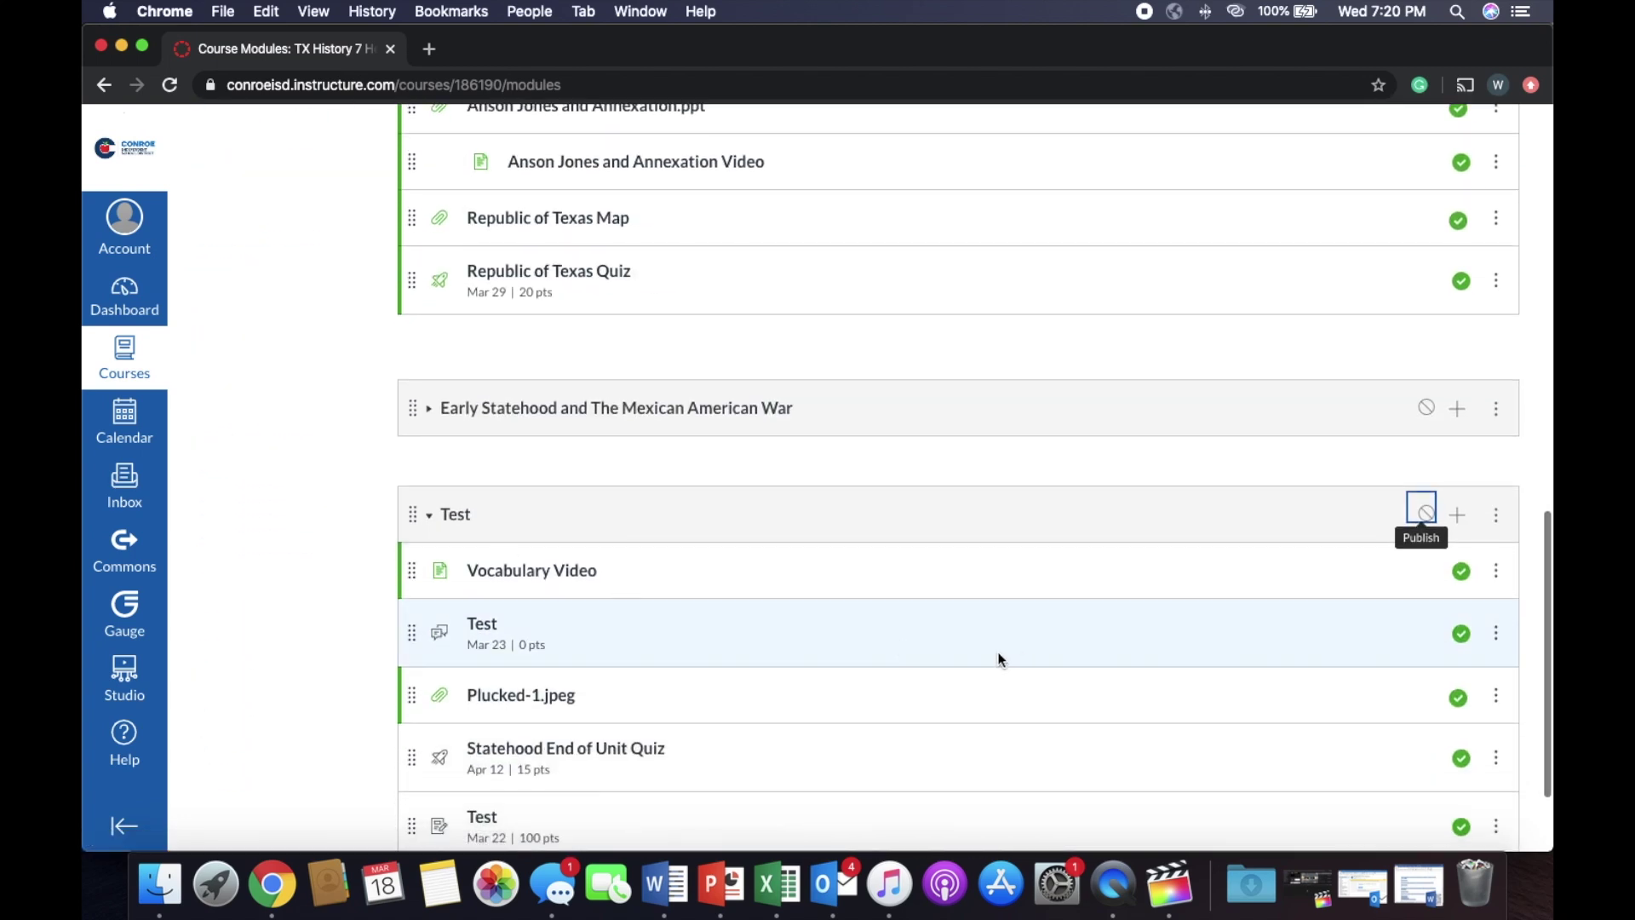
click(1496, 514)
Delete the Test module, confirming with OK, then collapse The Republic Of Texas module at the top
click(1451, 688)
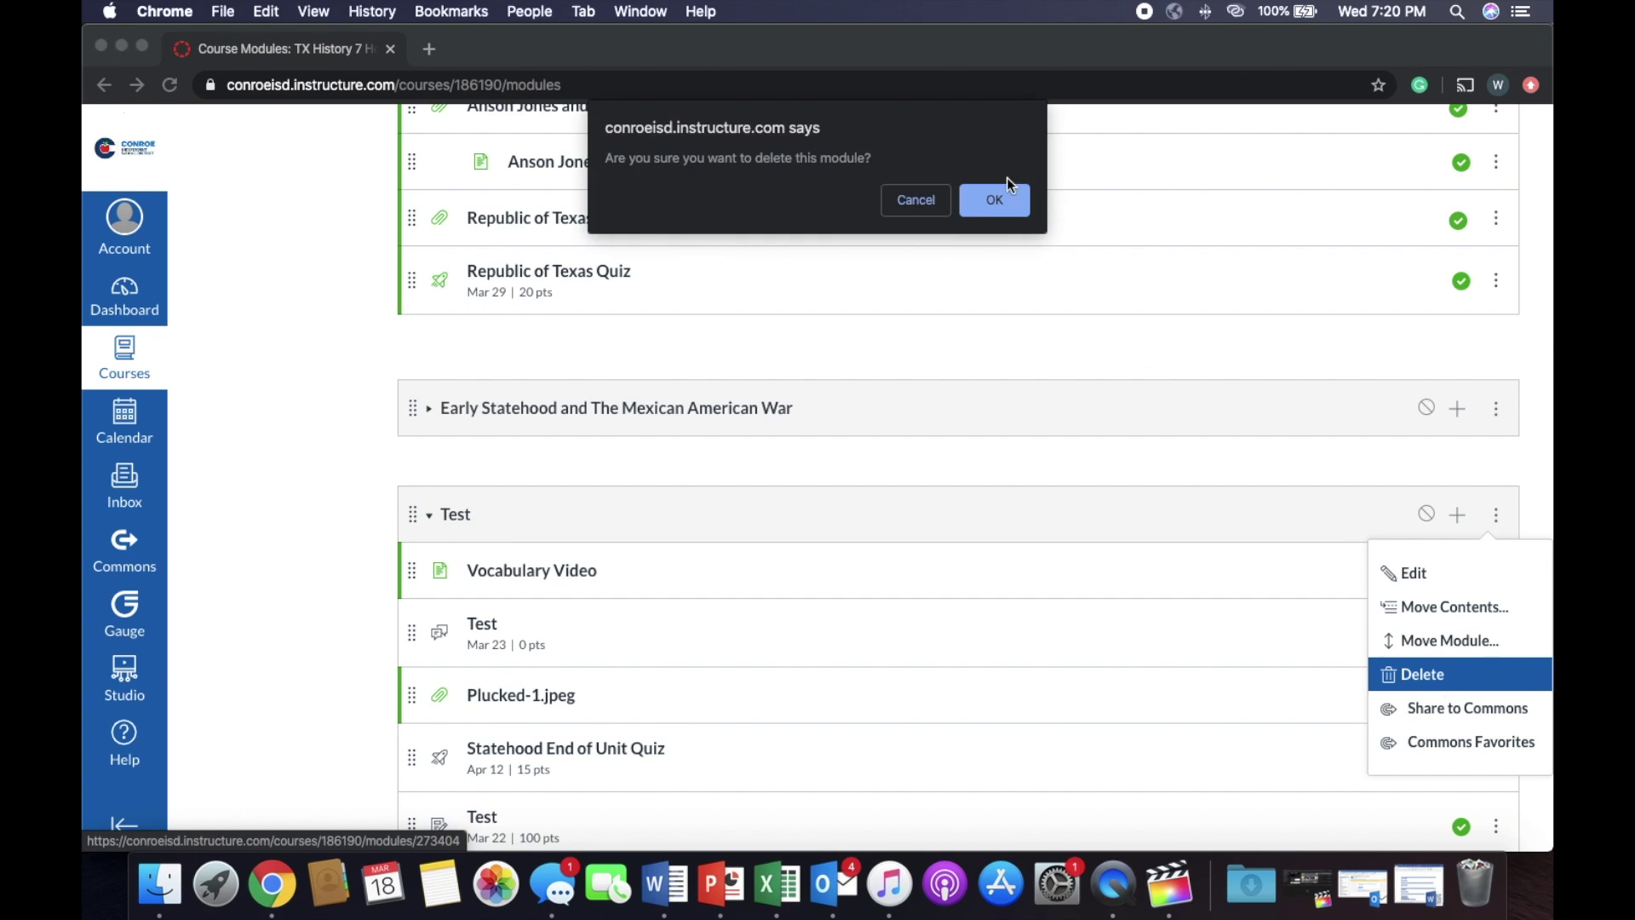
click(1008, 193)
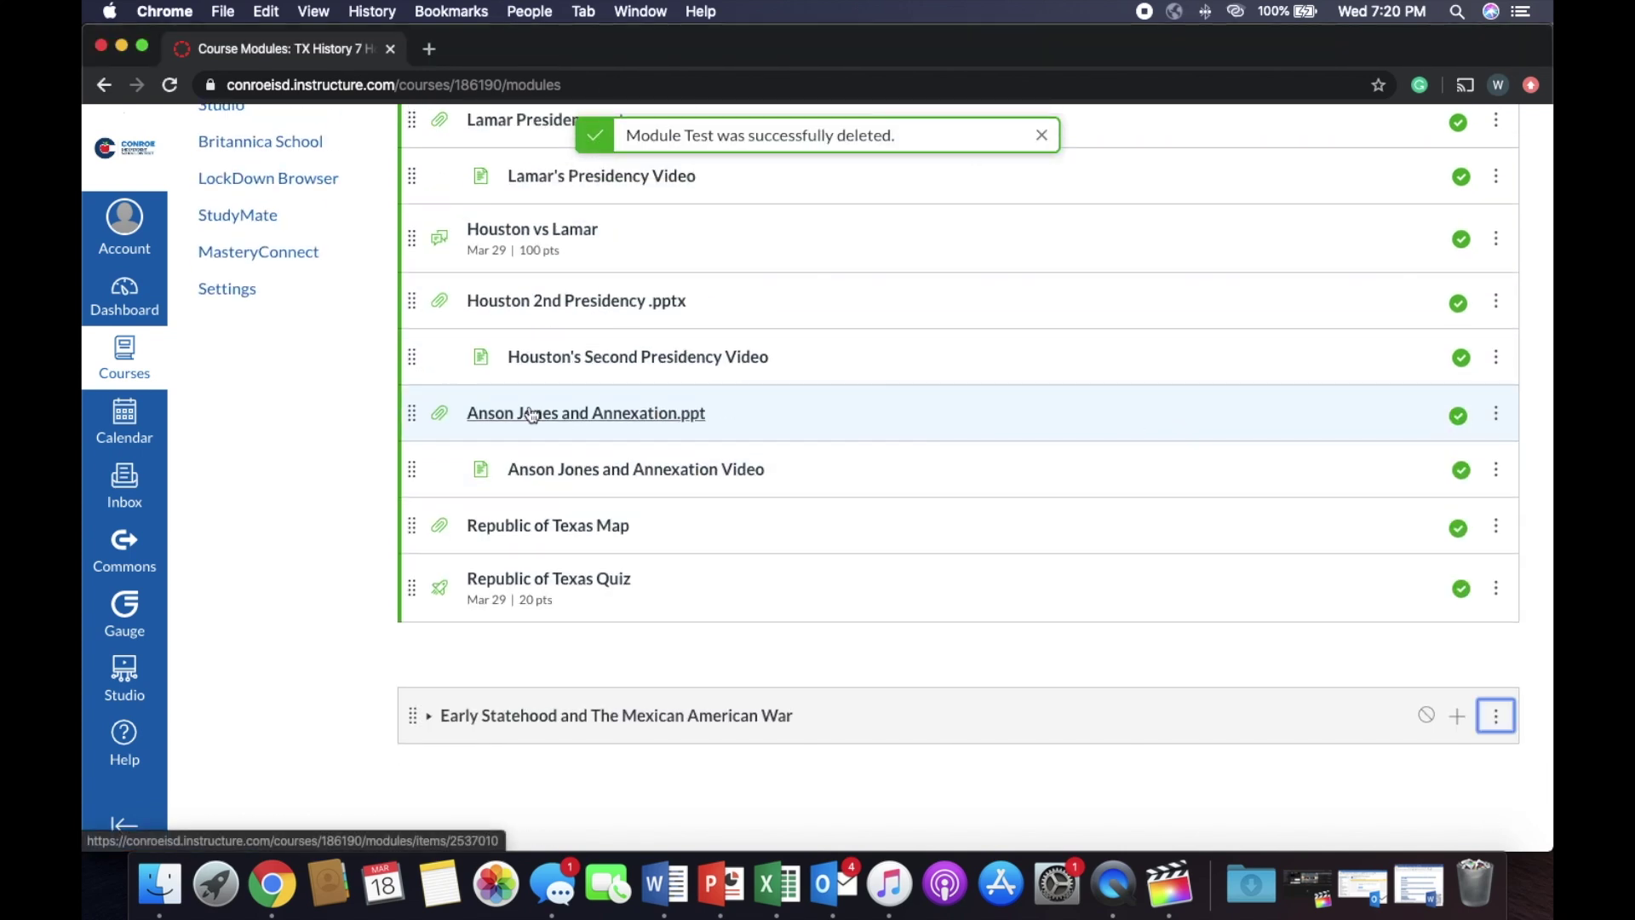
scroll(532, 415, up, 10)
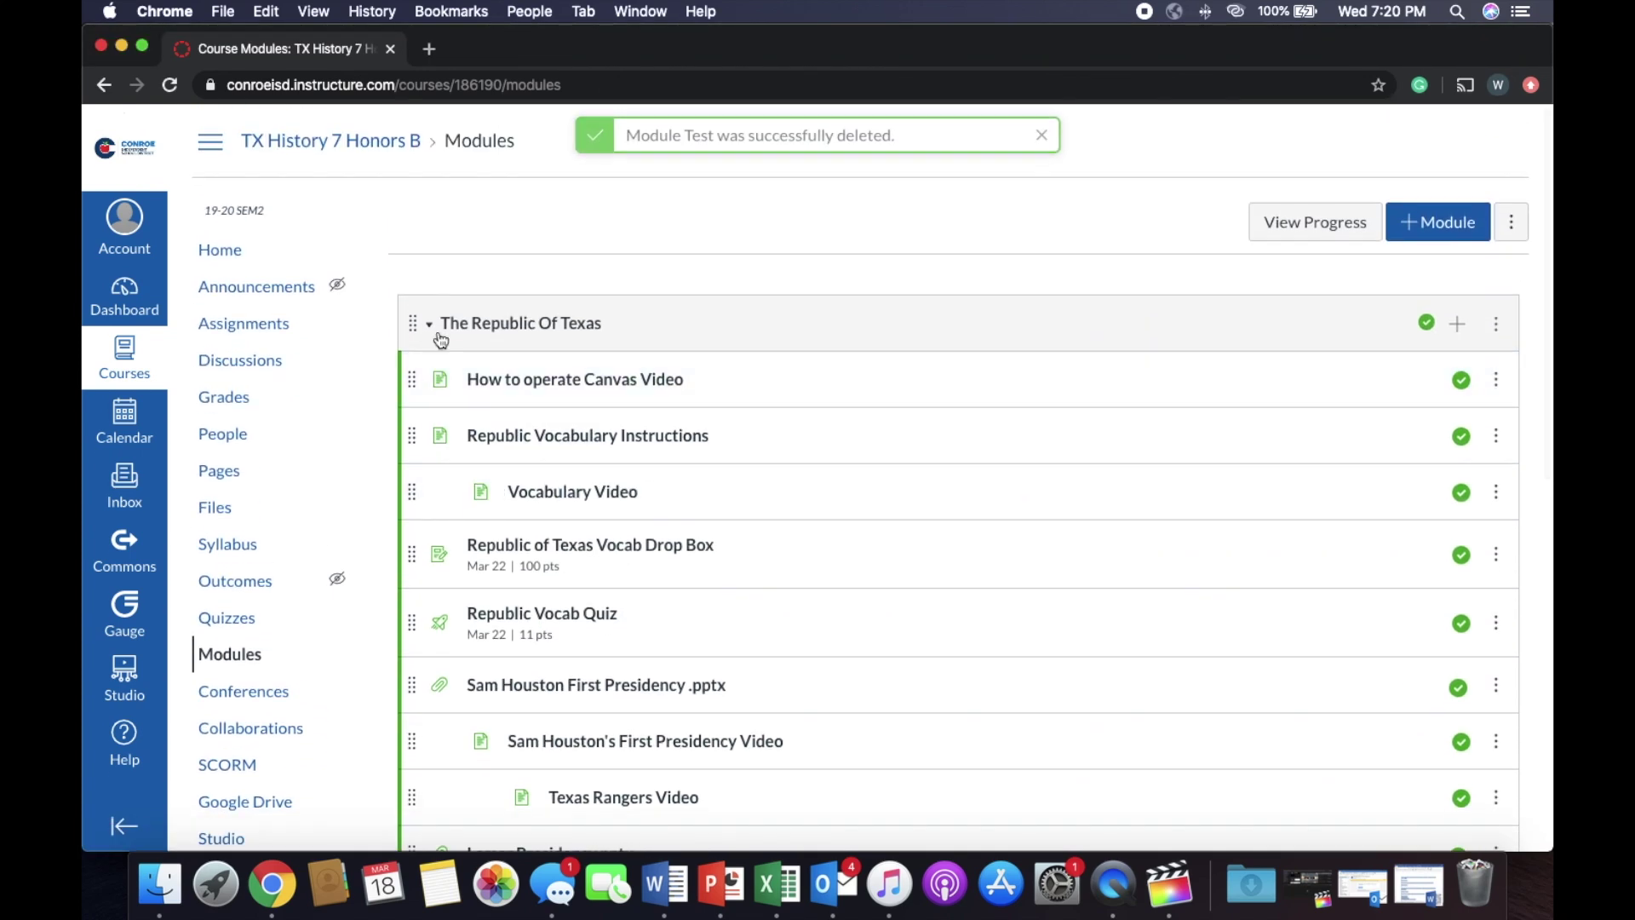
click(441, 338)
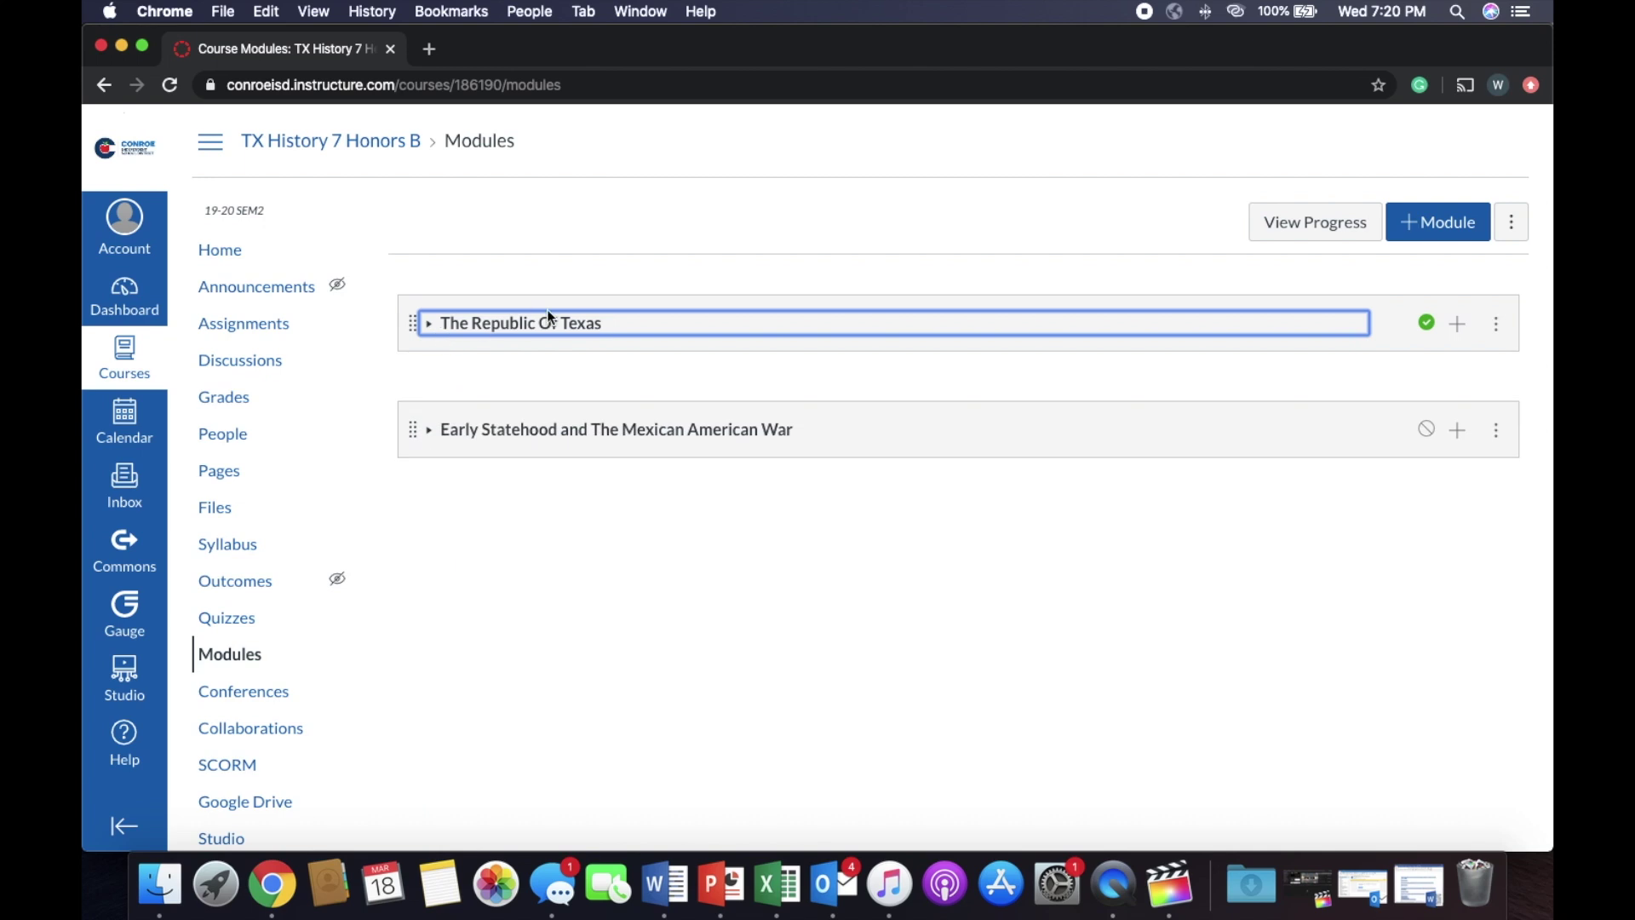